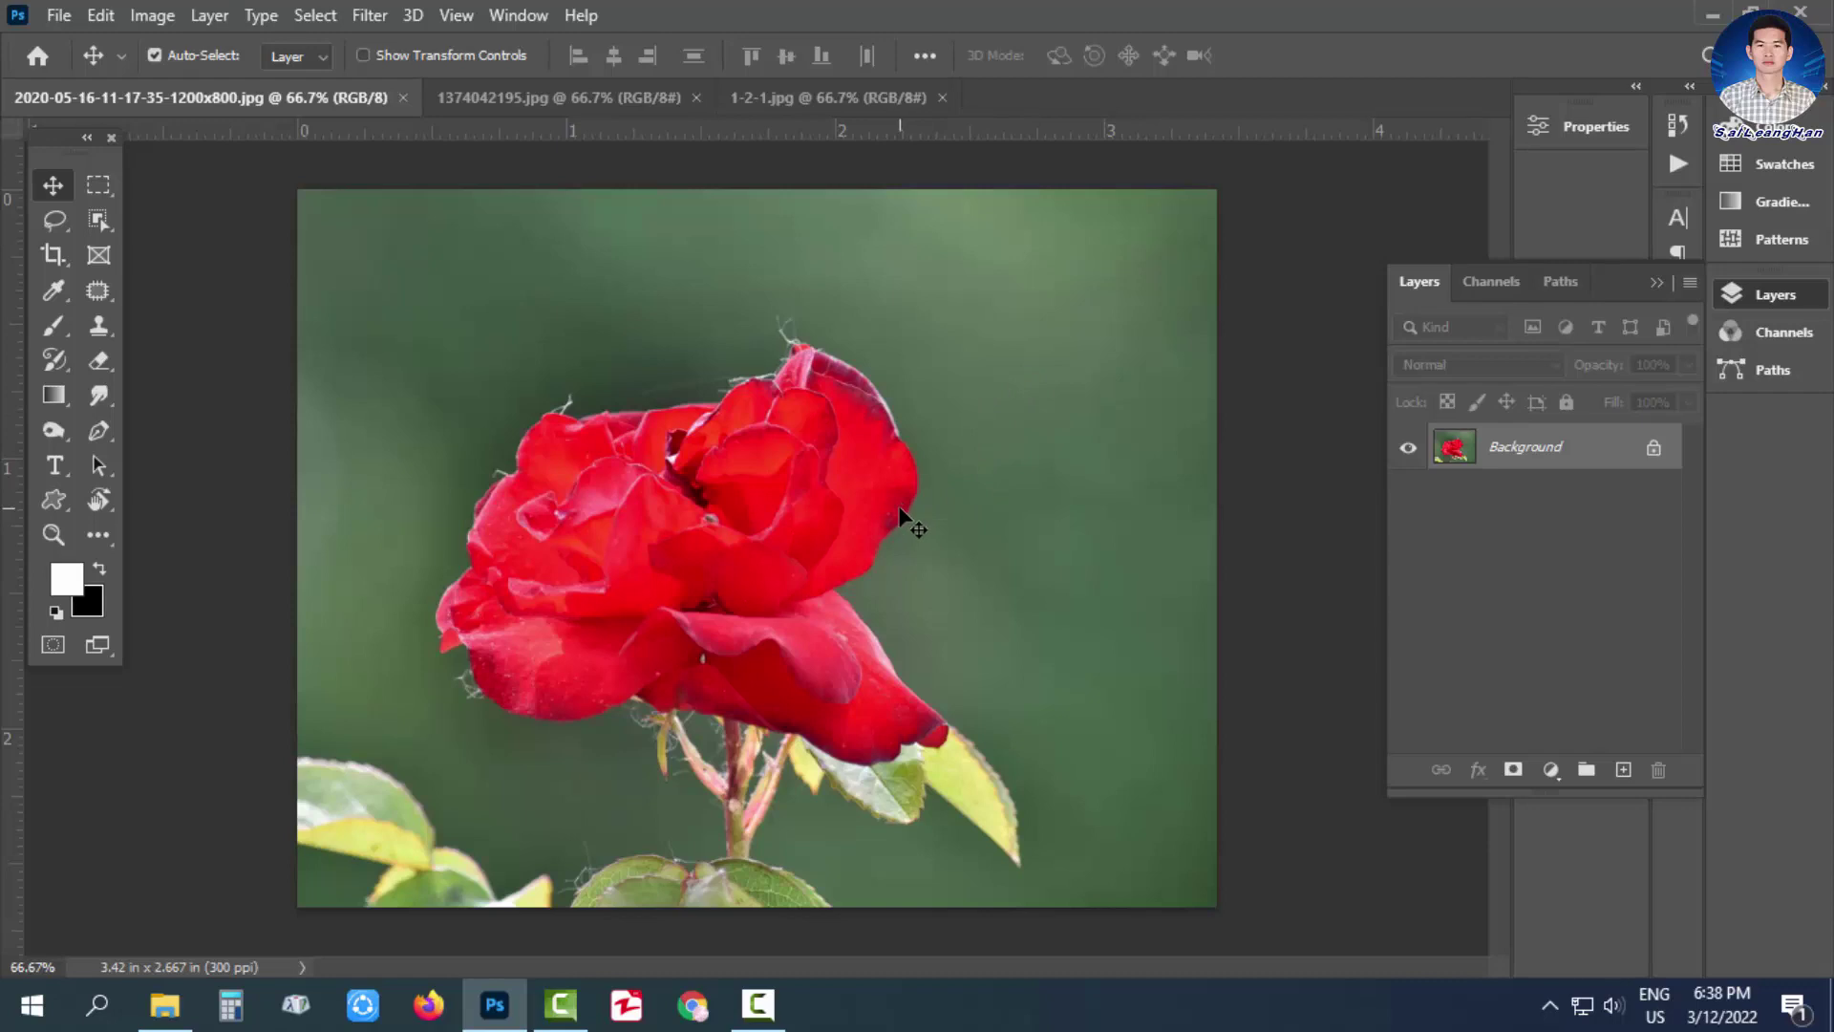
# Unlock the Background layer of the rose photo to make it a regular editable layer.
pyautogui.click(99, 16)
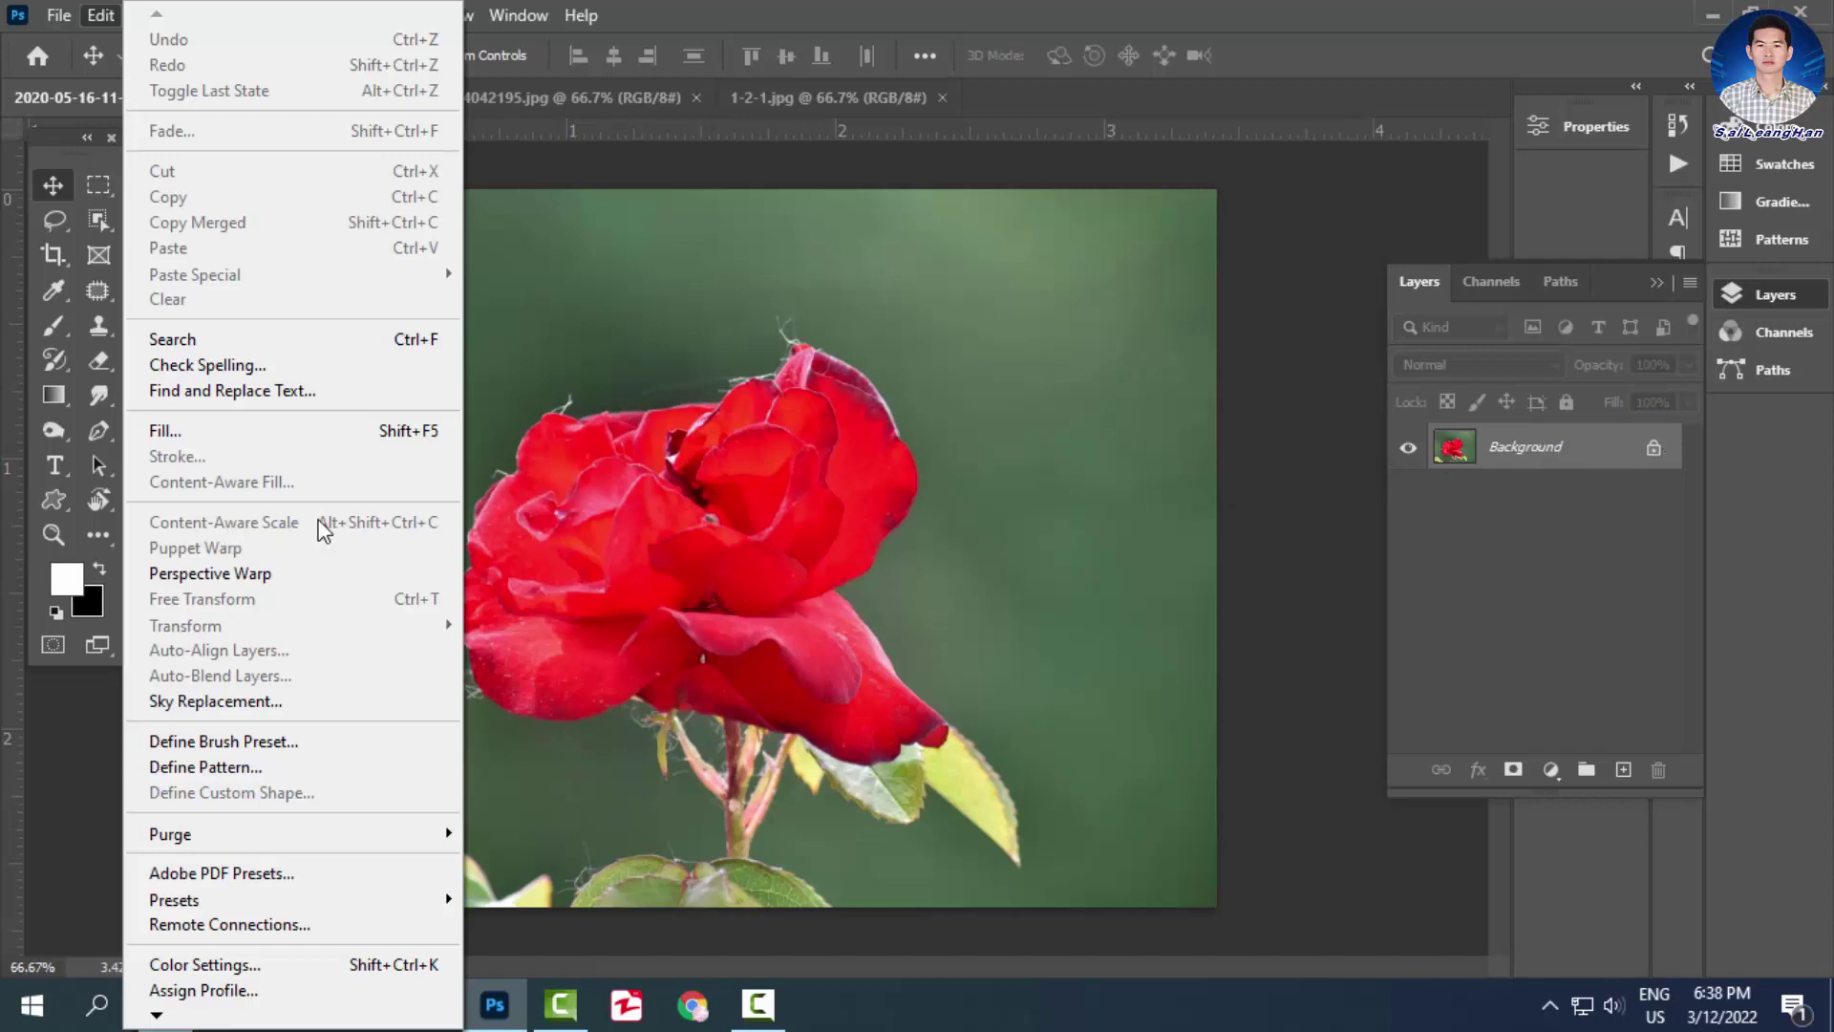
pyautogui.click(604, 522)
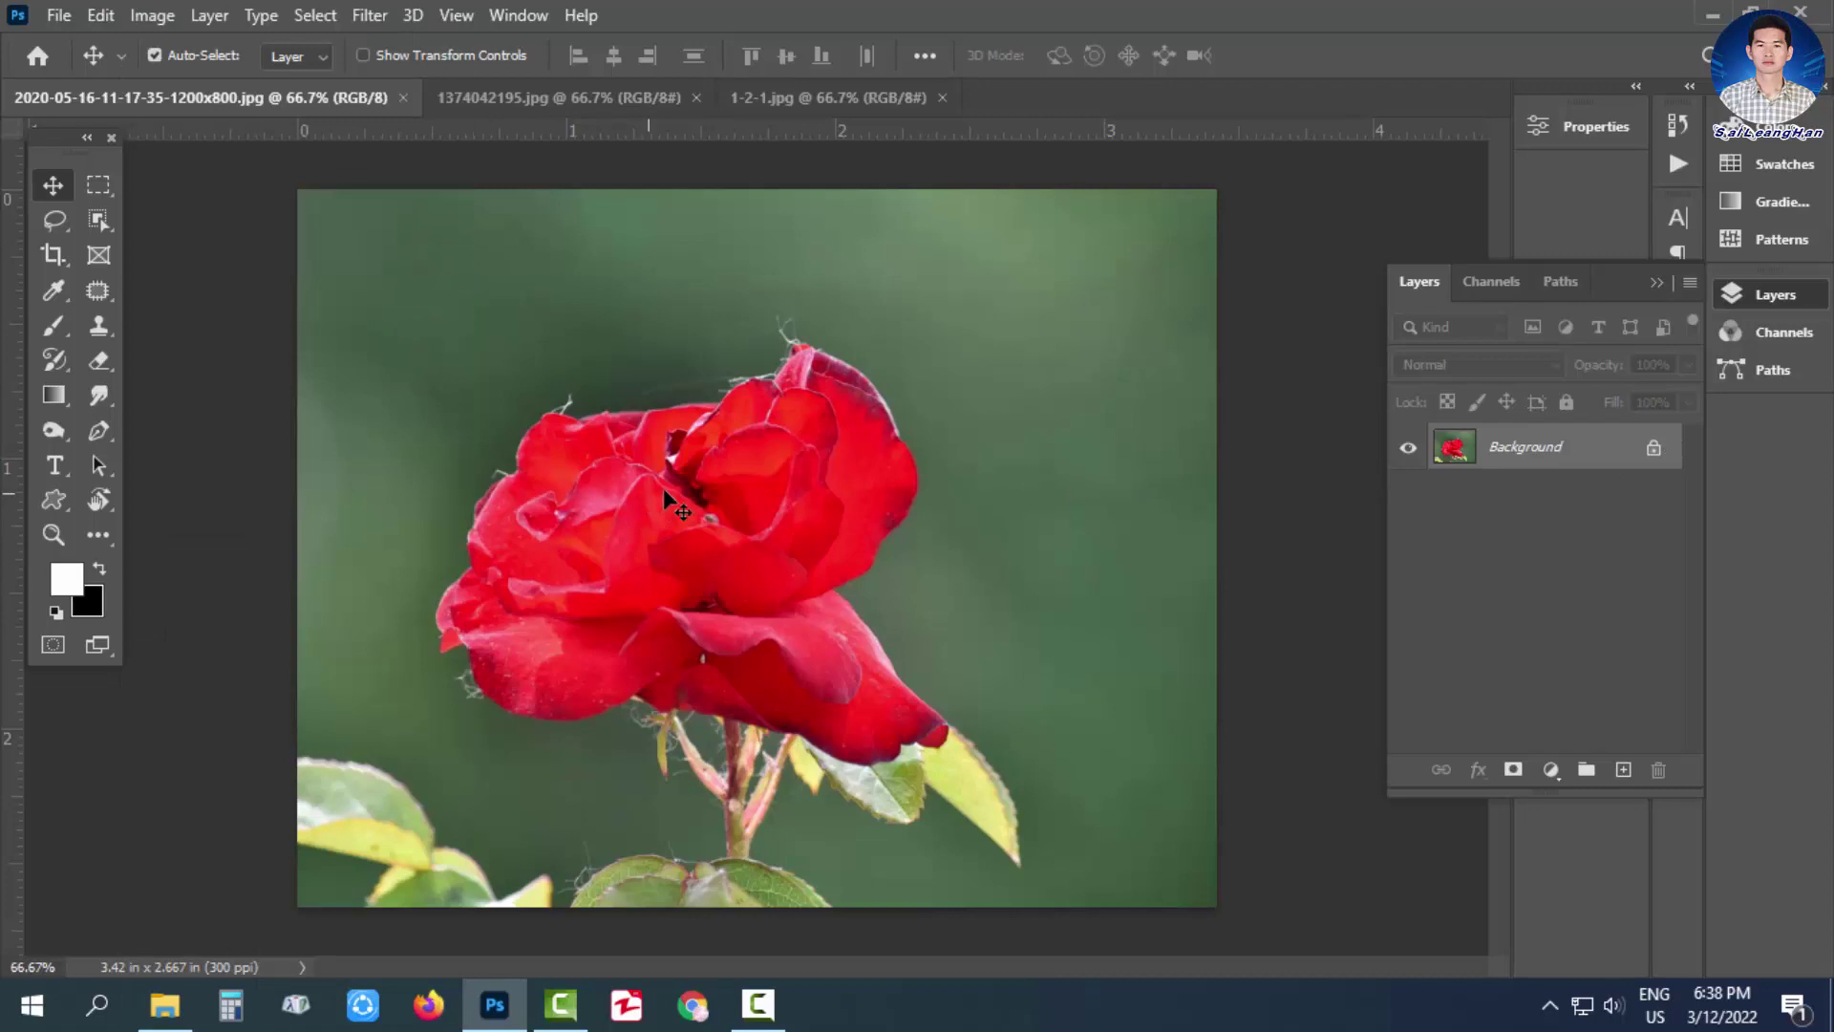
pyautogui.click(1654, 451)
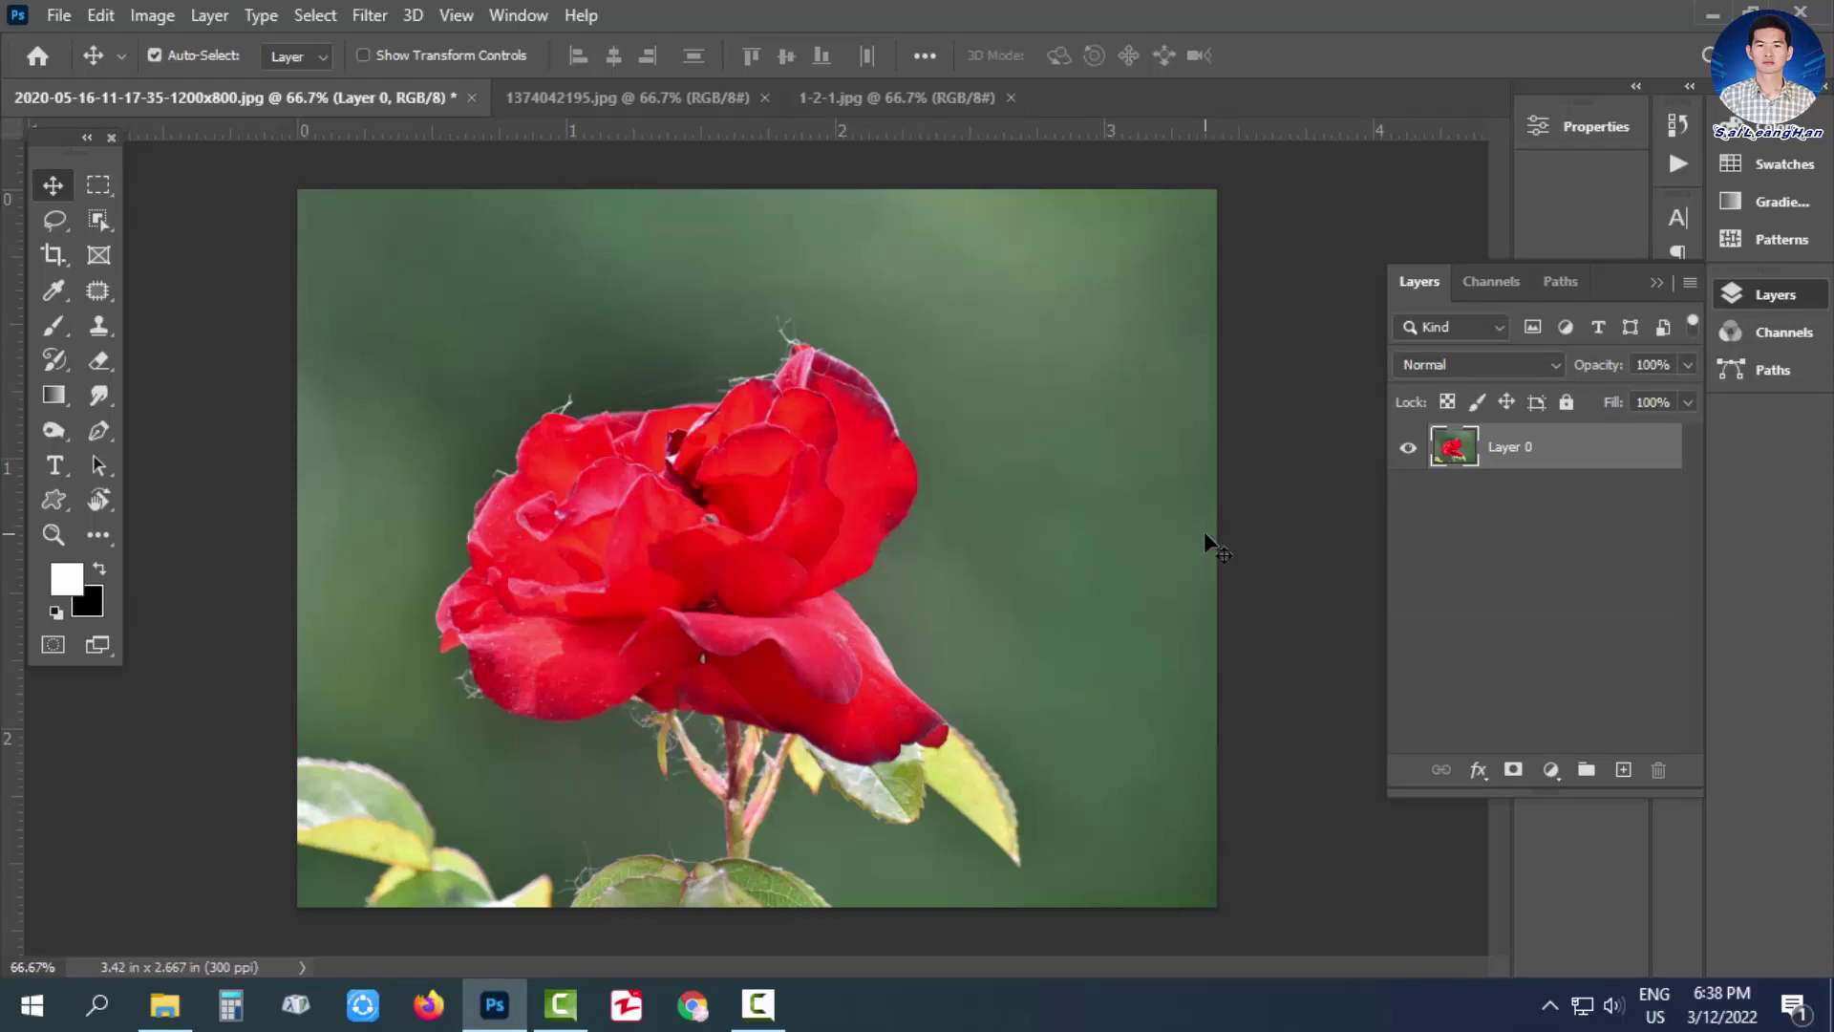
# Extend the rose canvas on both sides and above to about 5.48 × 2.97 in using Crop in W x H x Resolution mode with cleared values.
pyautogui.click(53, 256)
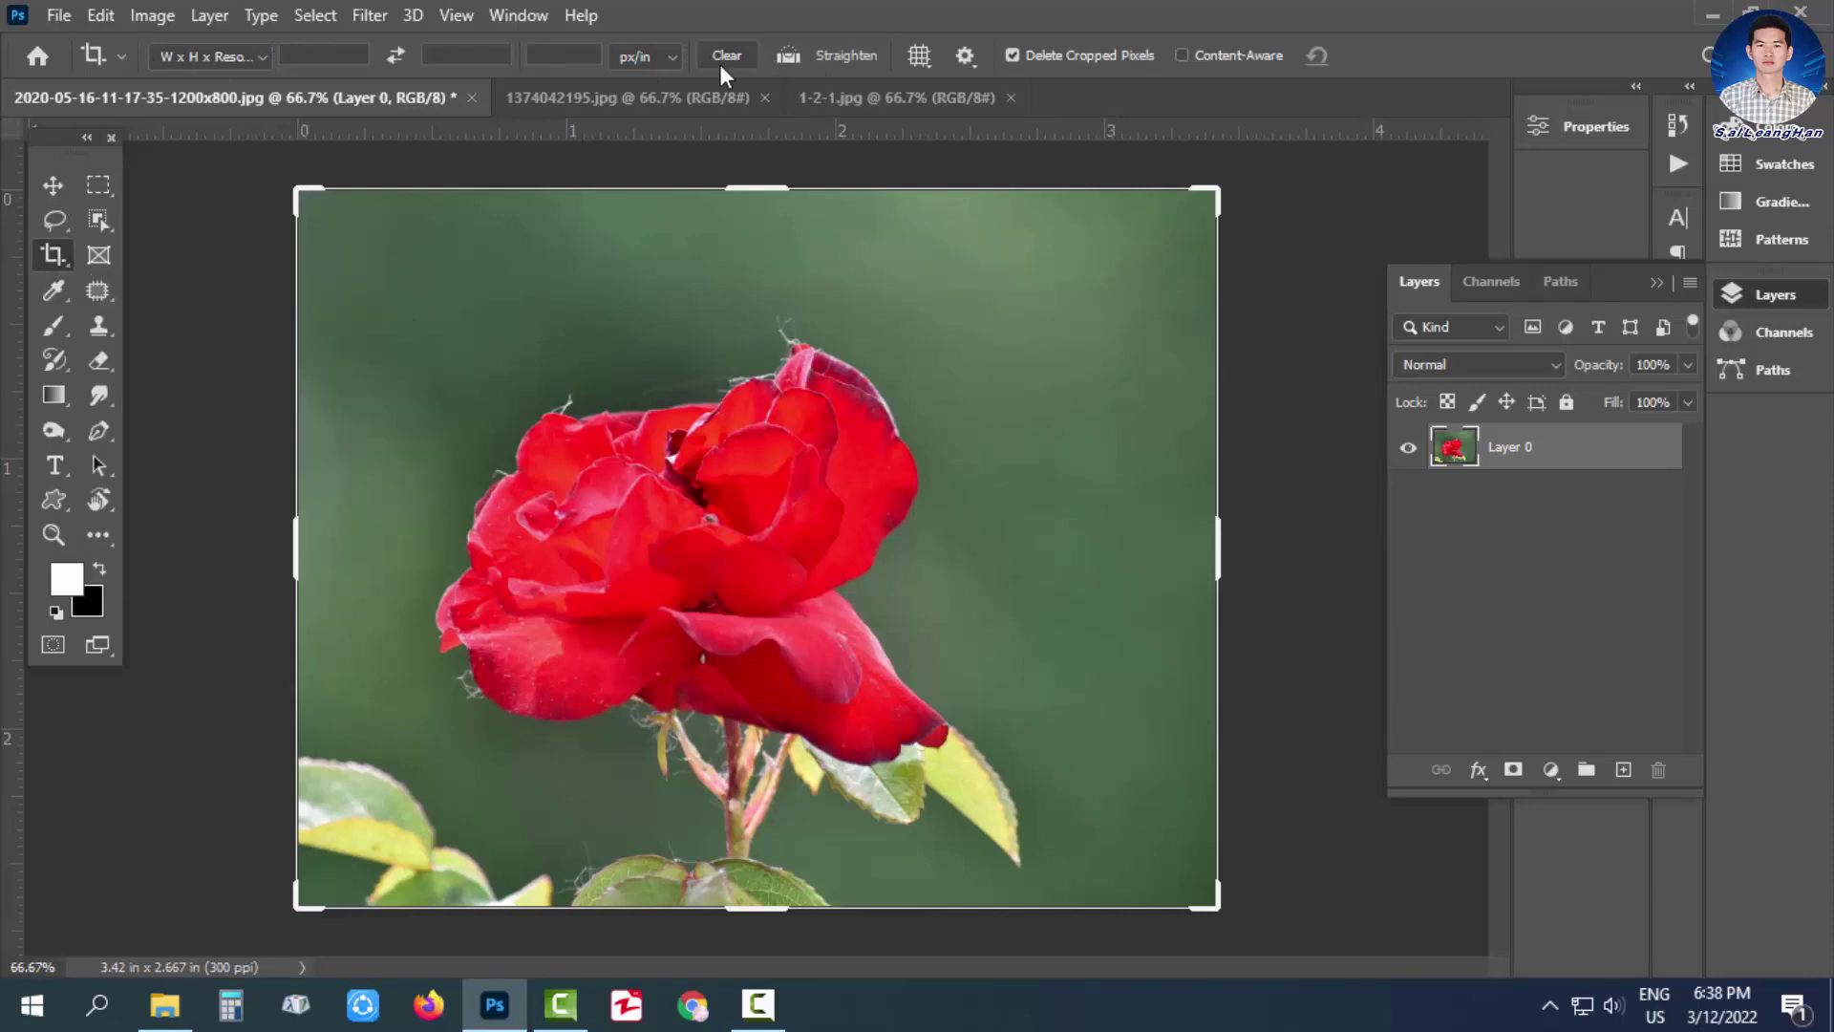
pyautogui.click(241, 59)
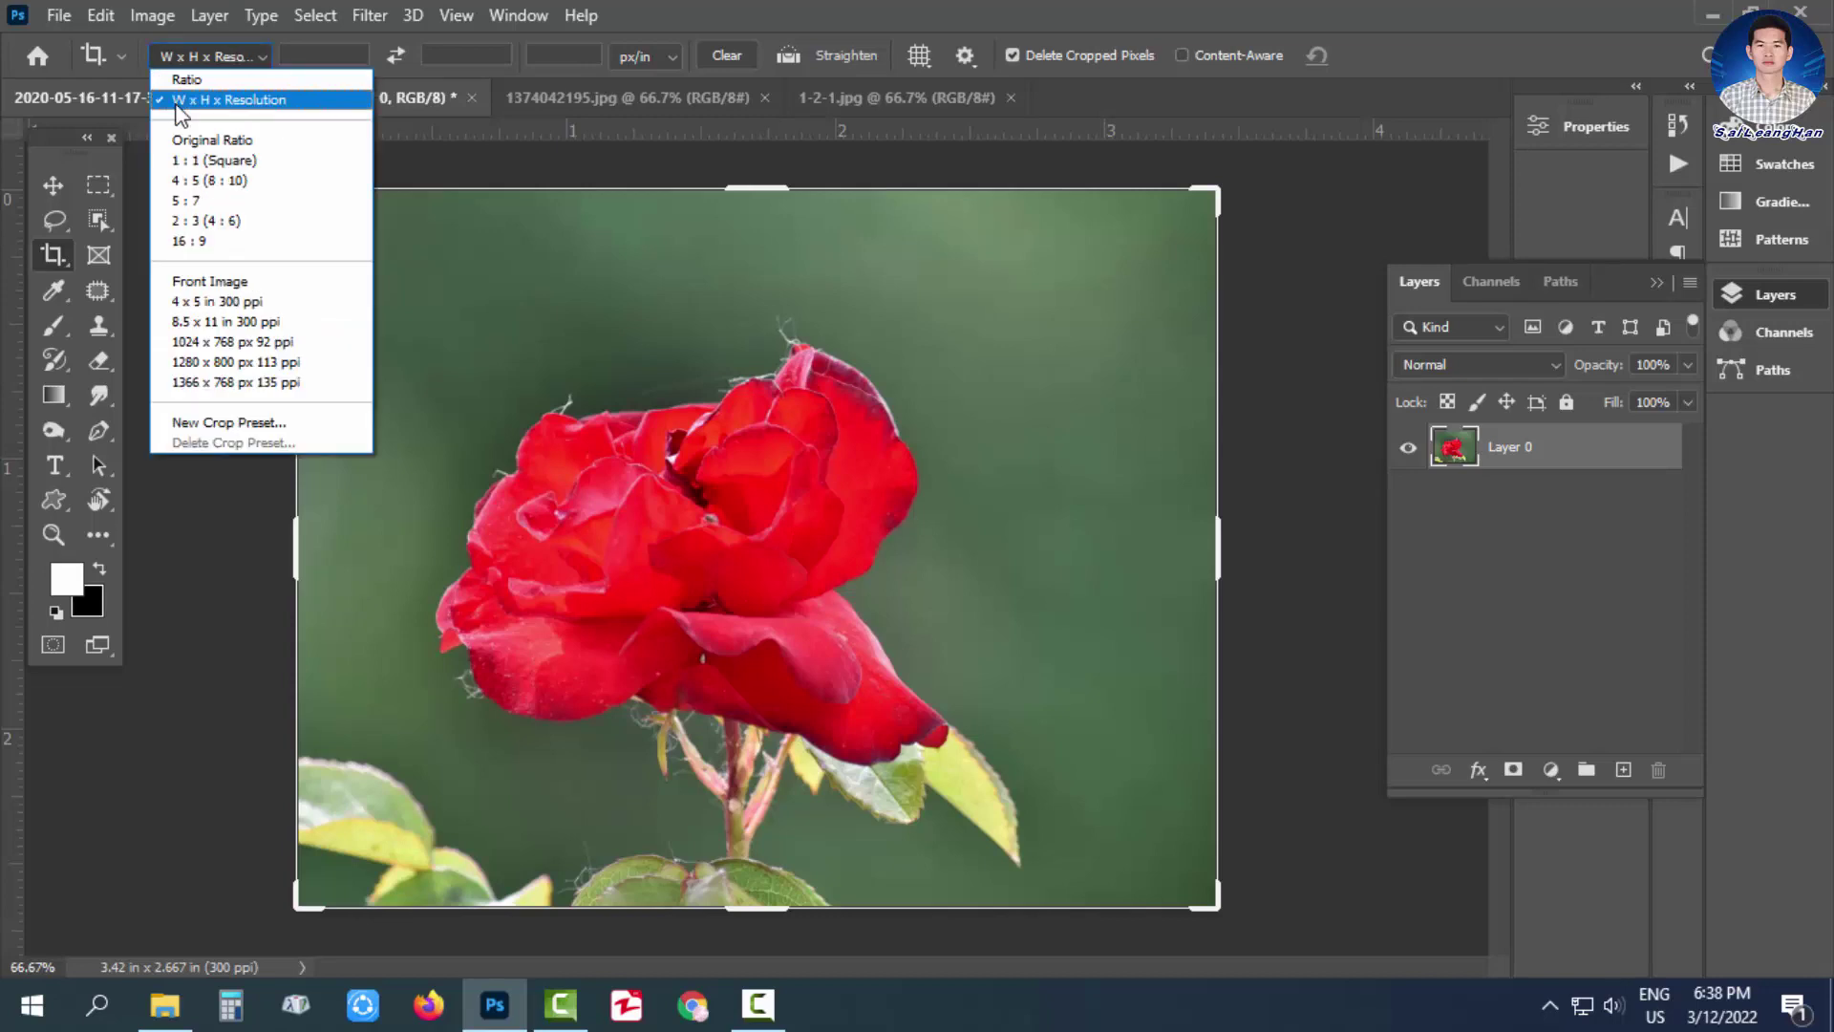
pyautogui.click(277, 107)
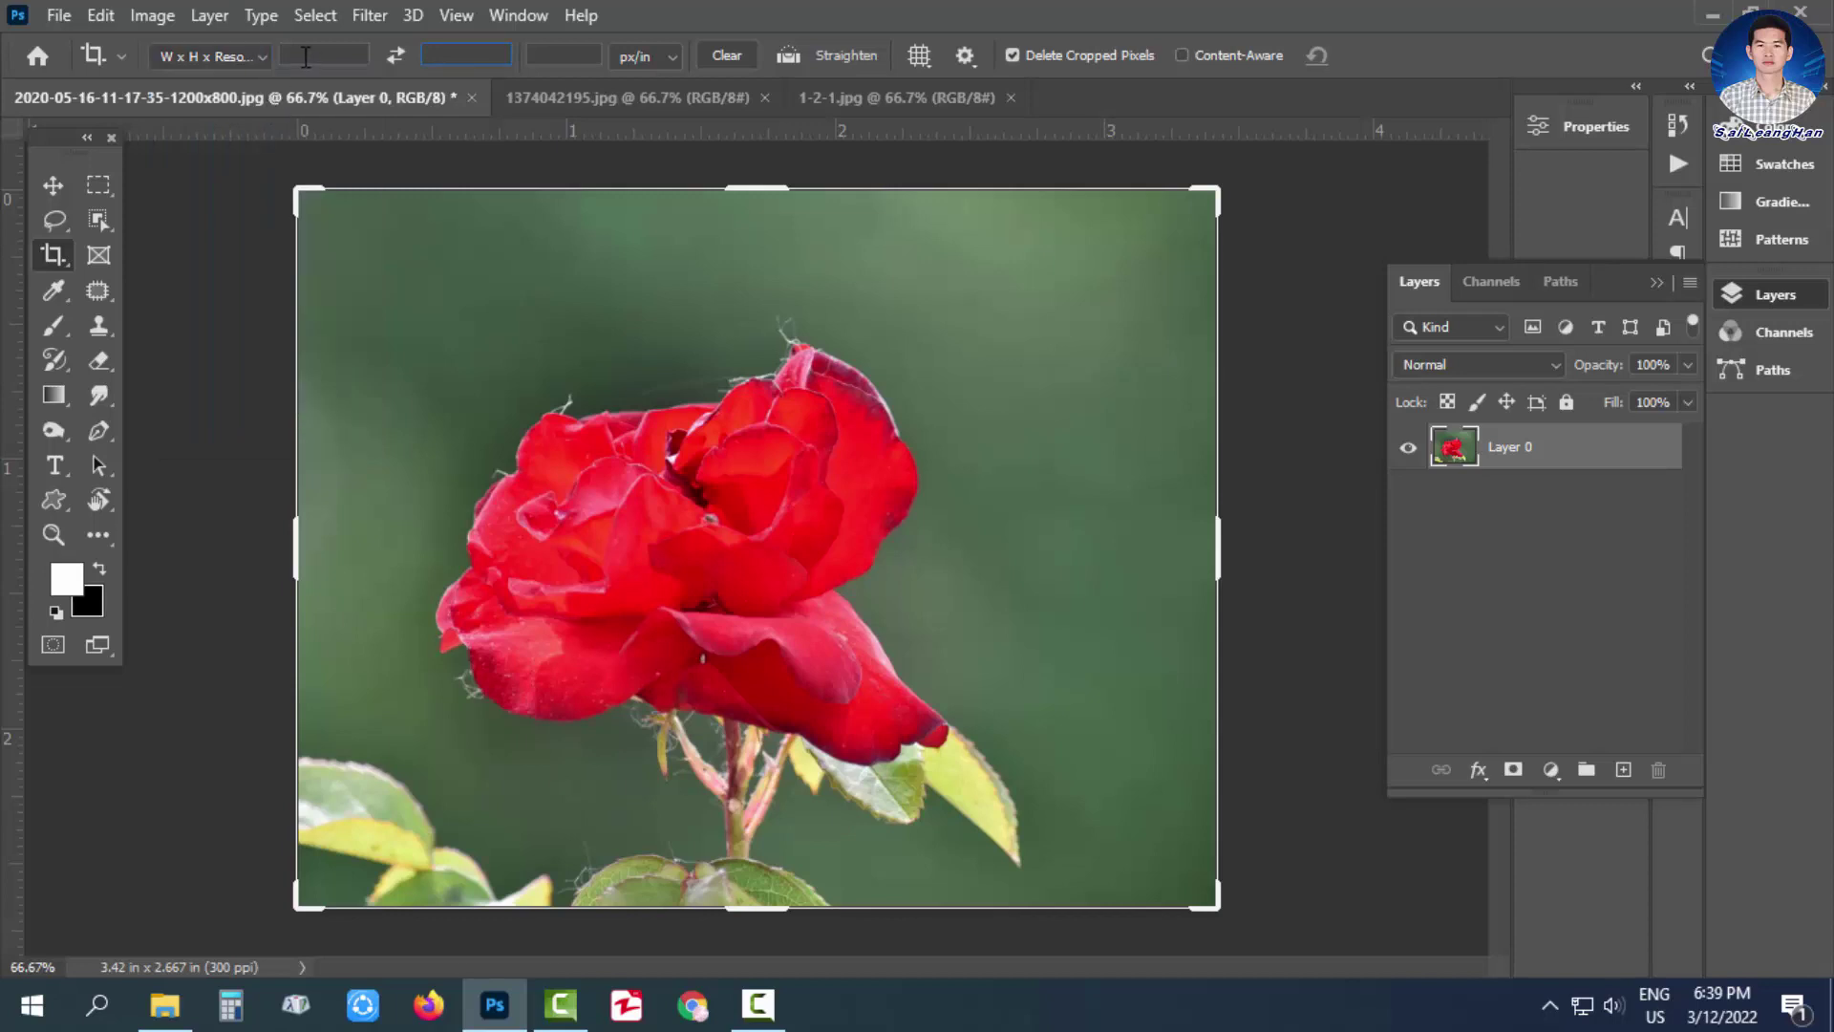
pyautogui.click(304, 56)
pyautogui.click(726, 58)
pyautogui.moveTo(1217, 564); pyautogui.dragTo(1400, 586)
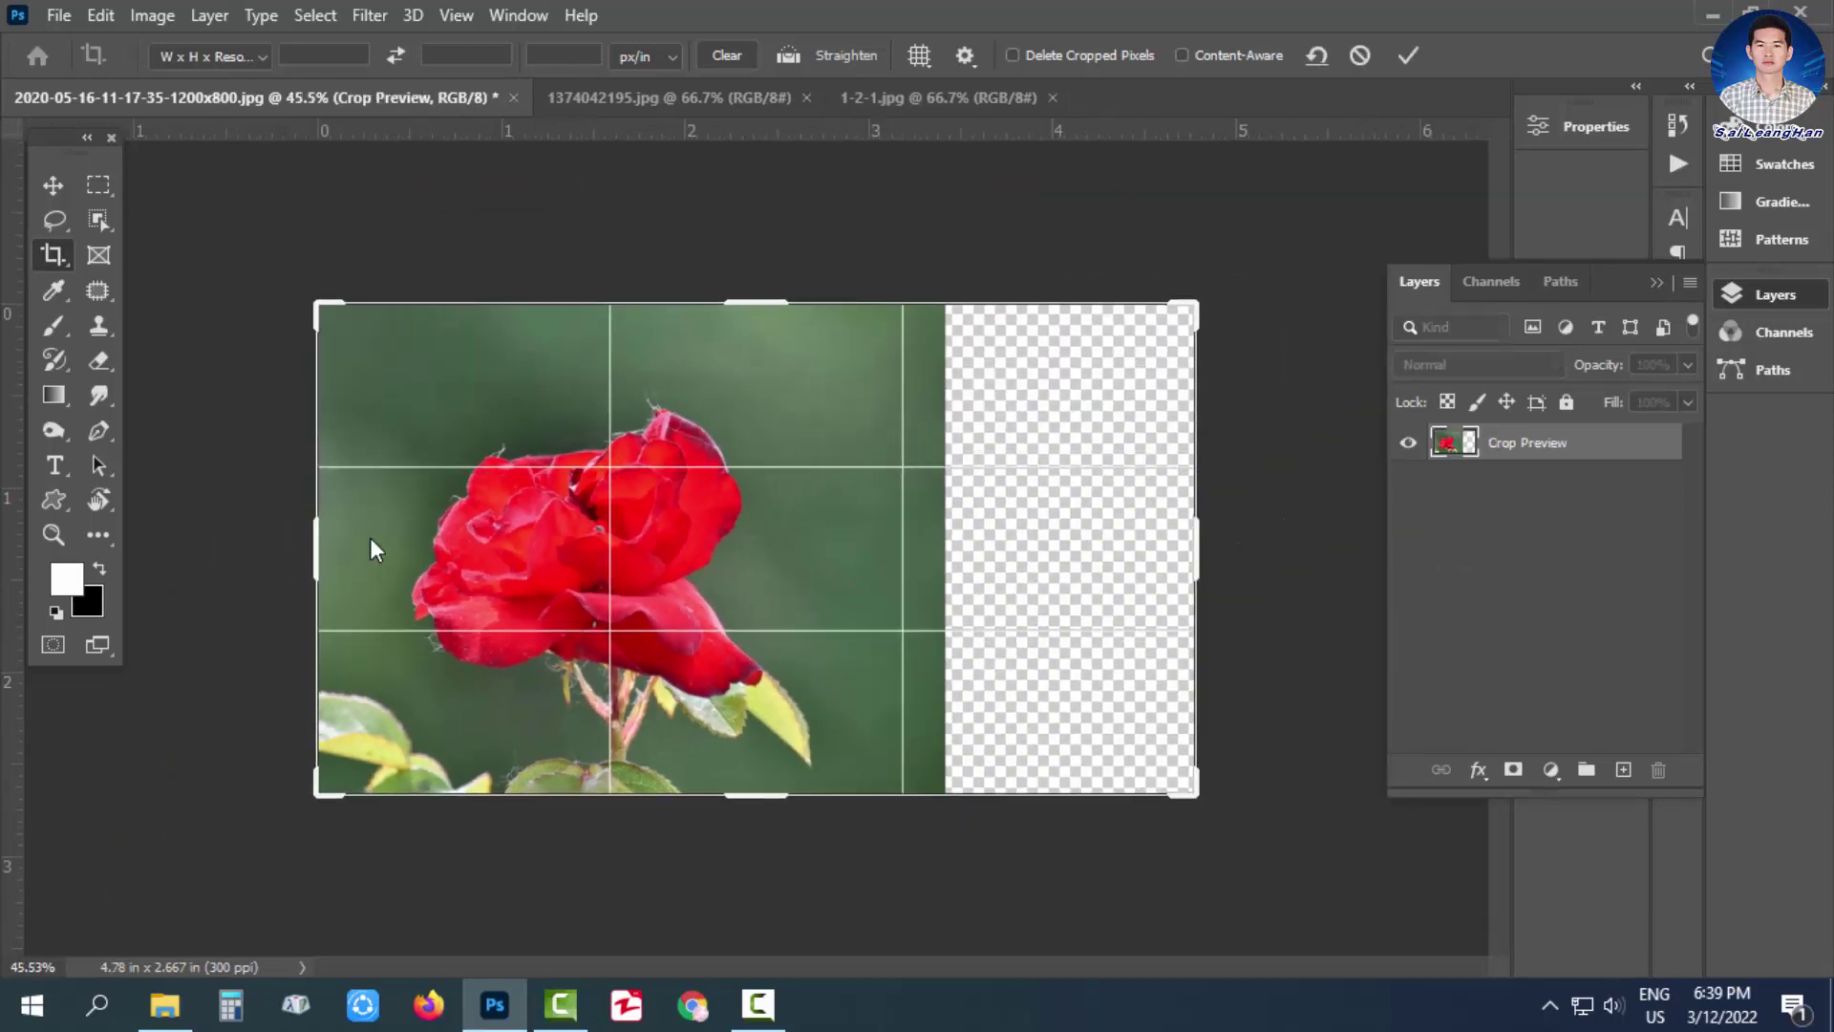
pyautogui.moveTo(309, 554); pyautogui.dragTo(251, 552)
pyautogui.moveTo(764, 306); pyautogui.dragTo(764, 271)
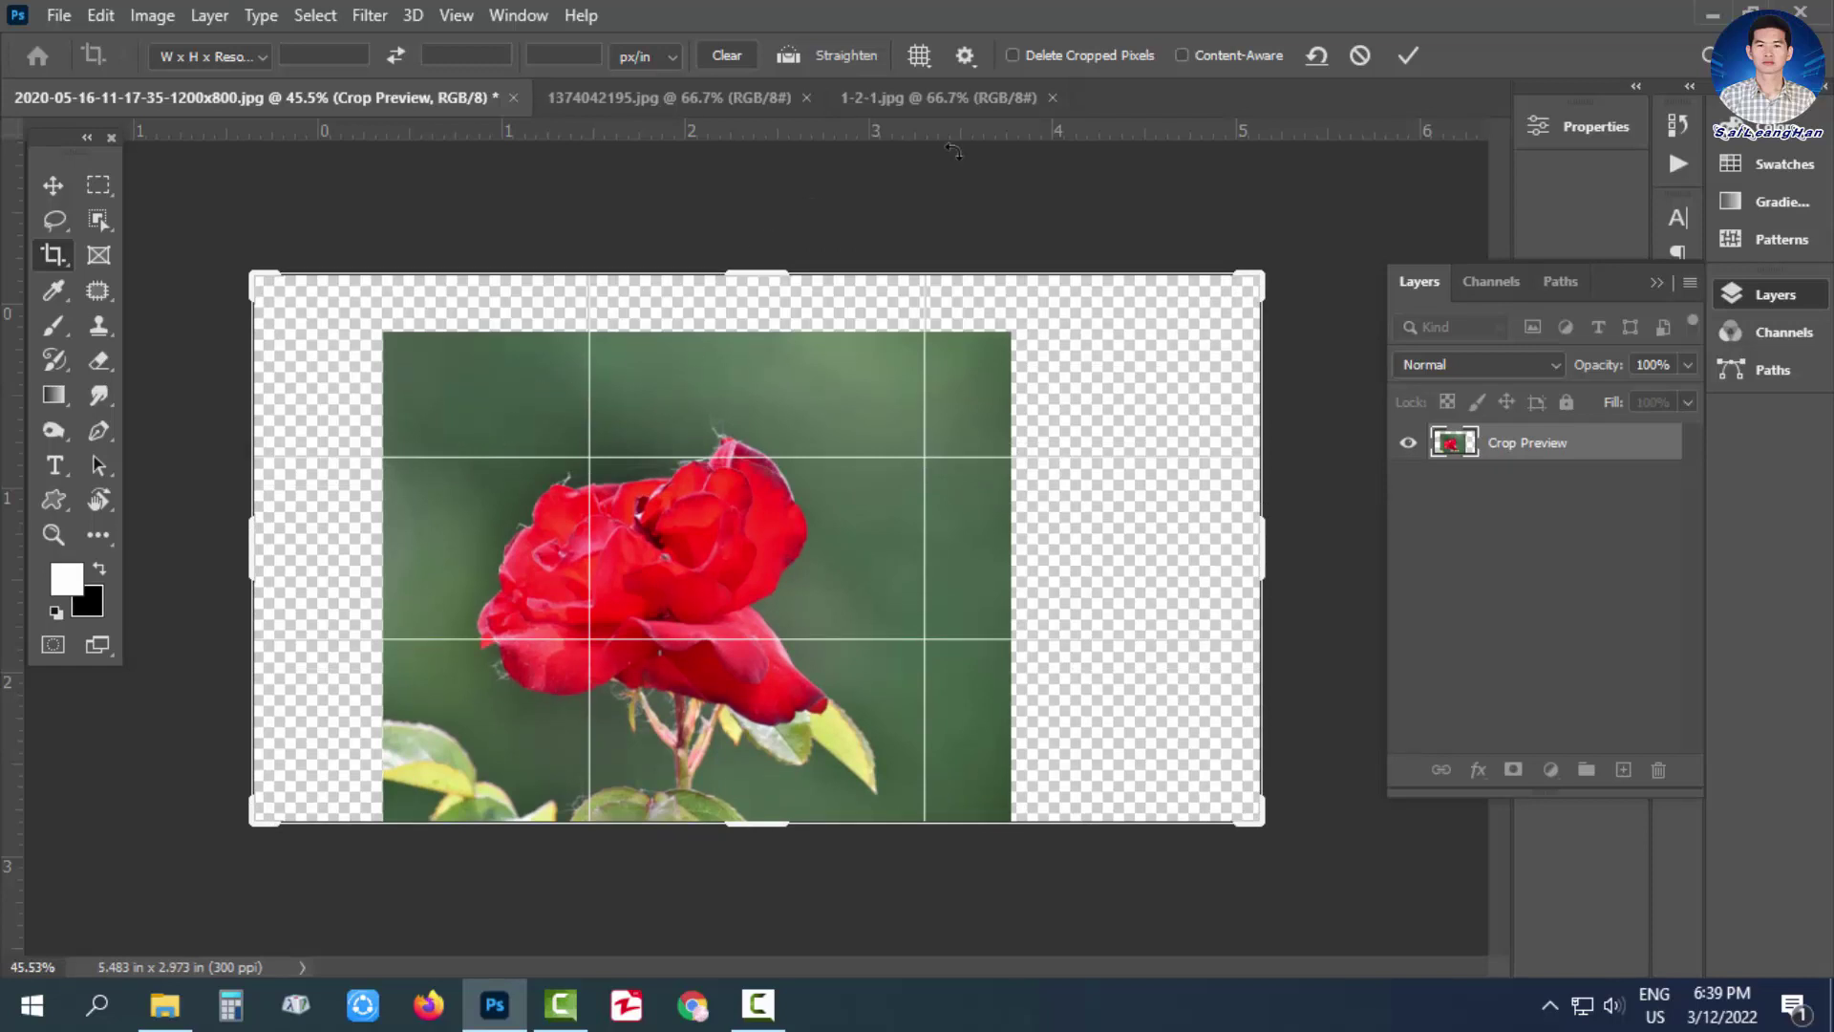
pyautogui.click(1414, 60)
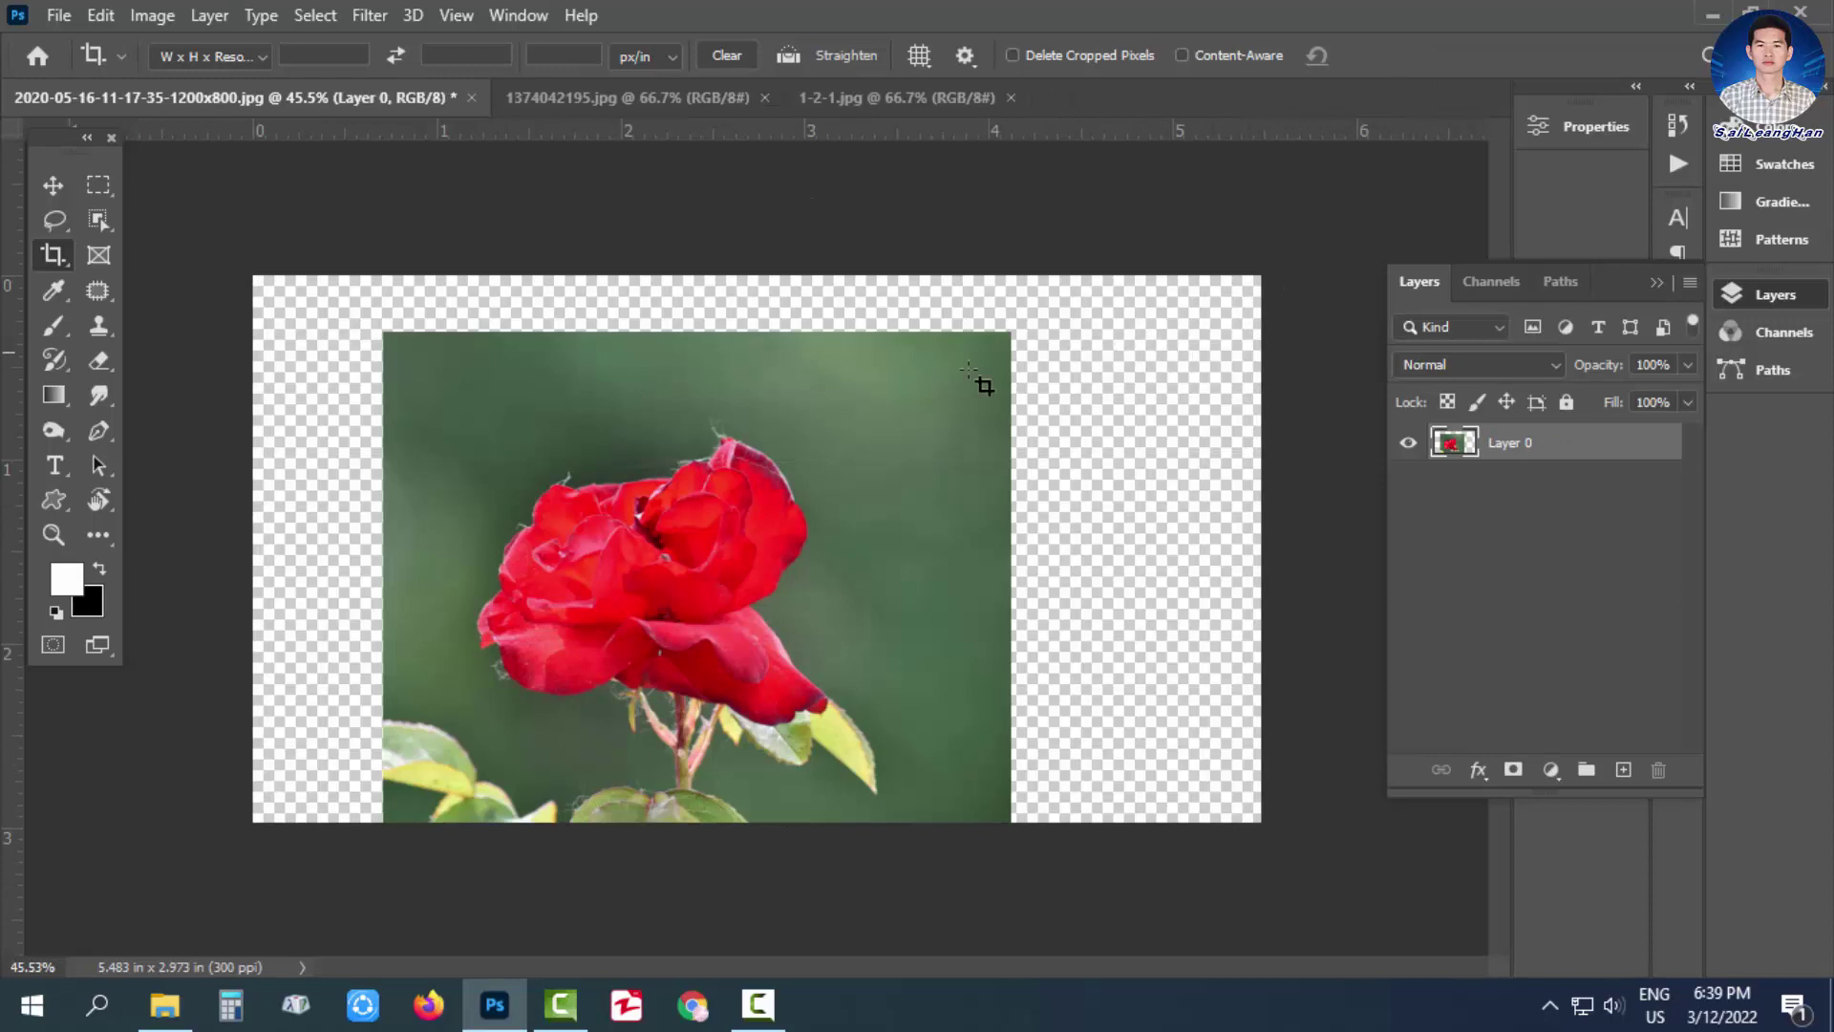
# Stretch the rose layer over the whole extended canvas with Content-Aware Scale, to about 160% width and 111.5% height, and apply it.
pyautogui.click(100, 15)
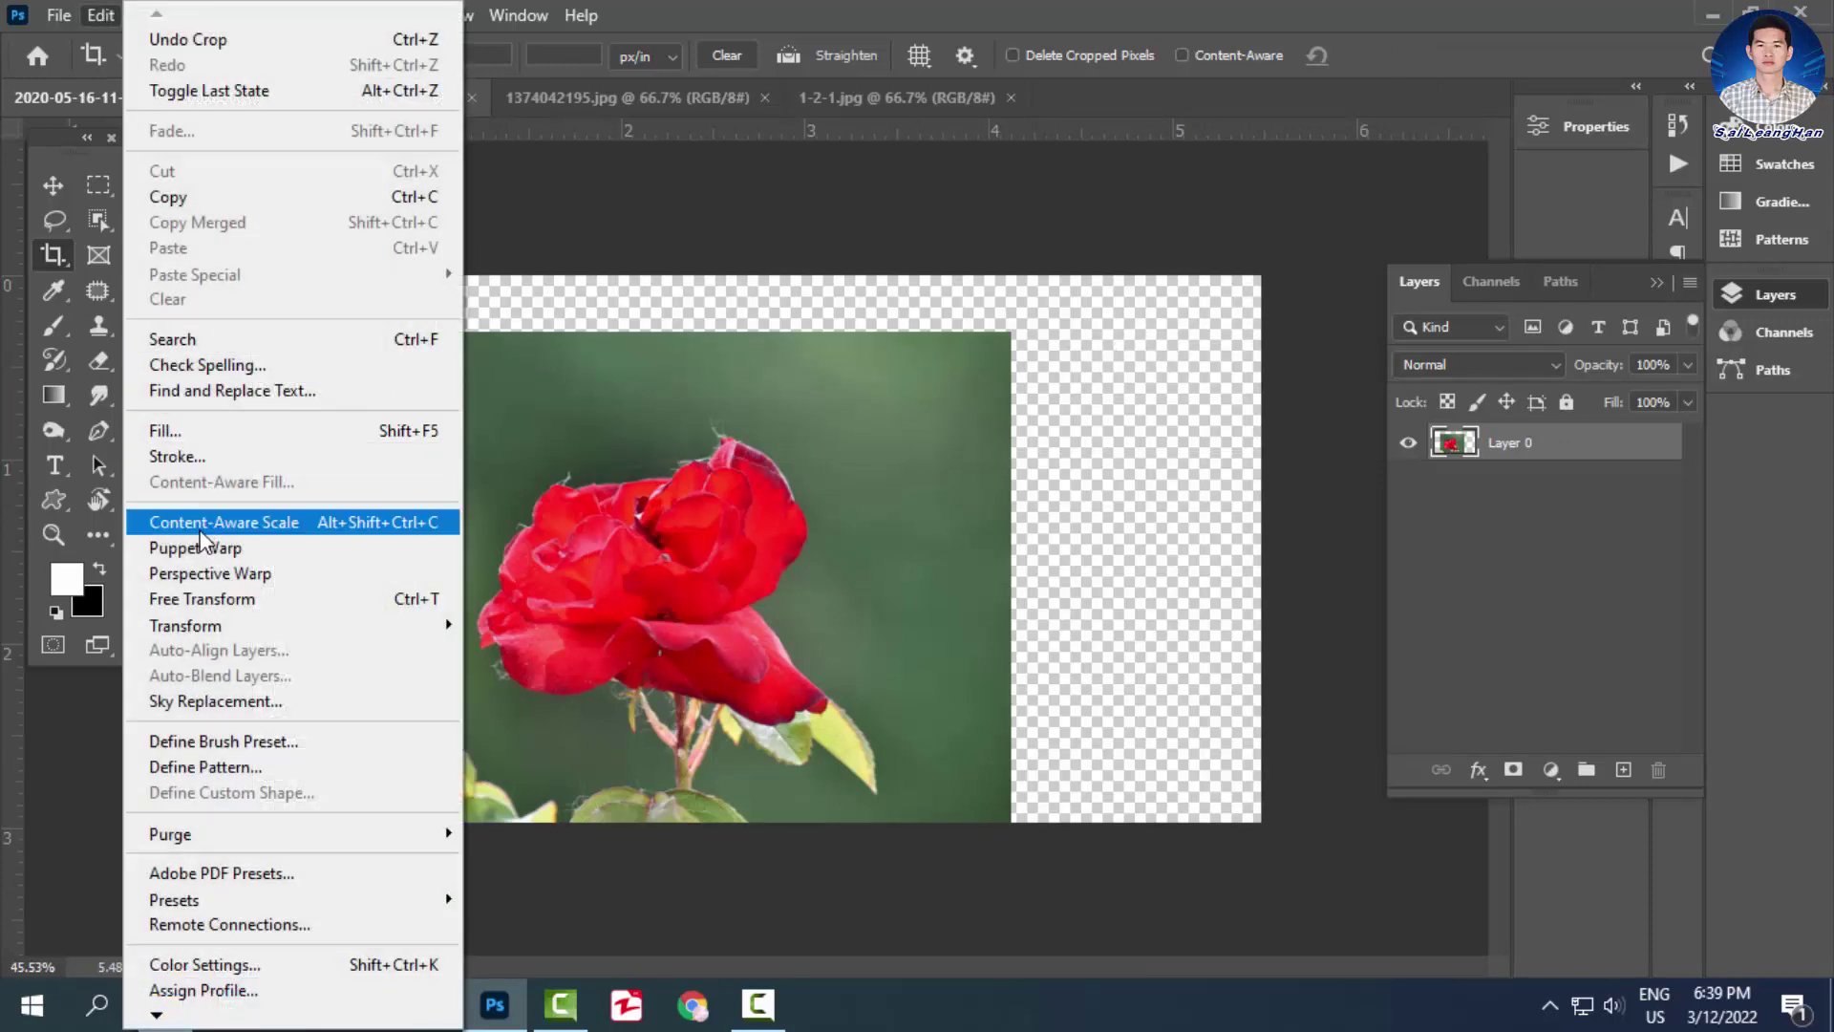
pyautogui.click(279, 525)
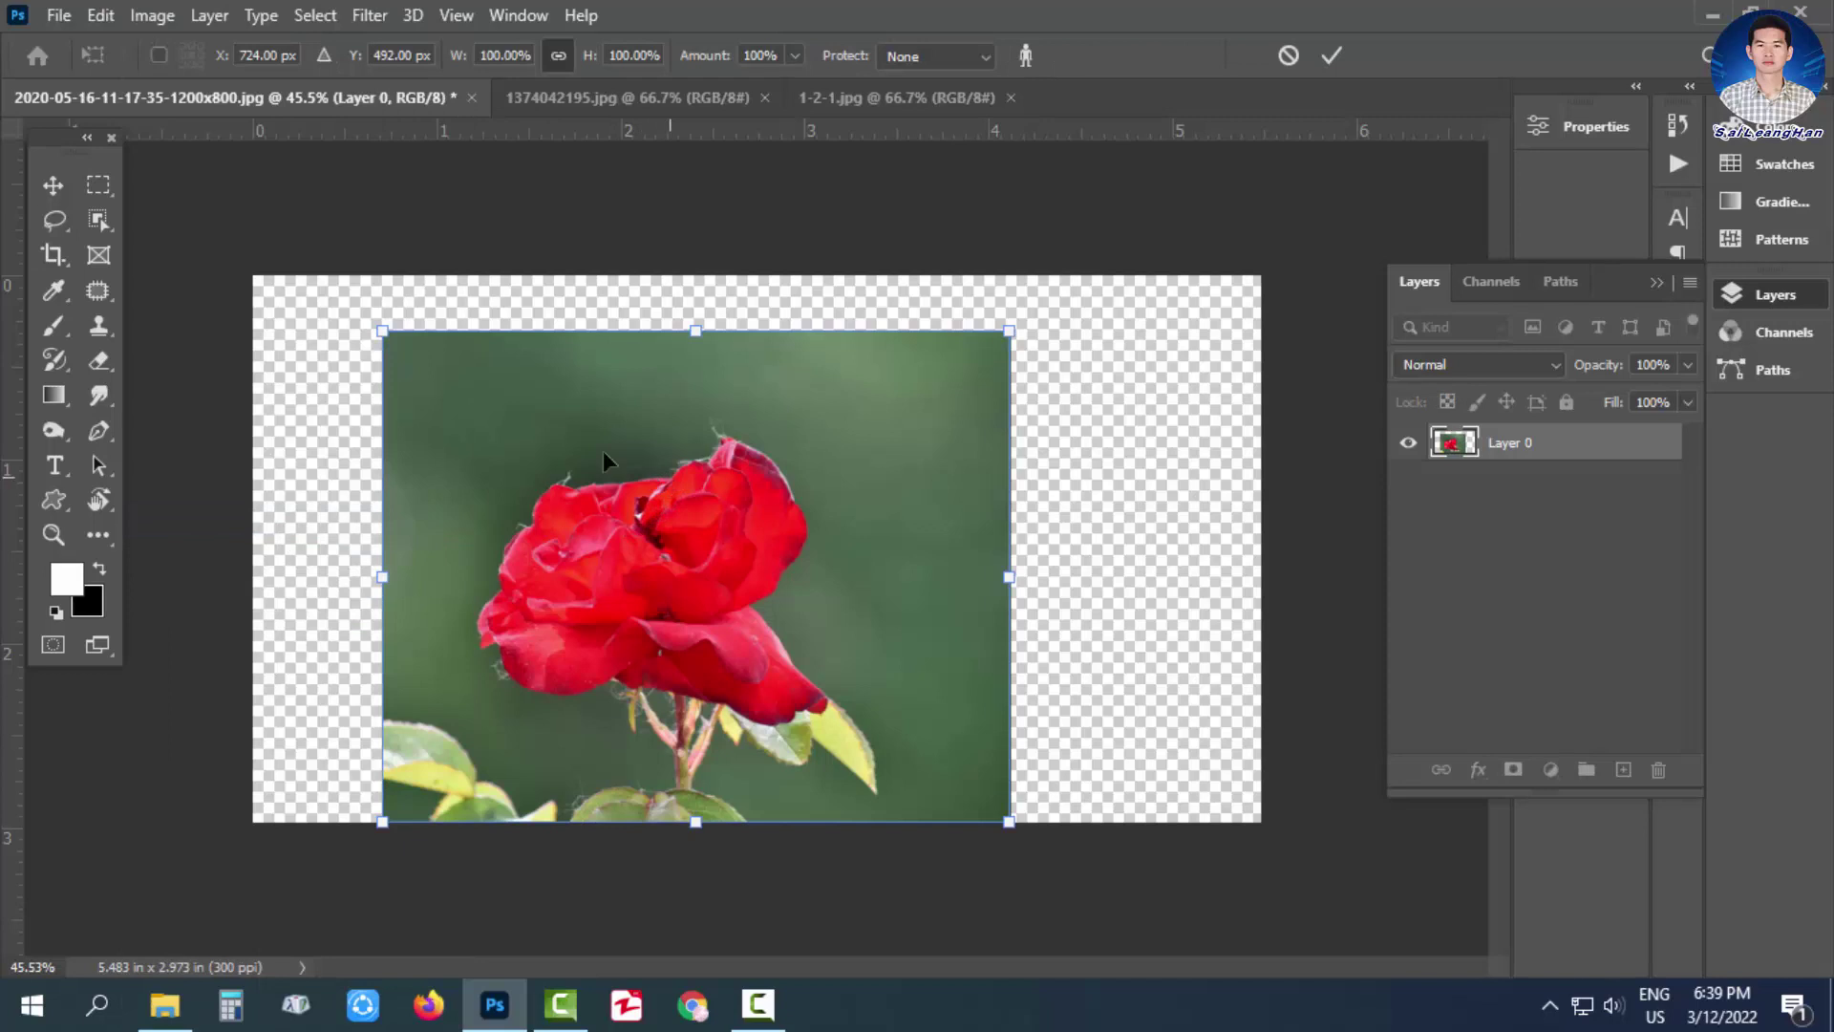
pyautogui.click(99, 14)
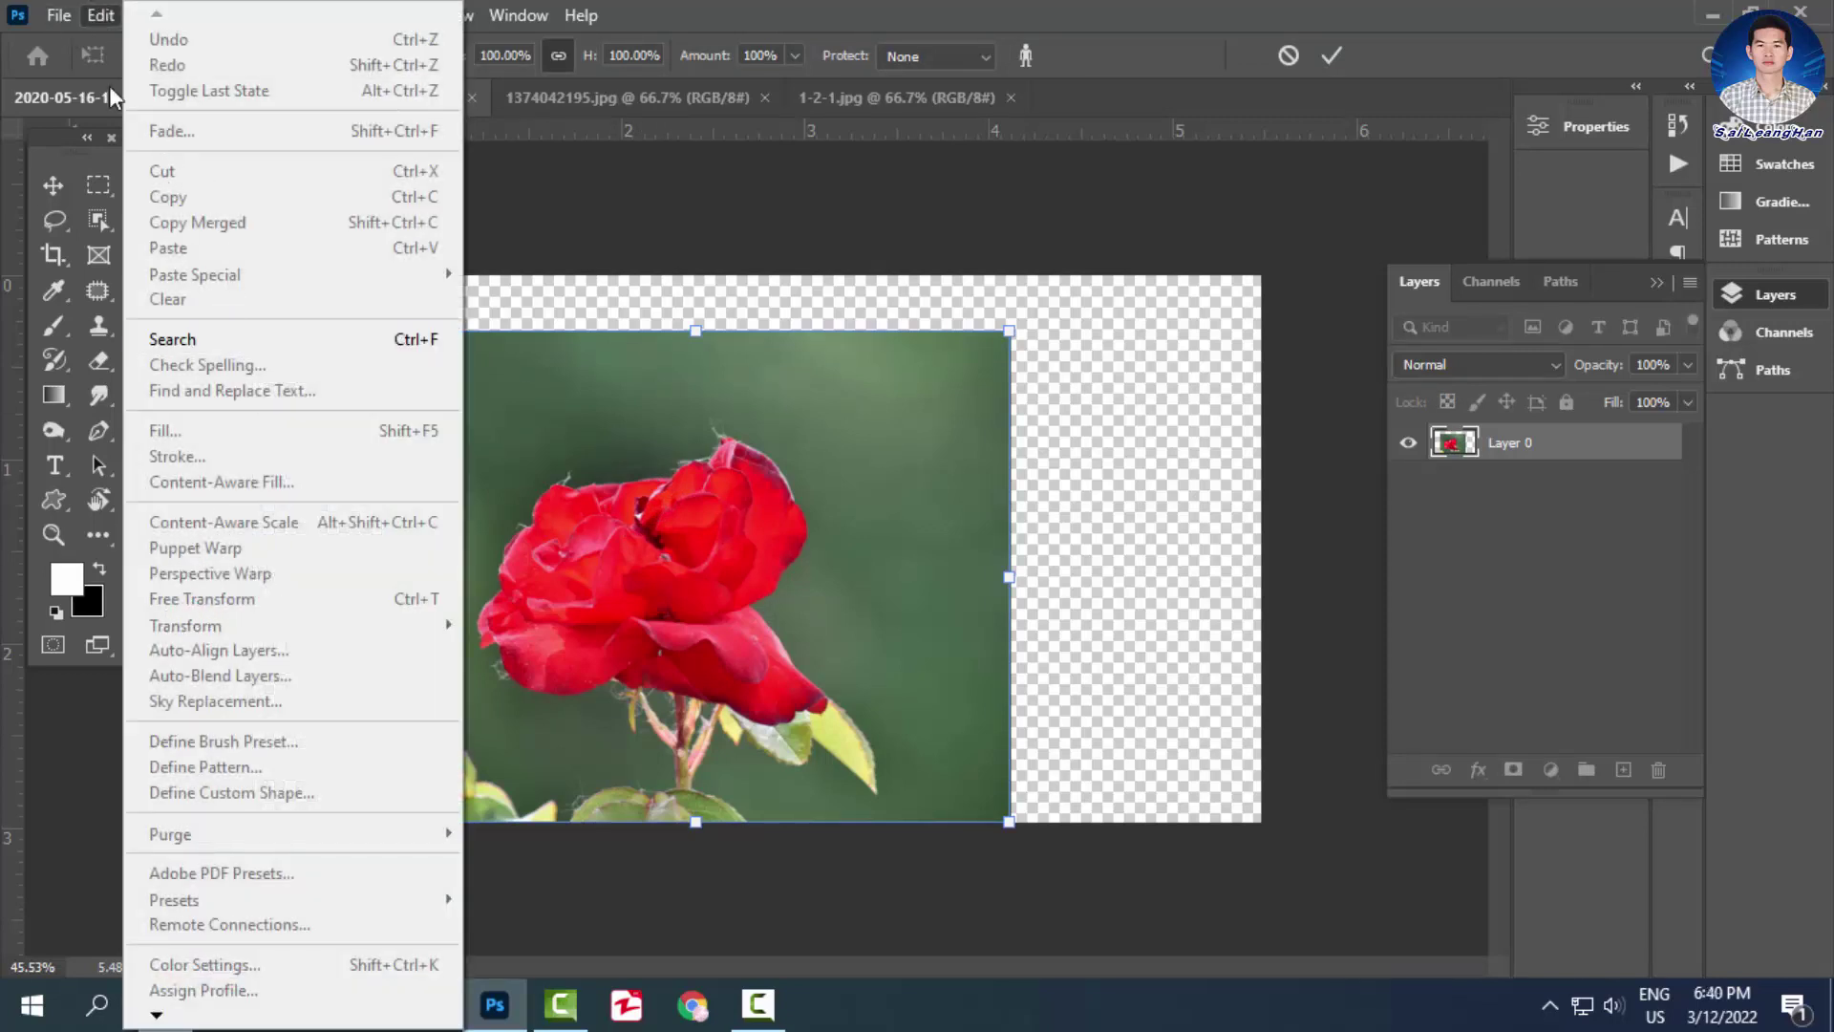
pyautogui.click(95, 19)
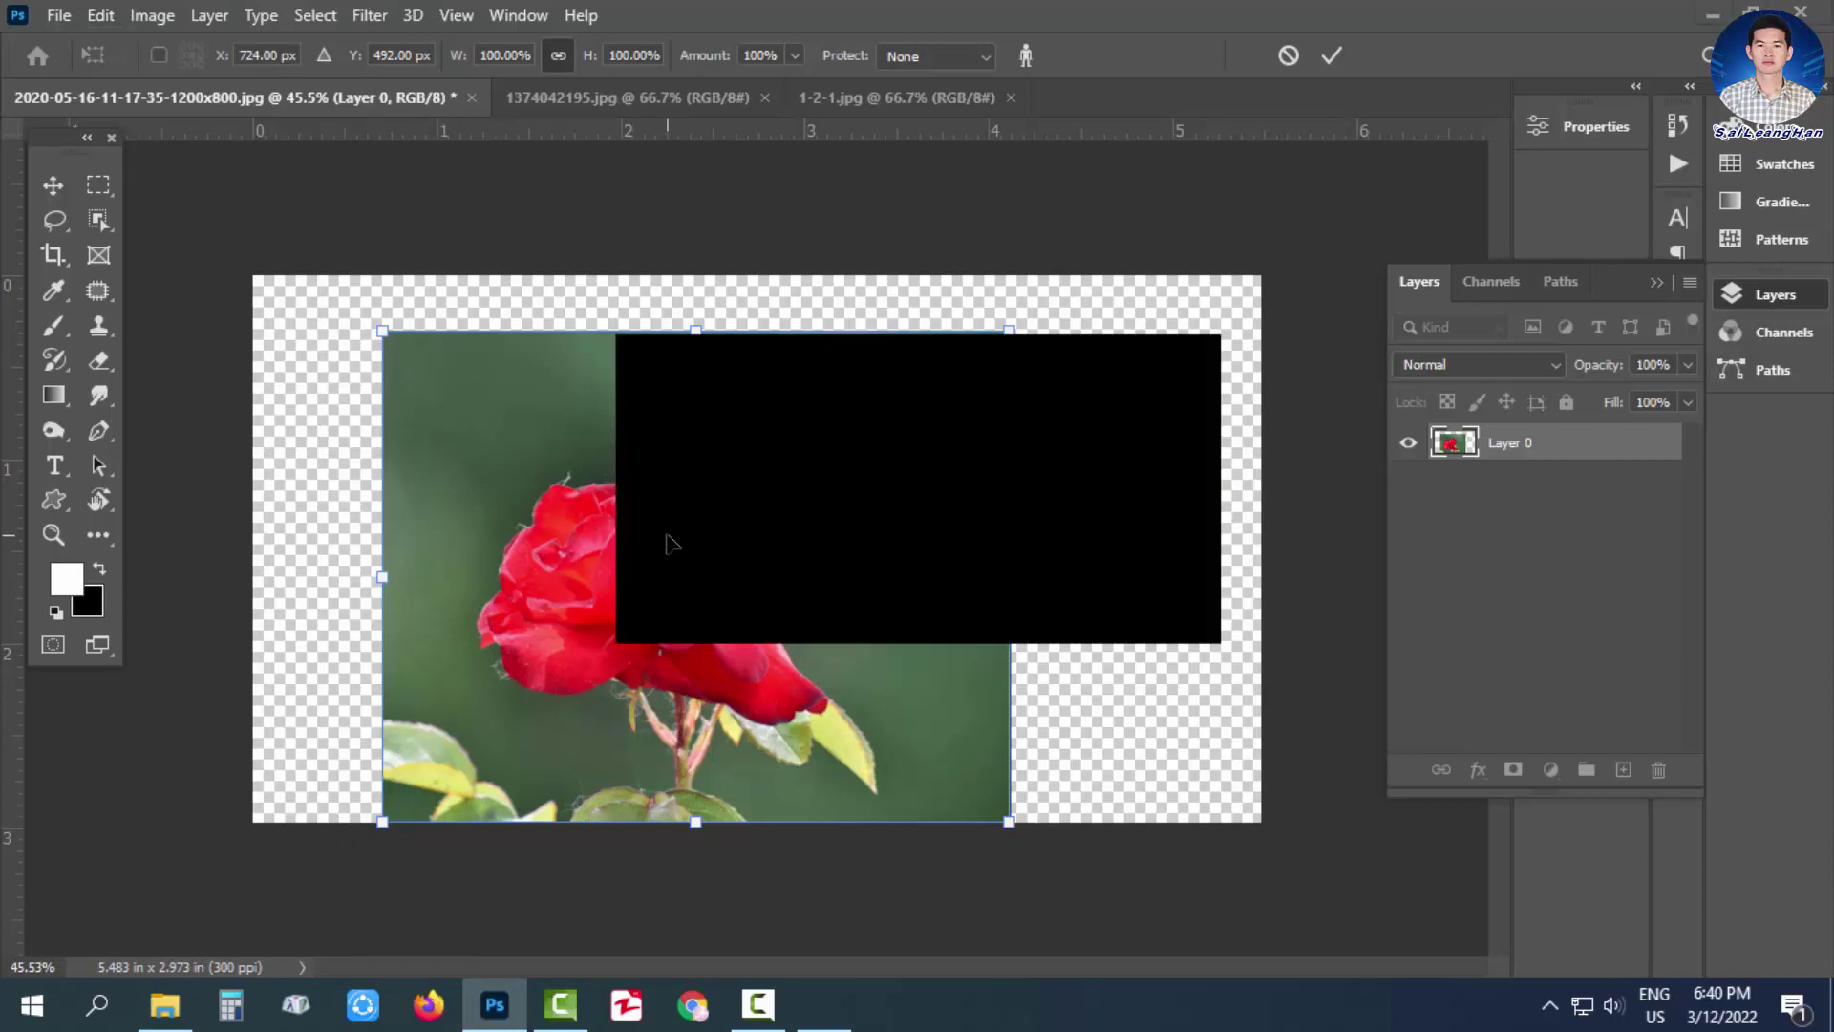
pyautogui.click(1199, 360)
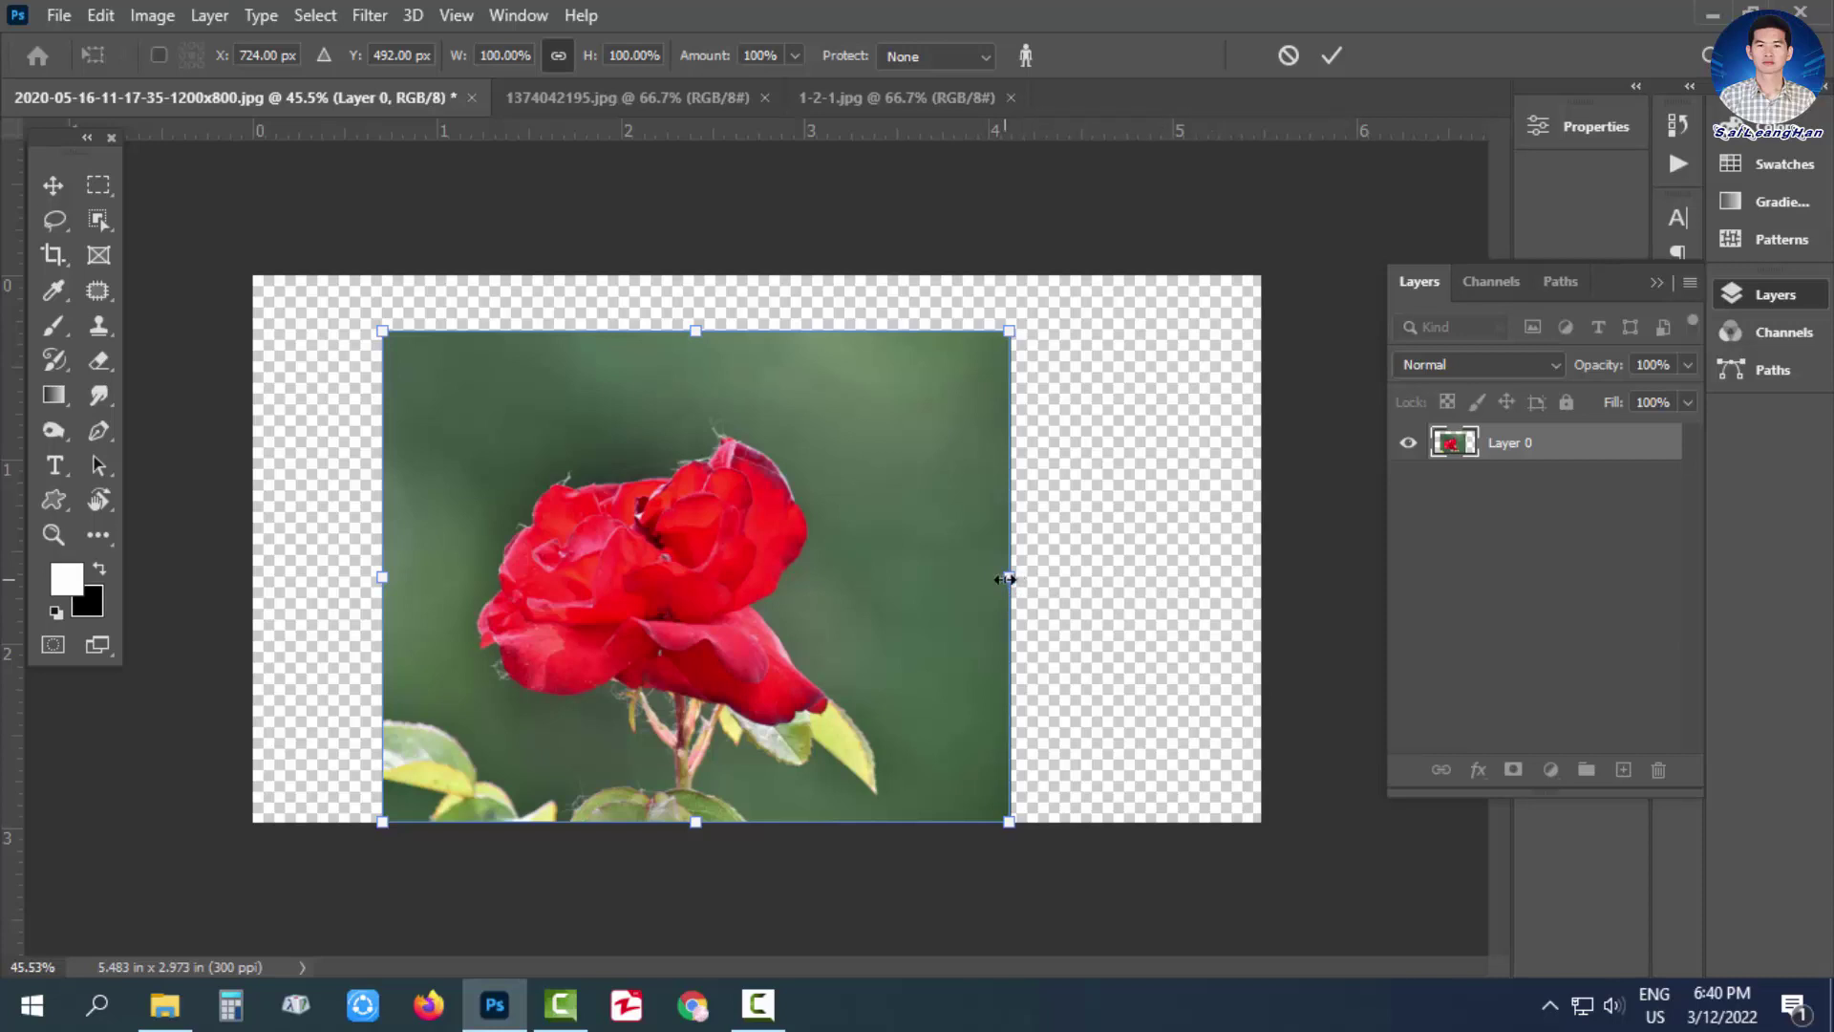
pyautogui.moveTo(1005, 578); pyautogui.dragTo(1212, 578)
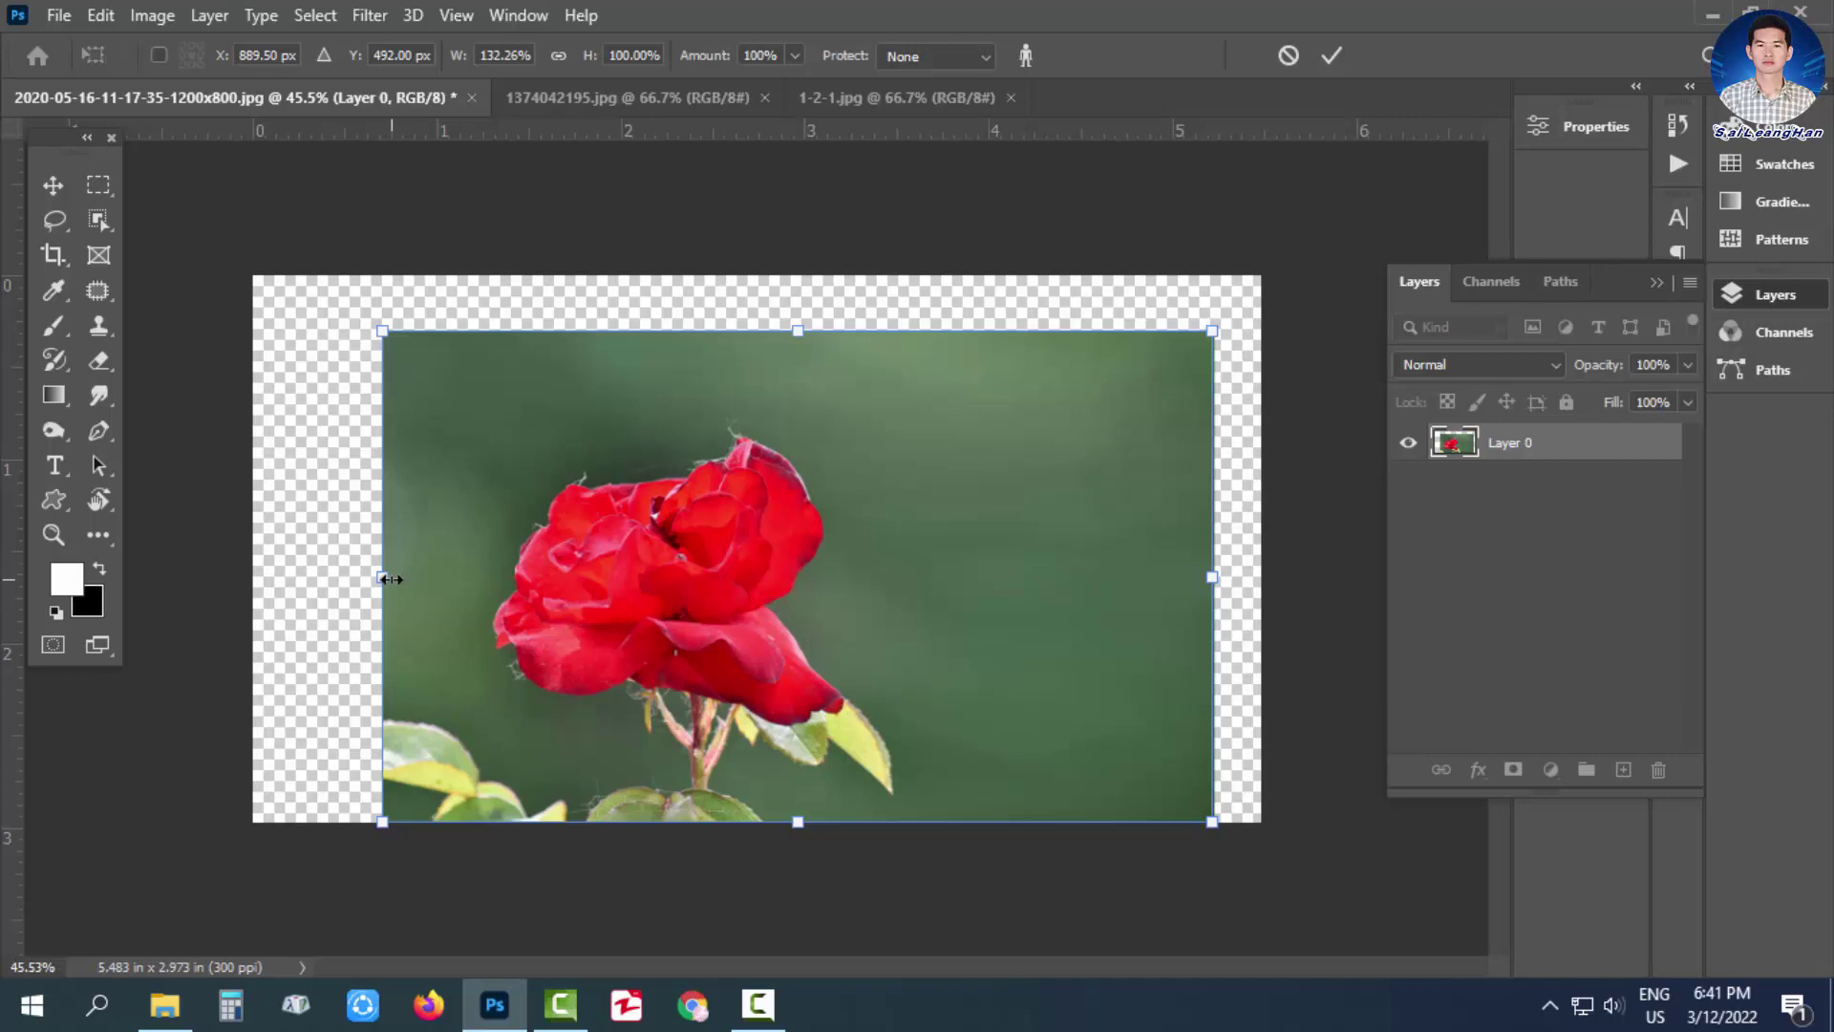
pyautogui.moveTo(387, 579); pyautogui.dragTo(329, 577)
pyautogui.moveTo(772, 330); pyautogui.dragTo(772, 275)
pyautogui.moveTo(337, 556); pyautogui.dragTo(253, 549)
pyautogui.moveTo(1213, 547); pyautogui.dragTo(1262, 558)
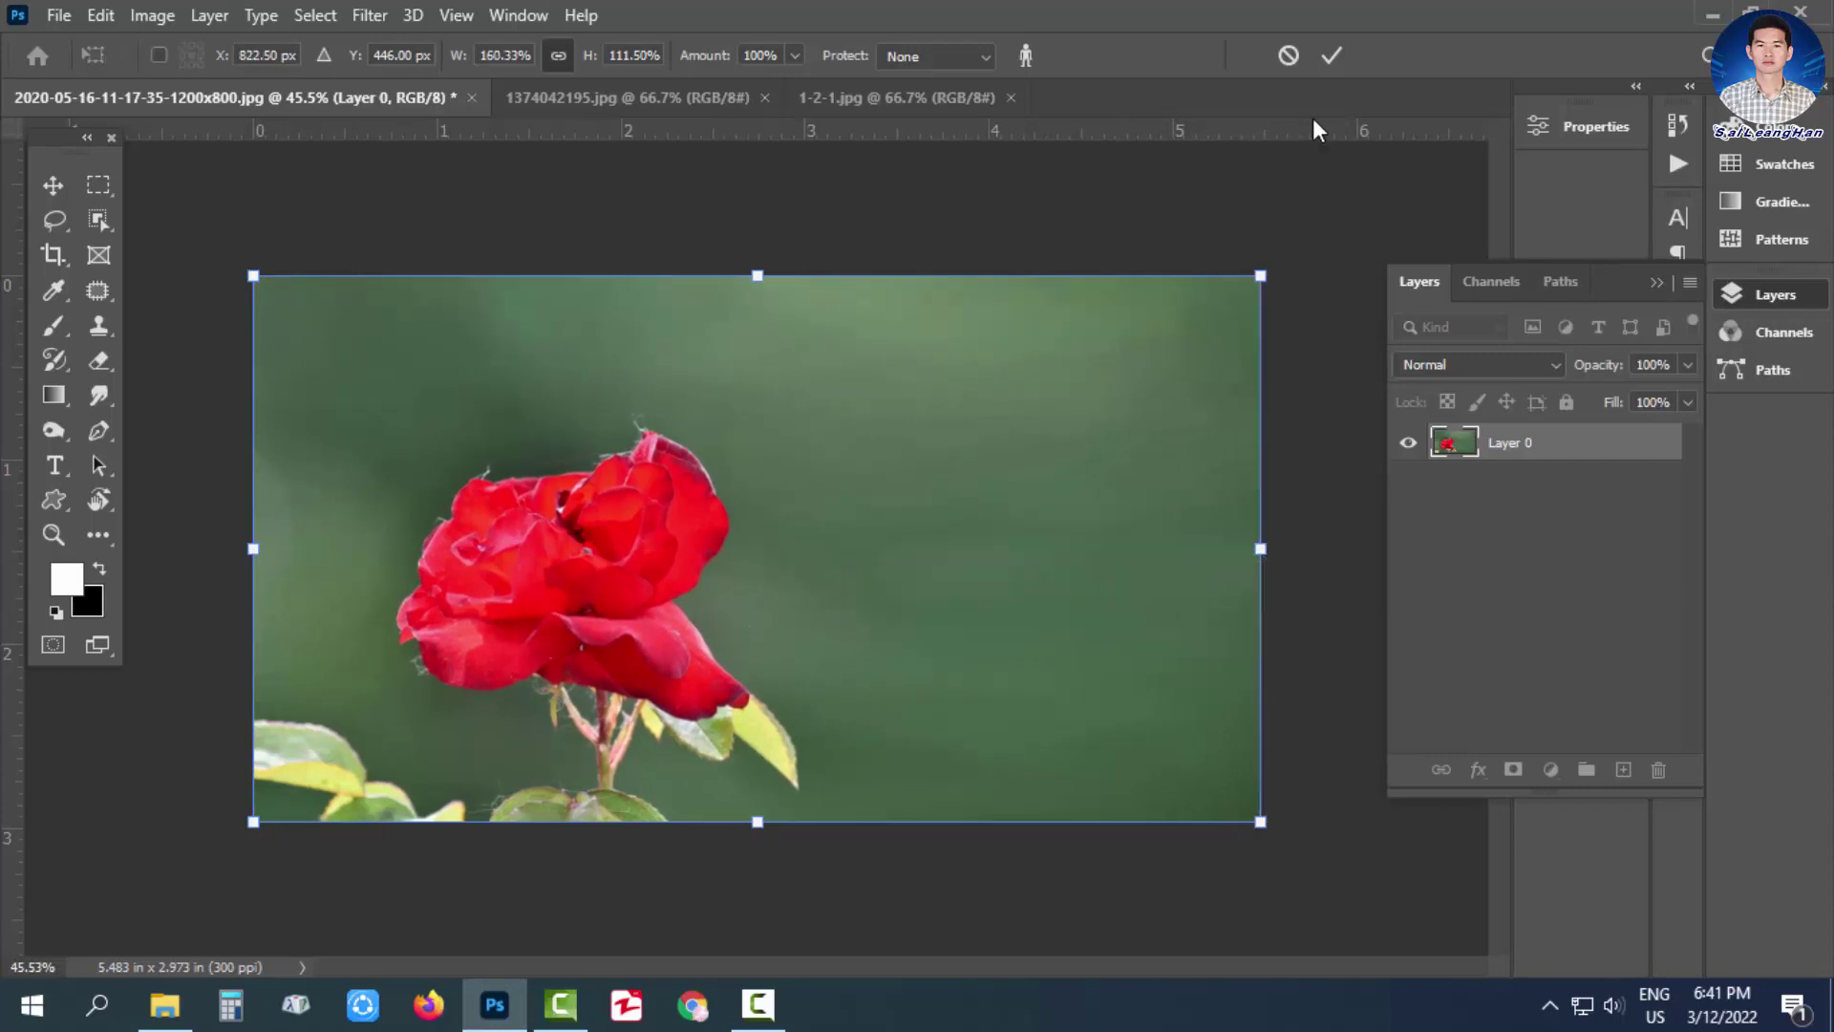
pyautogui.click(1331, 54)
pyautogui.press('c')
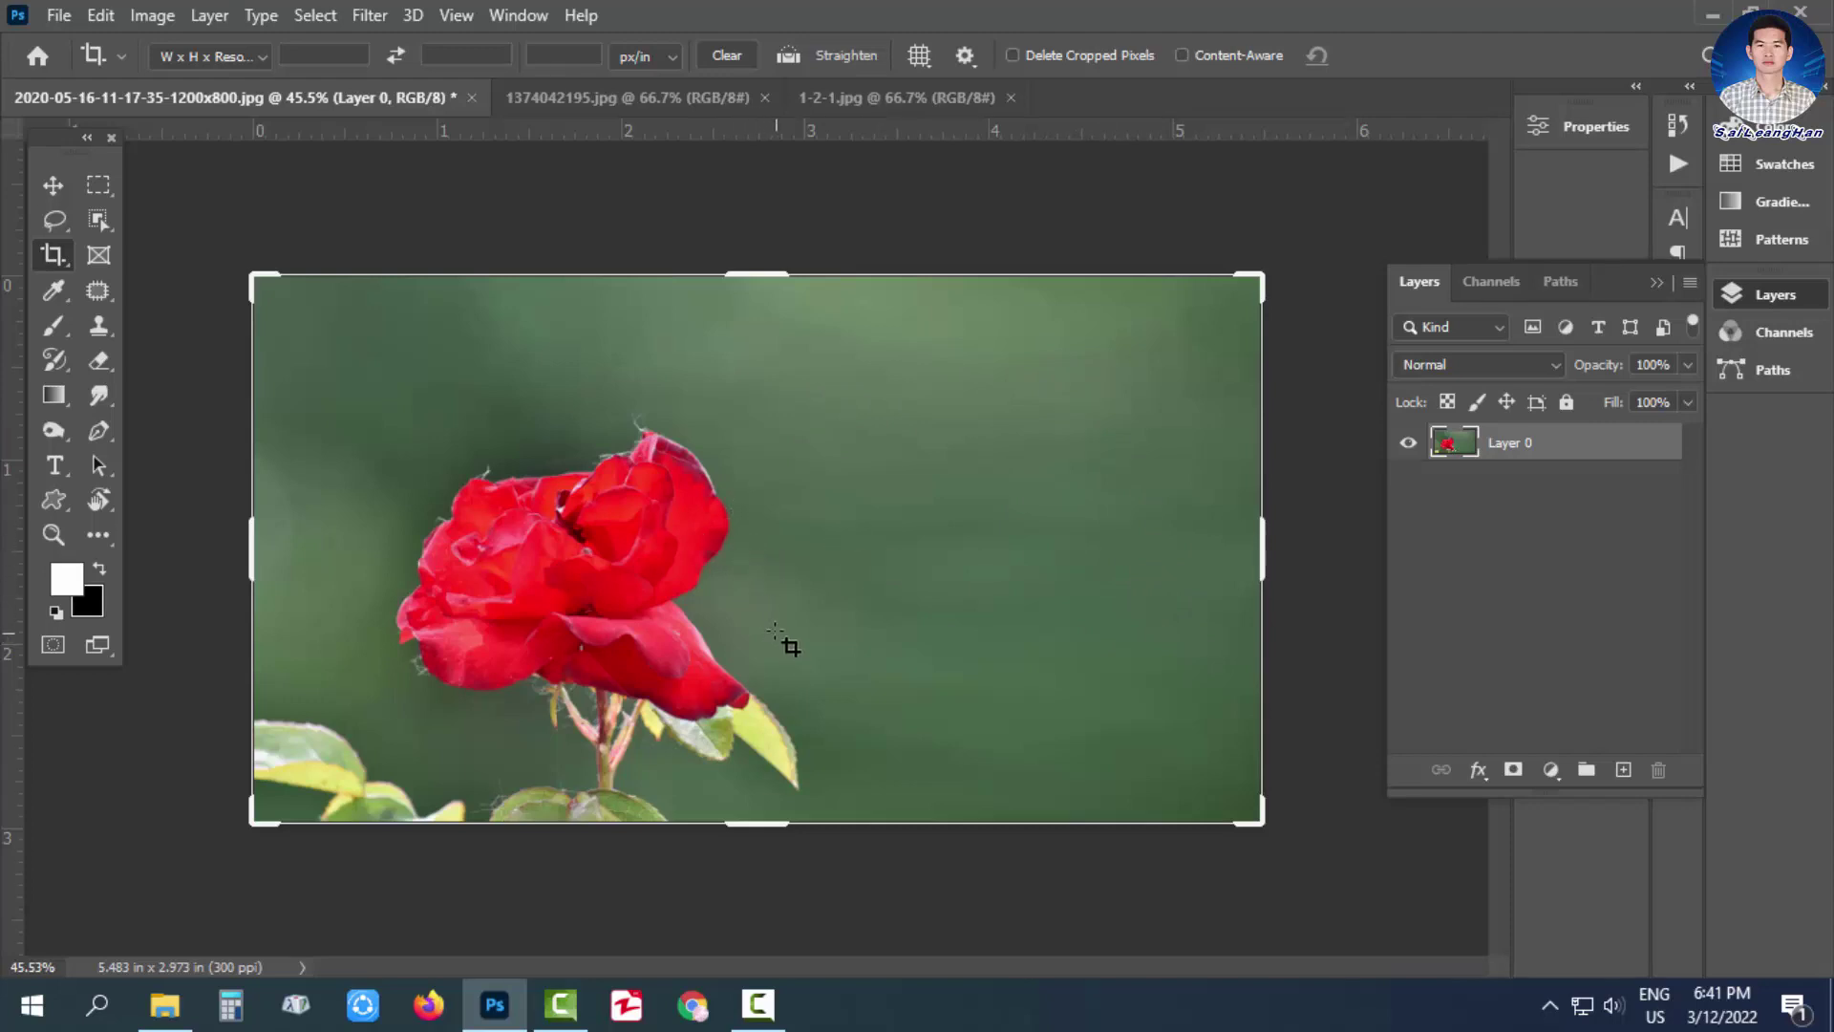
pyautogui.click(55, 191)
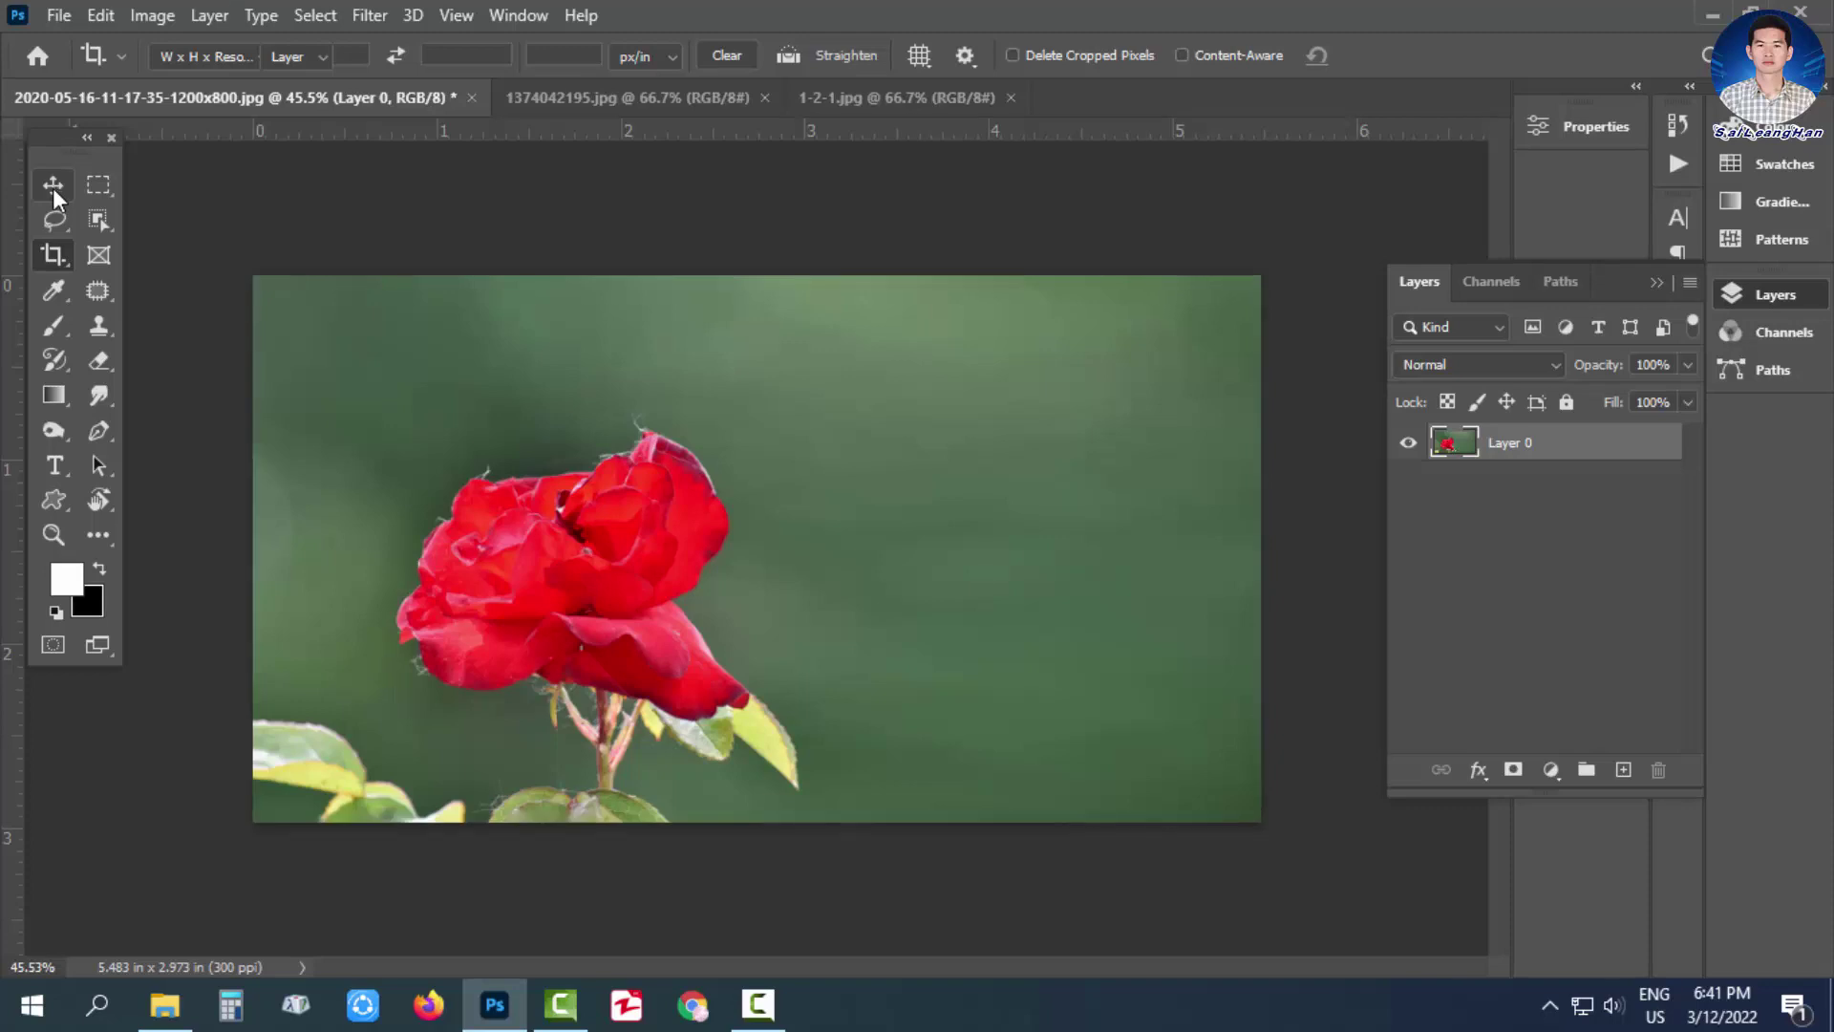
# Switch to 1374042195.jpg and extend its canvas with Crop on both sides and above to about 19.93 × 12.07 in.
pyautogui.click(576, 105)
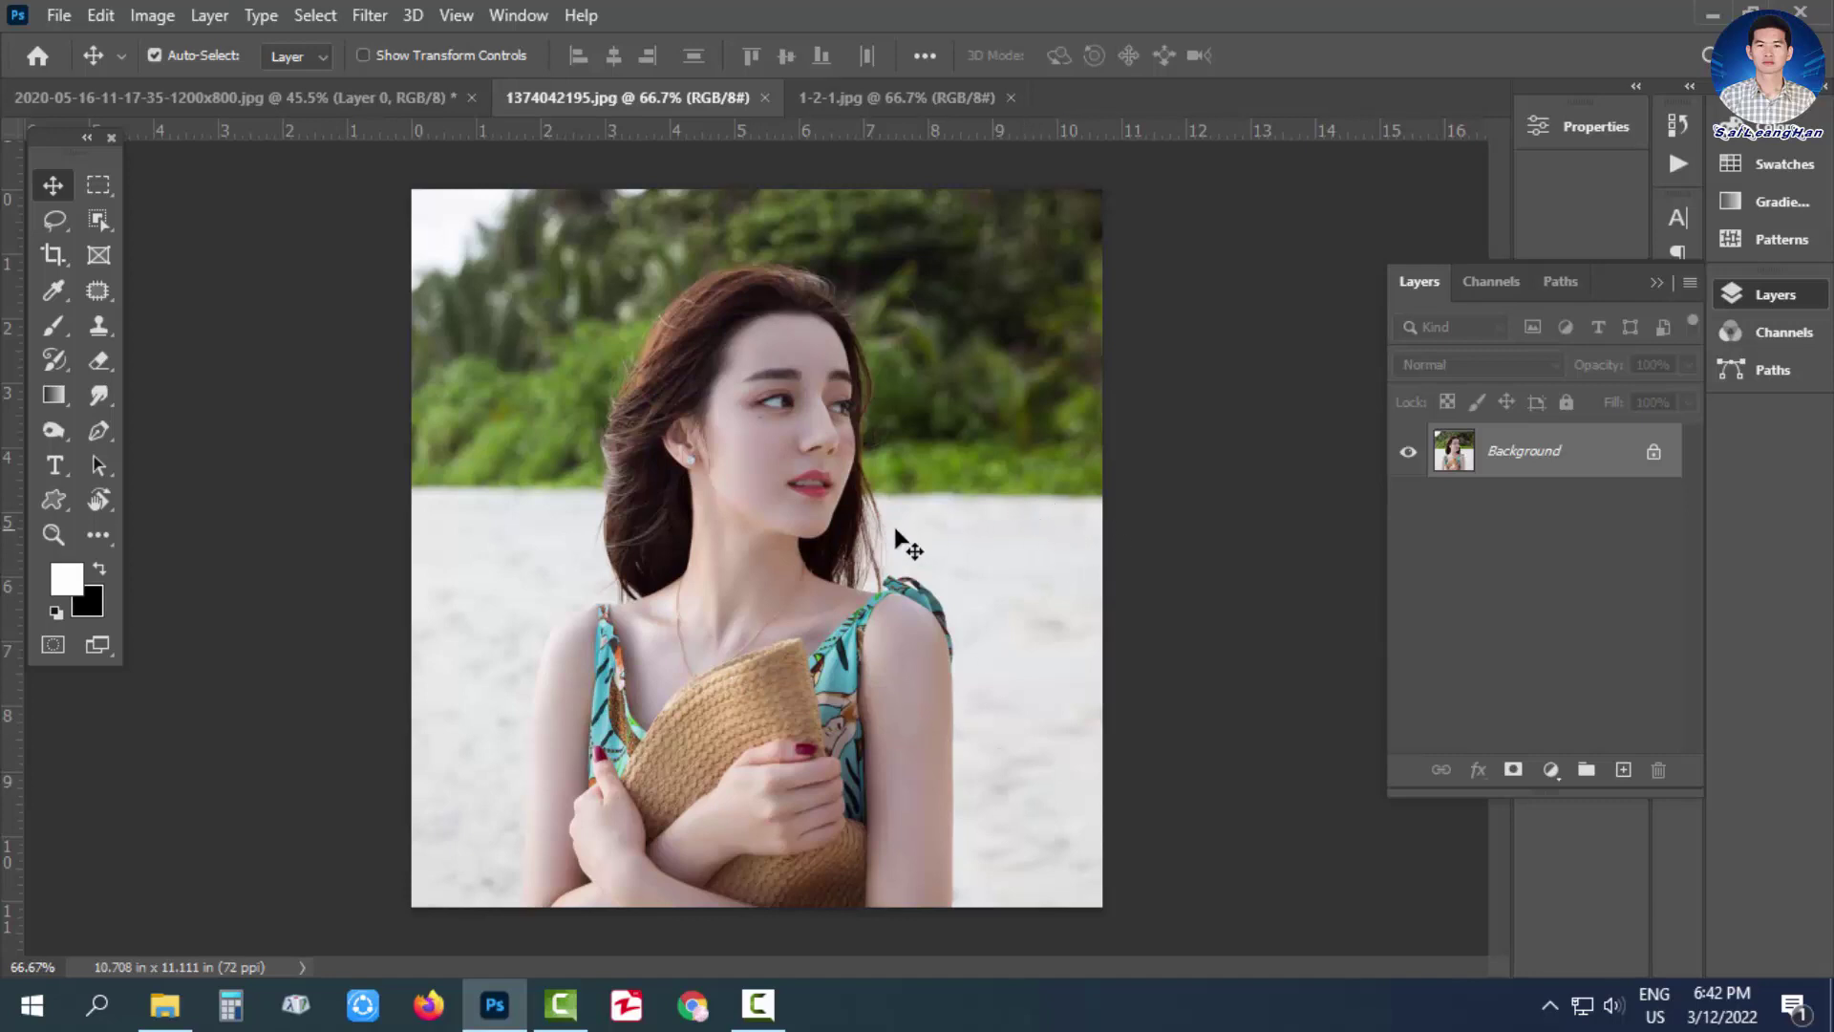
pyautogui.scroll(-1, 915, 525)
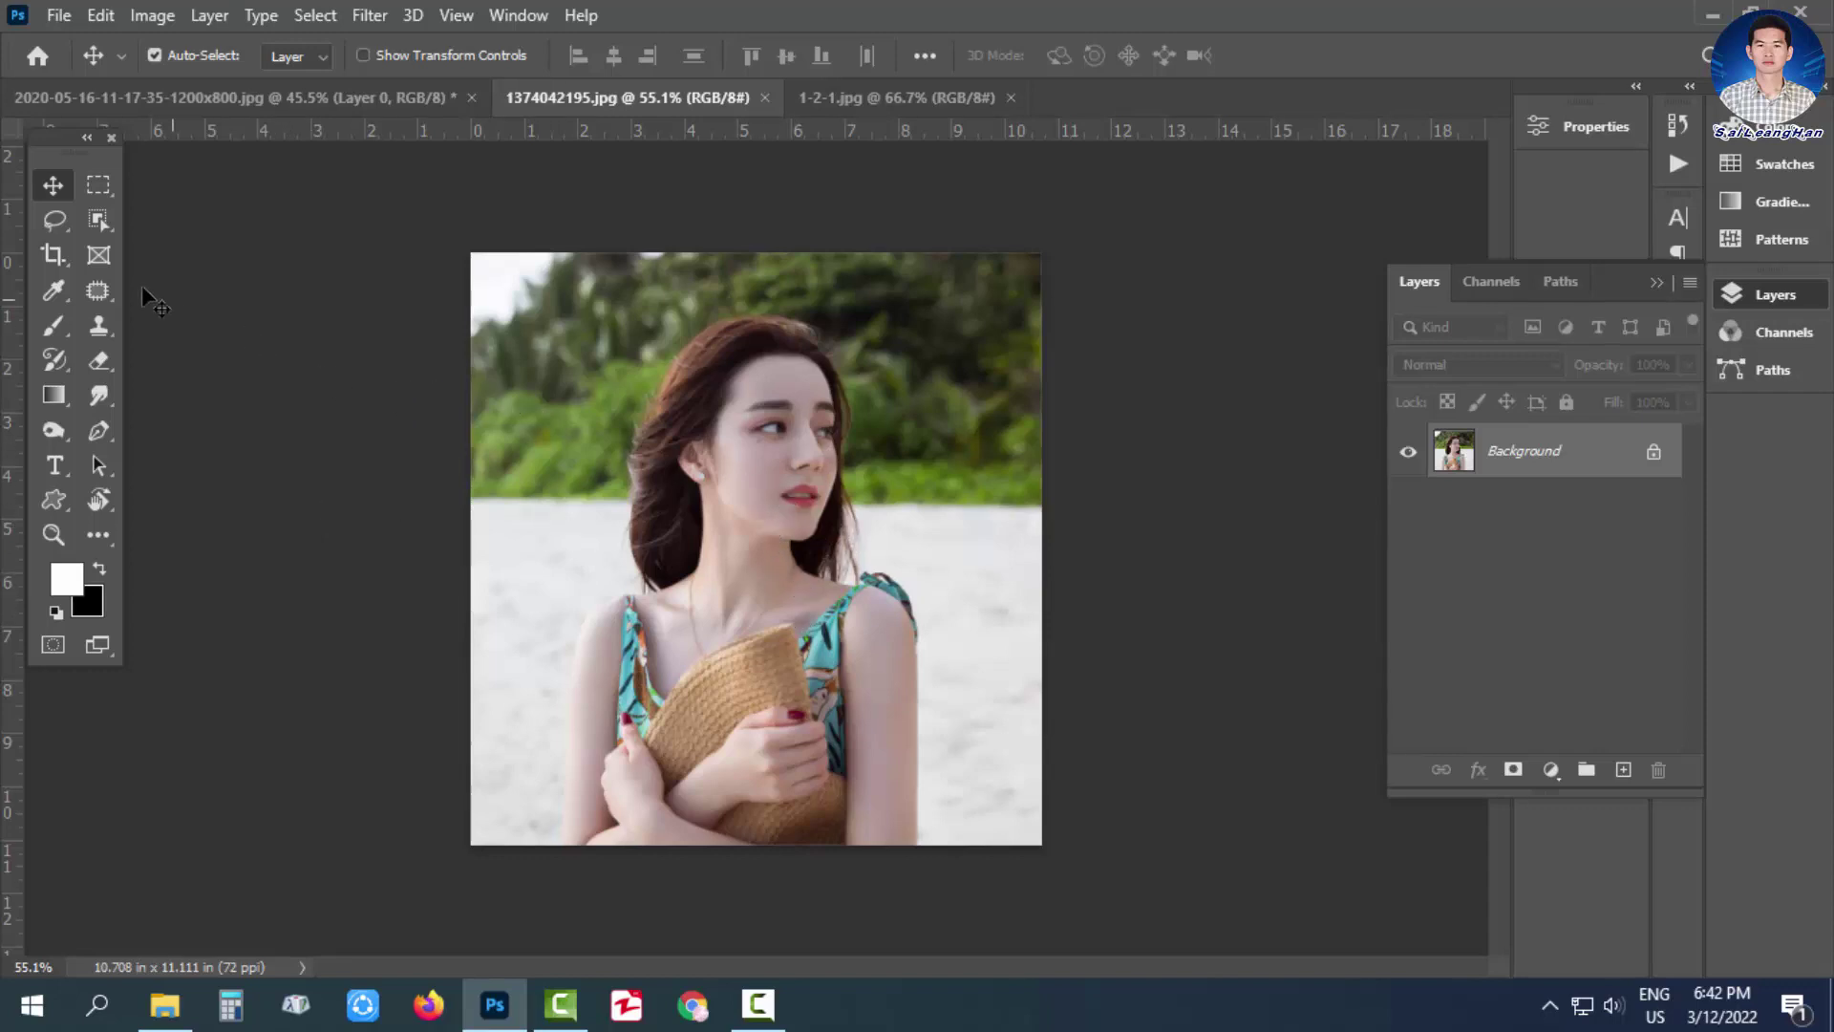
pyautogui.click(56, 255)
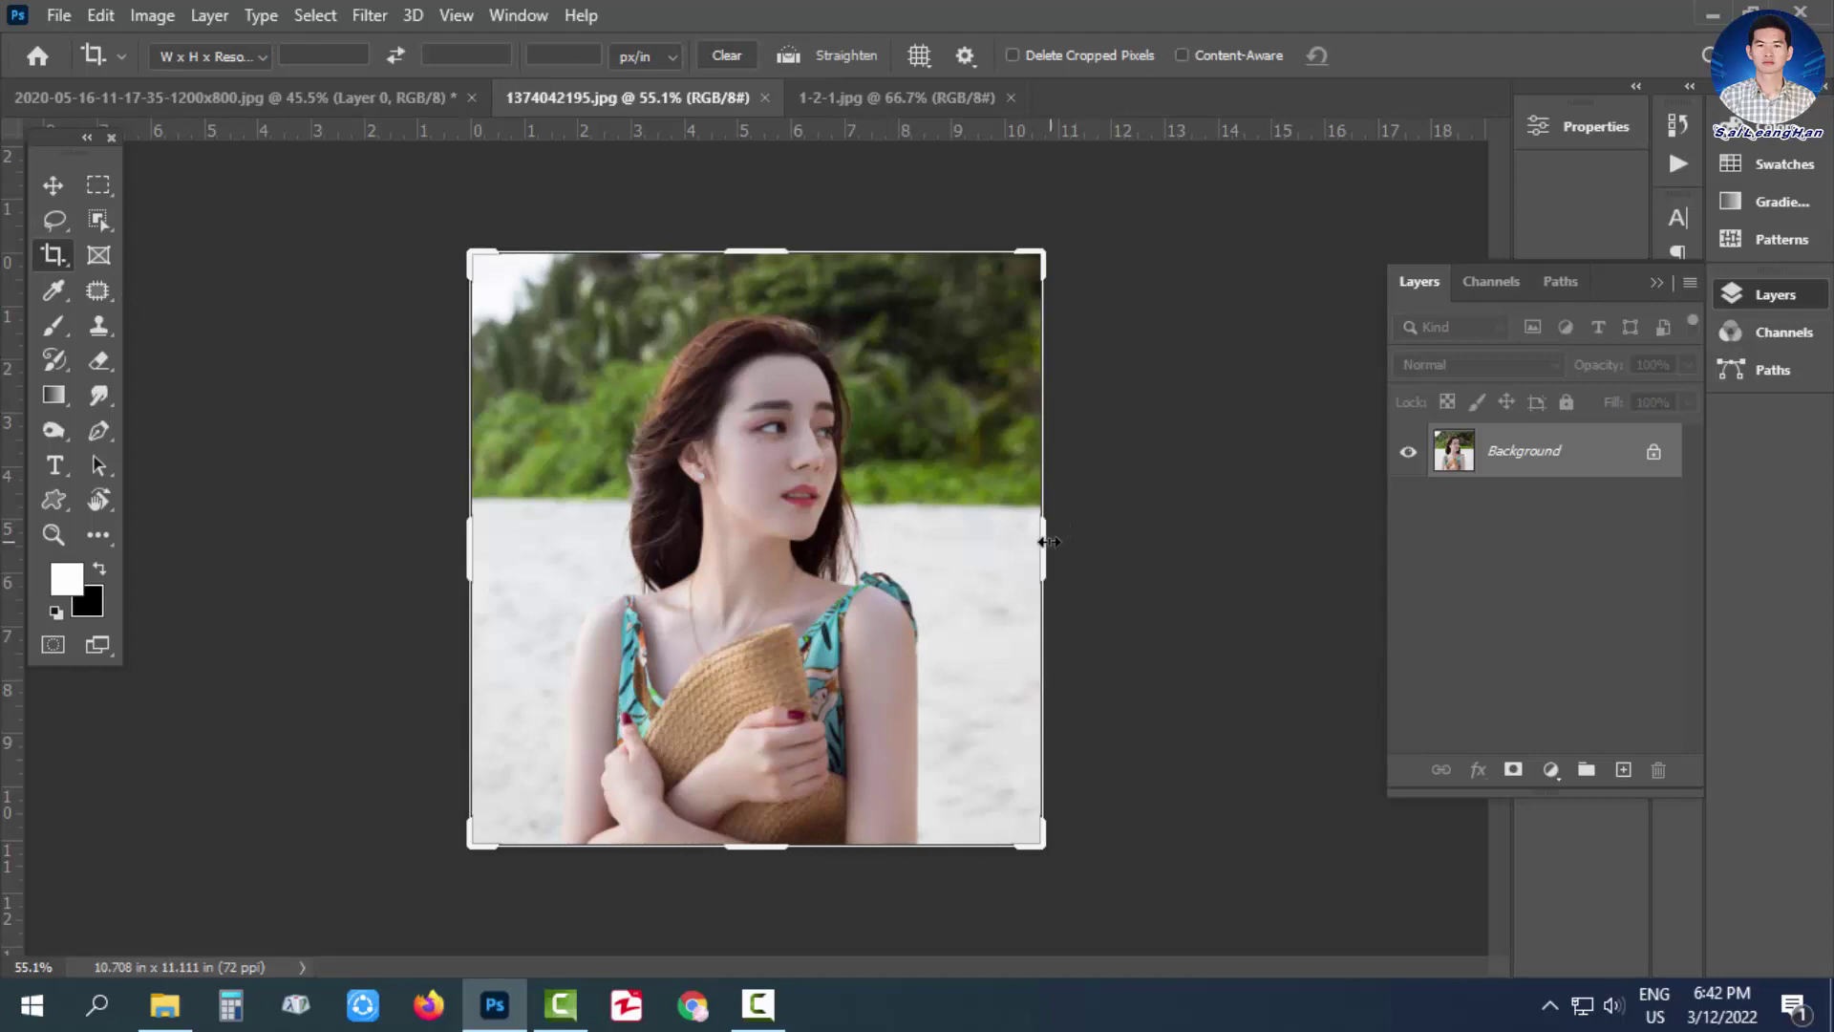
pyautogui.moveTo(1048, 541); pyautogui.dragTo(1189, 542)
pyautogui.moveTo(325, 541); pyautogui.dragTo(221, 530)
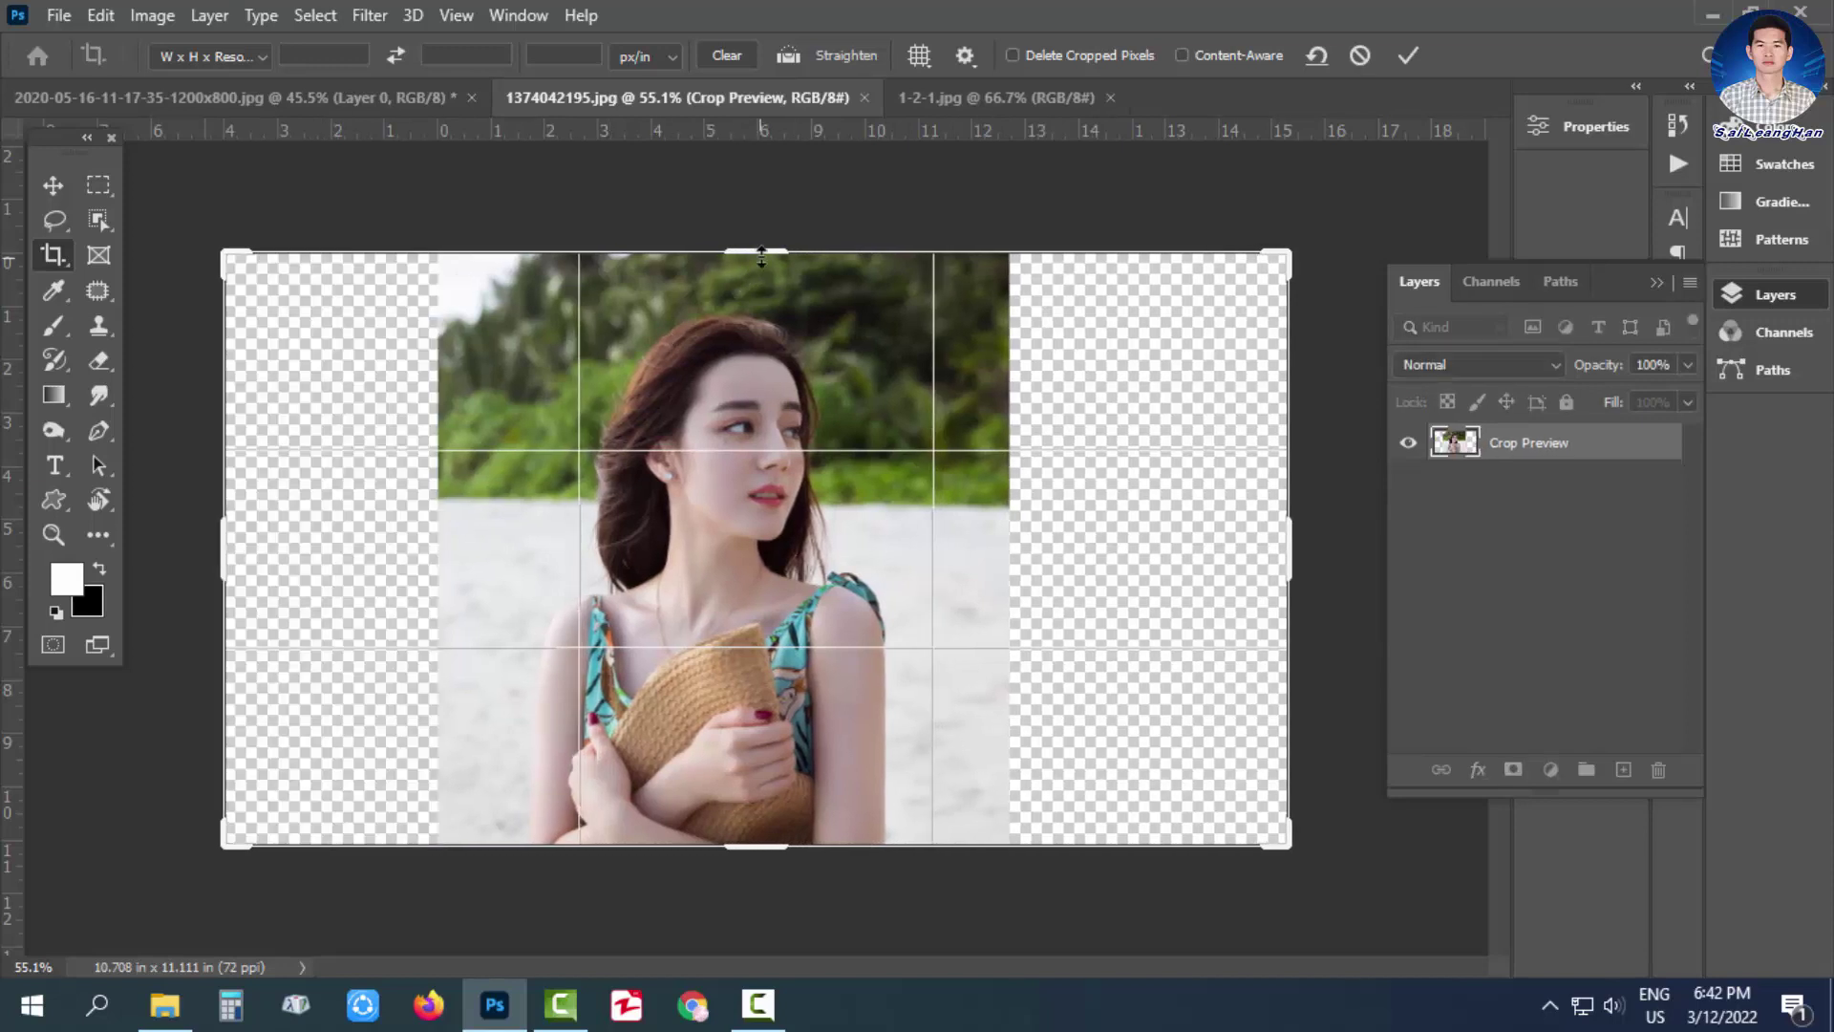
pyautogui.moveTo(761, 254); pyautogui.dragTo(762, 200)
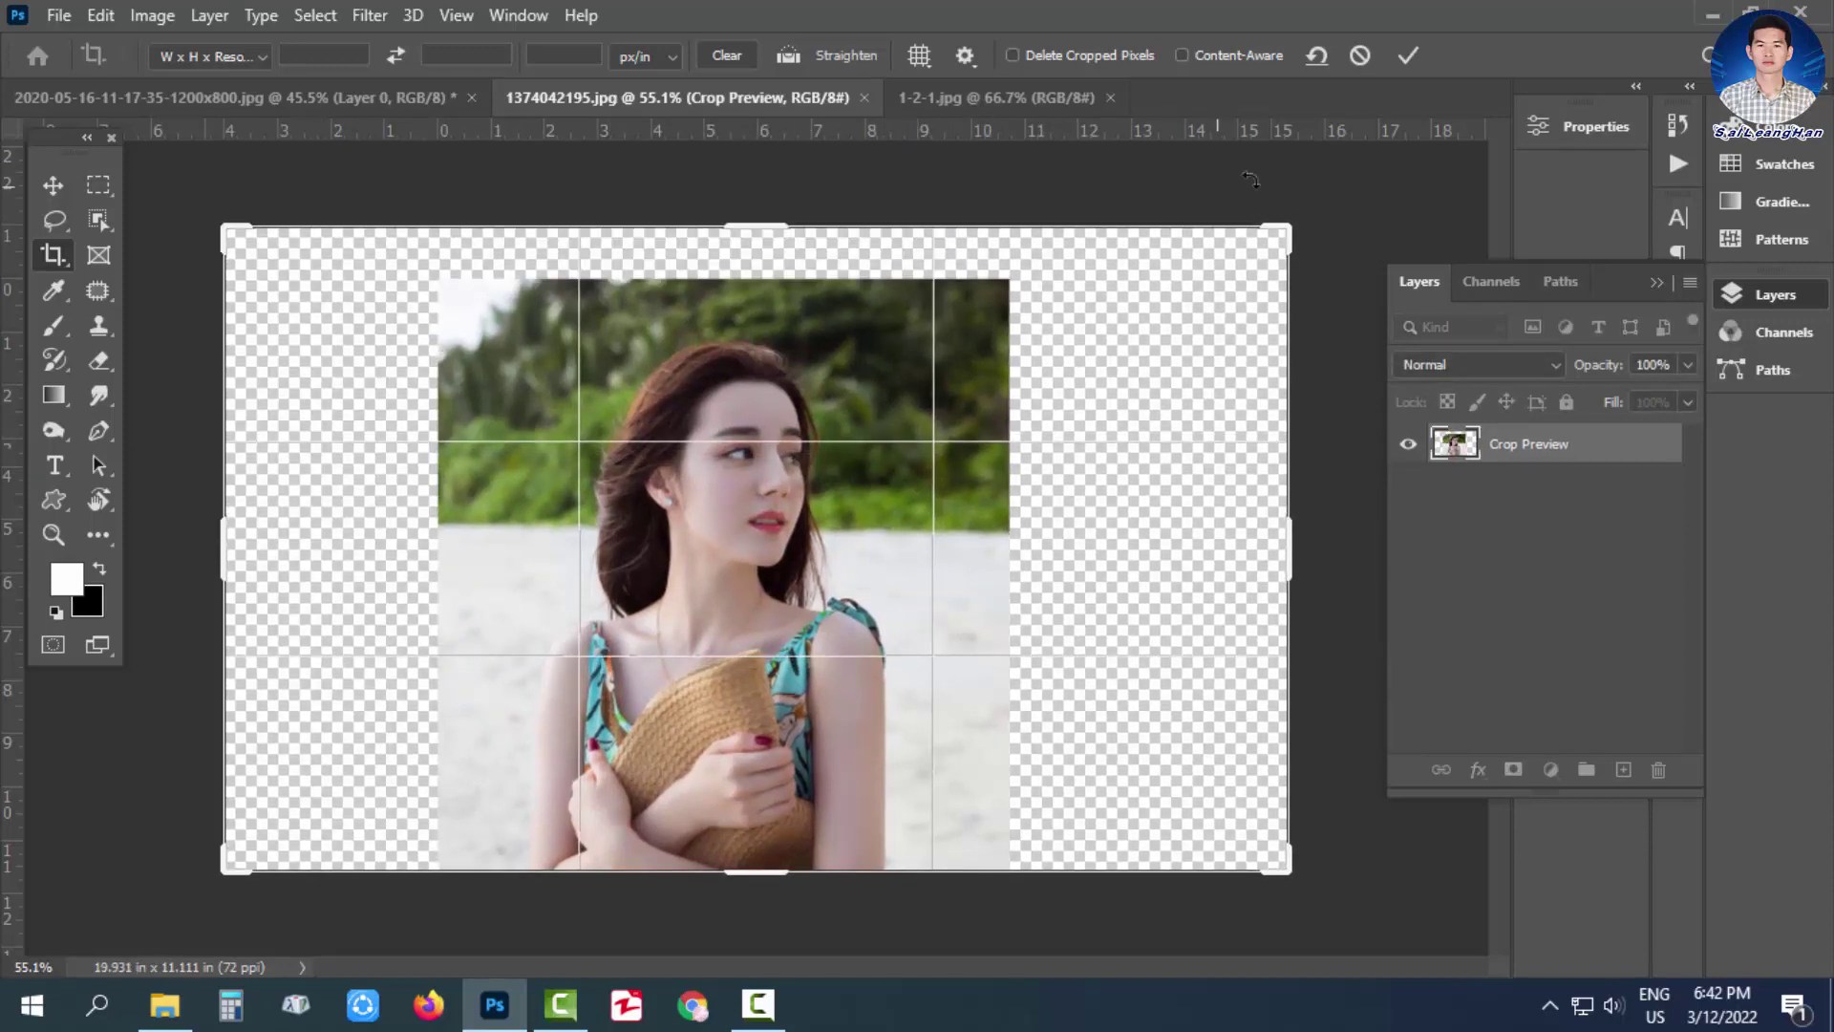
pyautogui.click(1401, 54)
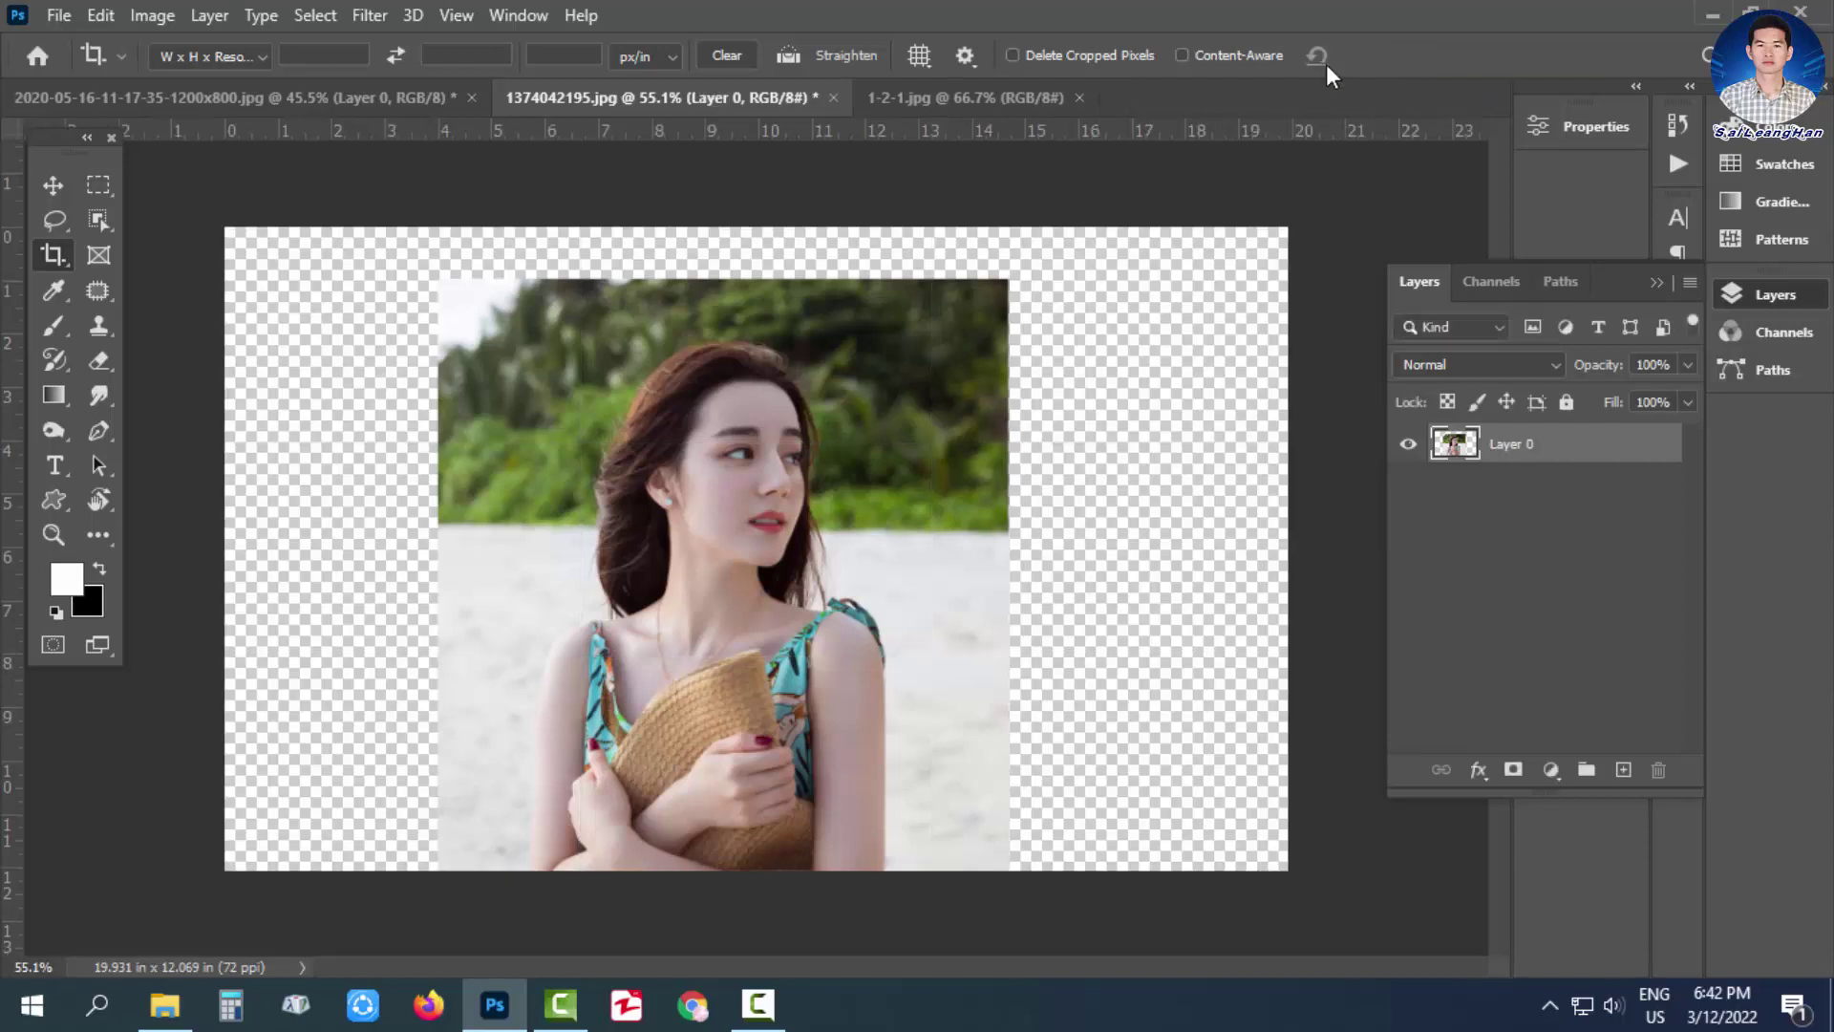
# Widen the portrait layer on both sides to about 133% with Content-Aware Scale, and undo a trial upward stretch.
pyautogui.click(99, 17)
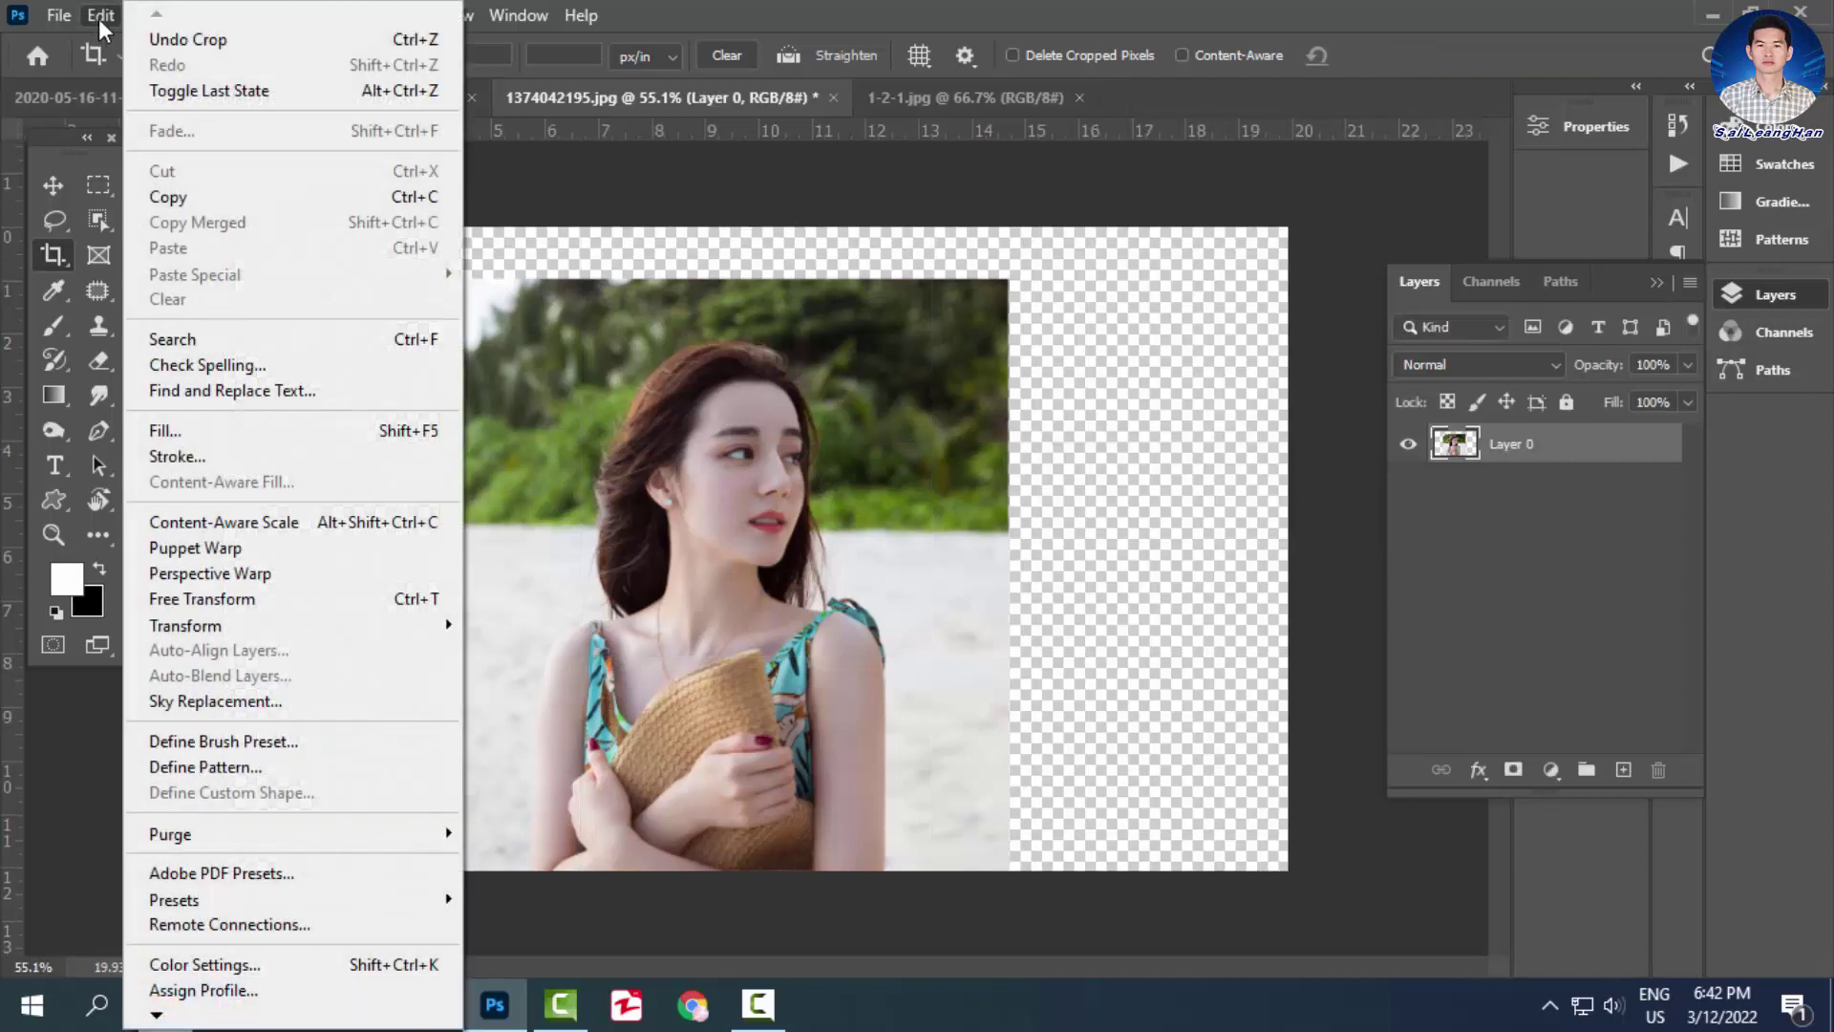
pyautogui.click(216, 525)
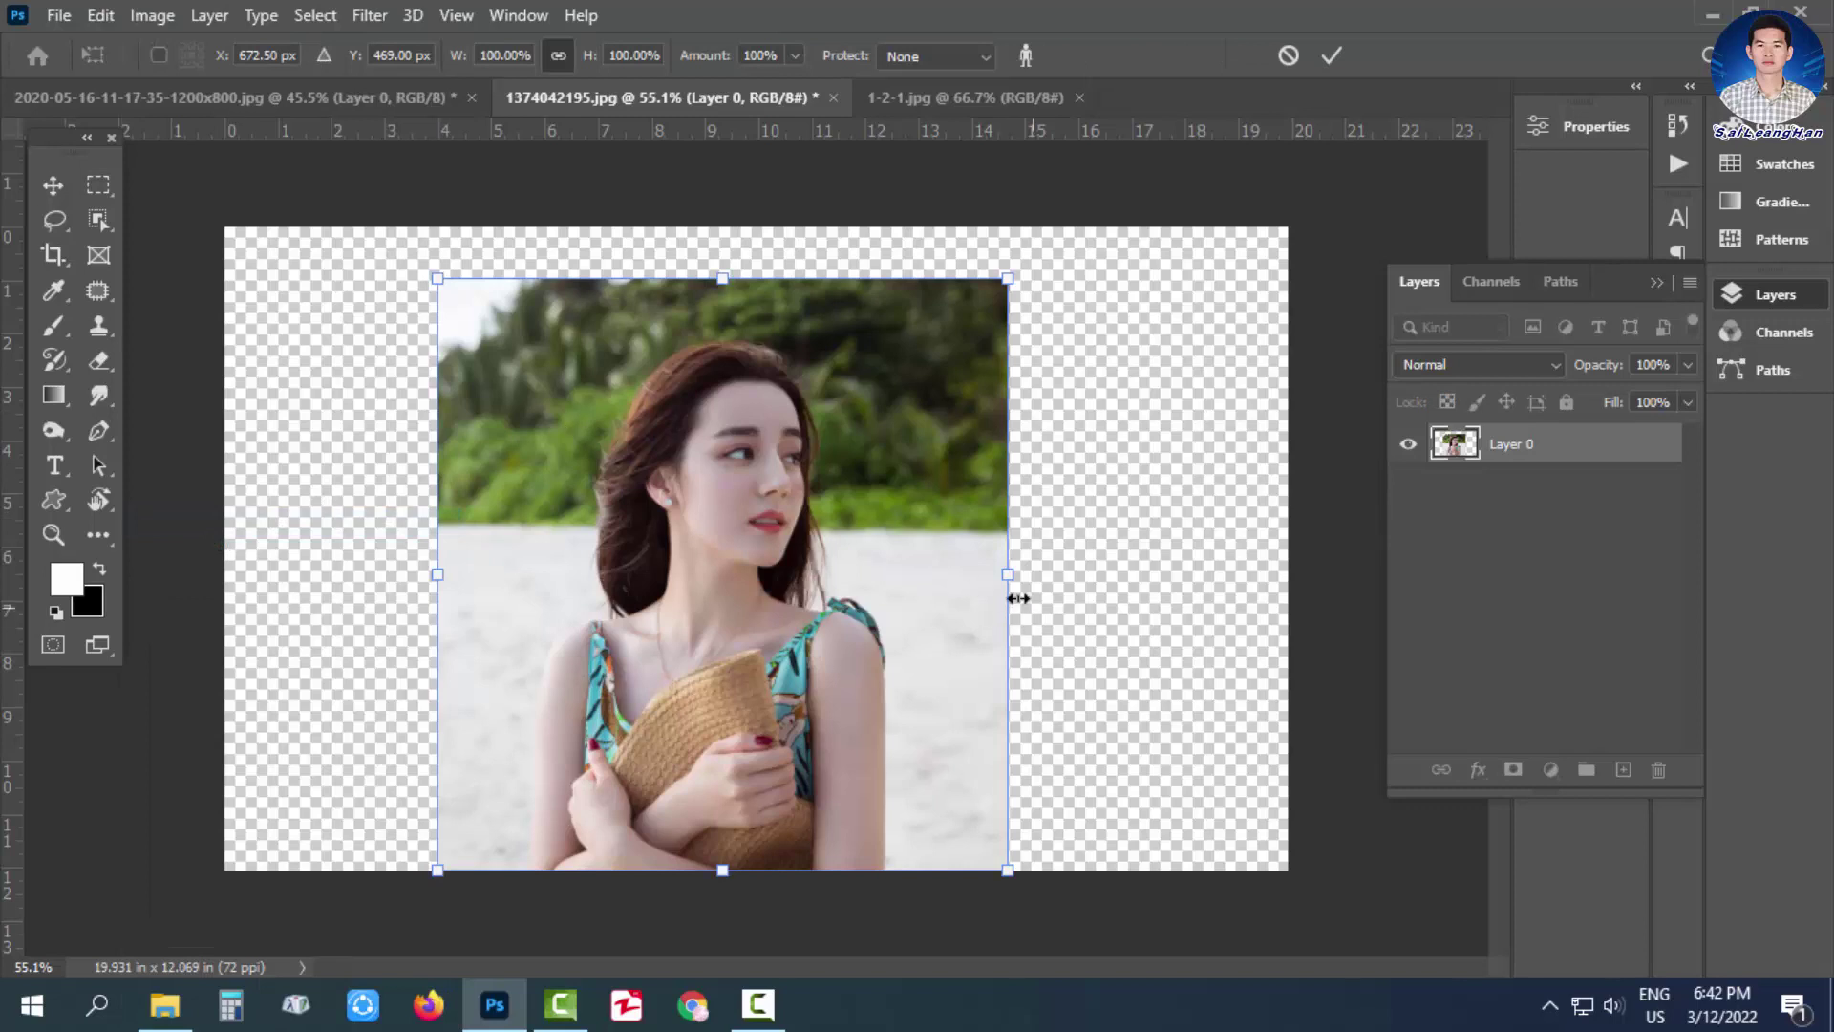
pyautogui.moveTo(1009, 575); pyautogui.dragTo(1116, 609)
pyautogui.moveTo(433, 574); pyautogui.dragTo(354, 574)
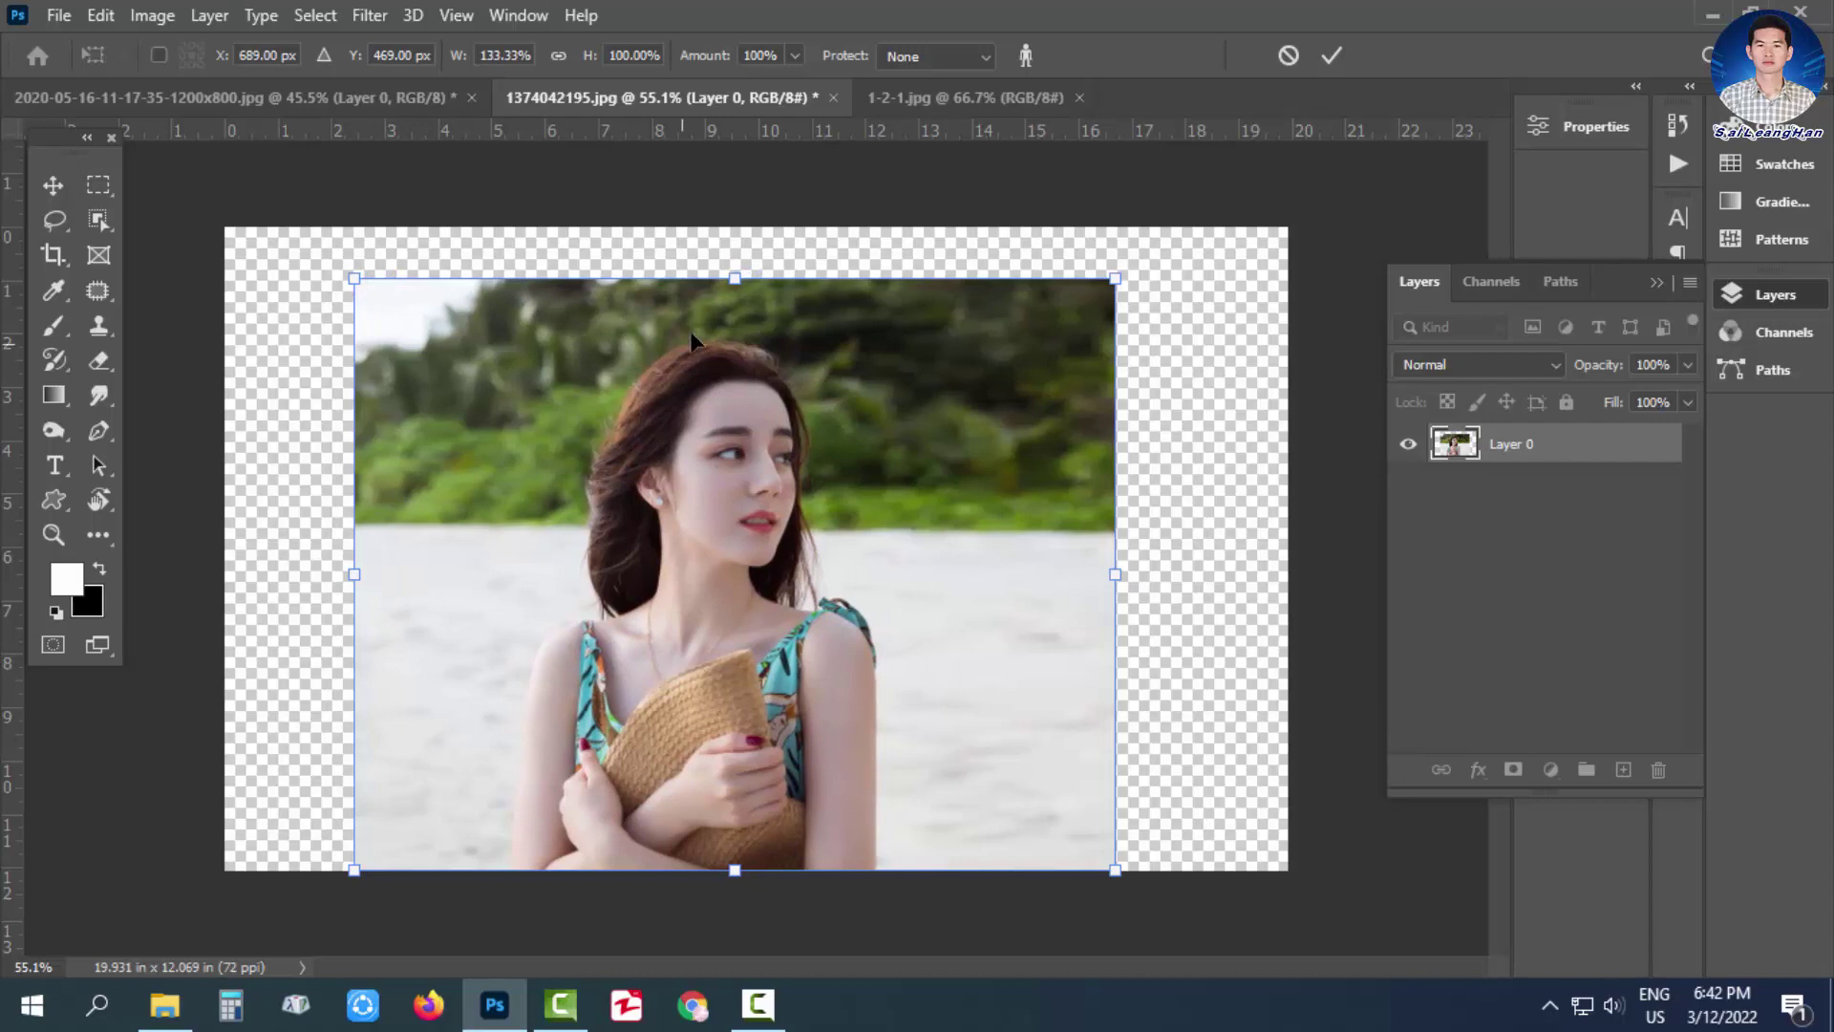
pyautogui.moveTo(729, 280); pyautogui.dragTo(734, 244)
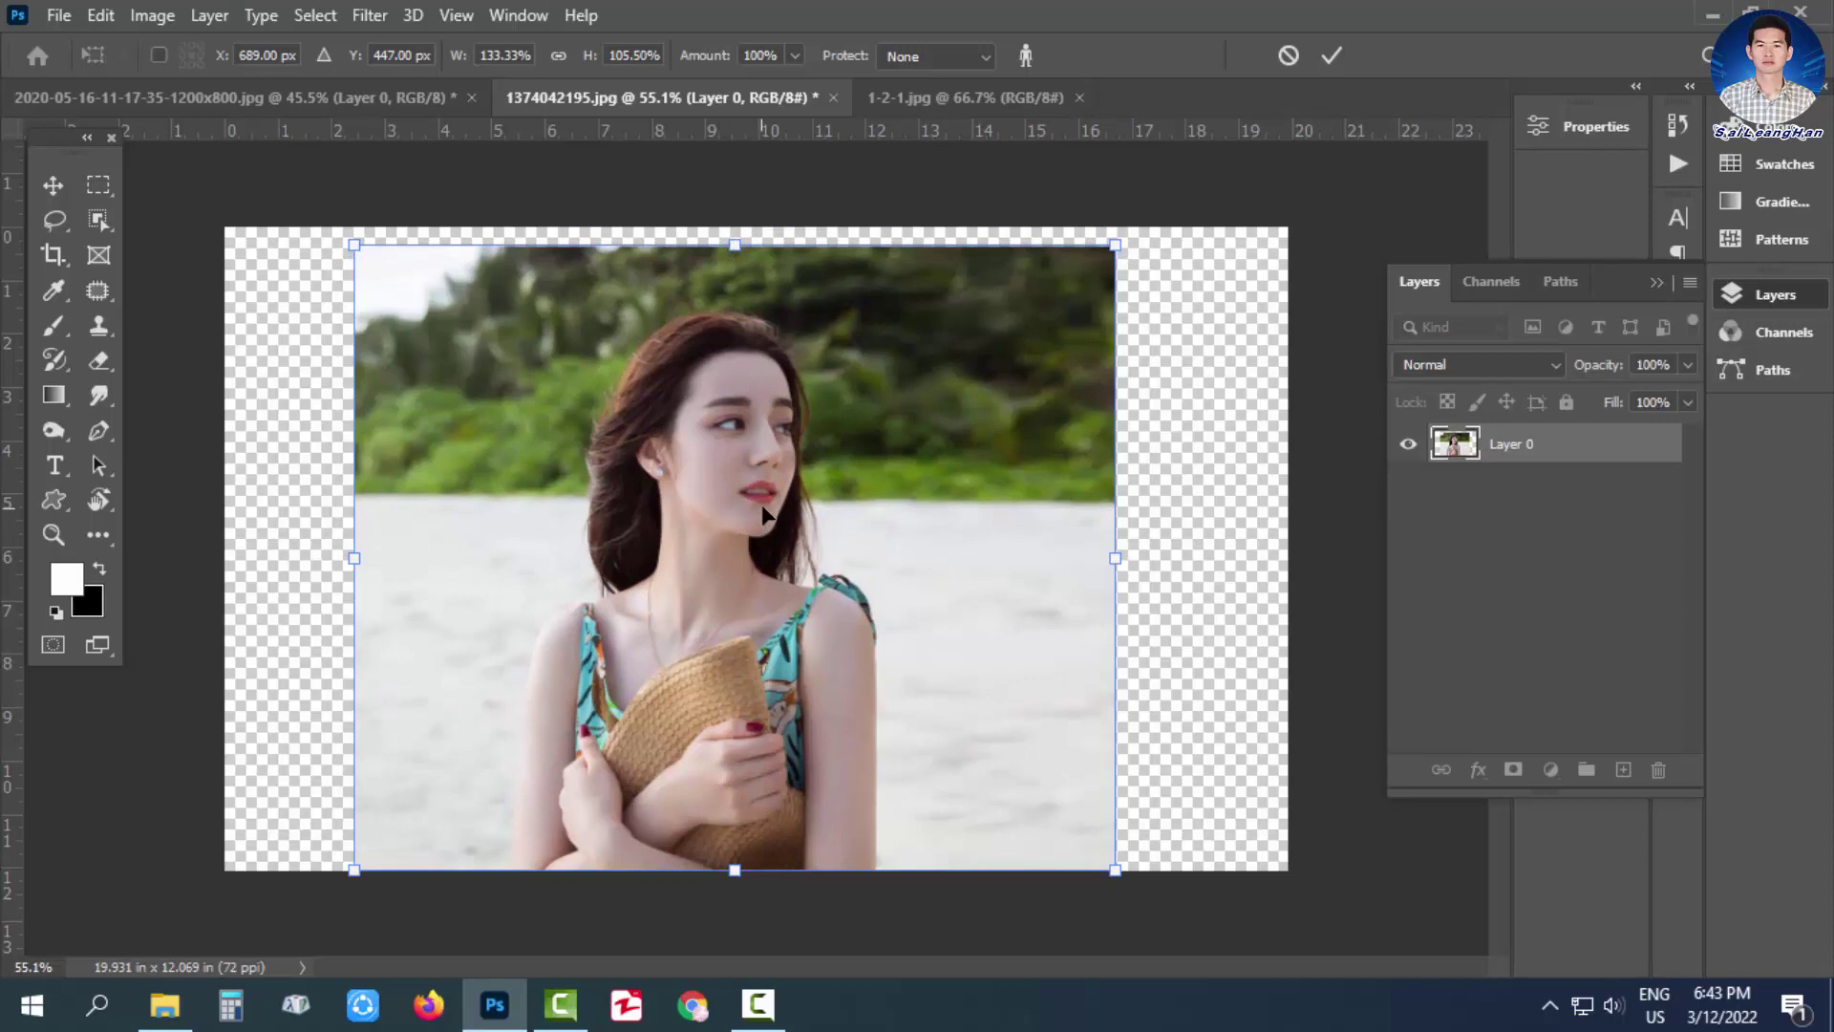
pyautogui.hotkey('ctrl', 'z')
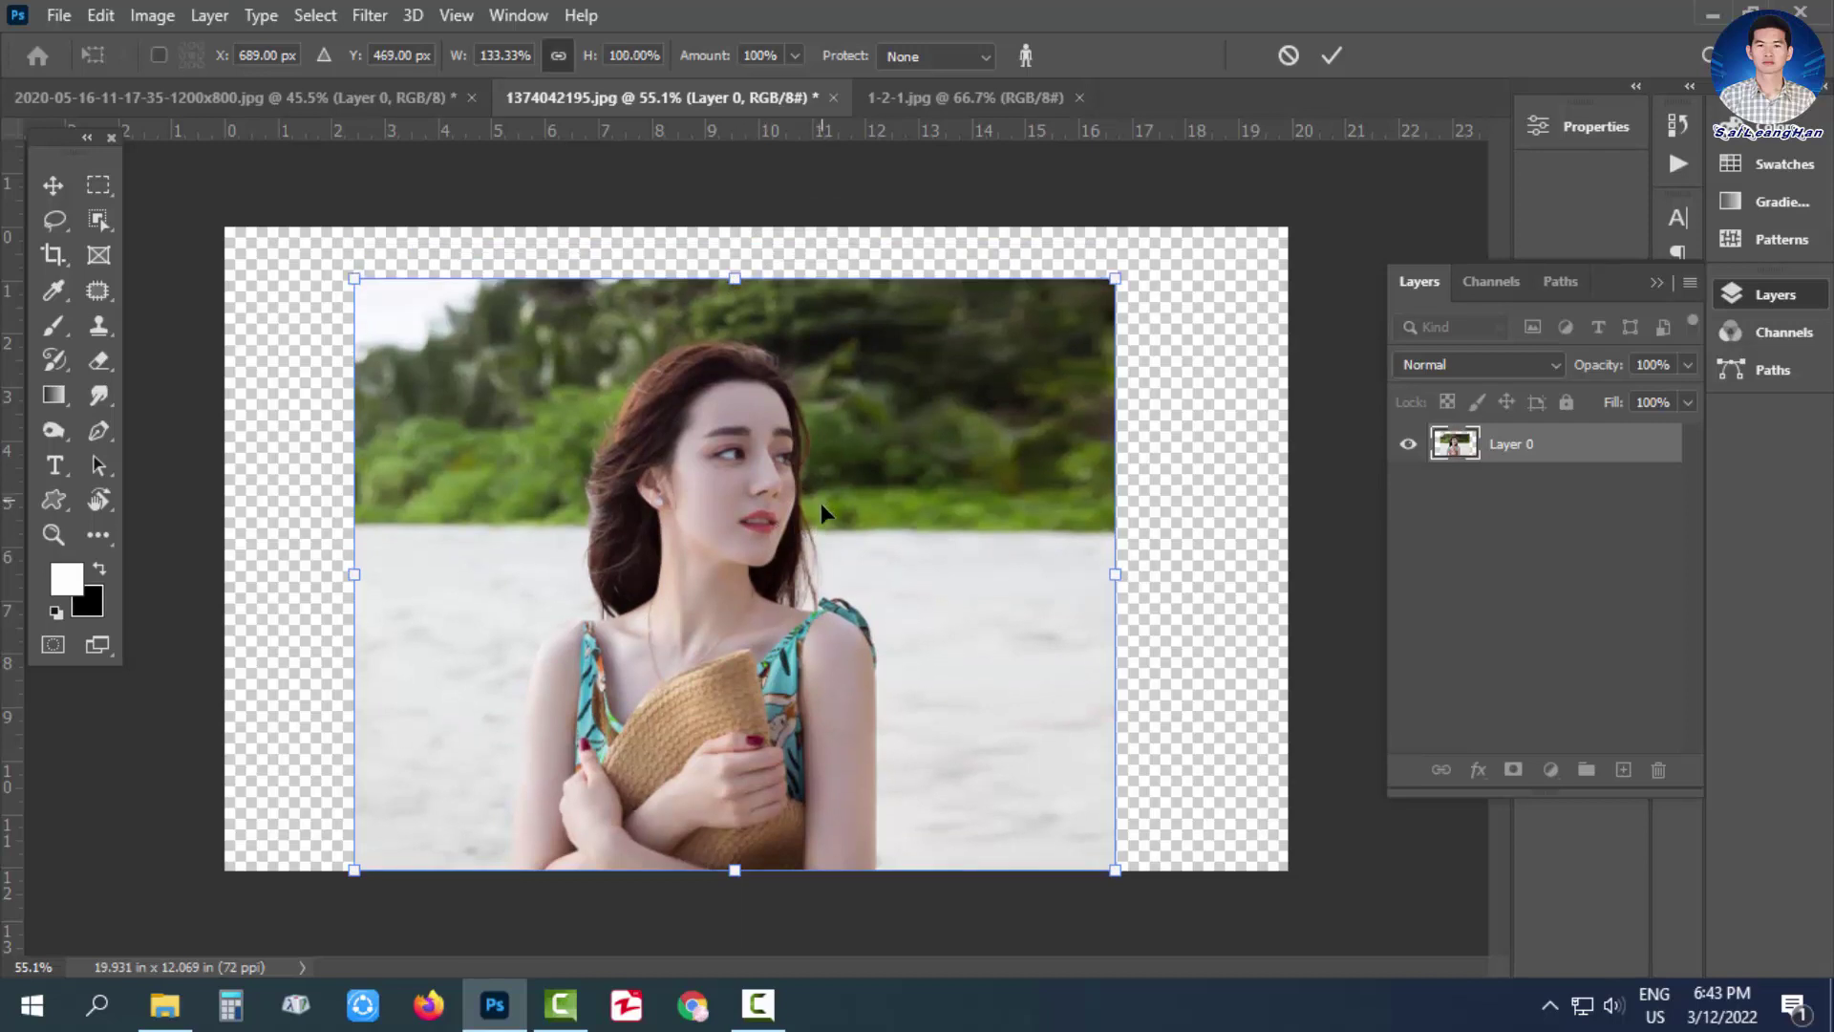
# Adjust the side edges of the portrait layer to a width of about 150% and apply the content-aware scaling.
pyautogui.moveTo(1121, 574); pyautogui.dragTo(1161, 574)
pyautogui.moveTo(366, 578); pyautogui.dragTo(311, 572)
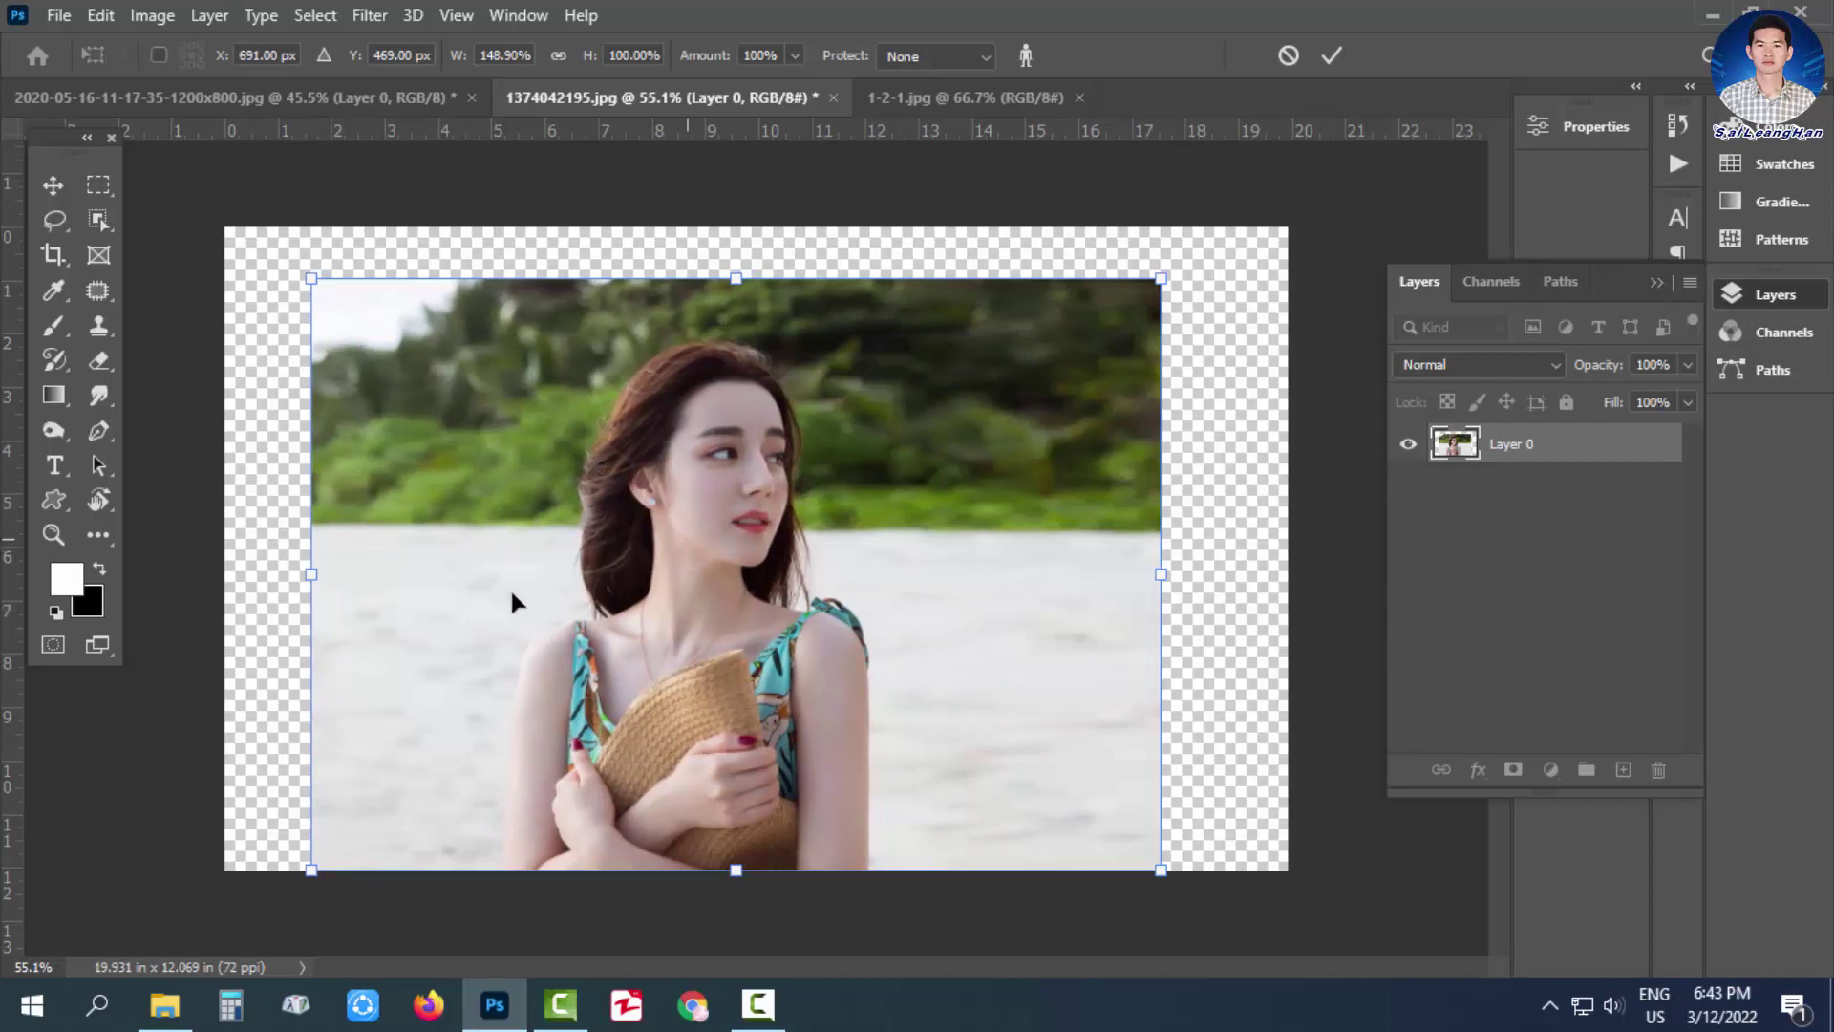
pyautogui.moveTo(313, 577); pyautogui.dragTo(269, 574)
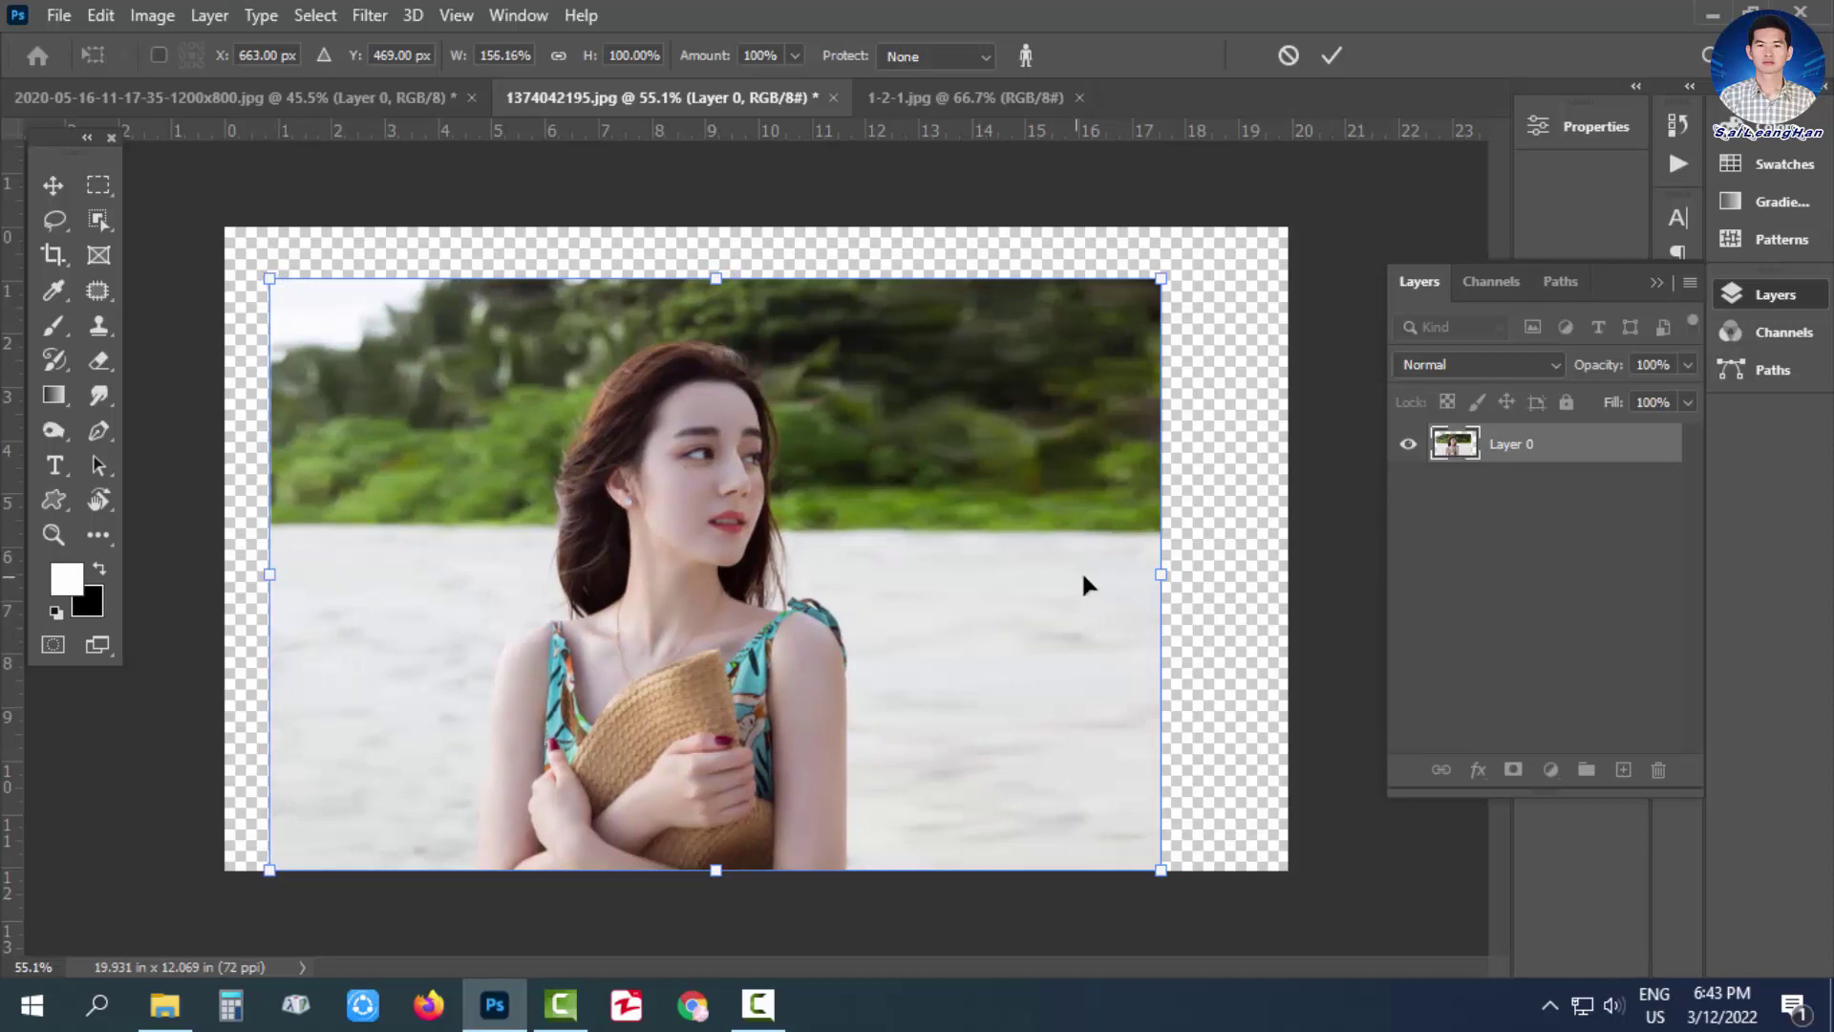
pyautogui.moveTo(1161, 571); pyautogui.dragTo(1172, 571)
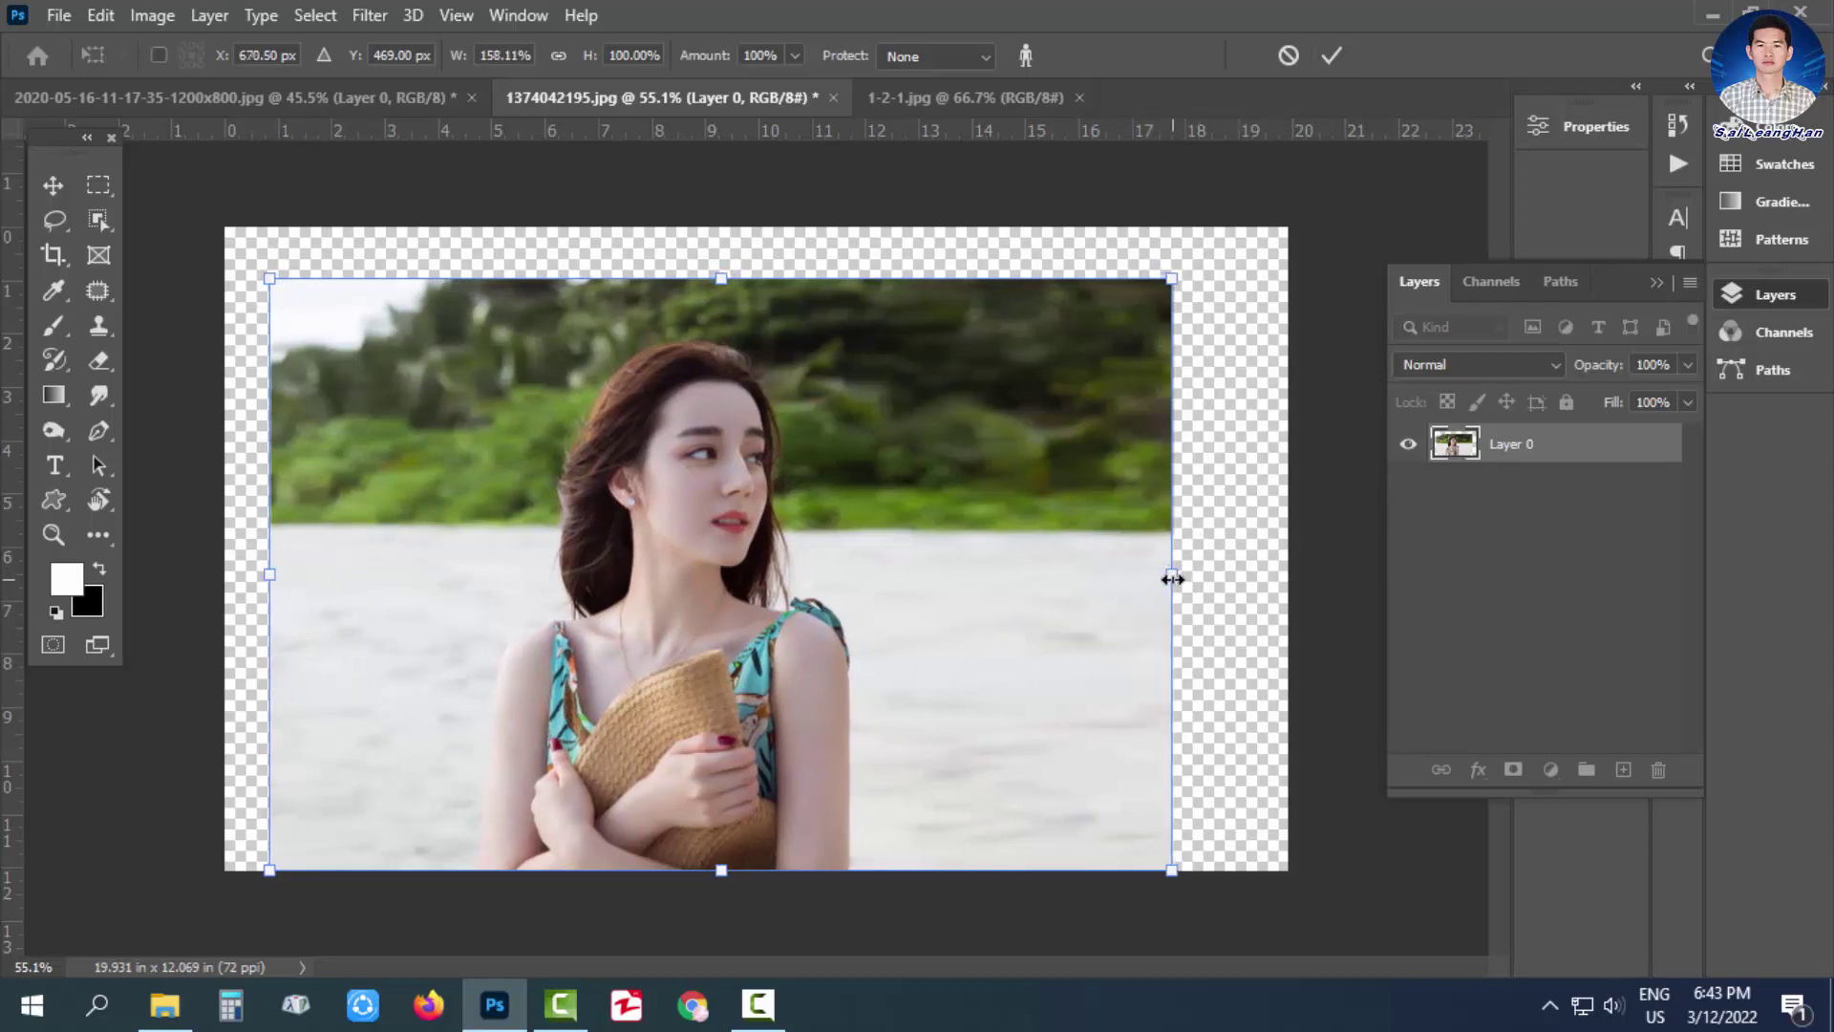
pyautogui.moveTo(1172, 578); pyautogui.dragTo(1124, 573)
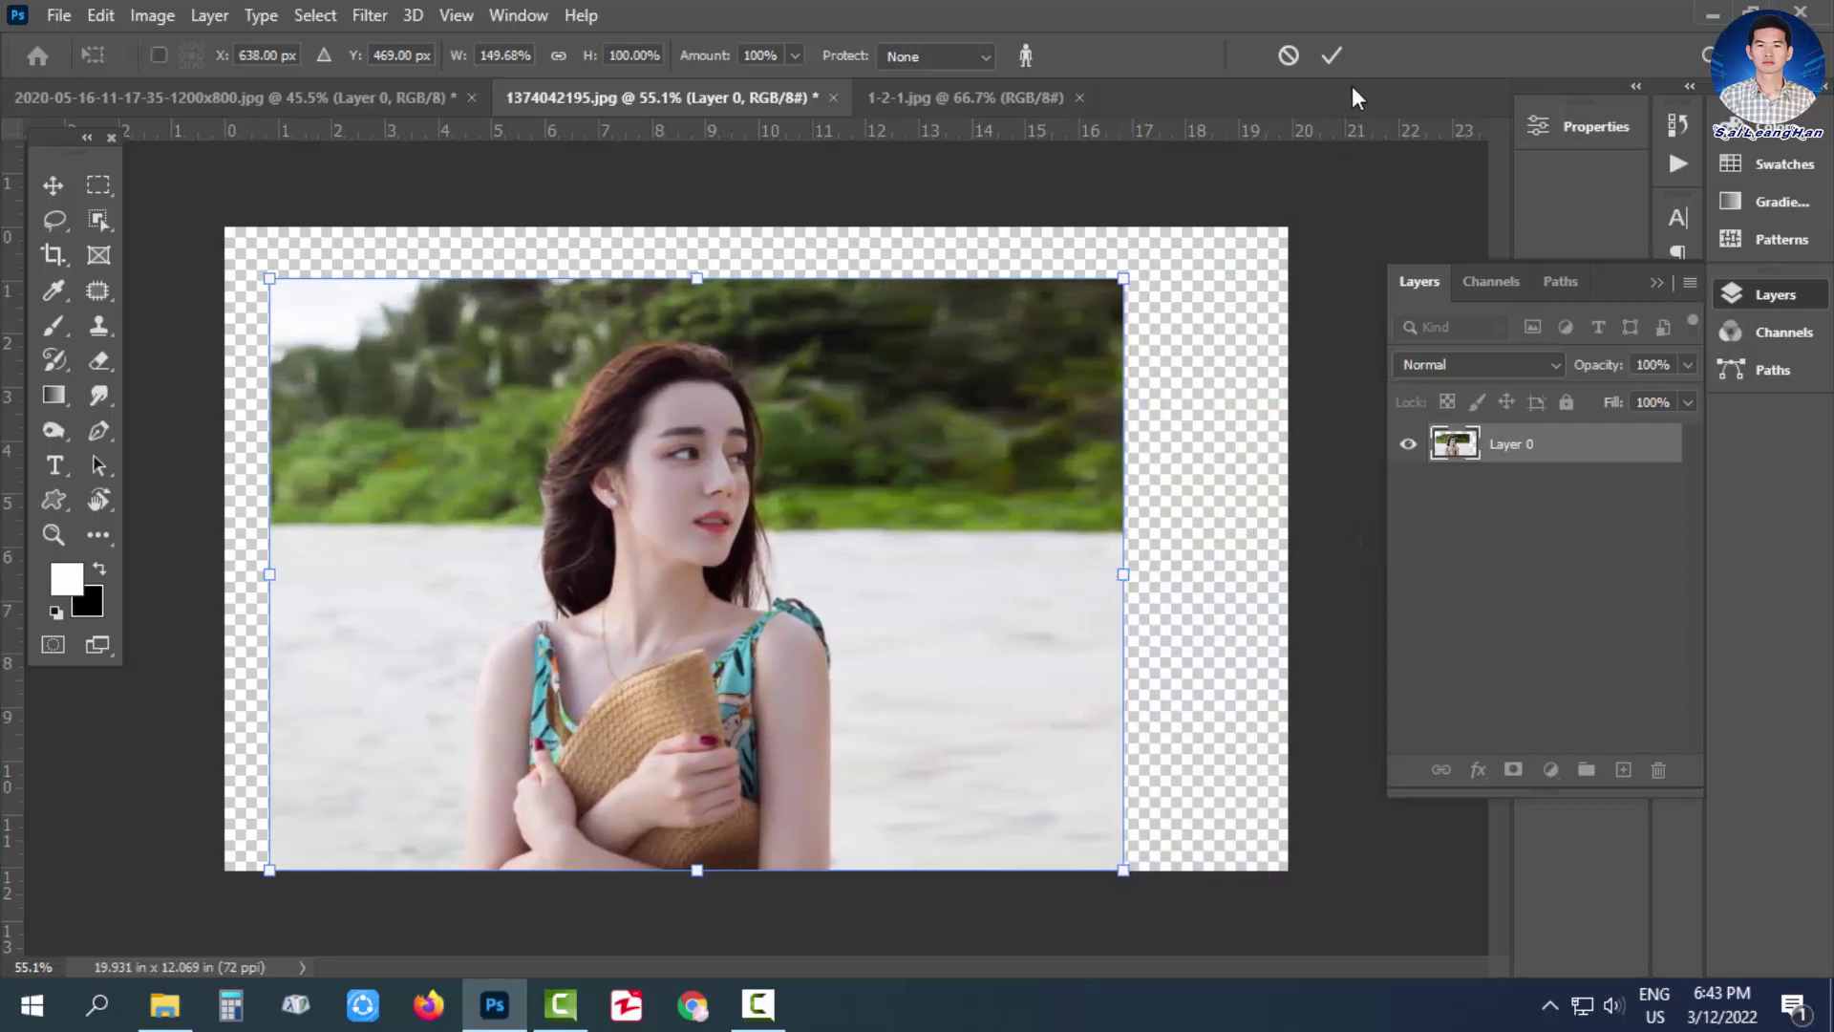
pyautogui.click(1326, 59)
pyautogui.press('c')
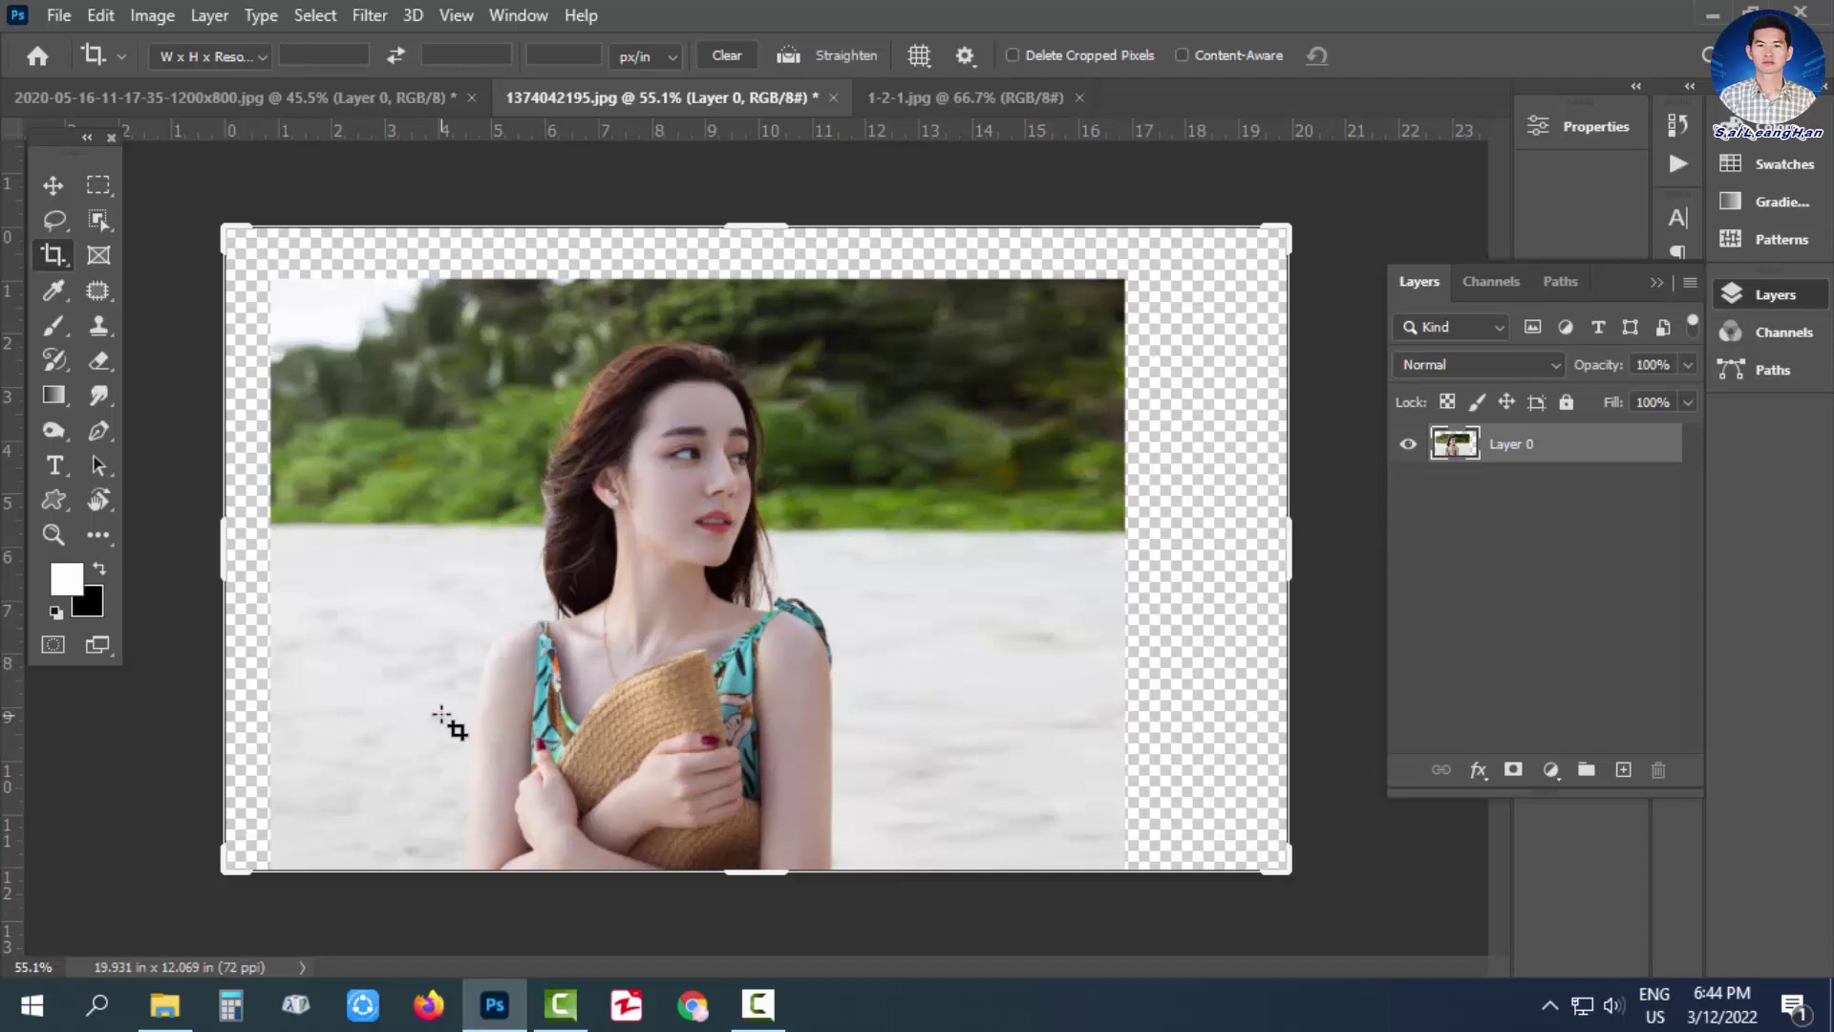
# Draw a freehand lasso selection loosely around the woman, from her hair down to the photo's lower edge.
pyautogui.click(54, 220)
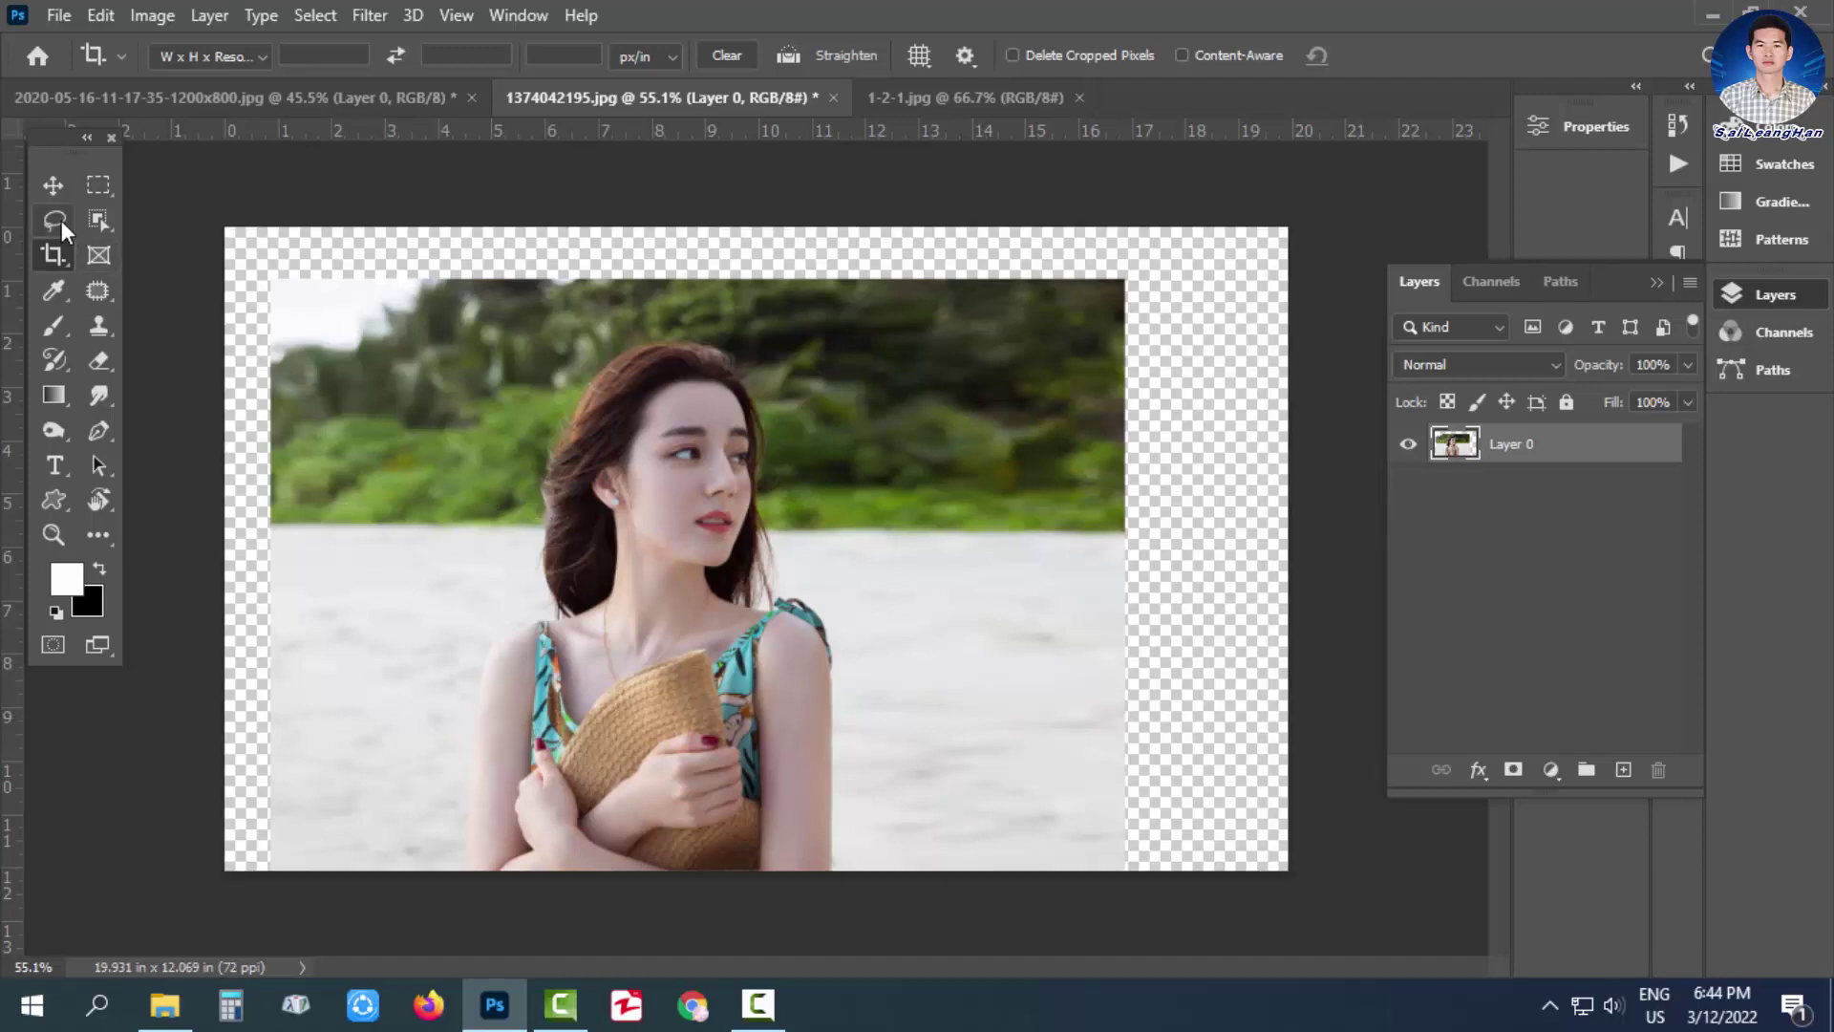
pyautogui.click(139, 223)
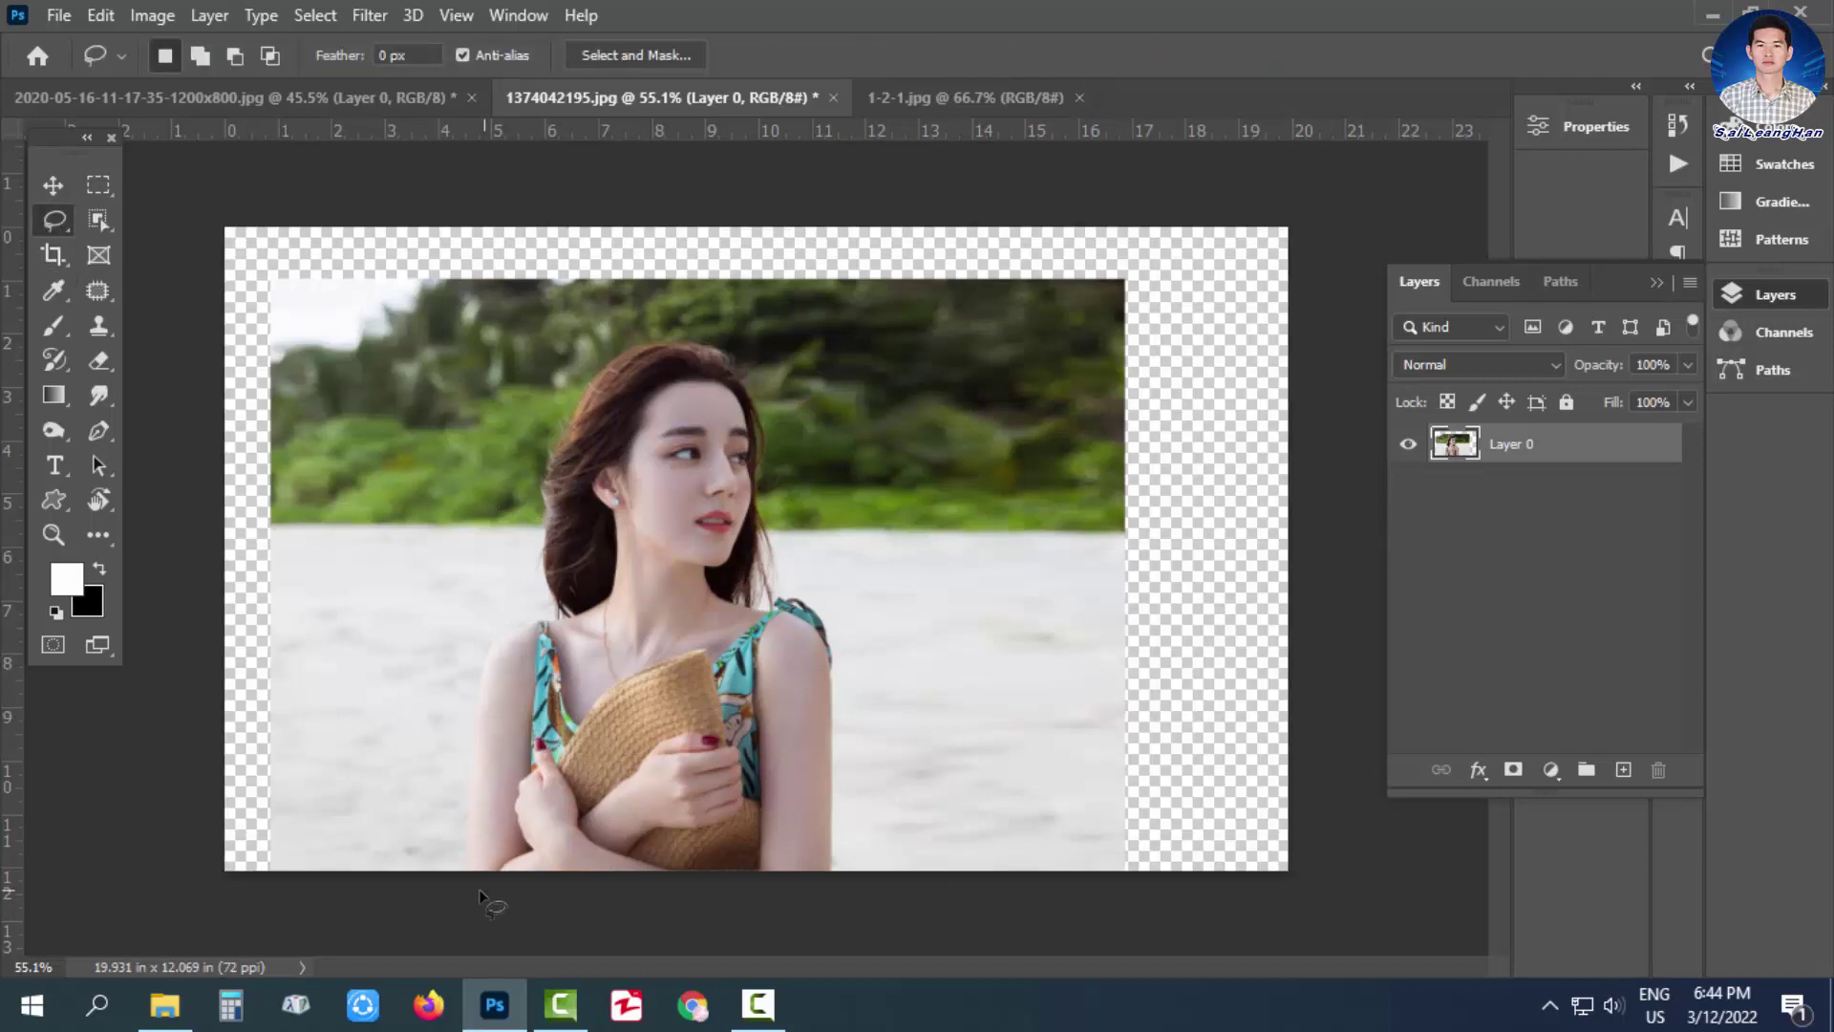
pyautogui.moveTo(444, 871)
pyautogui.mouseDown()
pyautogui.moveTo(445, 702)
pyautogui.moveTo(508, 590)
pyautogui.moveTo(530, 460)
pyautogui.mouseUp()
pyautogui.moveTo(586, 355)
pyautogui.mouseDown()
pyautogui.moveTo(700, 318)
pyautogui.moveTo(776, 368)
pyautogui.moveTo(796, 566)
pyautogui.moveTo(842, 591)
pyautogui.moveTo(886, 871)
pyautogui.moveTo(824, 898)
pyautogui.moveTo(447, 913)
pyautogui.mouseUp()
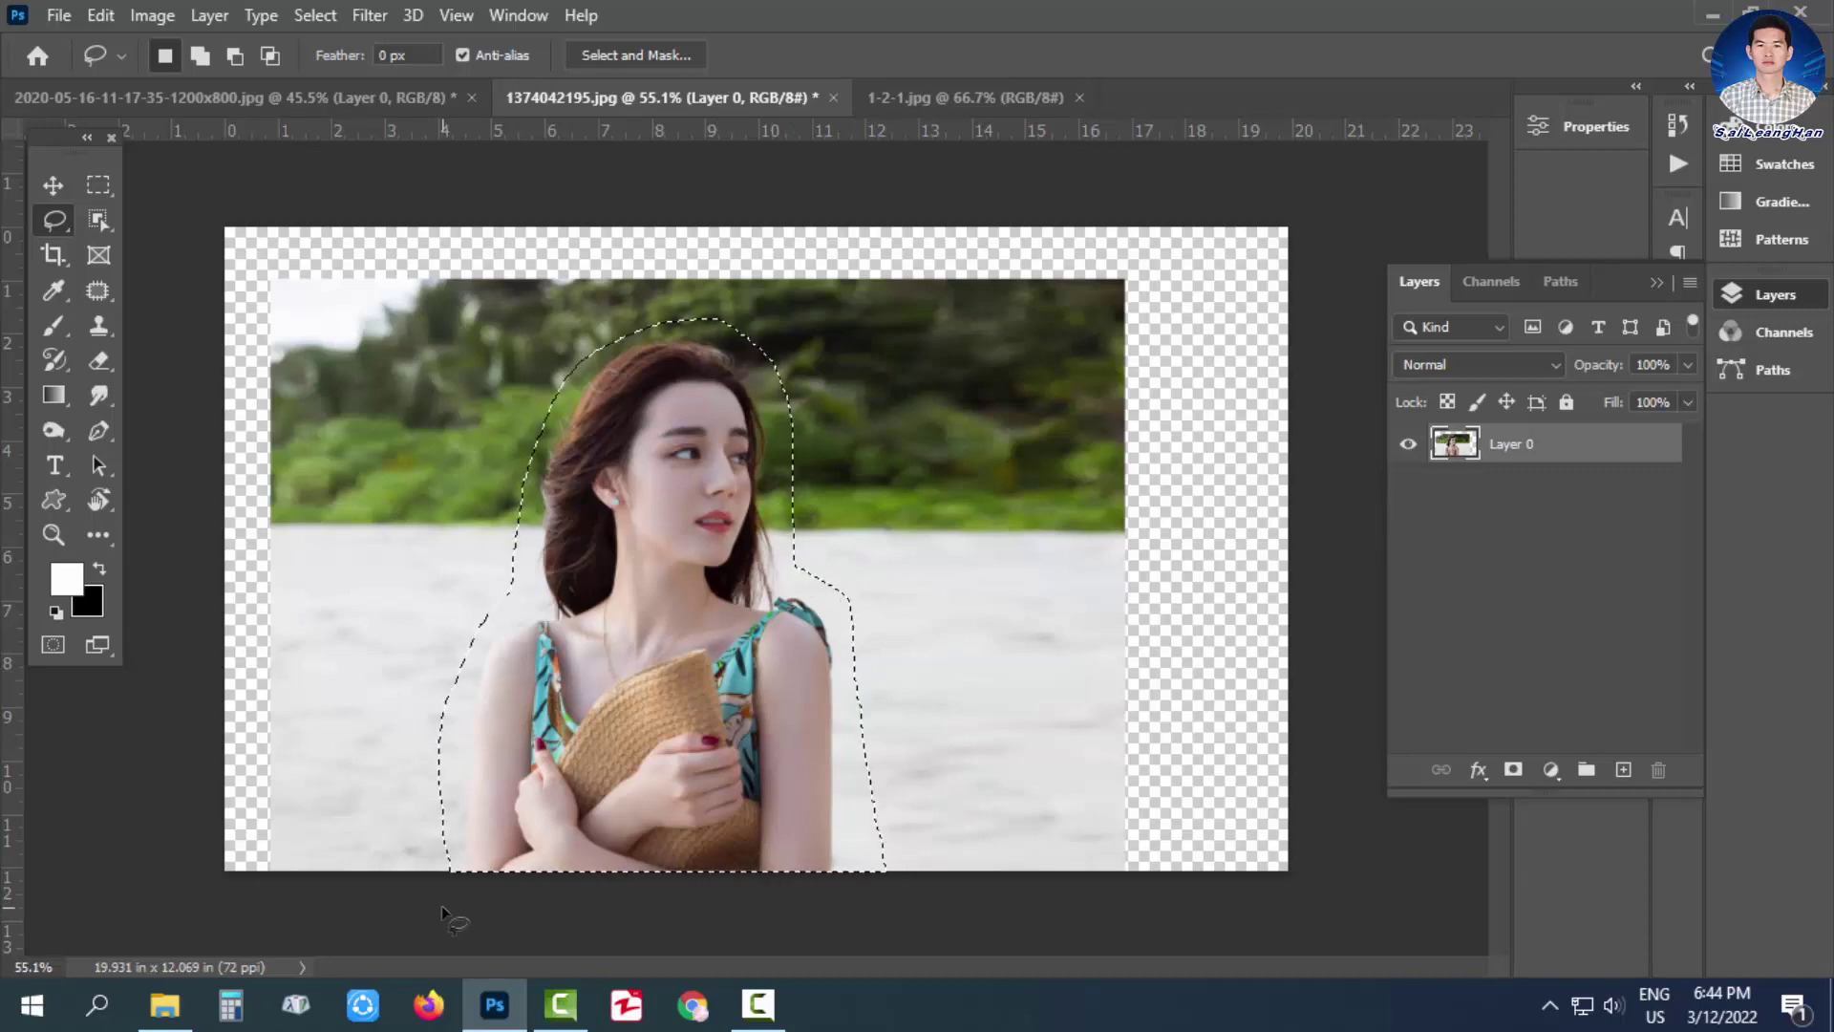
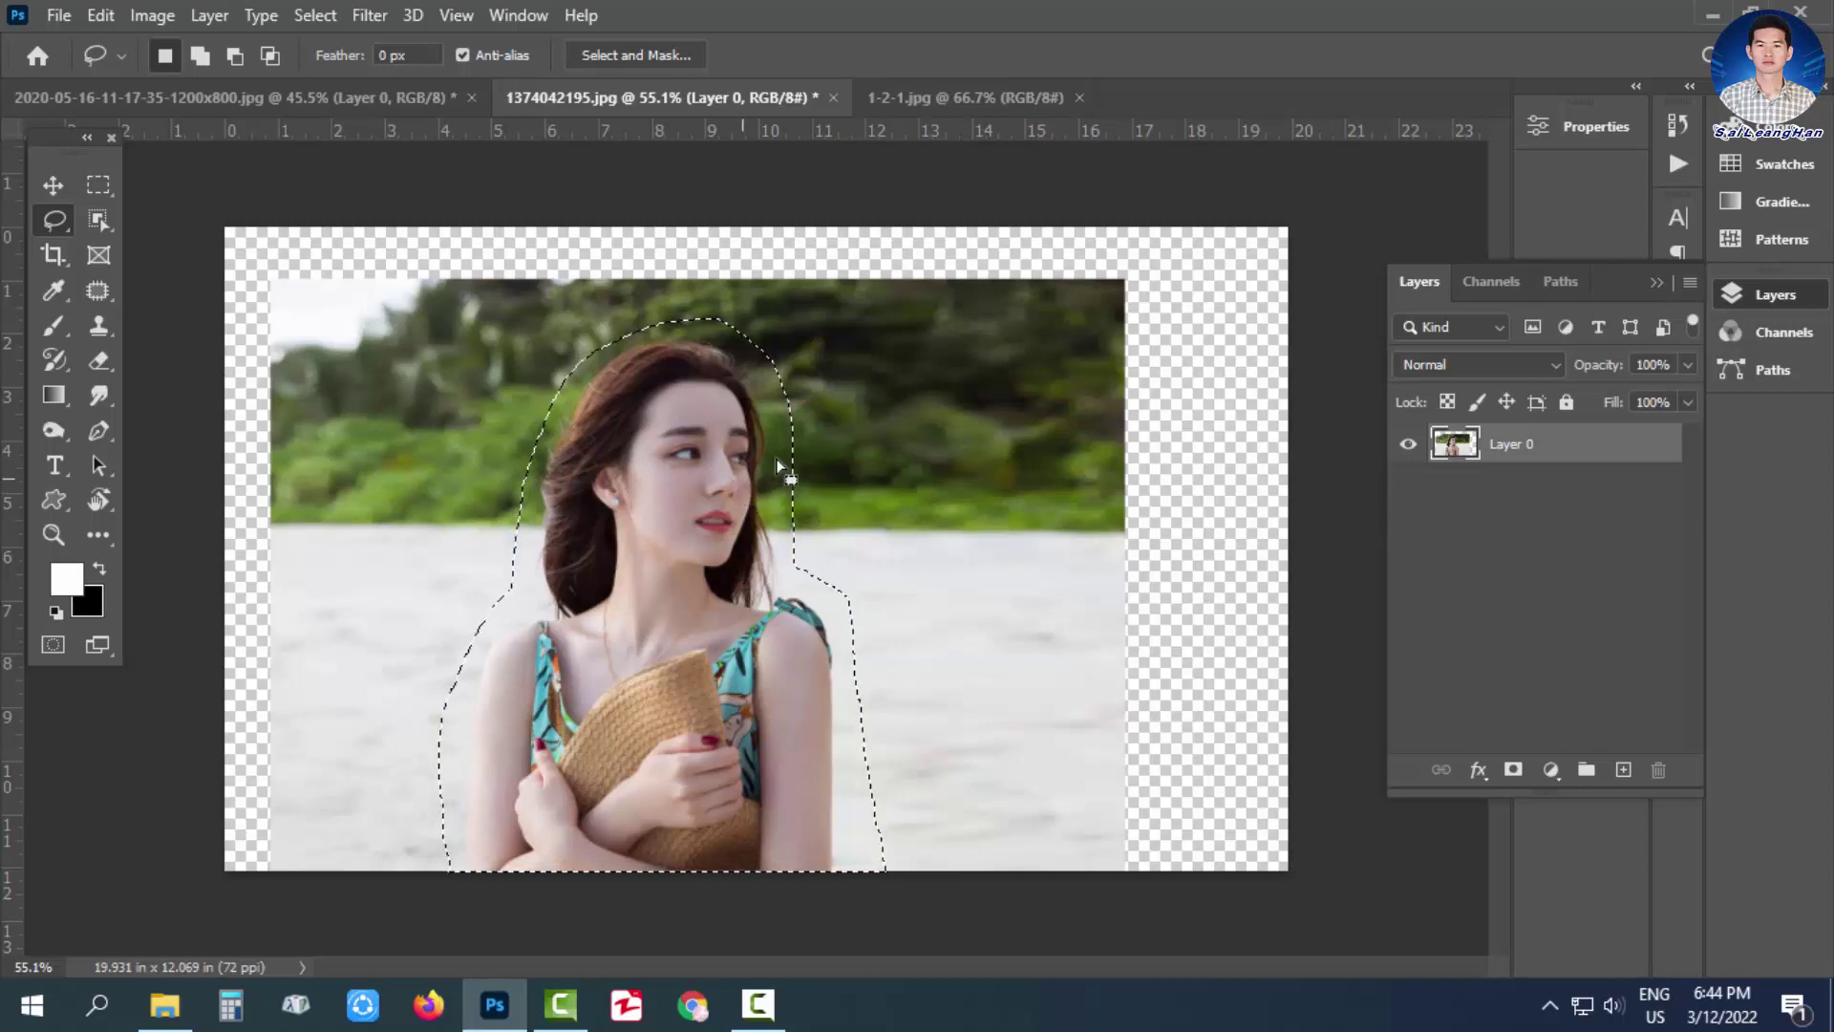
# Save the selection as a new alpha channel named Alpha 1 with Masked Areas at 50% opacity, and deselect it.
pyautogui.click(1488, 286)
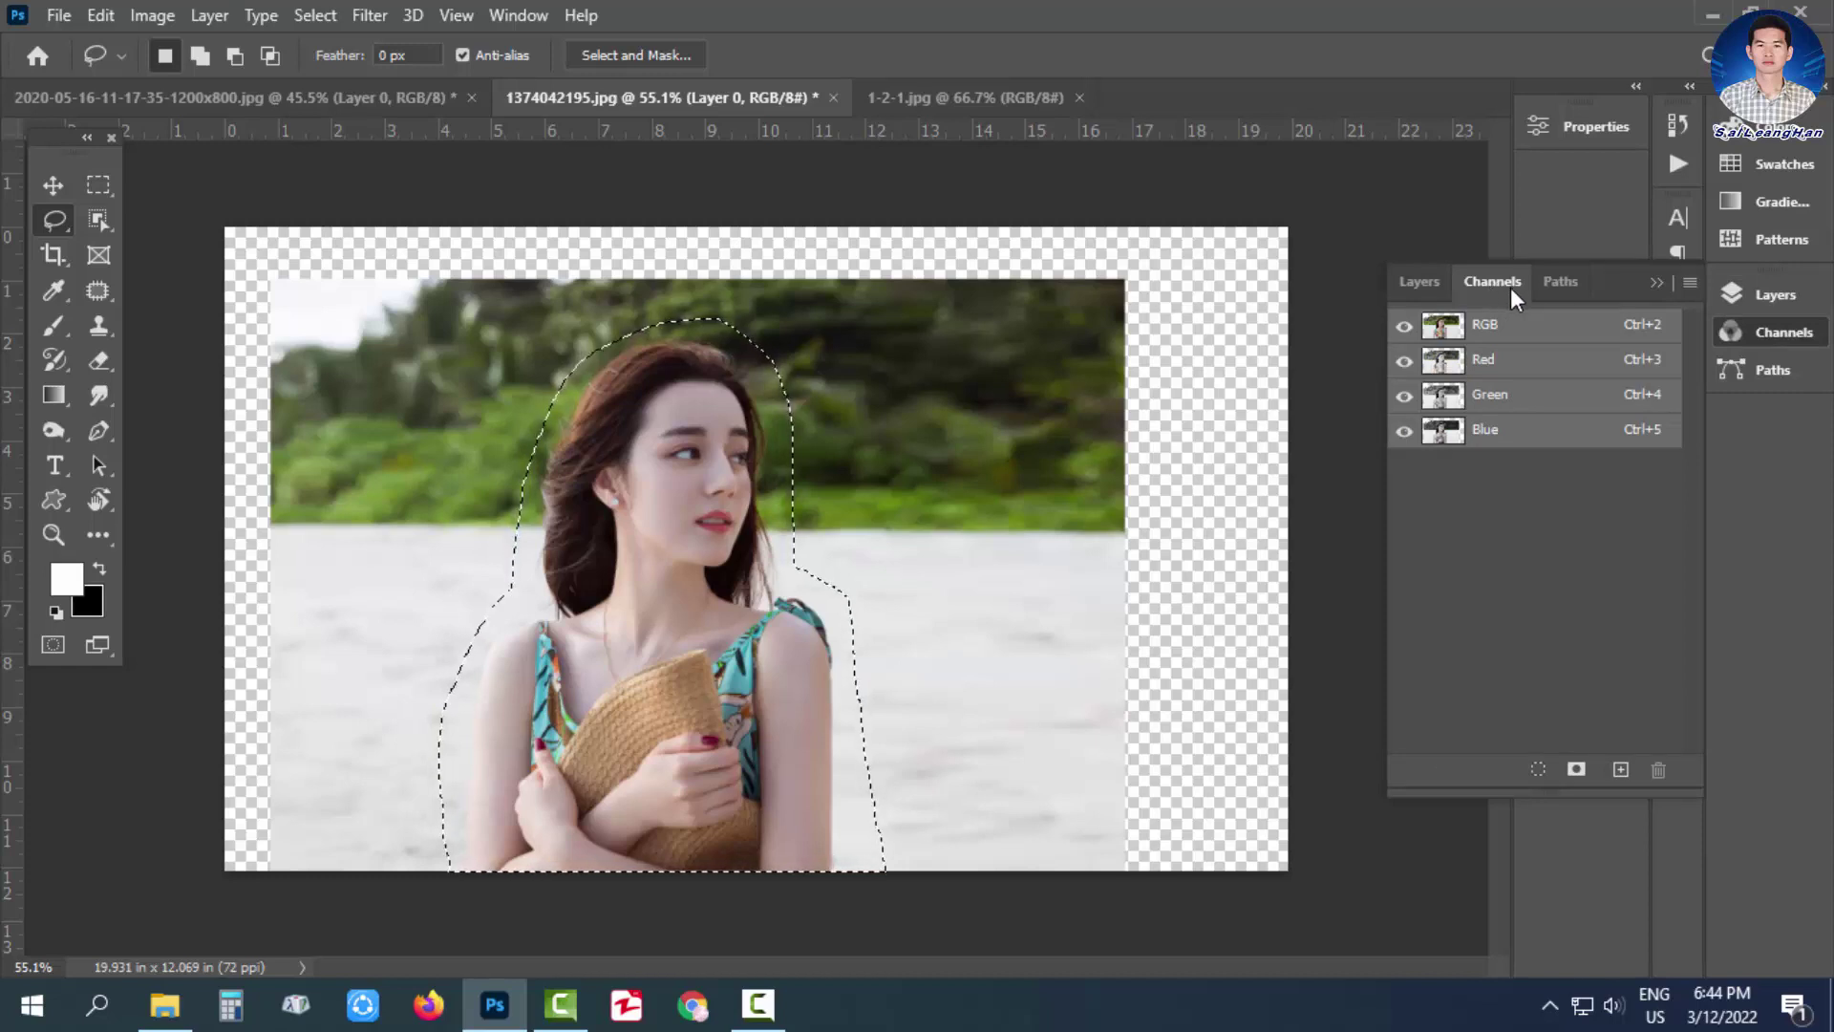
pyautogui.keyDown('alt'); pyautogui.click(1576, 770); pyautogui.keyUp('alt')
pyautogui.moveTo(1032, 315); pyautogui.dragTo(1095, 312)
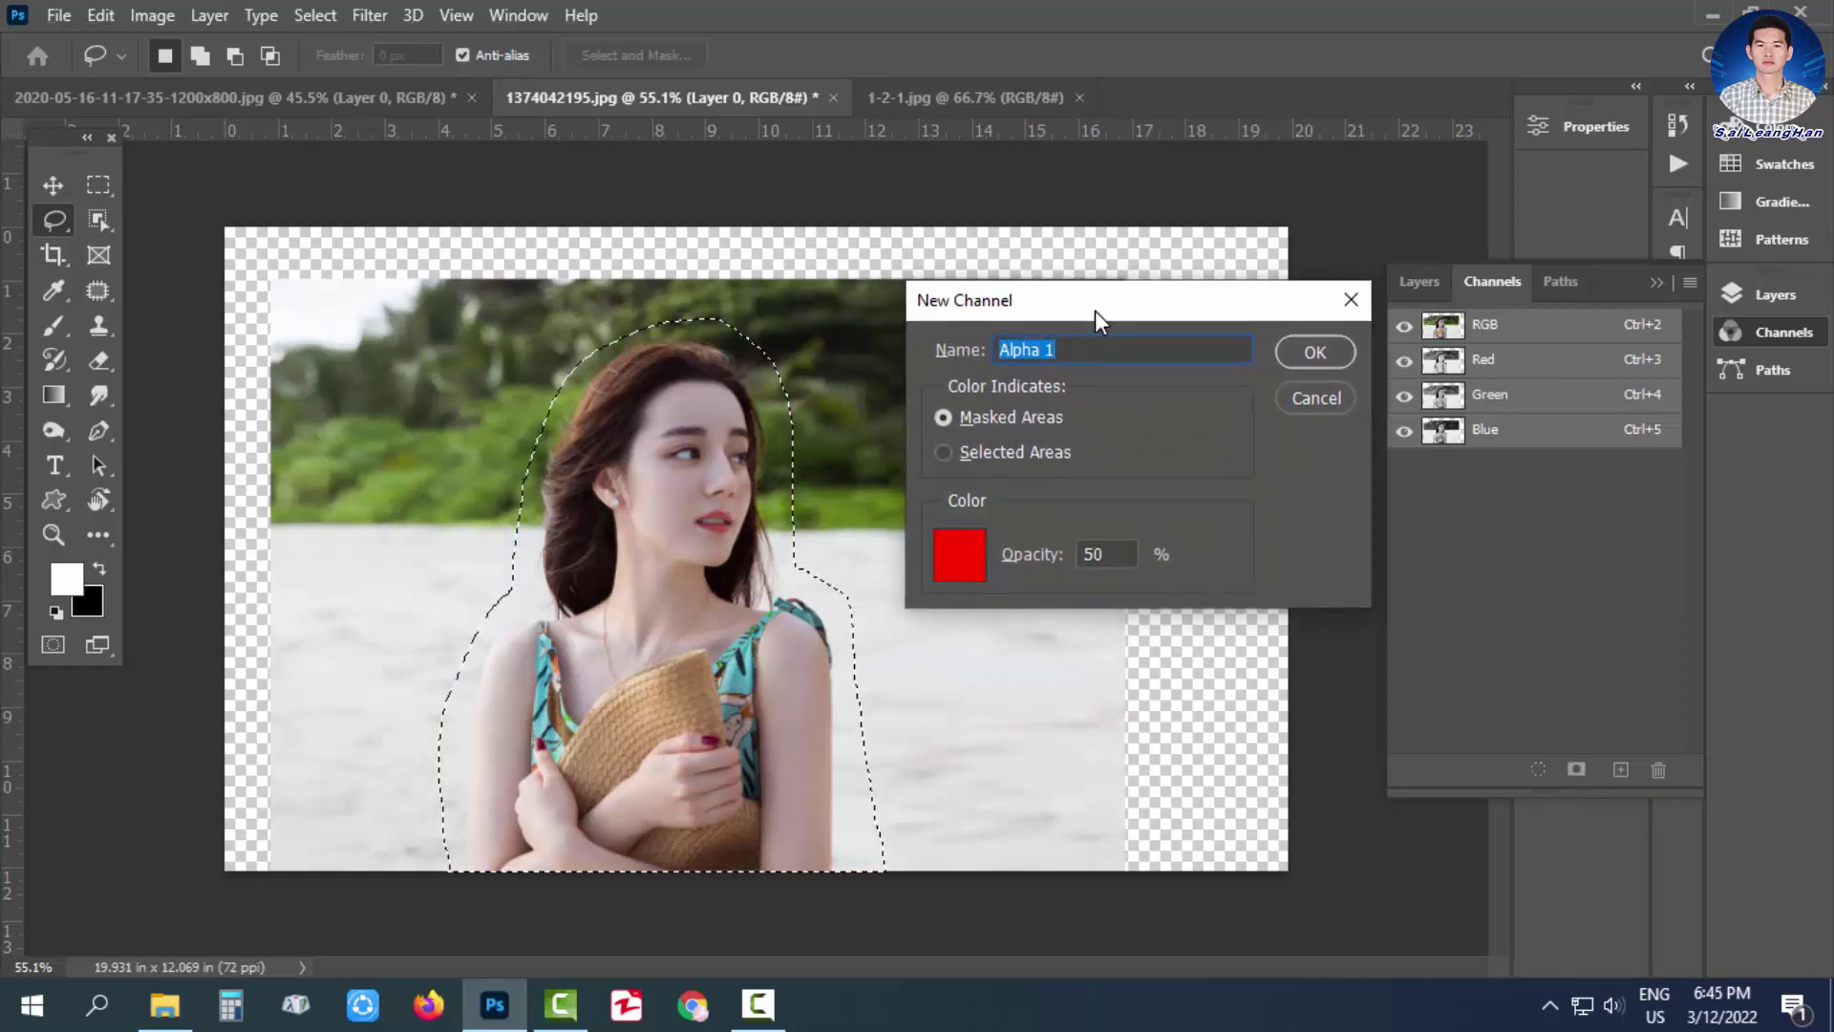
pyautogui.click(1062, 353)
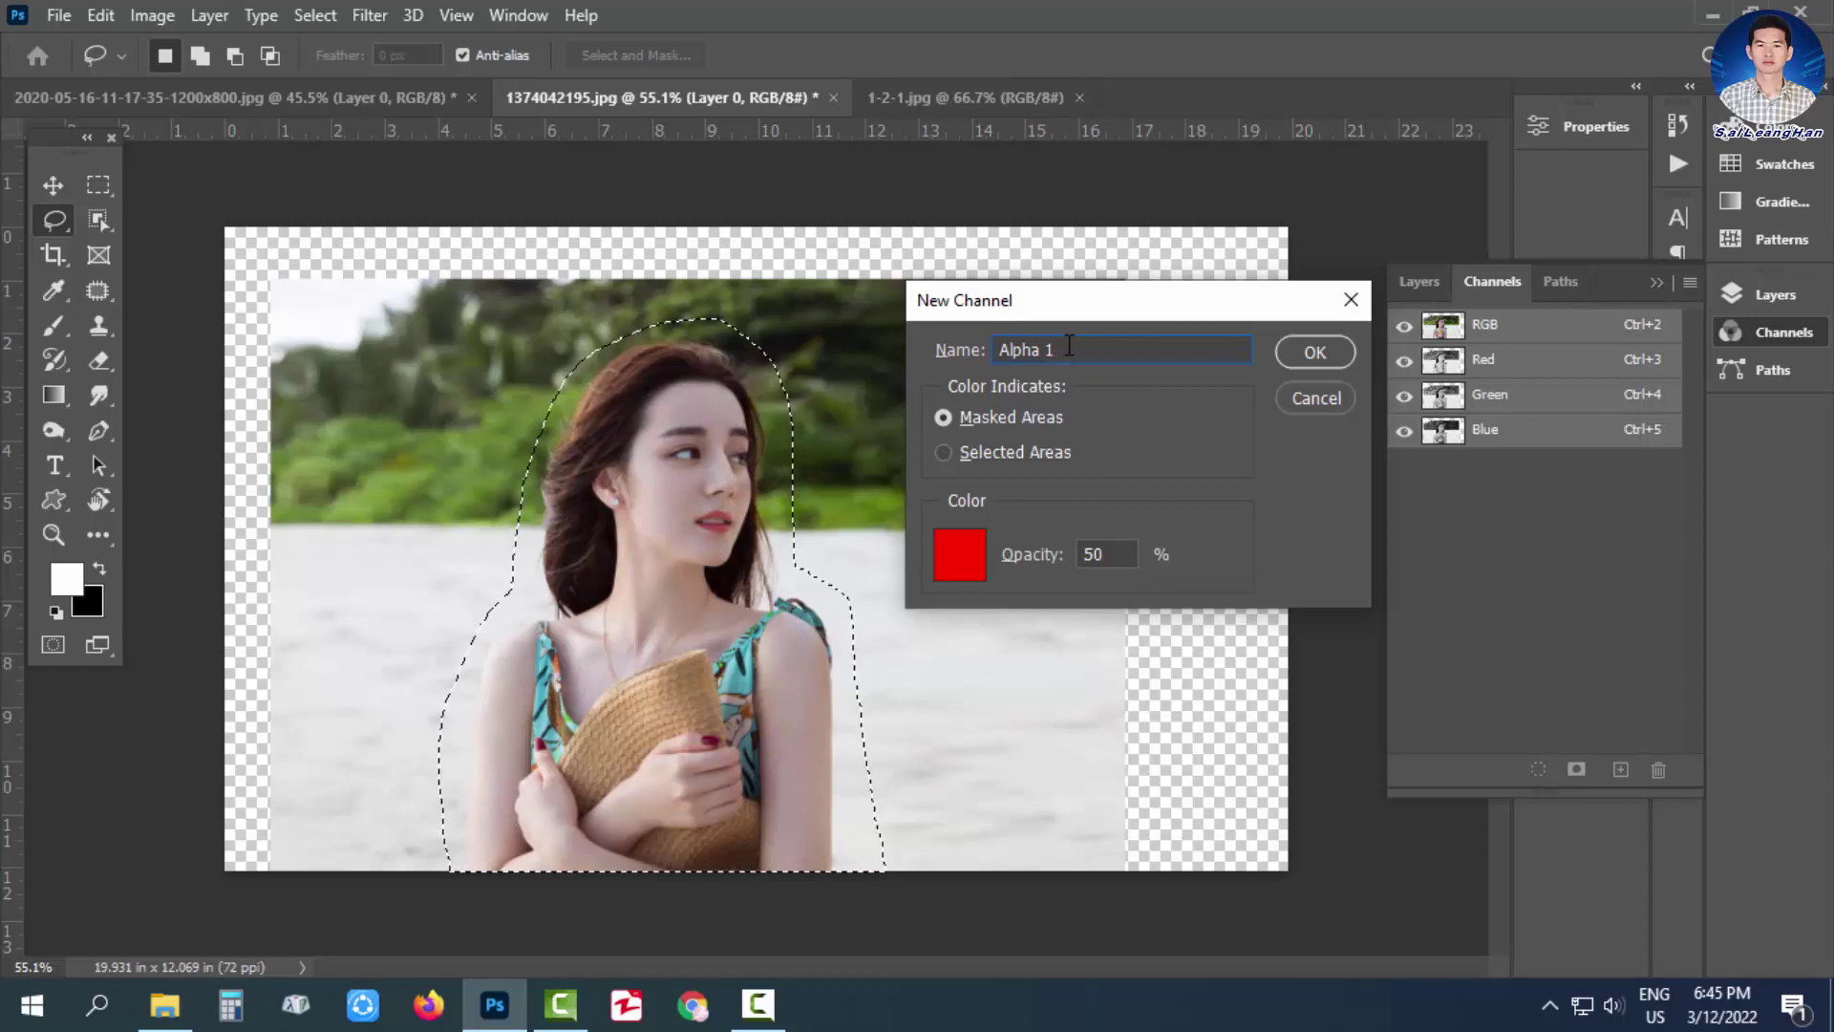
pyautogui.moveTo(1063, 346); pyautogui.dragTo(995, 350)
pyautogui.click(1047, 350)
pyautogui.click(1309, 353)
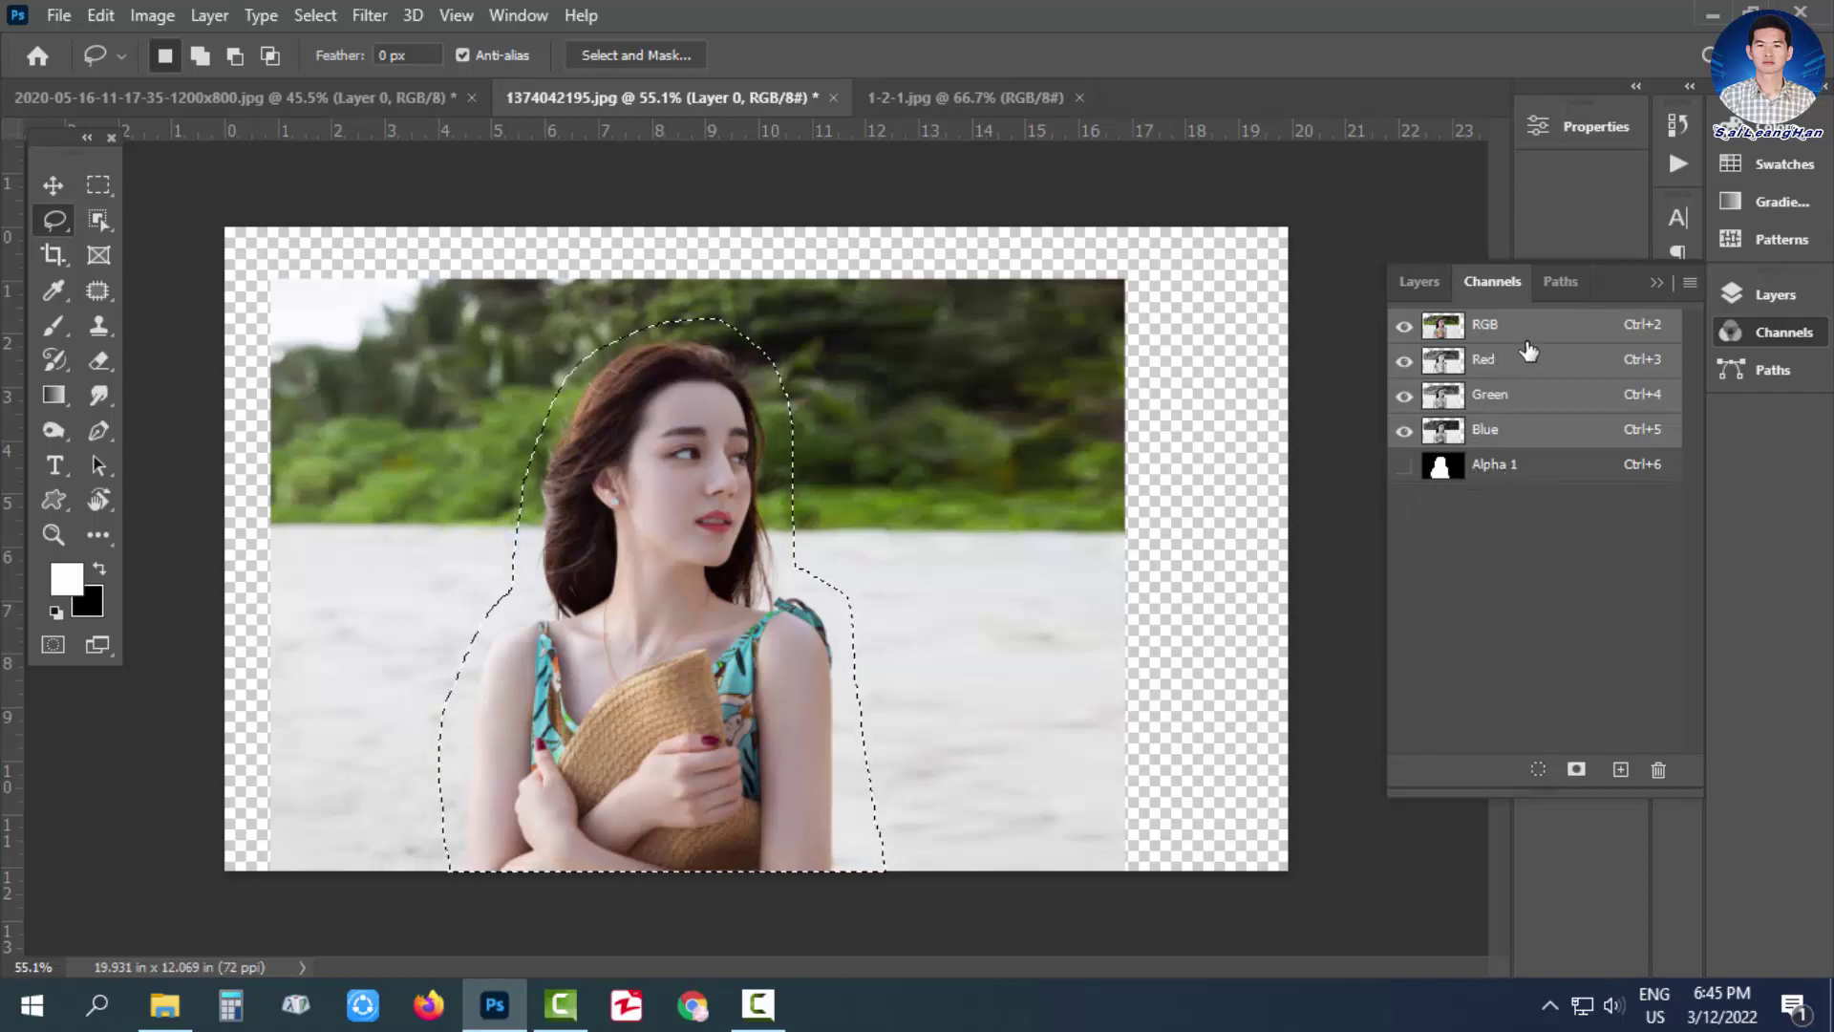
pyautogui.click(1422, 281)
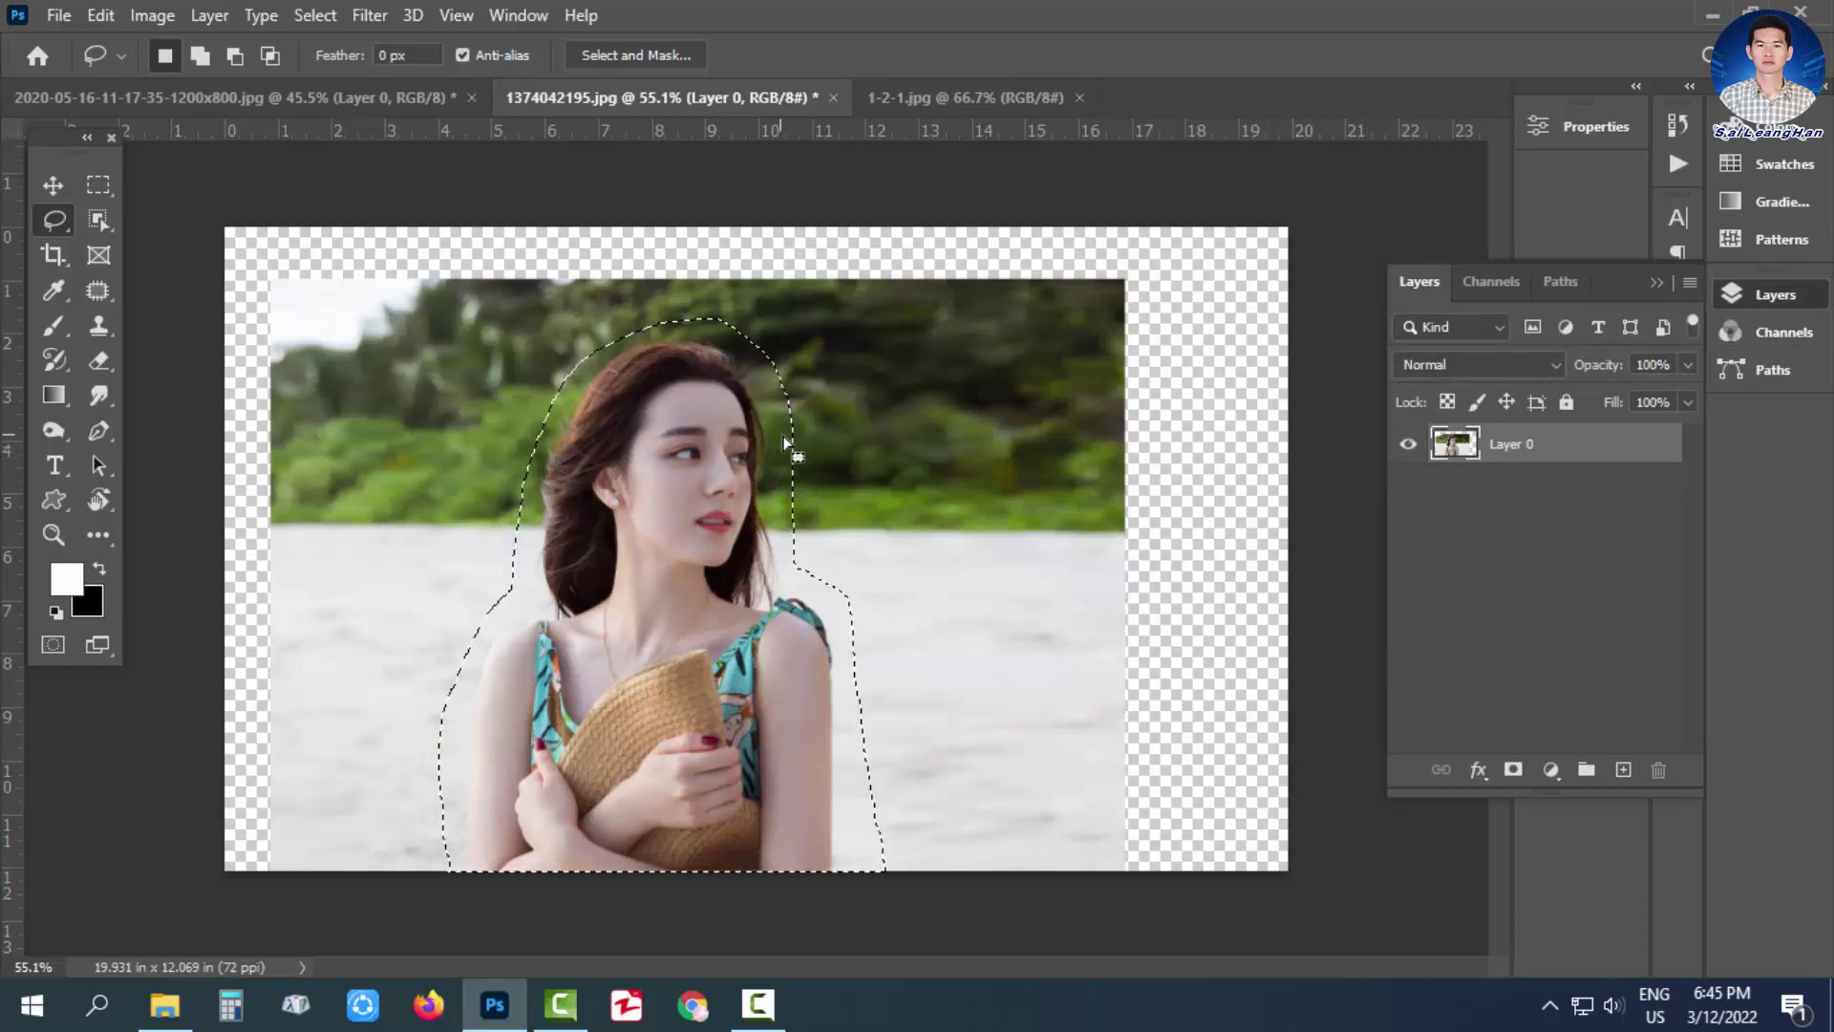
pyautogui.hotkey('ctrl', 'd')
pyautogui.press('d')
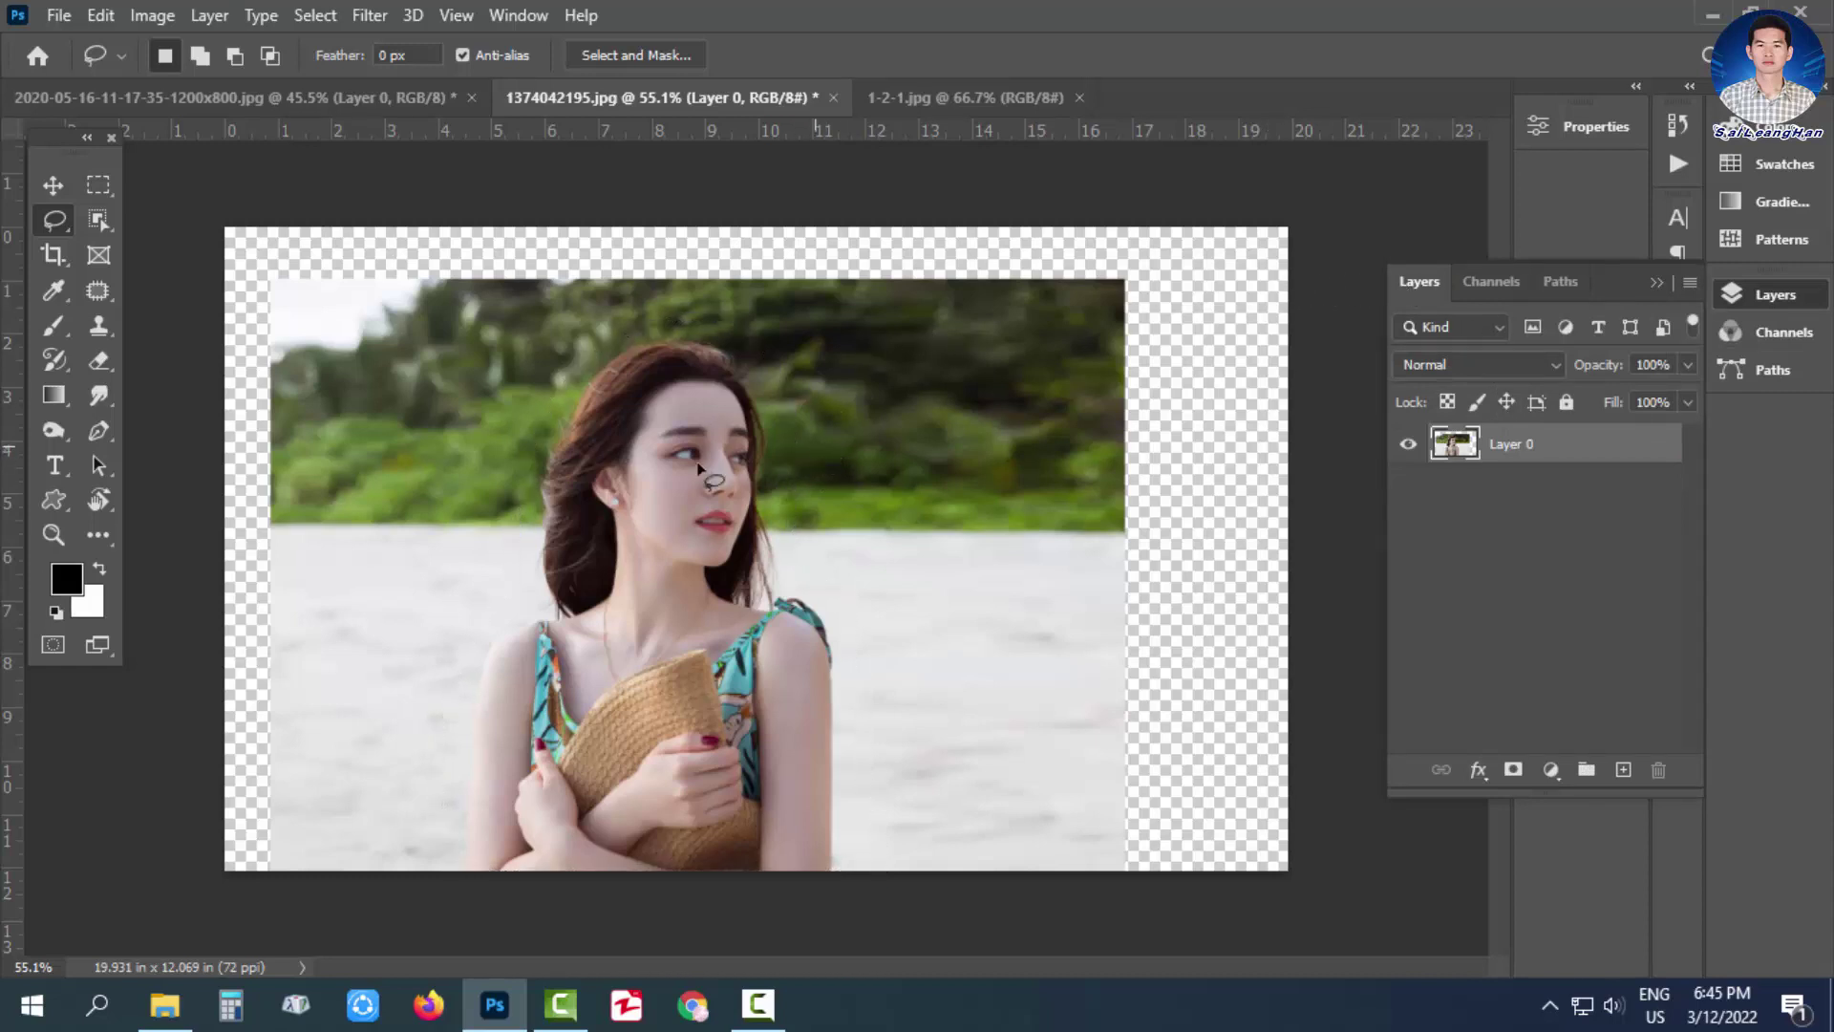
pyautogui.click(99, 568)
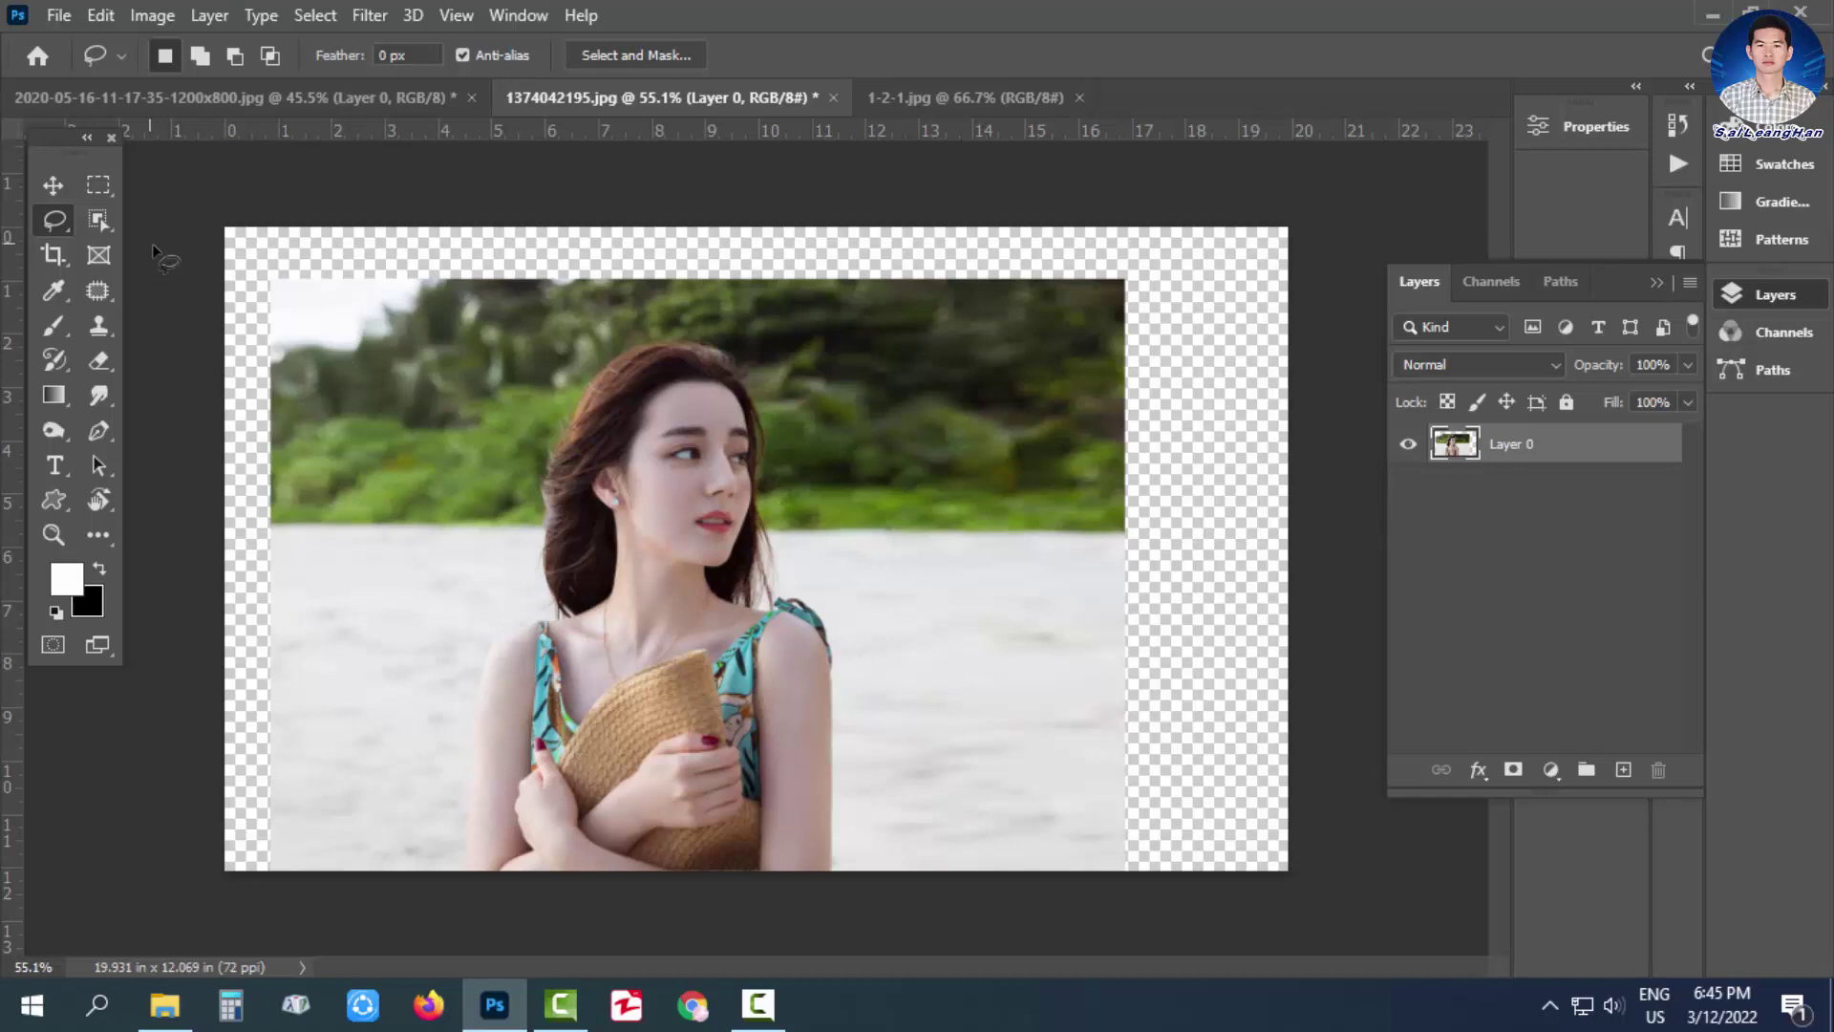
# Stretch the portrait layer over the whole canvas with Content-Aware Scale protecting Alpha 1, to about 124.35% width and 108.63% height, and apply it.
pyautogui.click(97, 16)
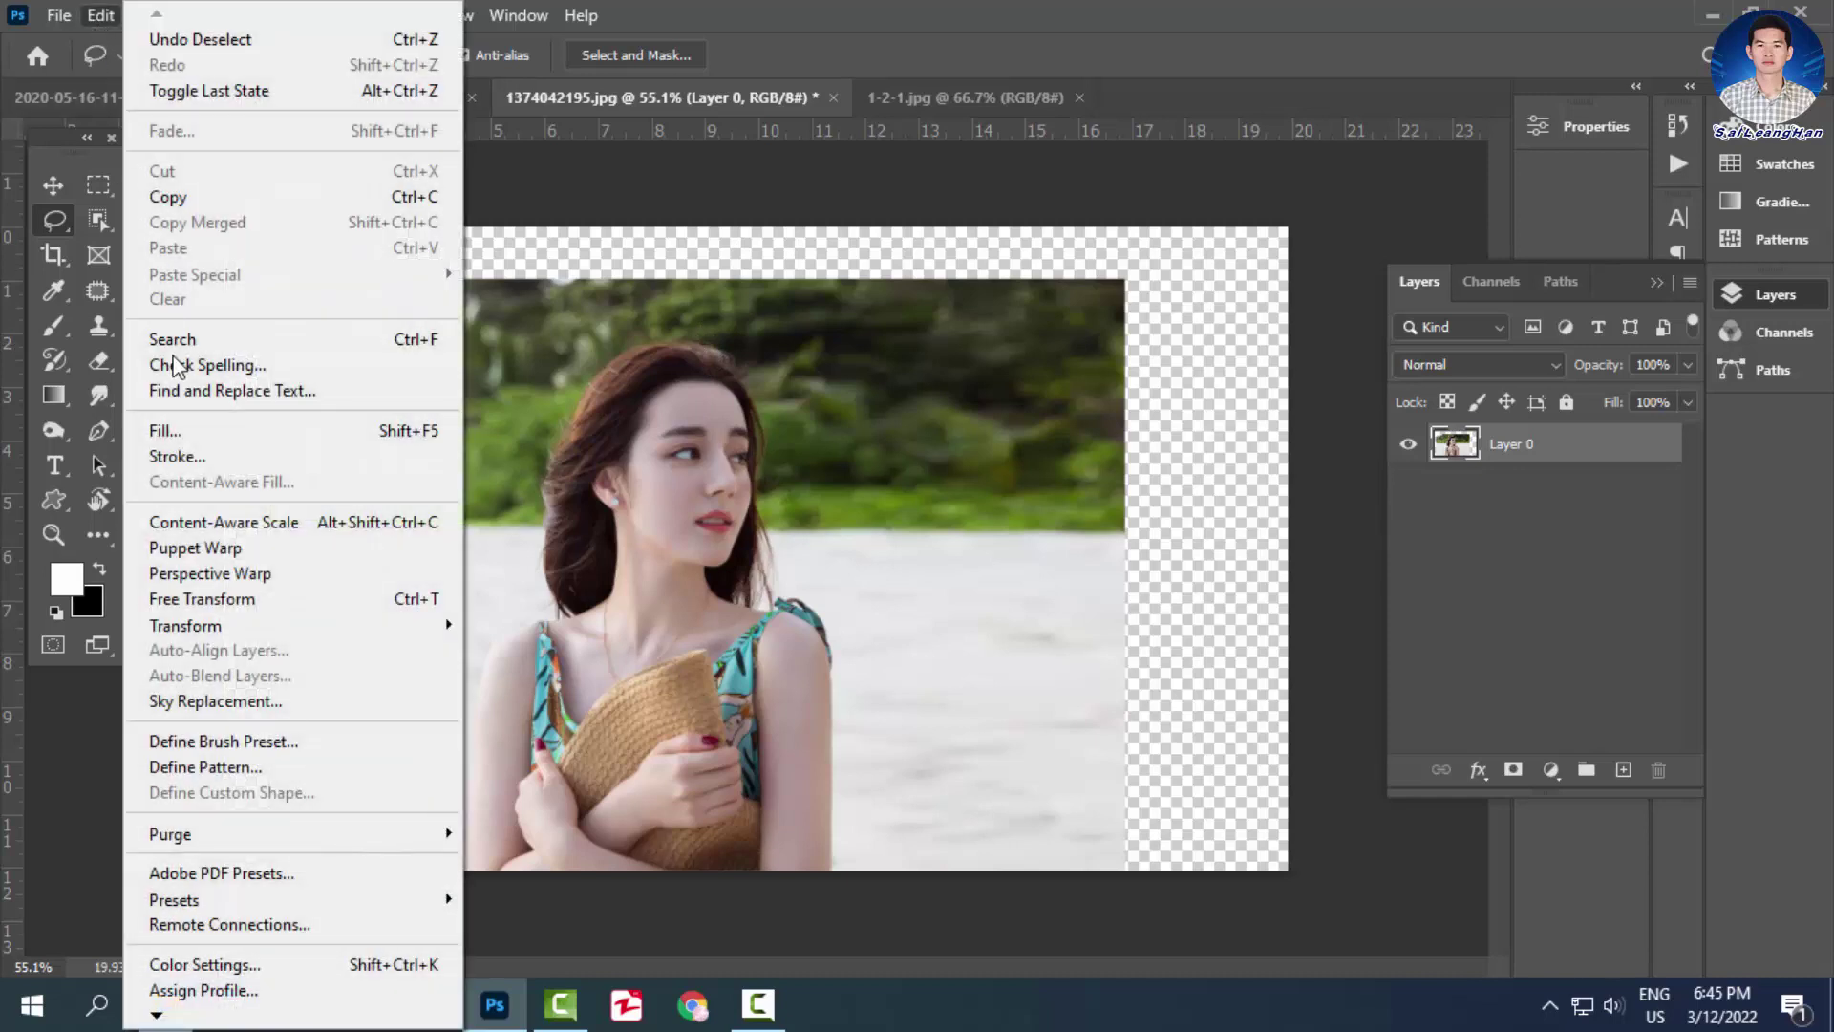
pyautogui.click(226, 523)
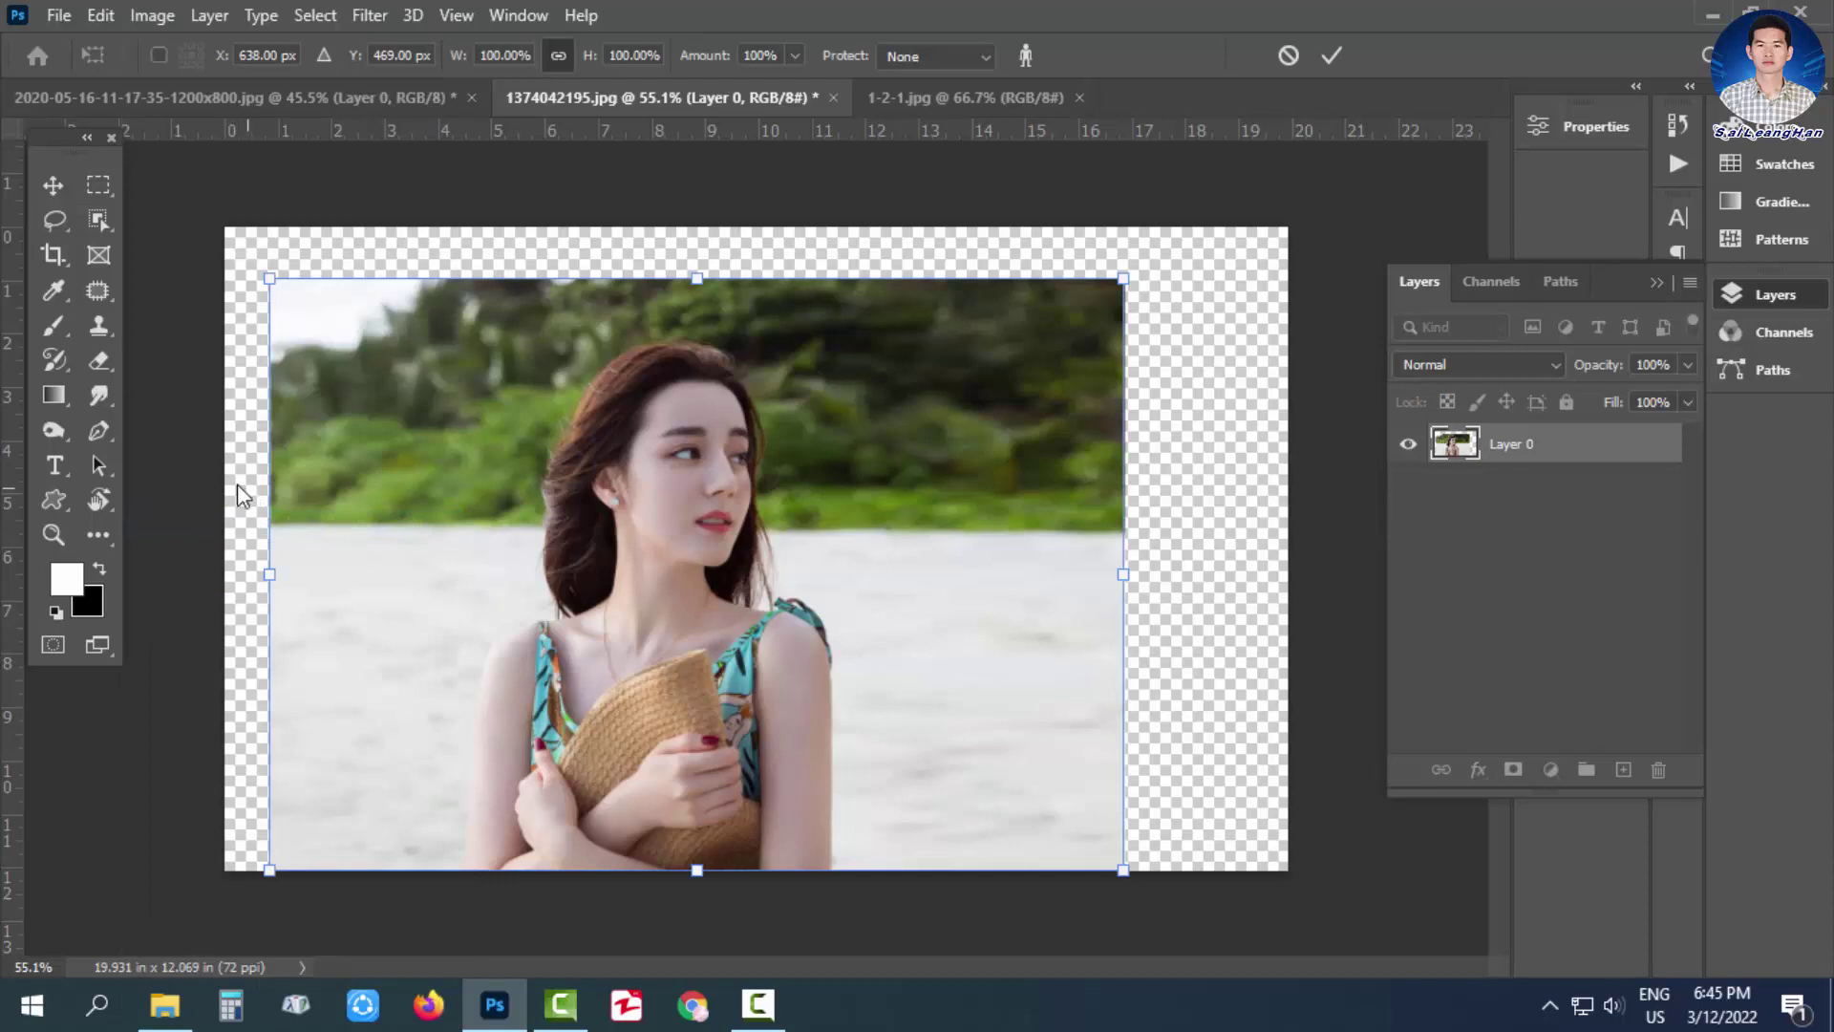
pyautogui.click(919, 54)
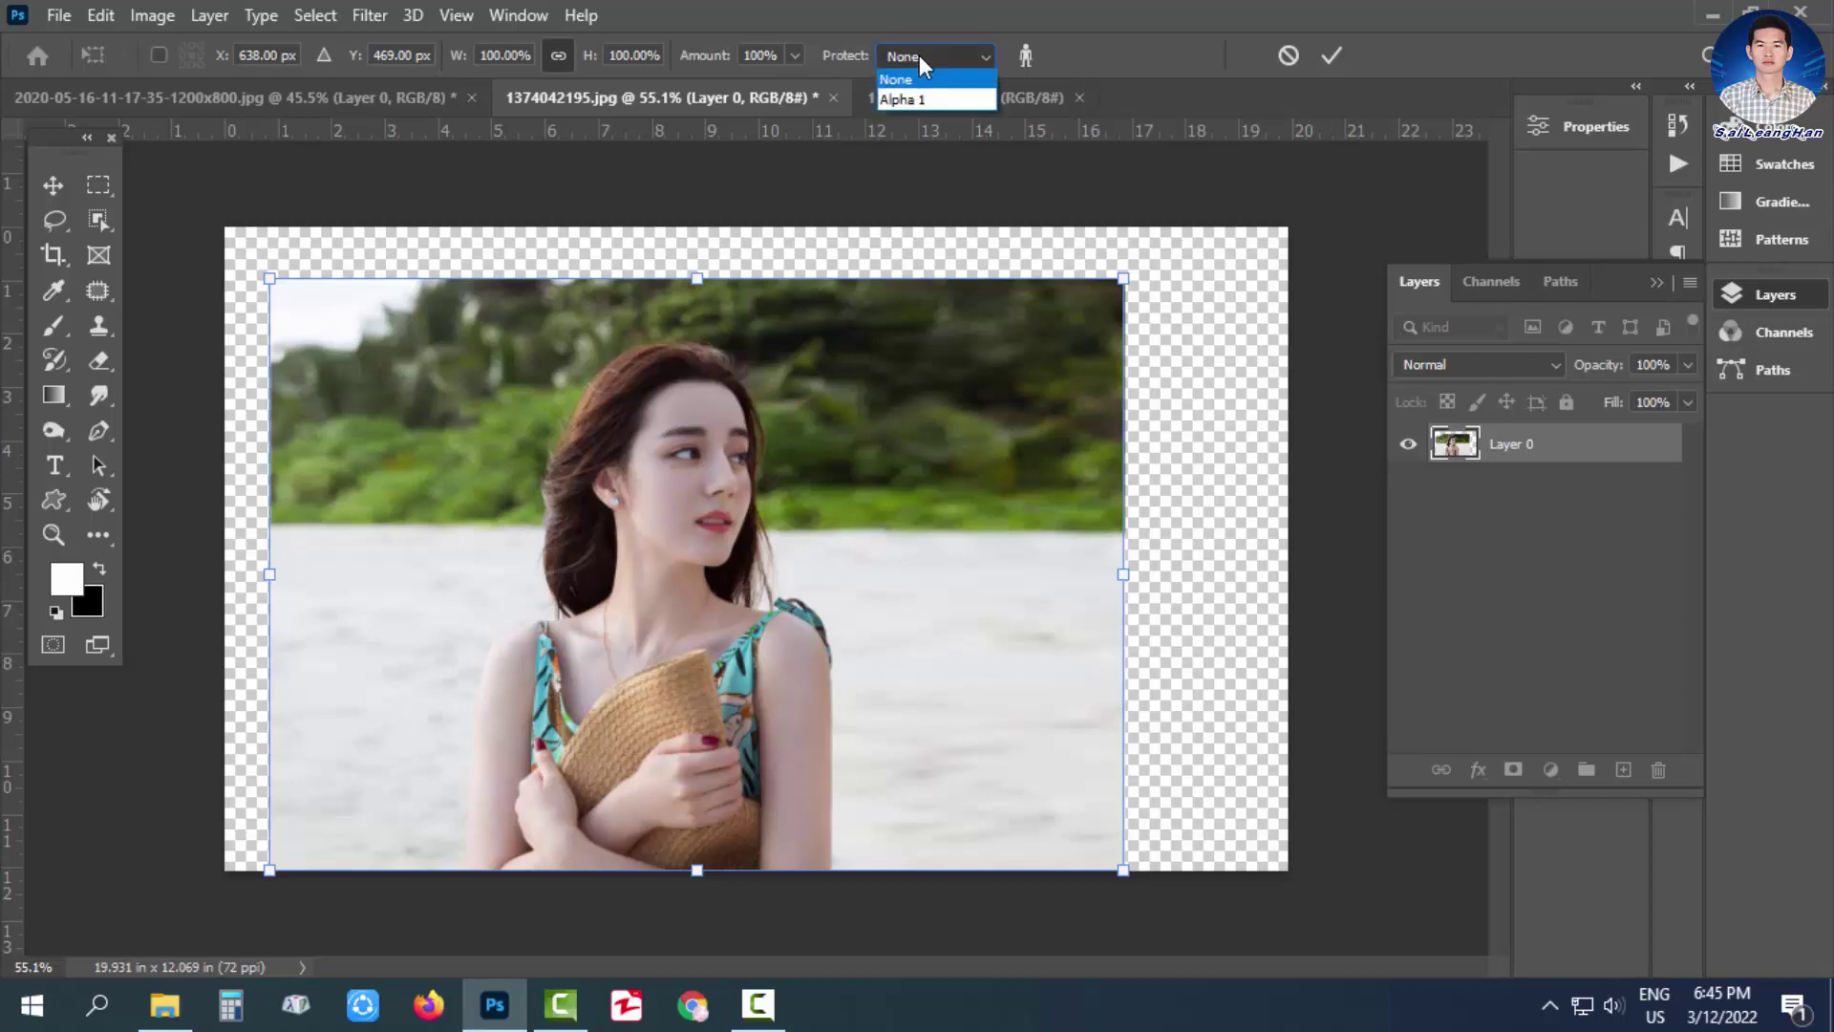
pyautogui.click(942, 99)
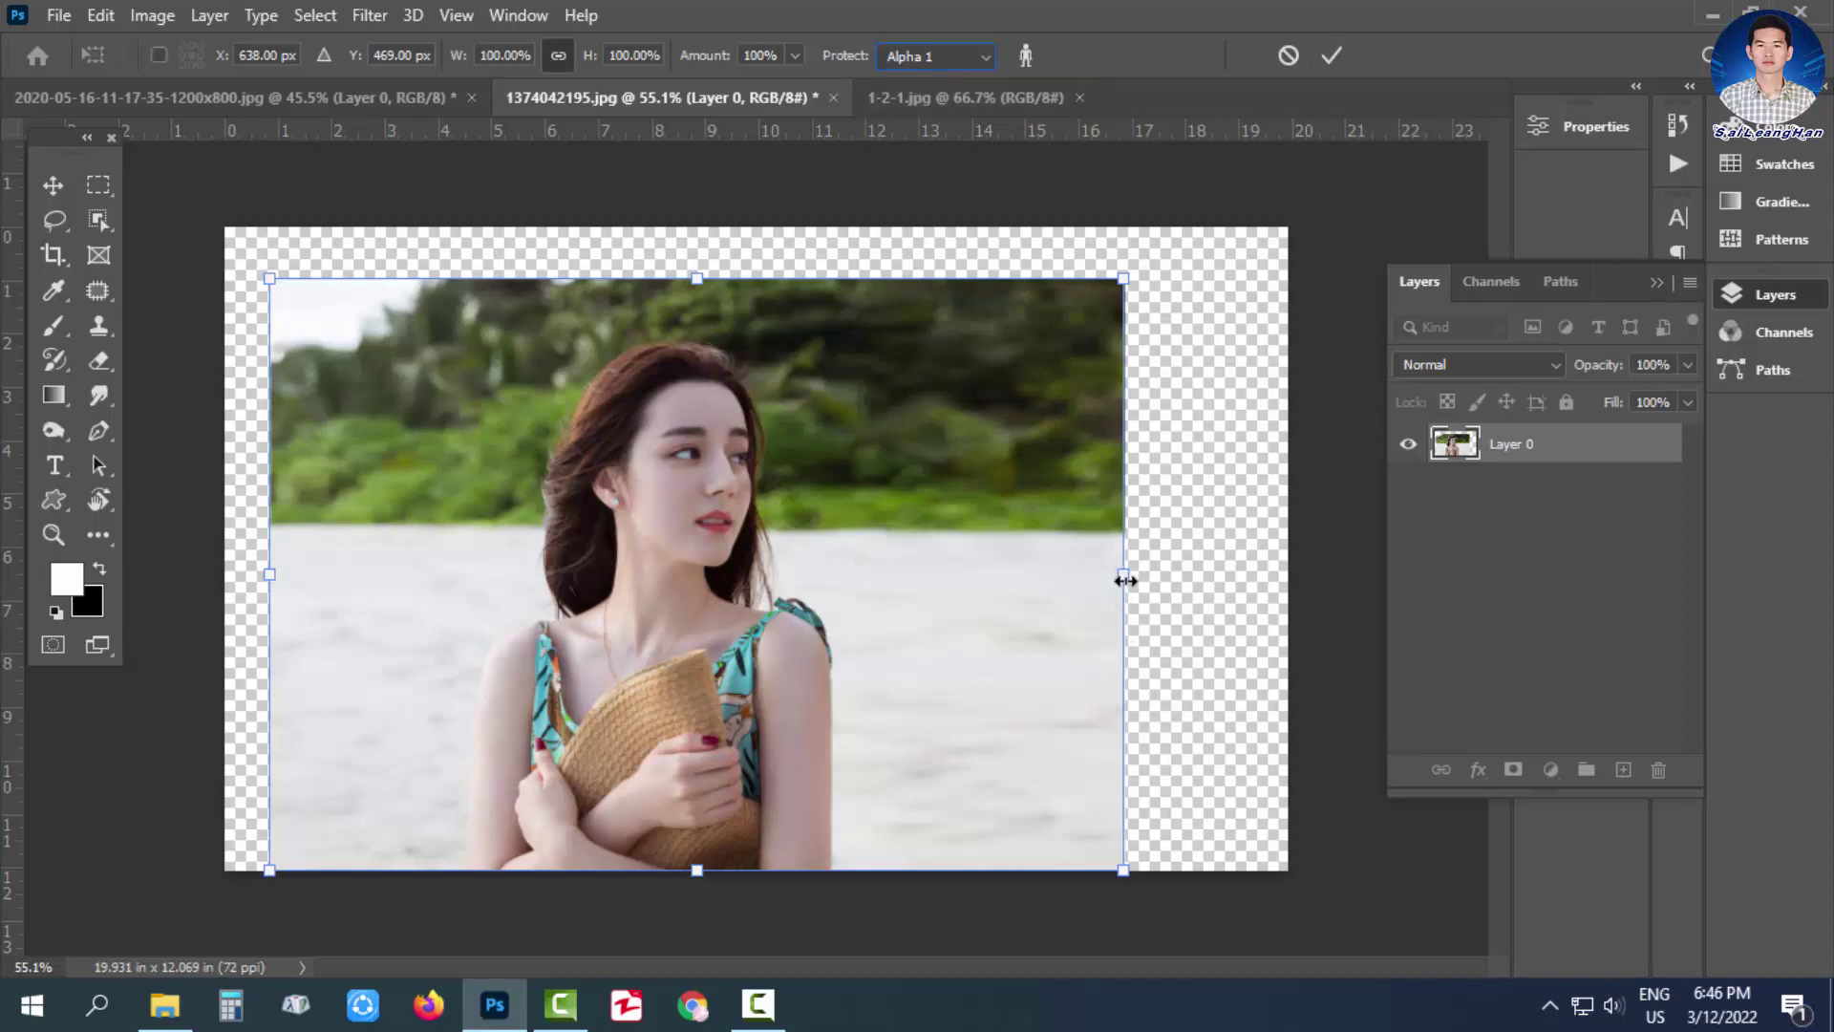
pyautogui.moveTo(1127, 574); pyautogui.dragTo(1288, 599)
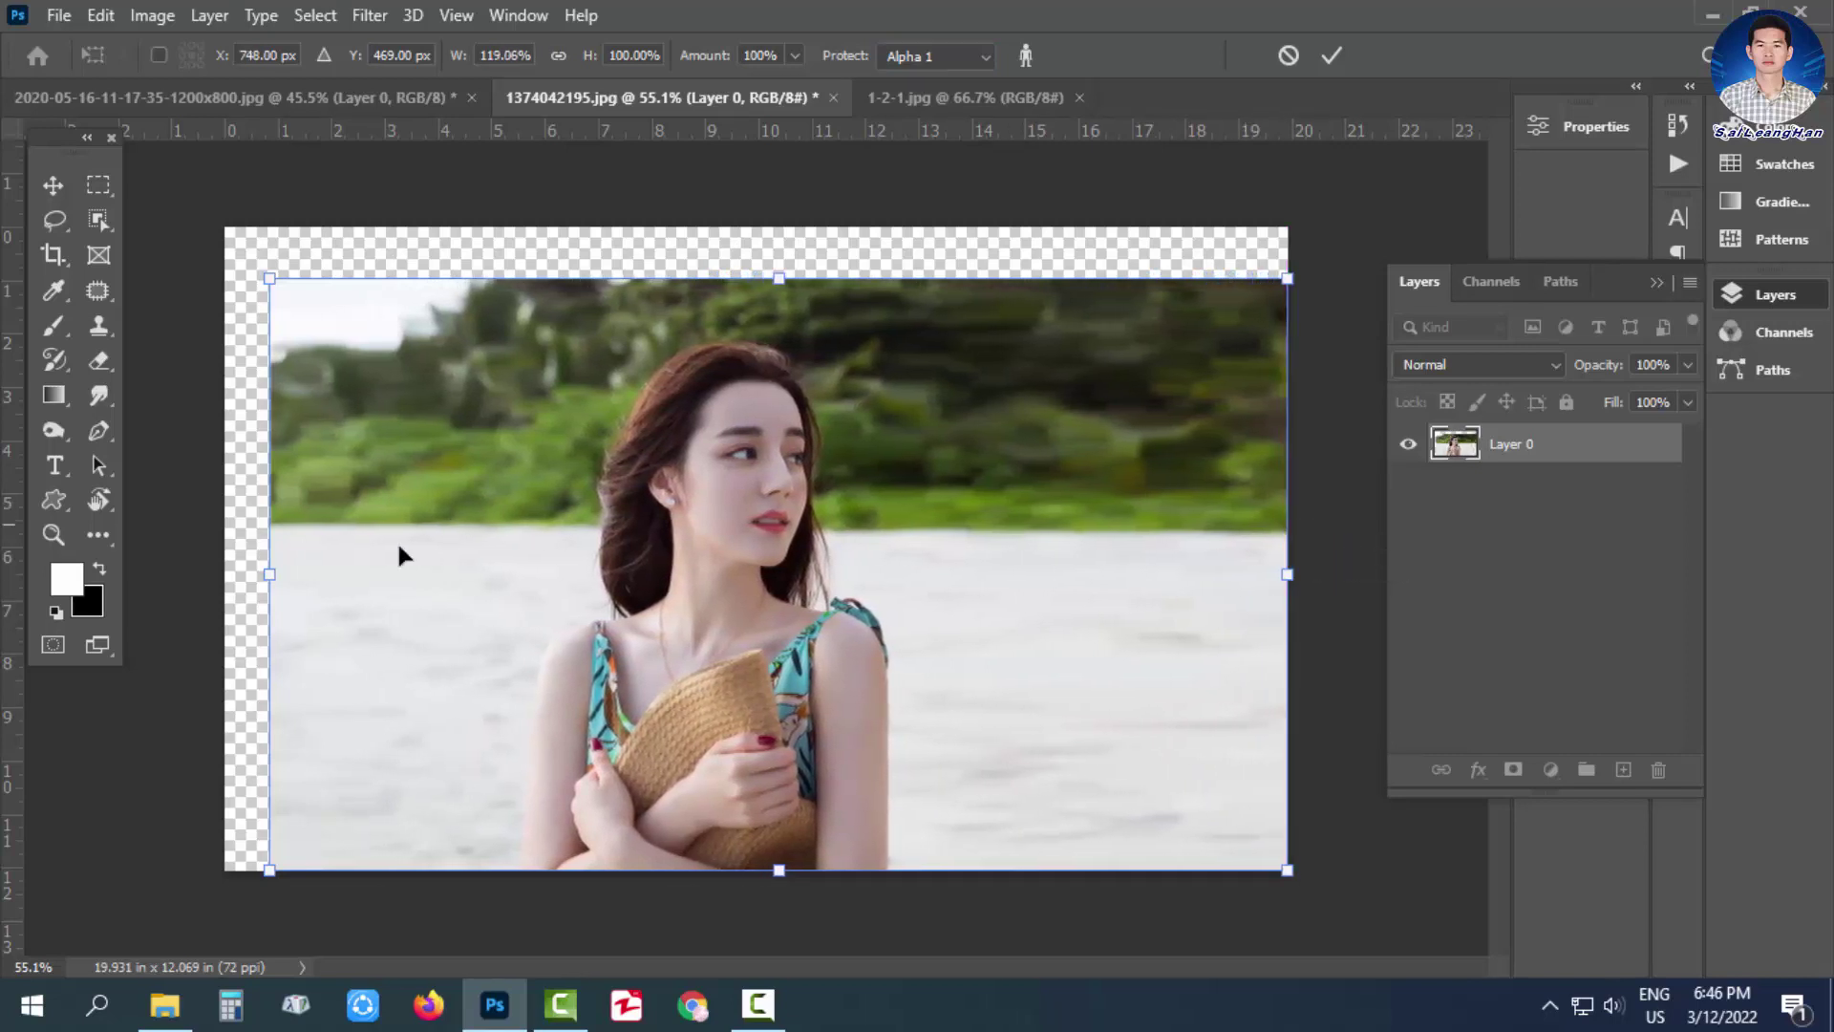
pyautogui.moveTo(266, 572); pyautogui.dragTo(226, 566)
pyautogui.moveTo(756, 278); pyautogui.dragTo(756, 227)
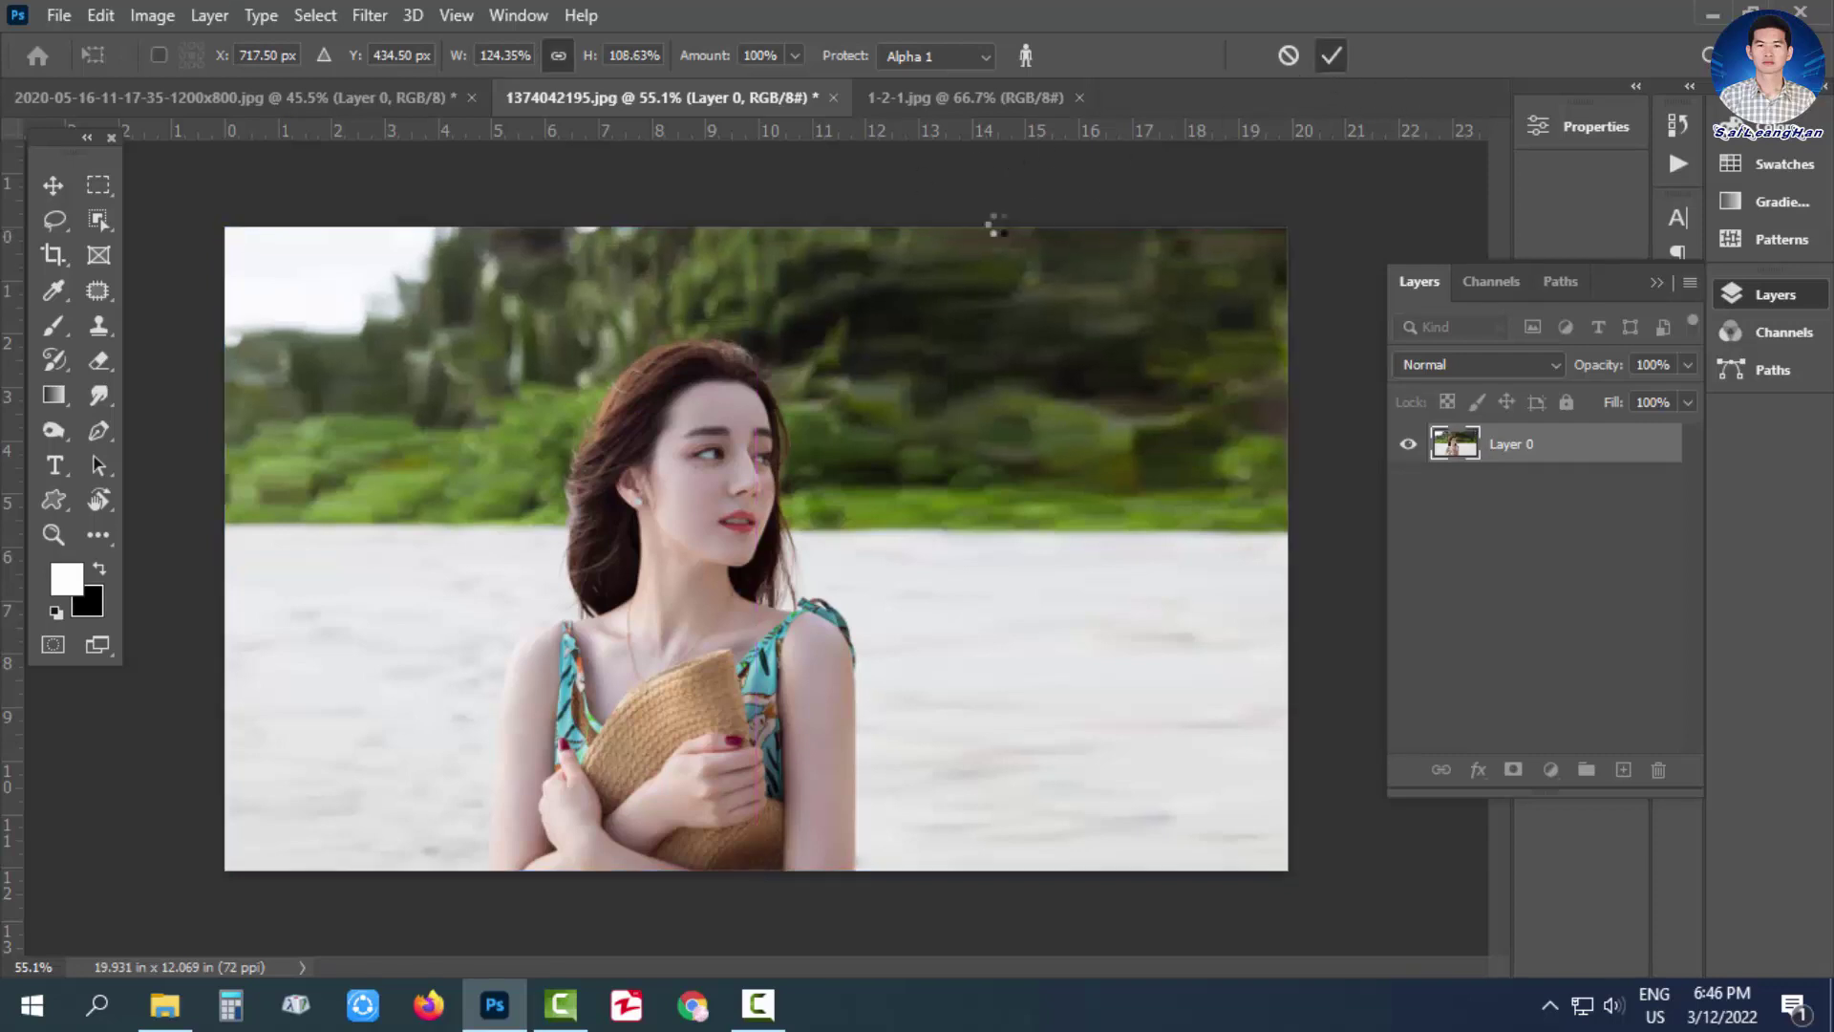
pyautogui.press('Return')
pyautogui.press('l')
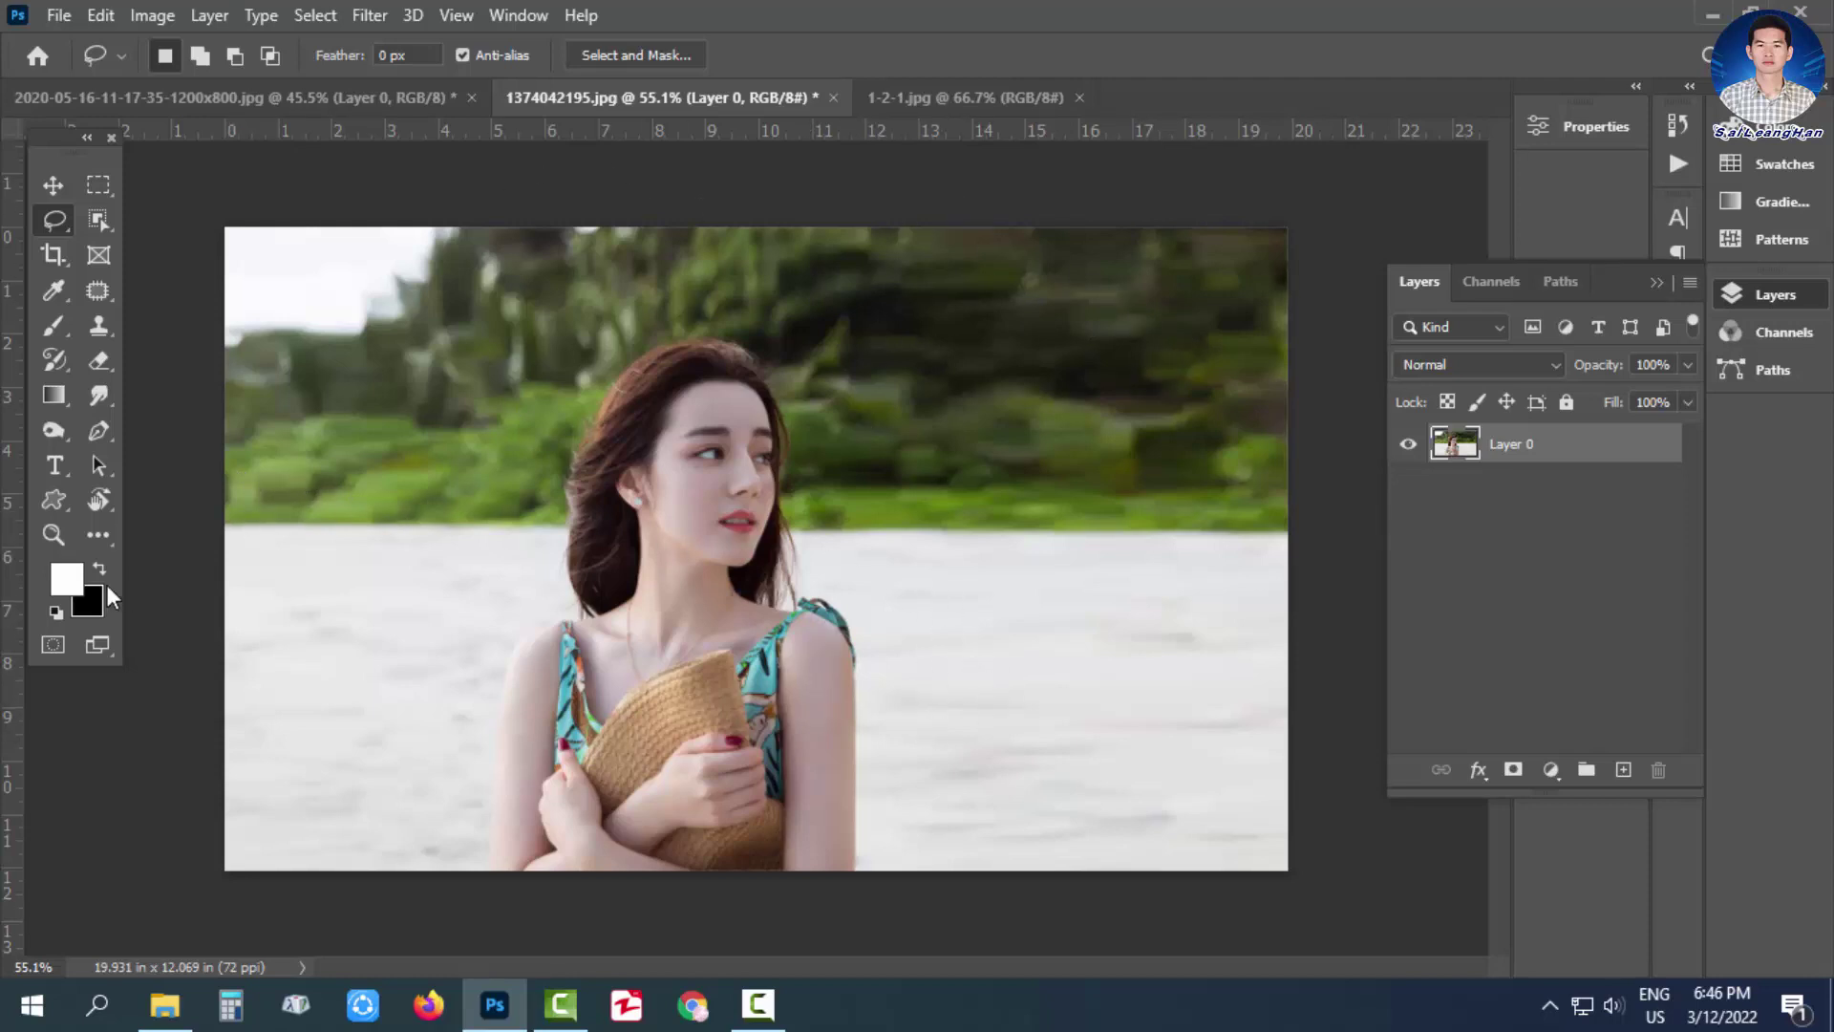
# Place vertical guides on either side of the woman at about 3.5 in and 13.2 in, and remove both.
pyautogui.moveTo(15, 625); pyautogui.dragTo(410, 790)
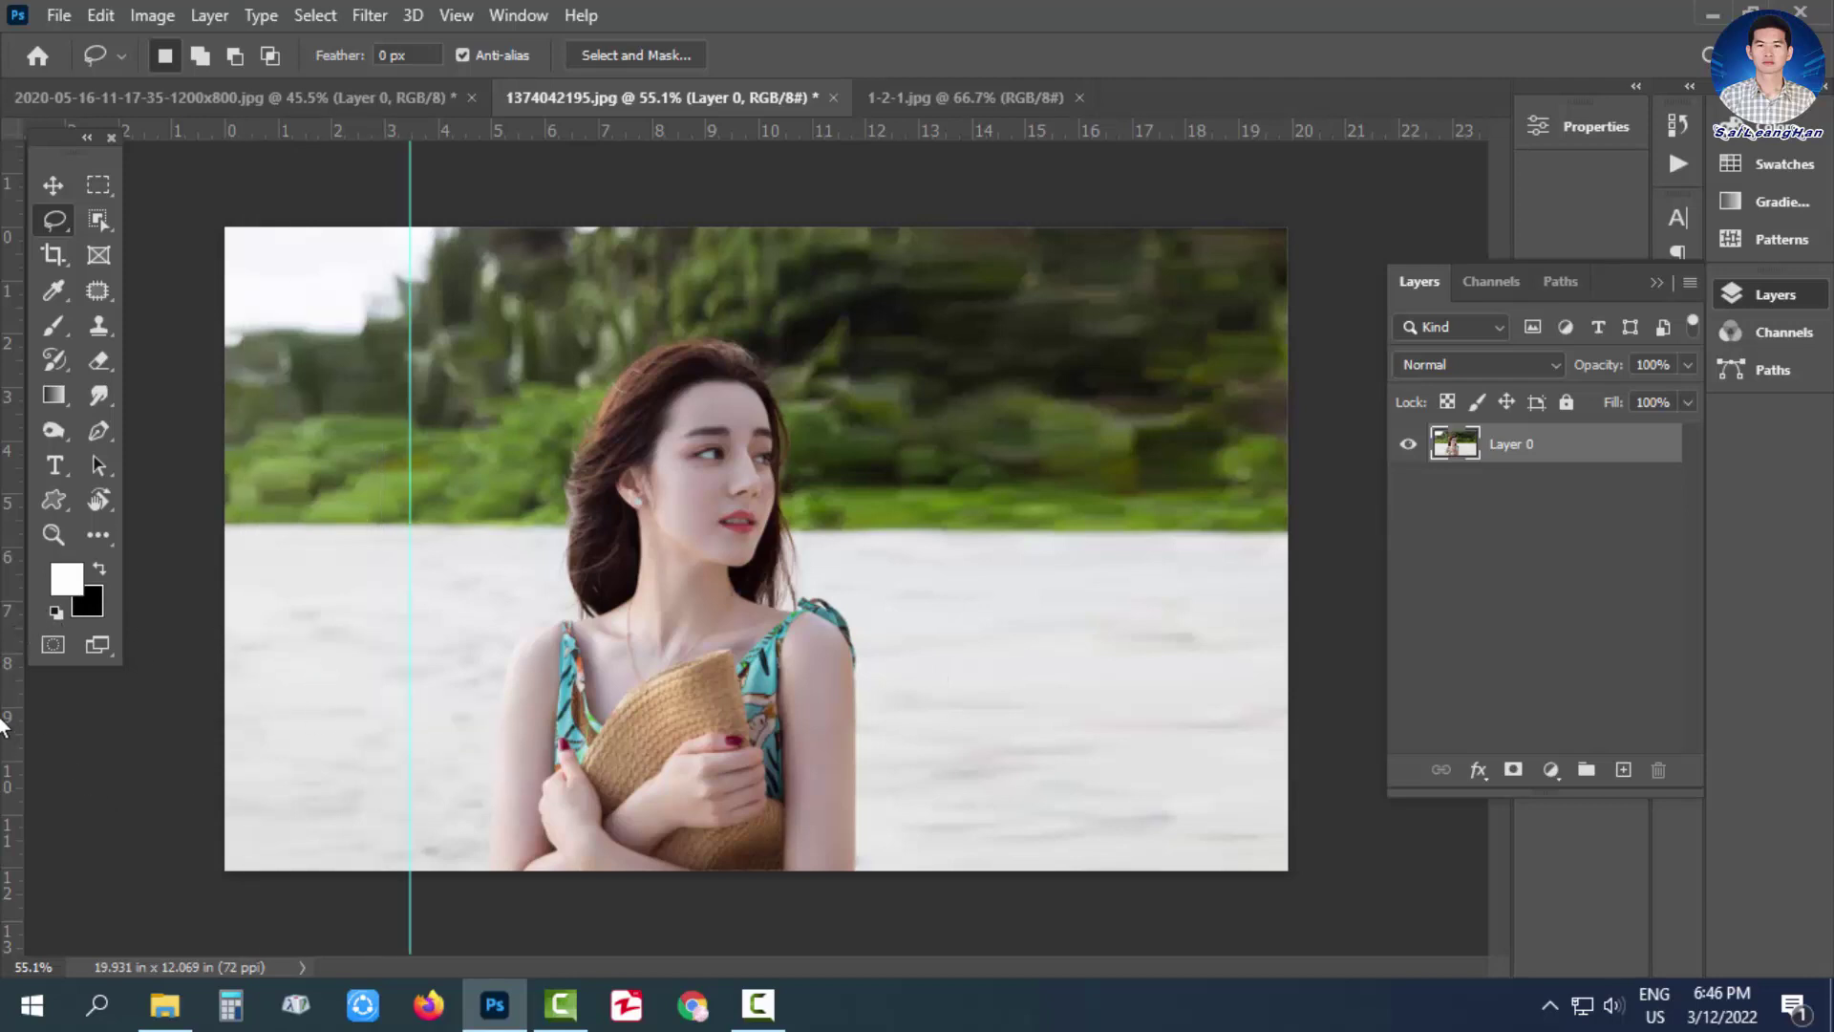
pyautogui.moveTo(15, 708); pyautogui.dragTo(928, 851)
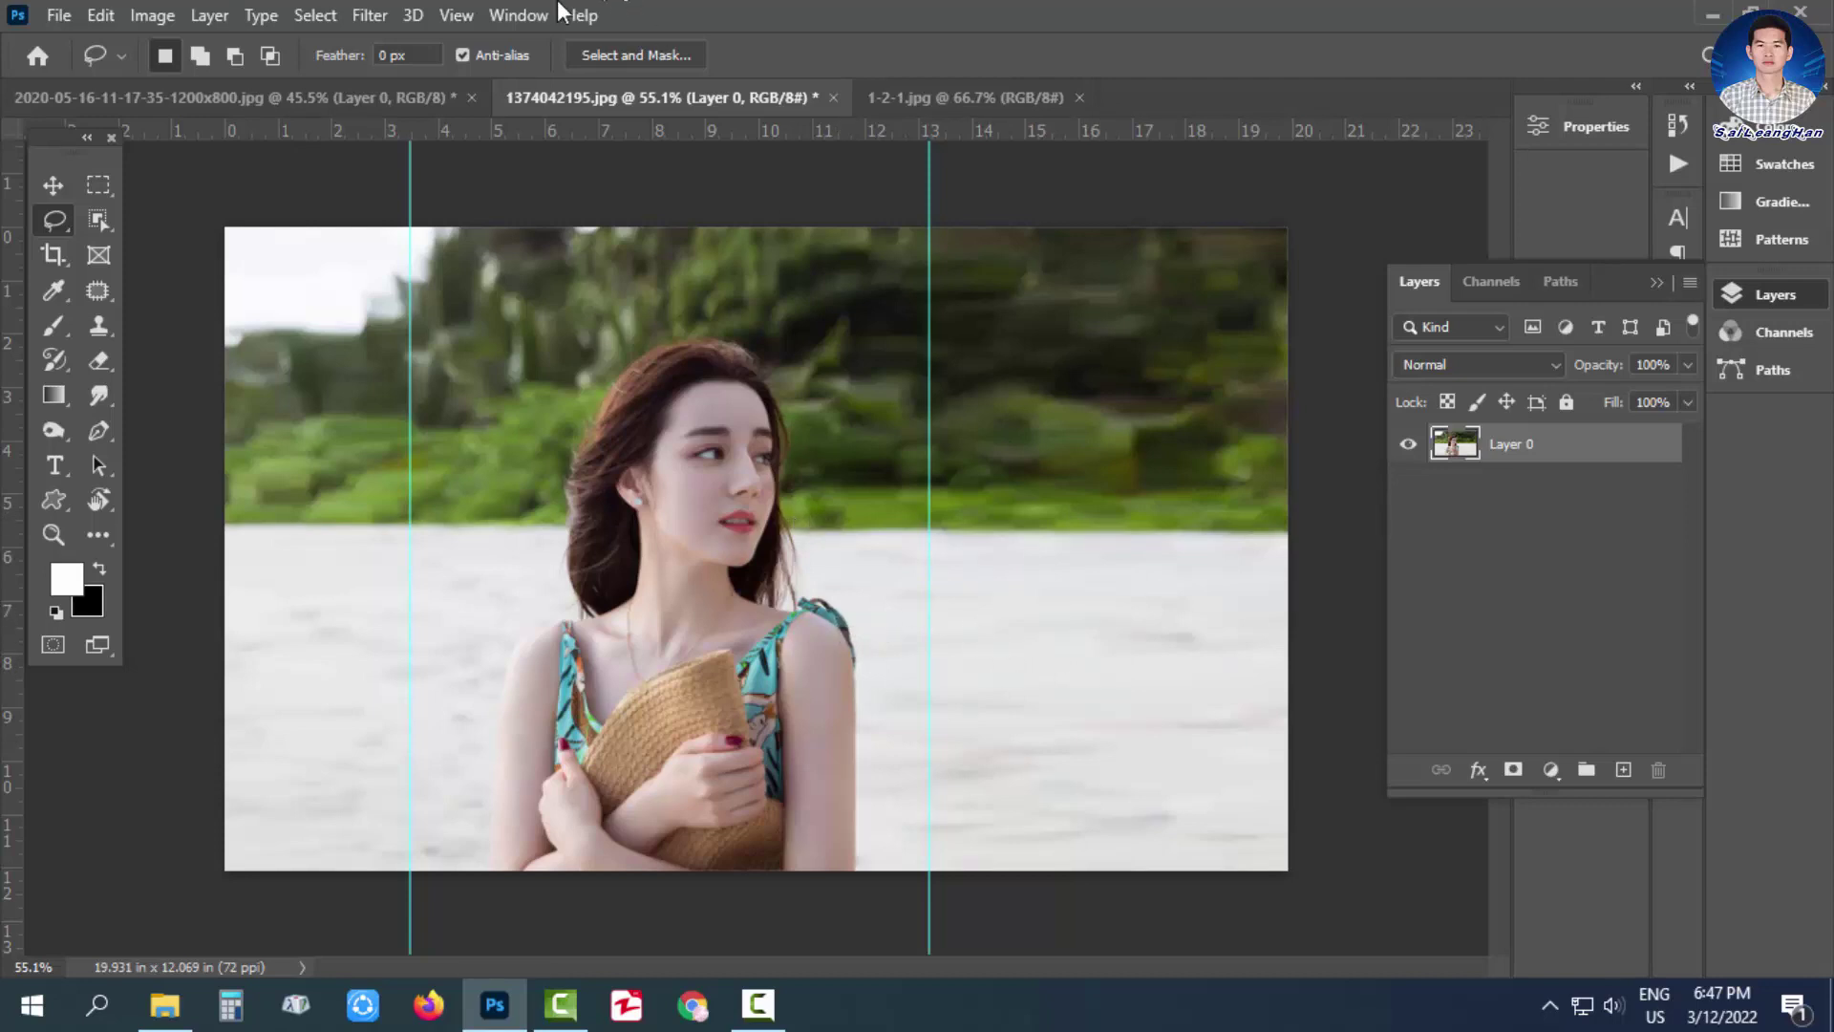
pyautogui.press('v')
pyautogui.moveTo(413, 191); pyautogui.dragTo(11, 182)
pyautogui.moveTo(930, 187); pyautogui.dragTo(930, 126)
# Switch to 1-2-1.jpg and duplicate its Background layer.
pyautogui.click(938, 96)
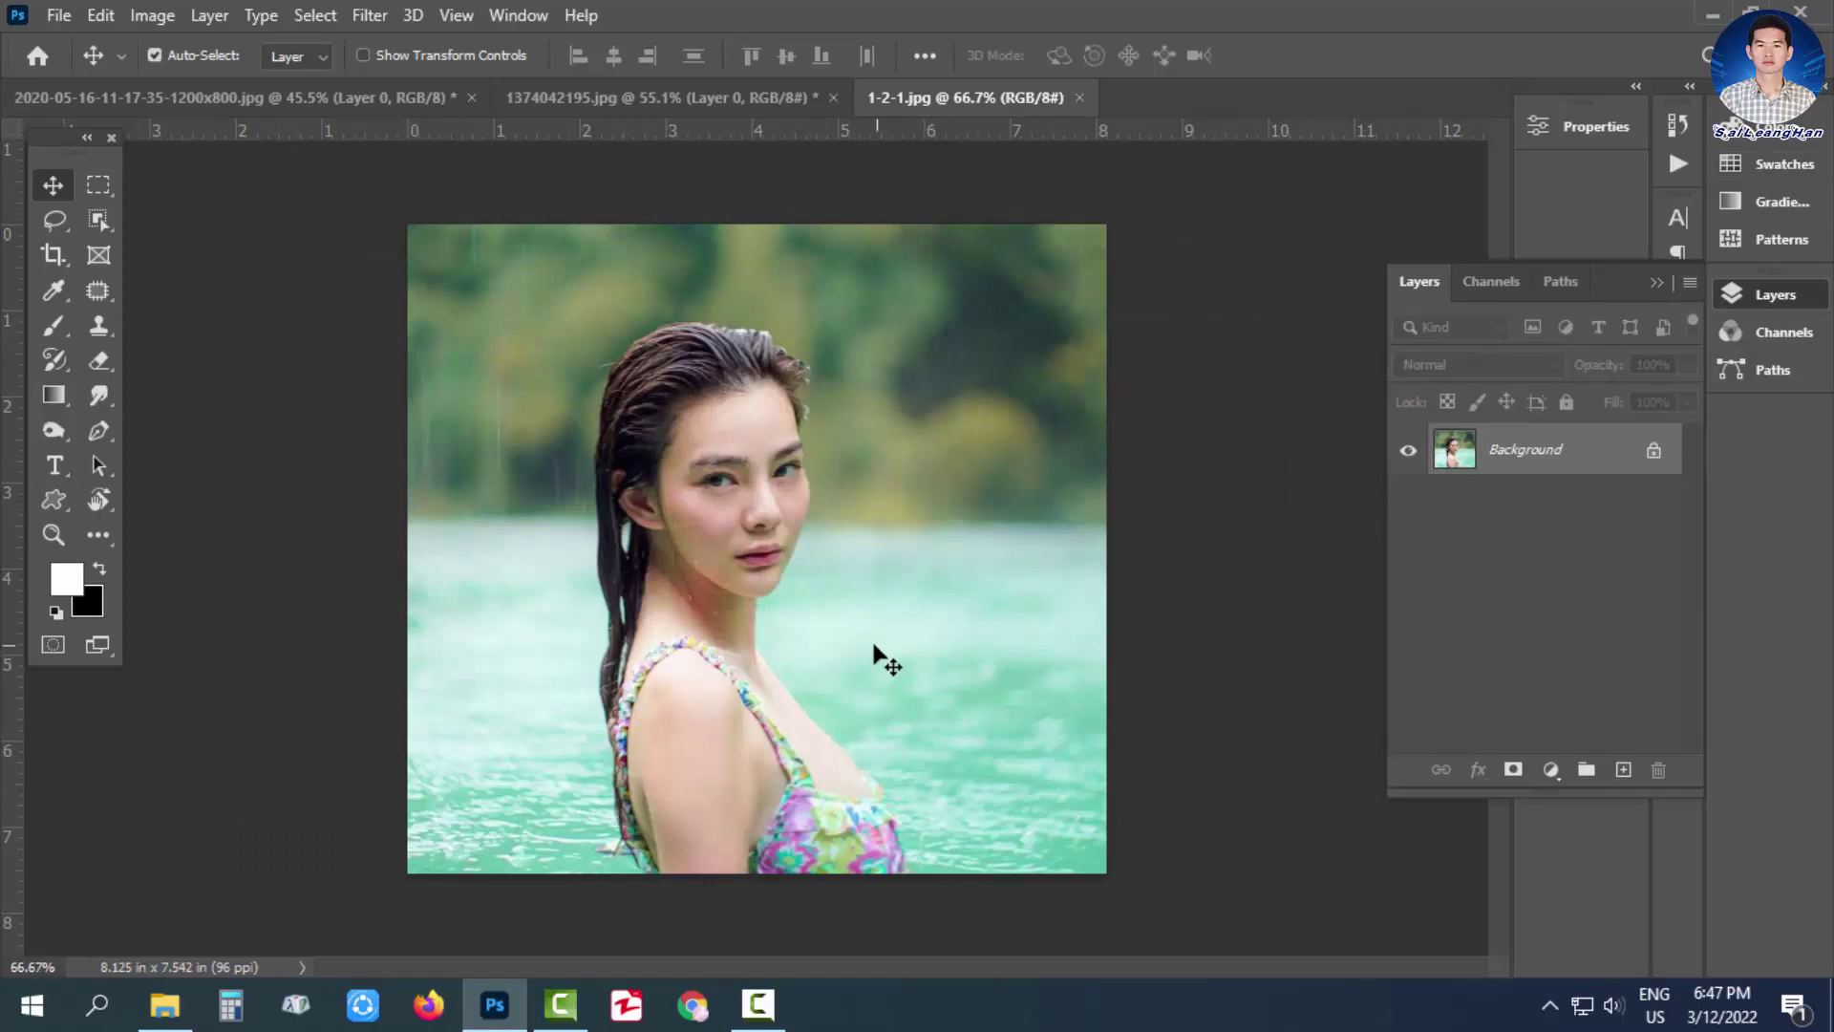
pyautogui.scroll(-2, 1072, 637)
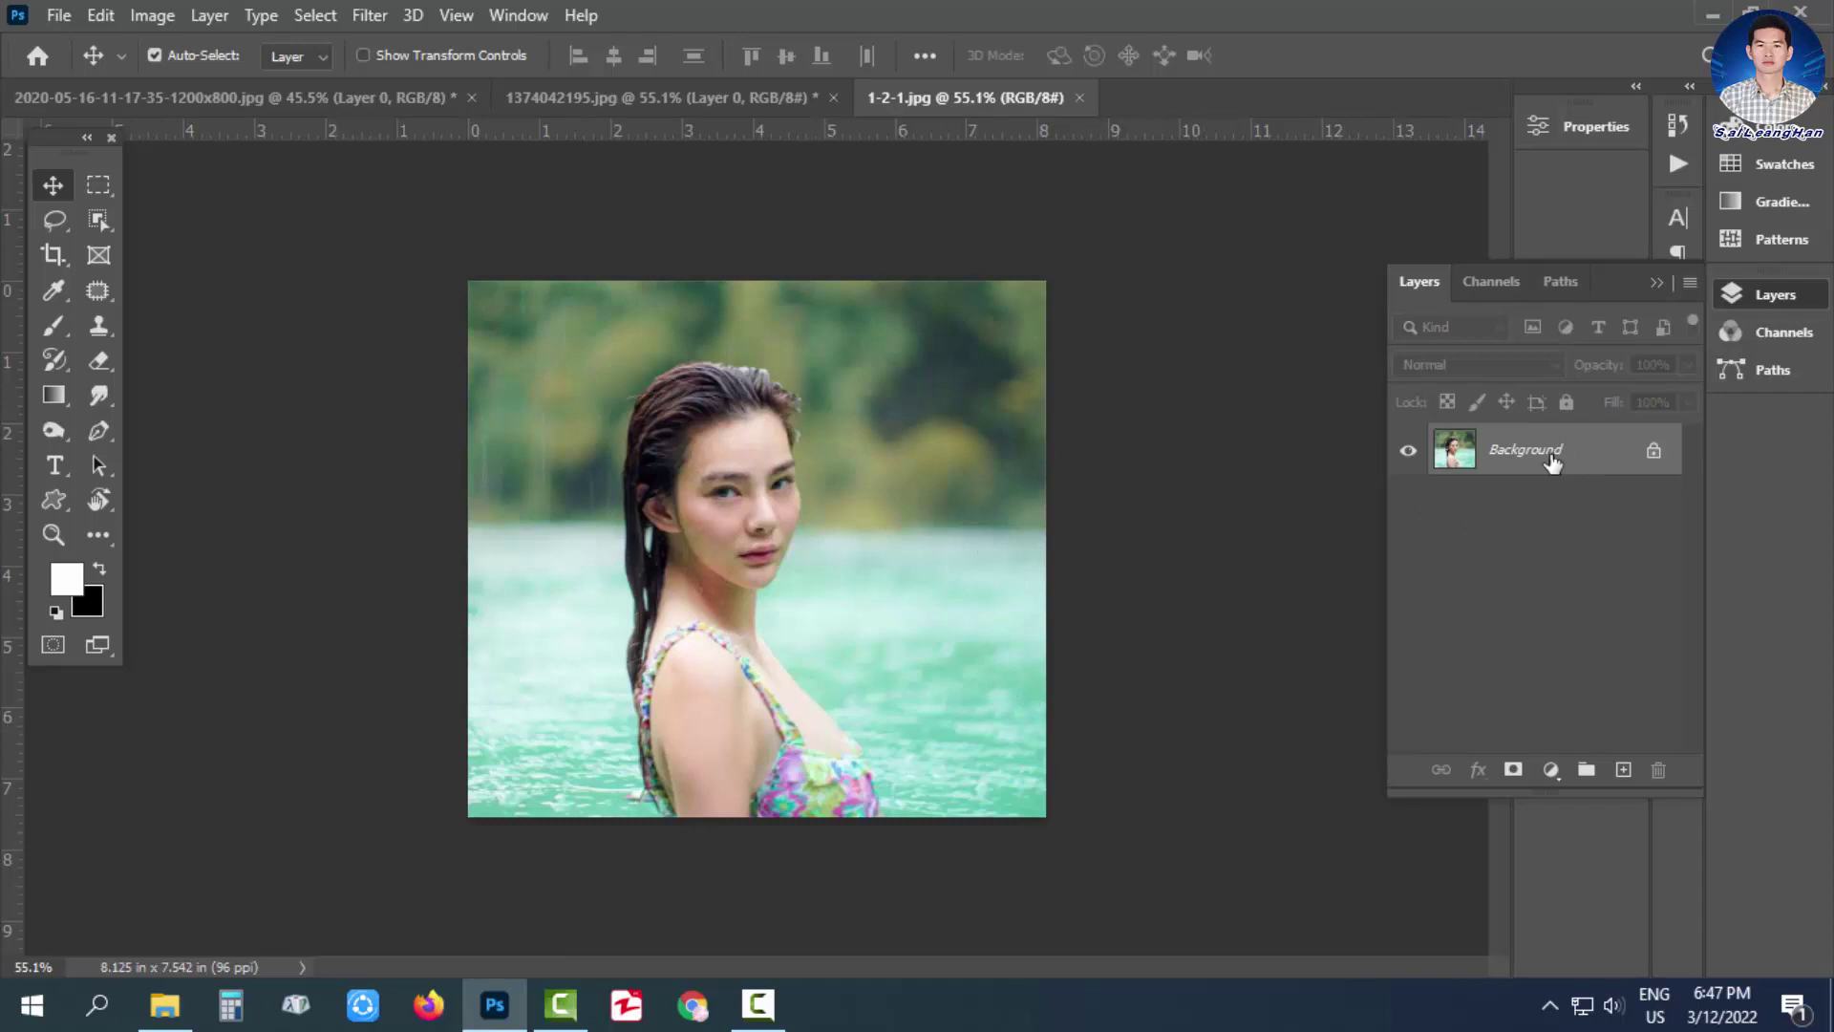
pyautogui.moveTo(1560, 462); pyautogui.dragTo(1624, 770)
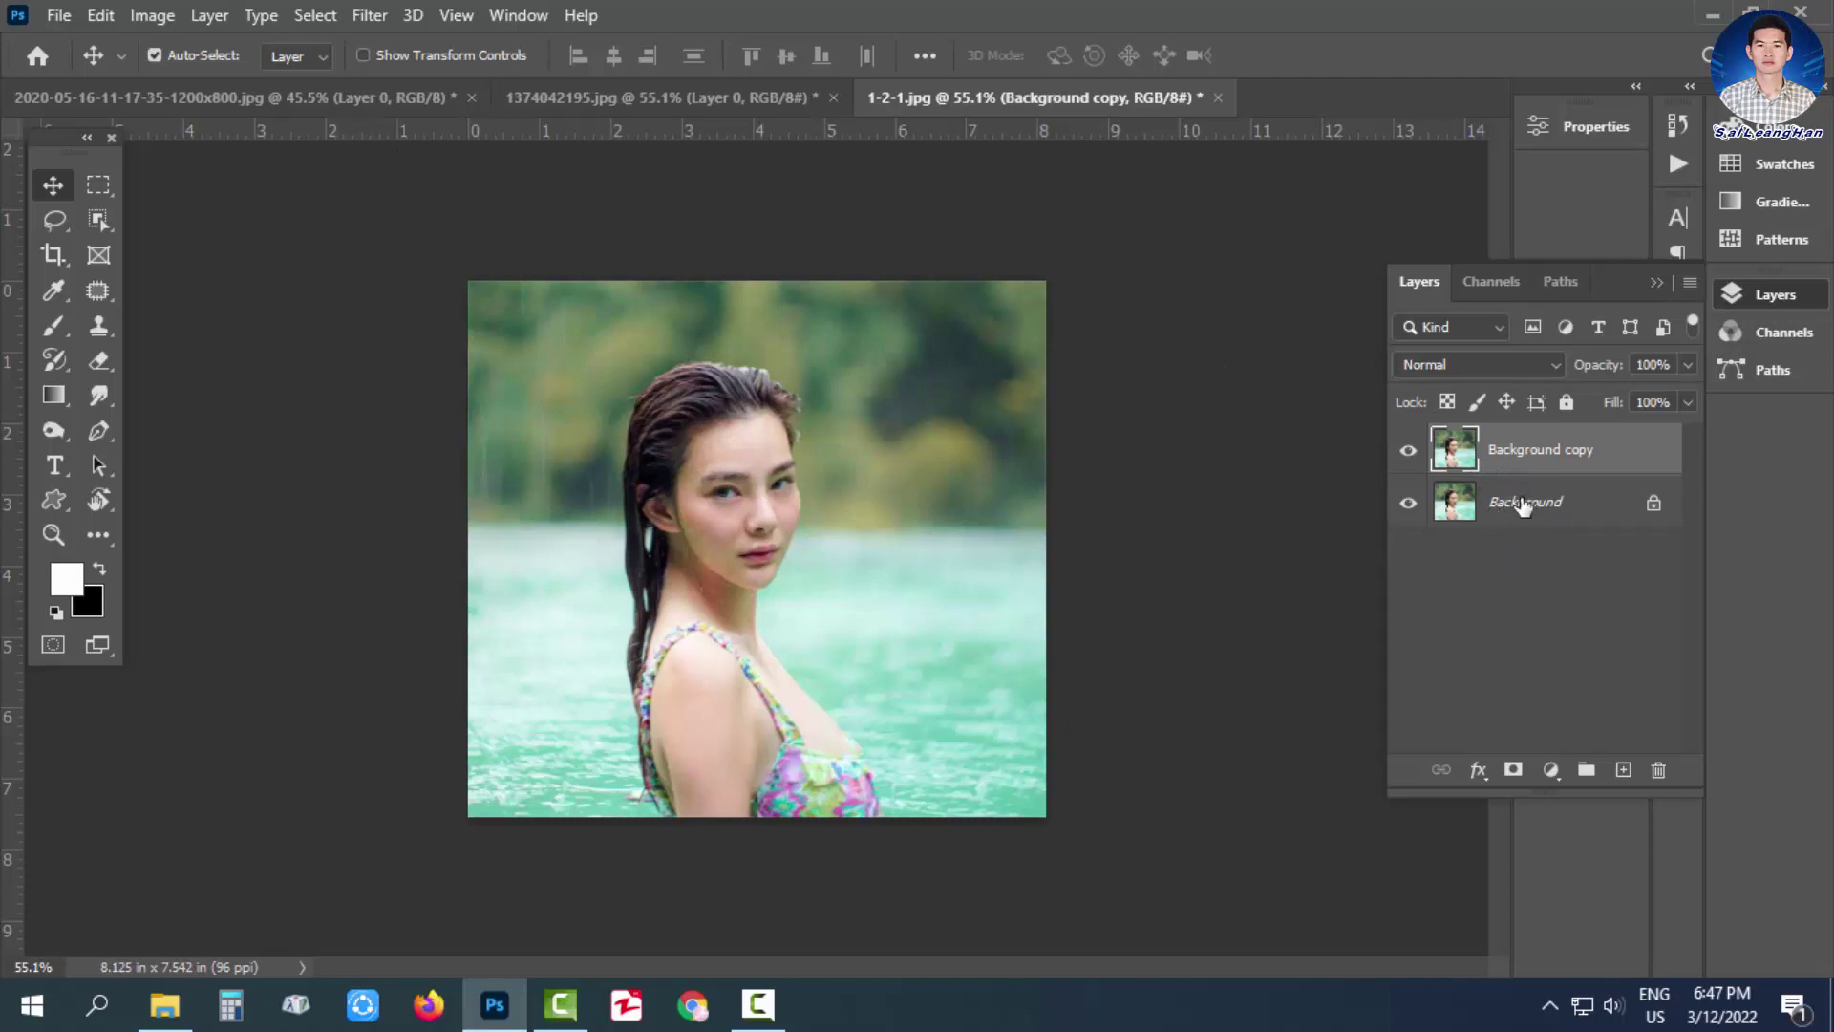
# Try to extend the canvas of 1-2-1.jpg on both sides and above with Crop.
pyautogui.click(44, 254)
pyautogui.moveTo(1042, 541); pyautogui.dragTo(1188, 541)
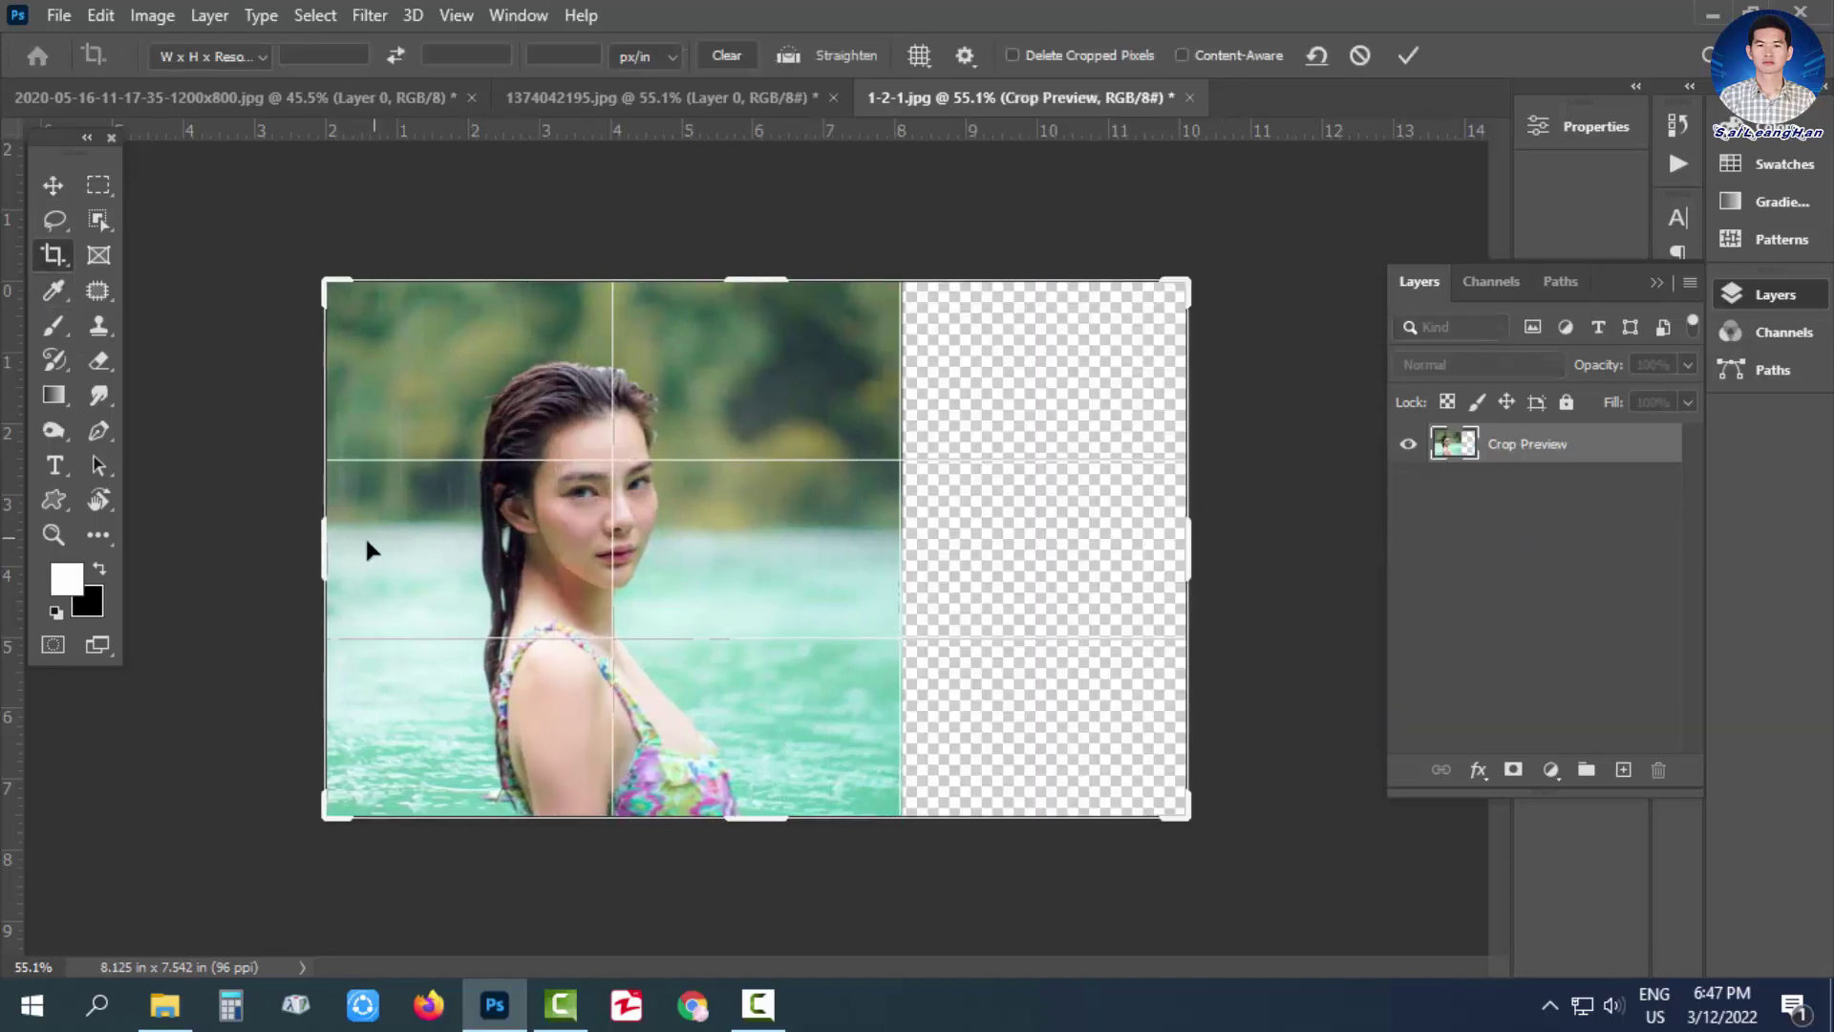
pyautogui.moveTo(319, 550); pyautogui.dragTo(229, 552)
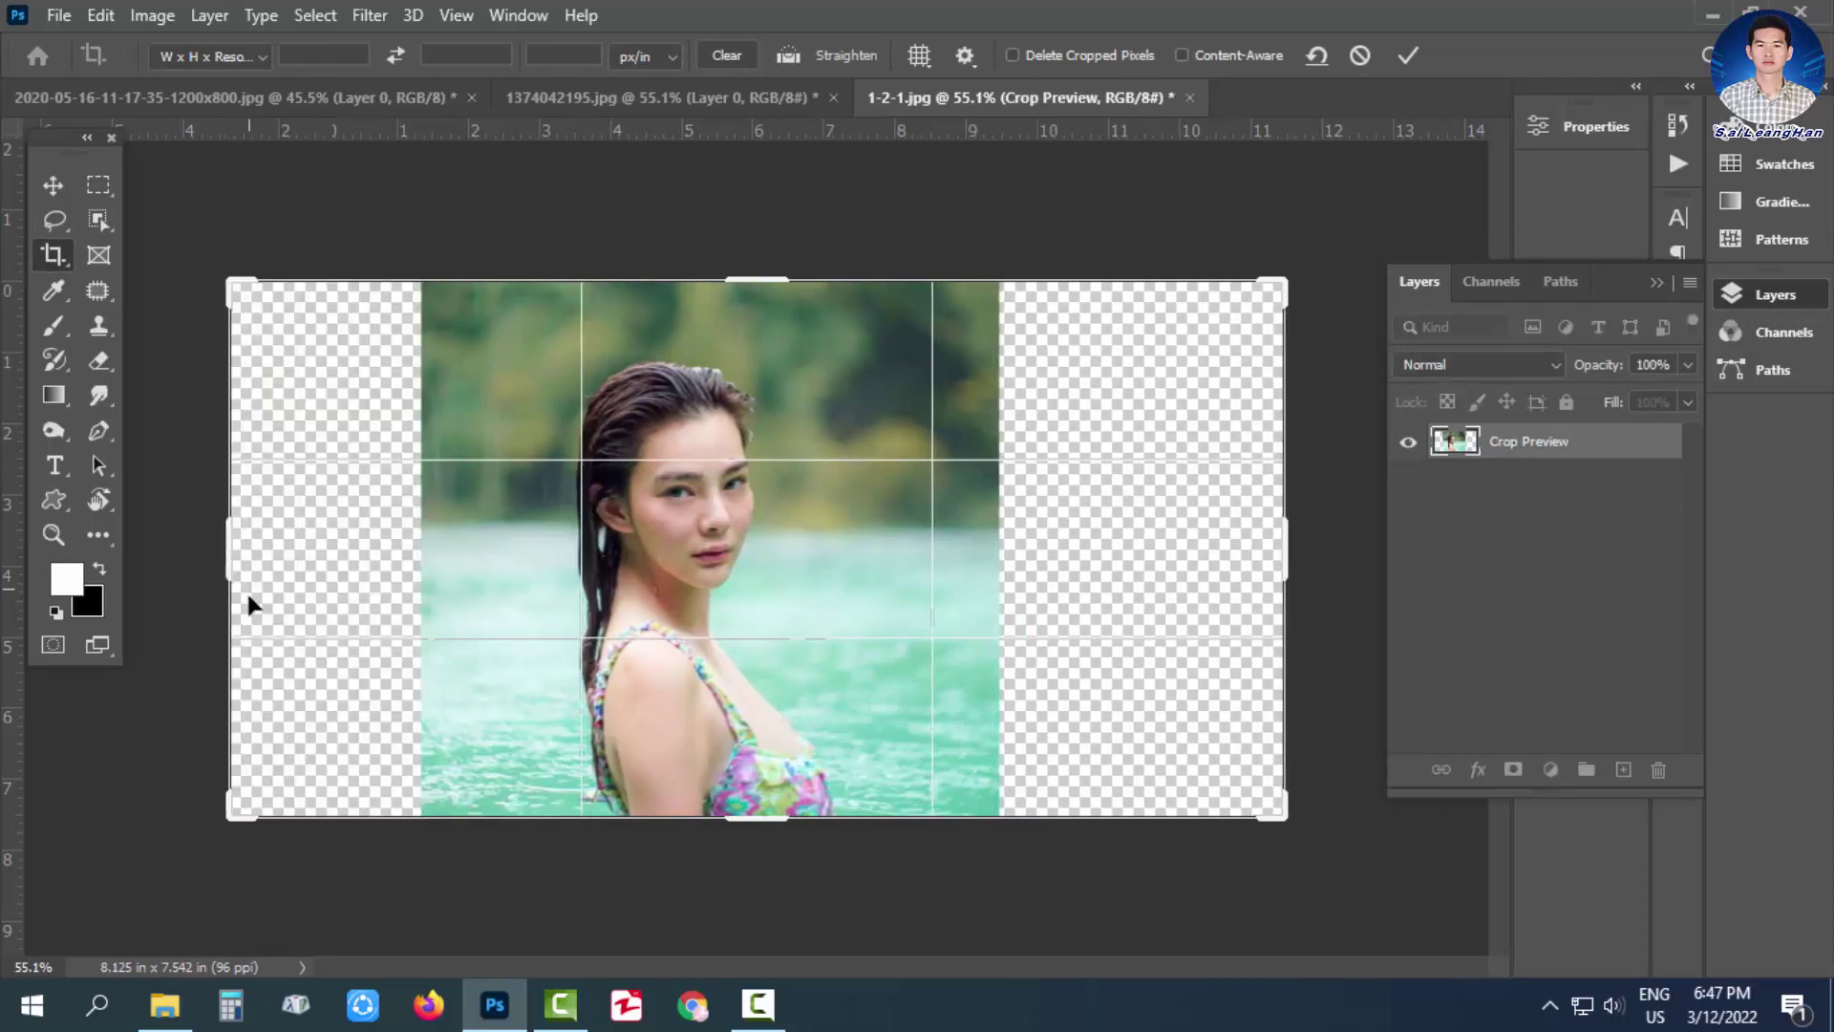
pyautogui.moveTo(758, 279); pyautogui.dragTo(758, 233)
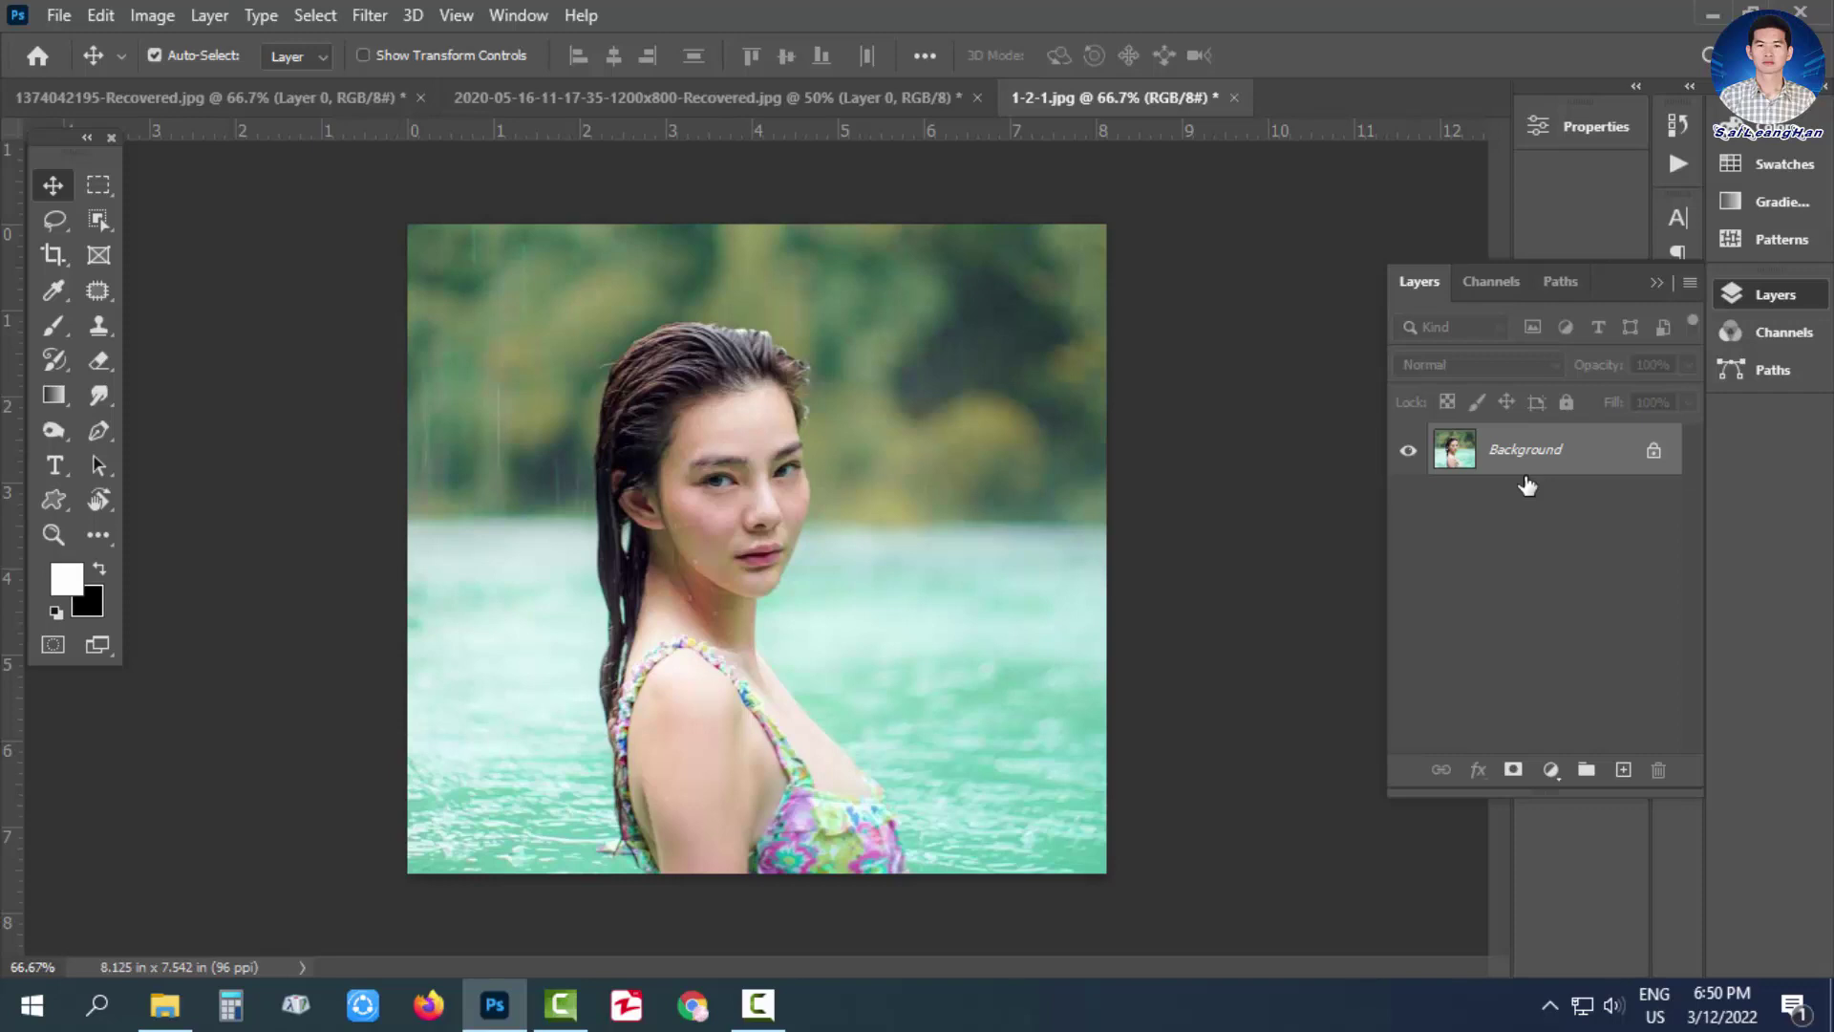
# Copy the Background layer of 1-2-1.jpg to a new layer and hide the original.
pyautogui.hotkey('ctrl', 'j')
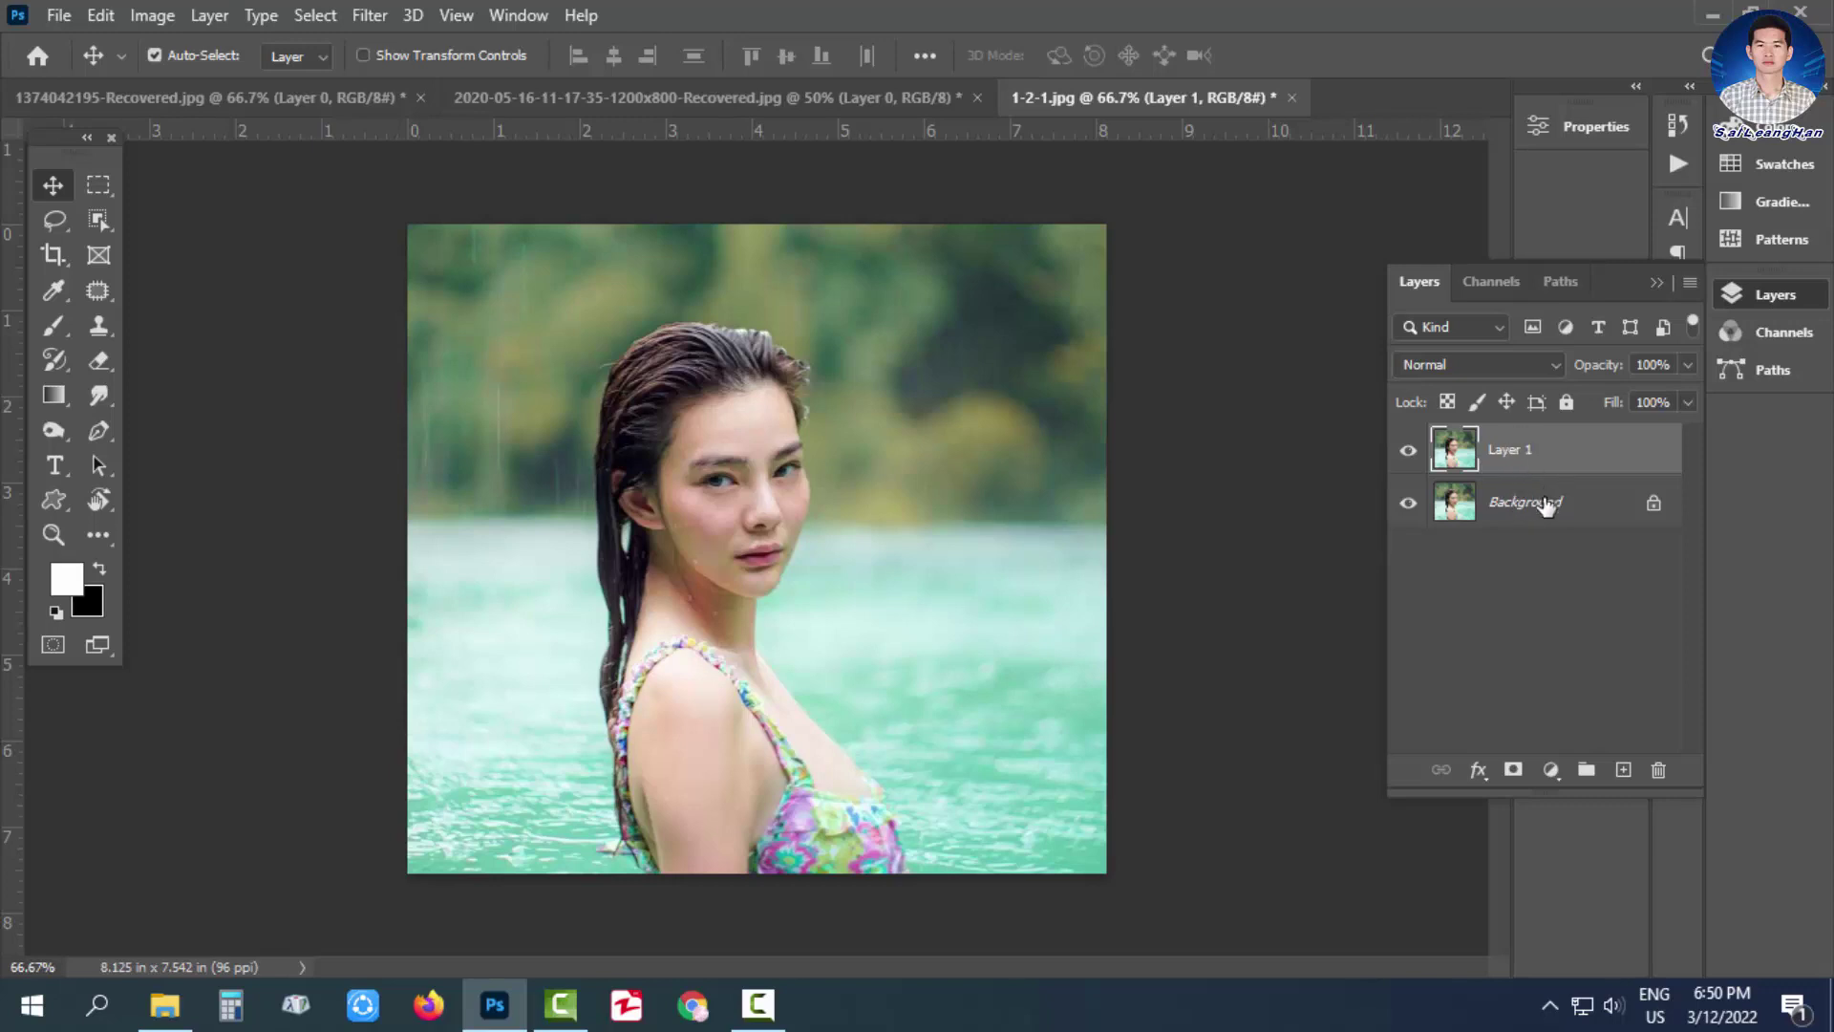
pyautogui.click(1411, 504)
# With Delete Cropped Pixels off, extend the canvas on both sides and above with Crop to about 15.16 × 8.48 in.
pyautogui.click(53, 254)
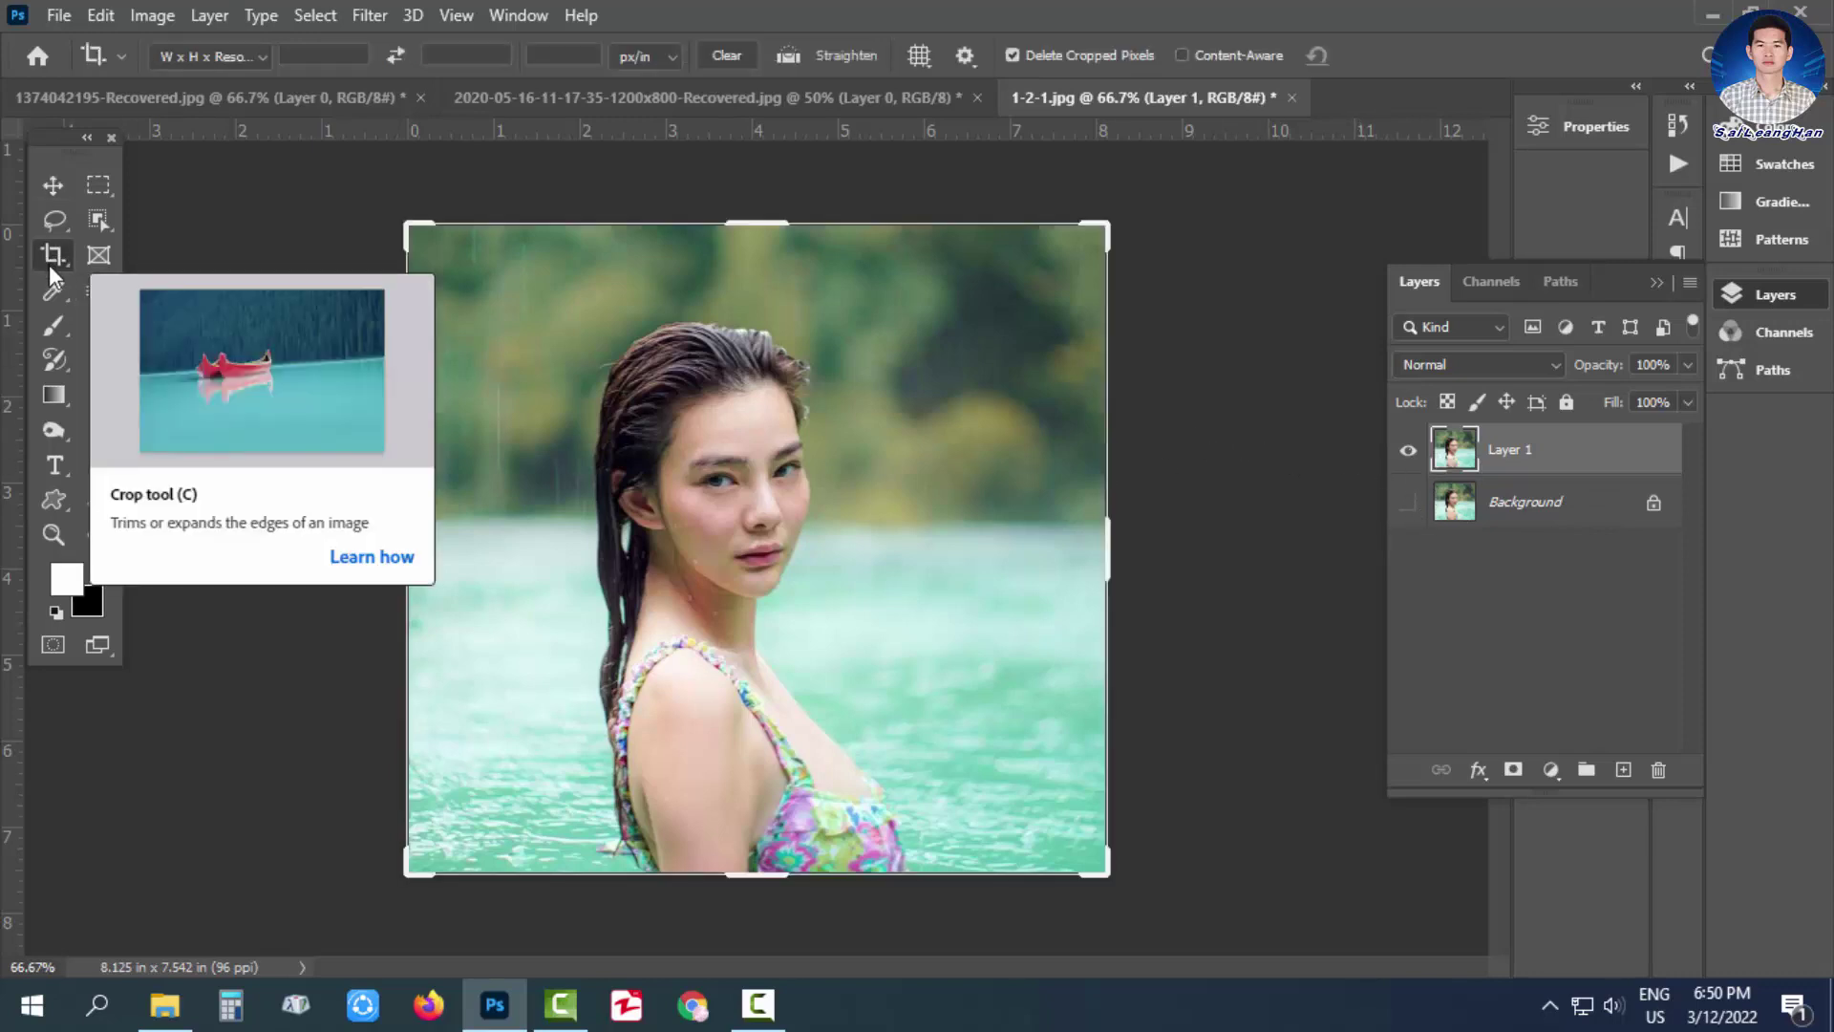
pyautogui.click(203, 60)
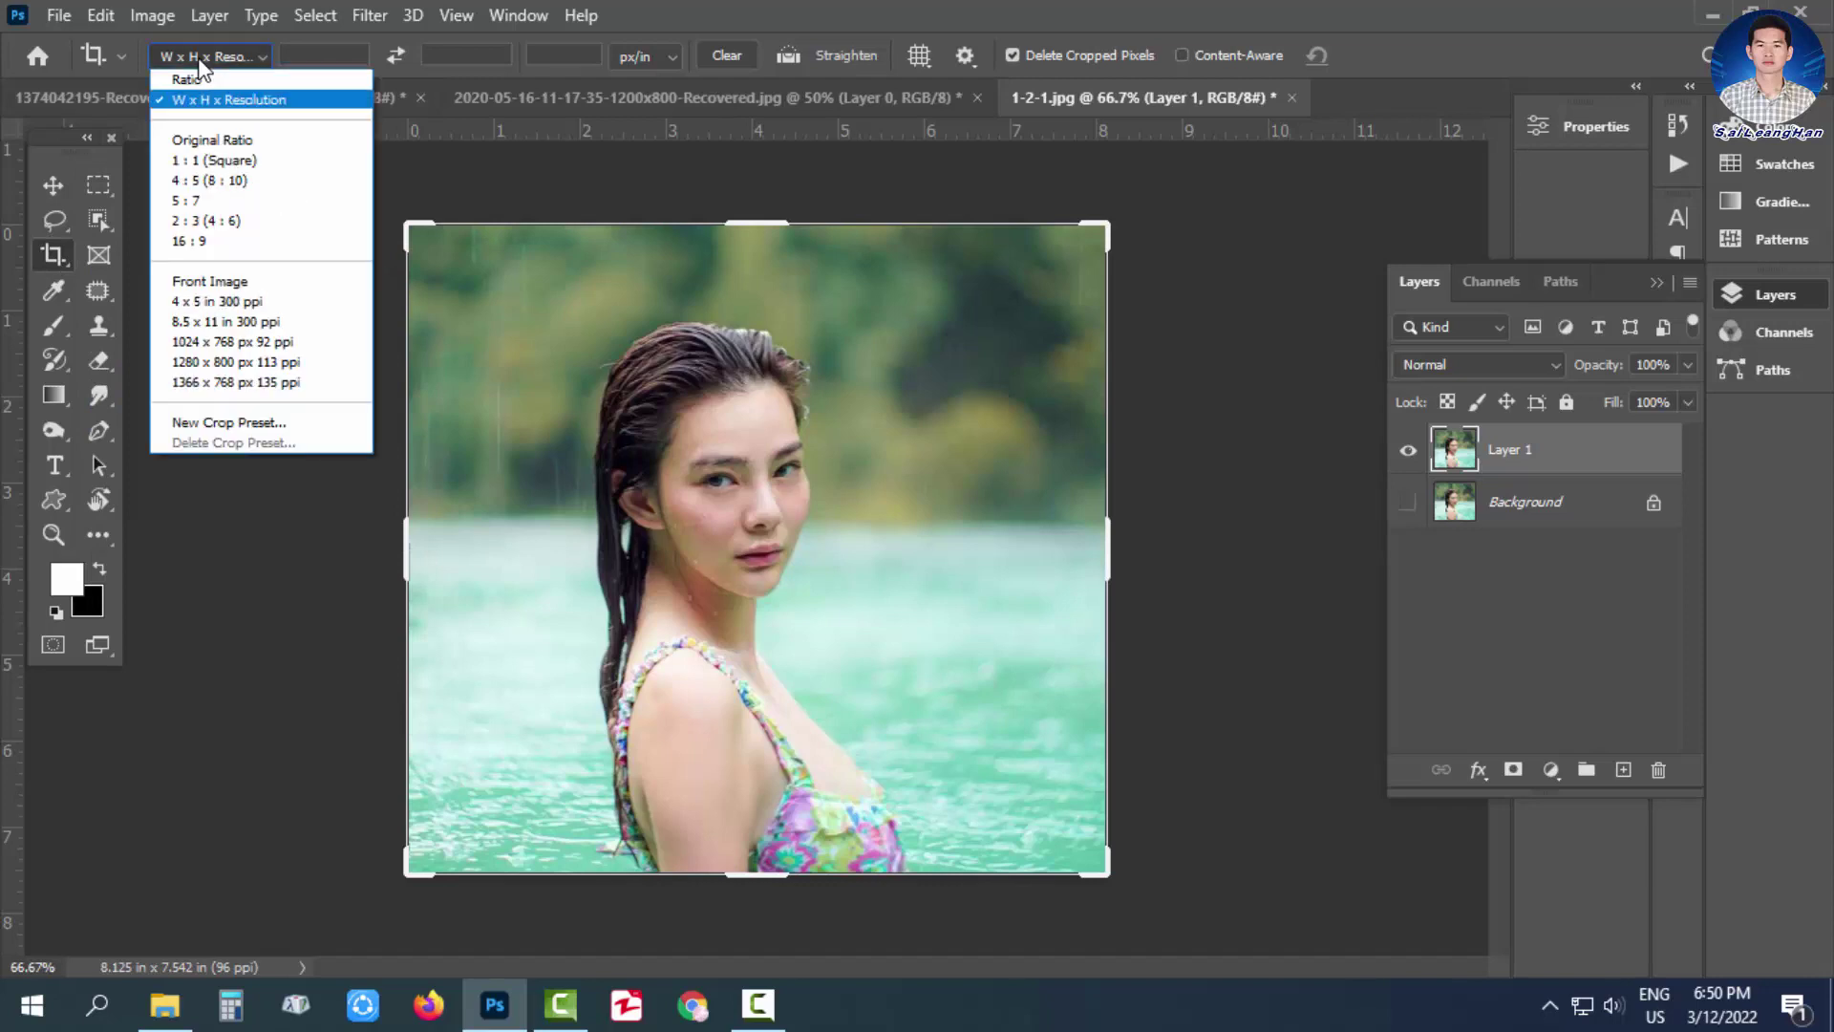
pyautogui.click(201, 91)
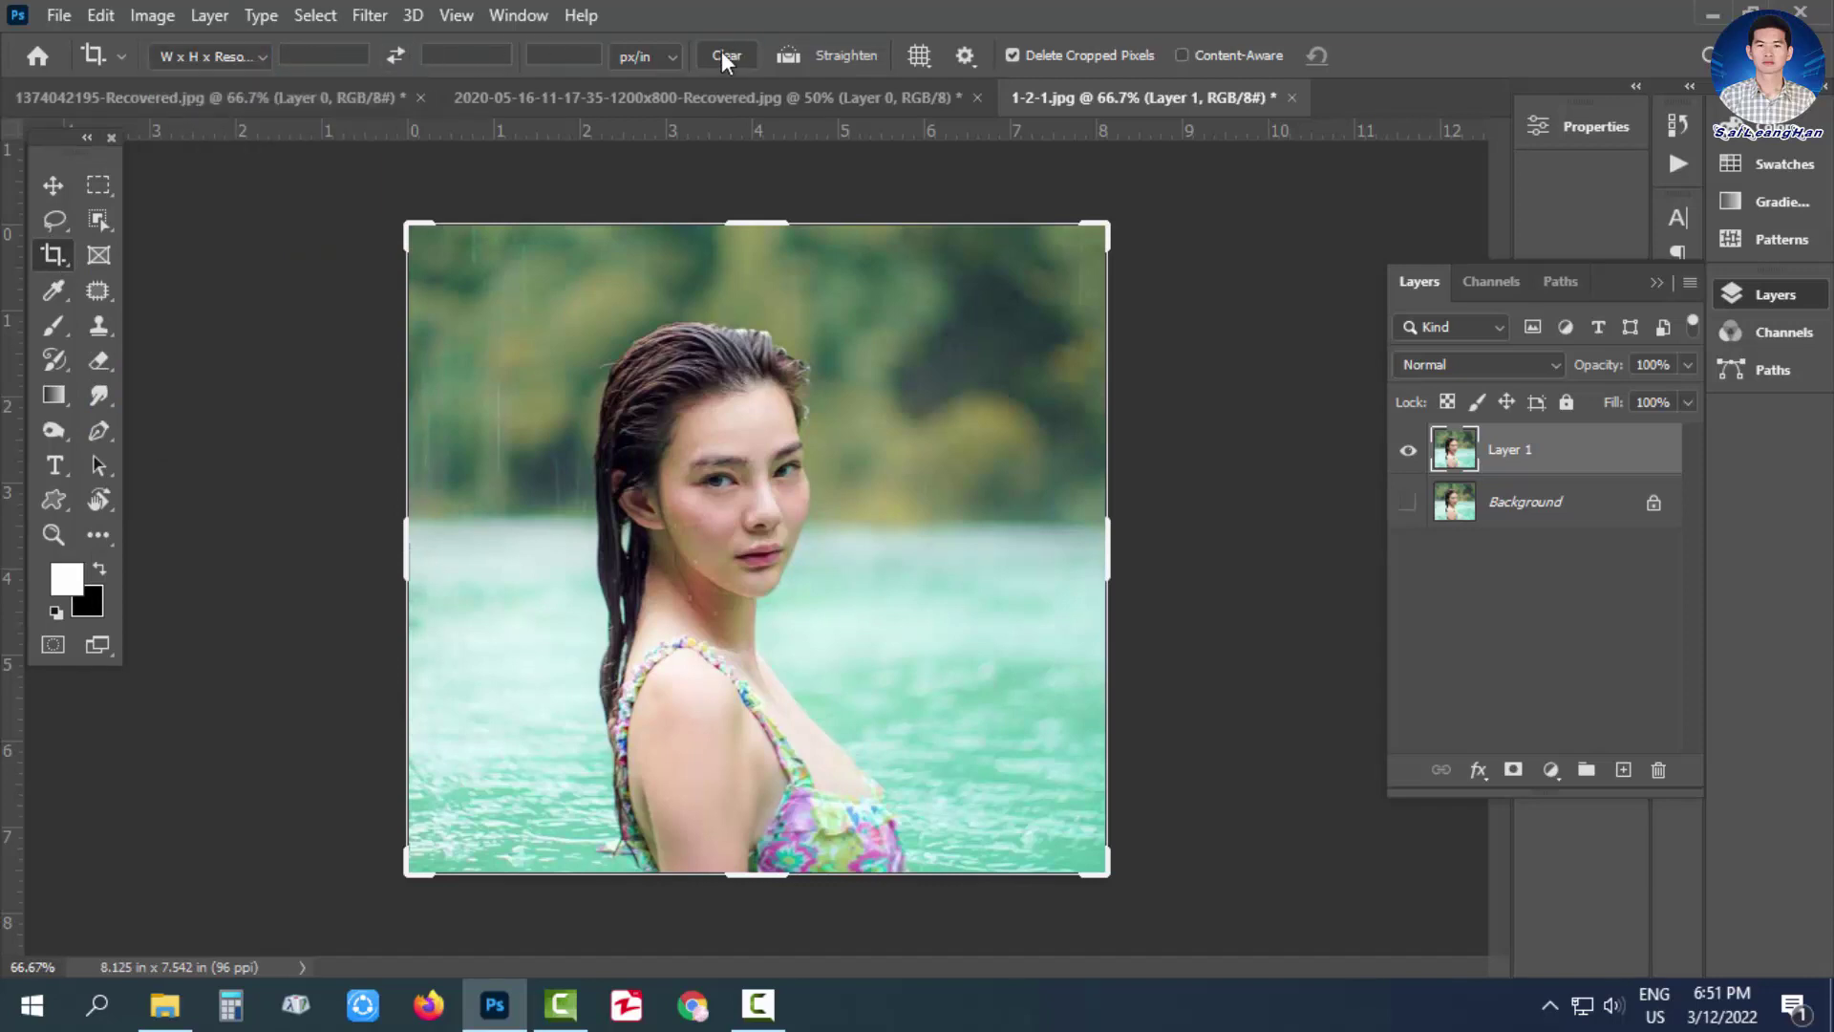
pyautogui.click(1017, 57)
pyautogui.moveTo(1111, 552); pyautogui.dragTo(1288, 565)
pyautogui.moveTo(238, 557); pyautogui.dragTo(105, 559)
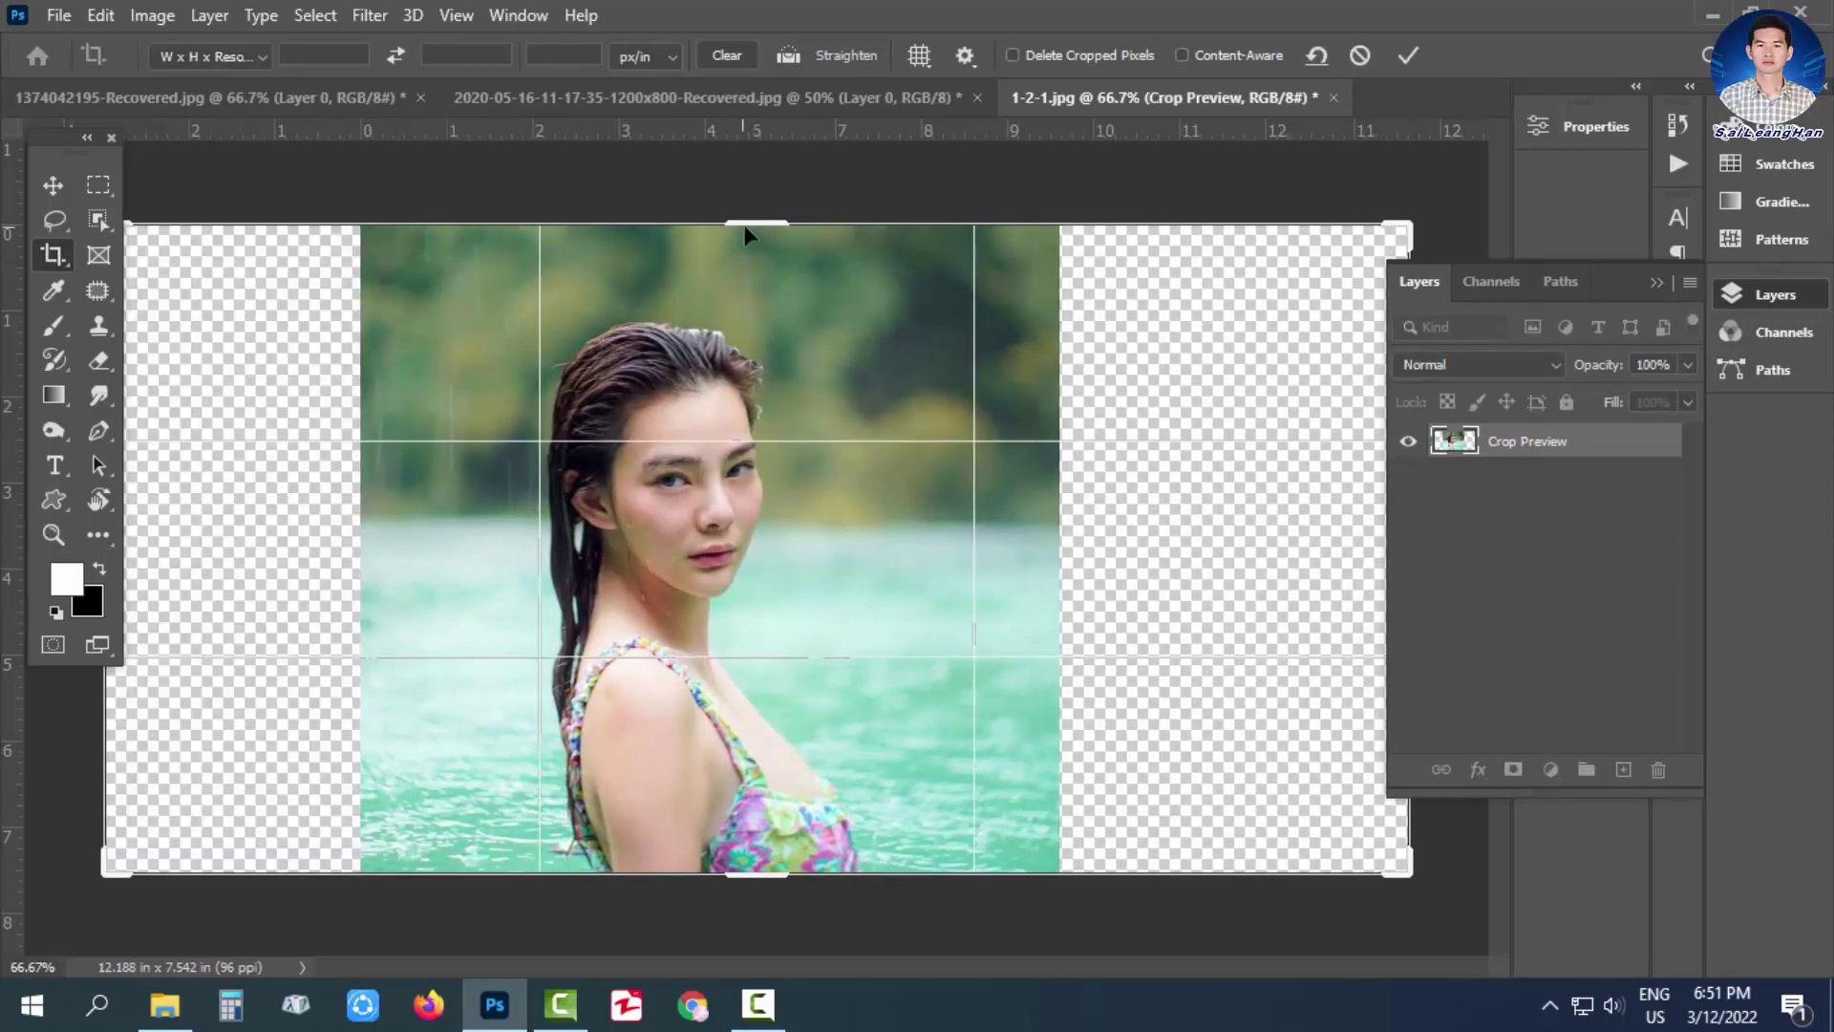
pyautogui.moveTo(758, 217); pyautogui.dragTo(761, 180)
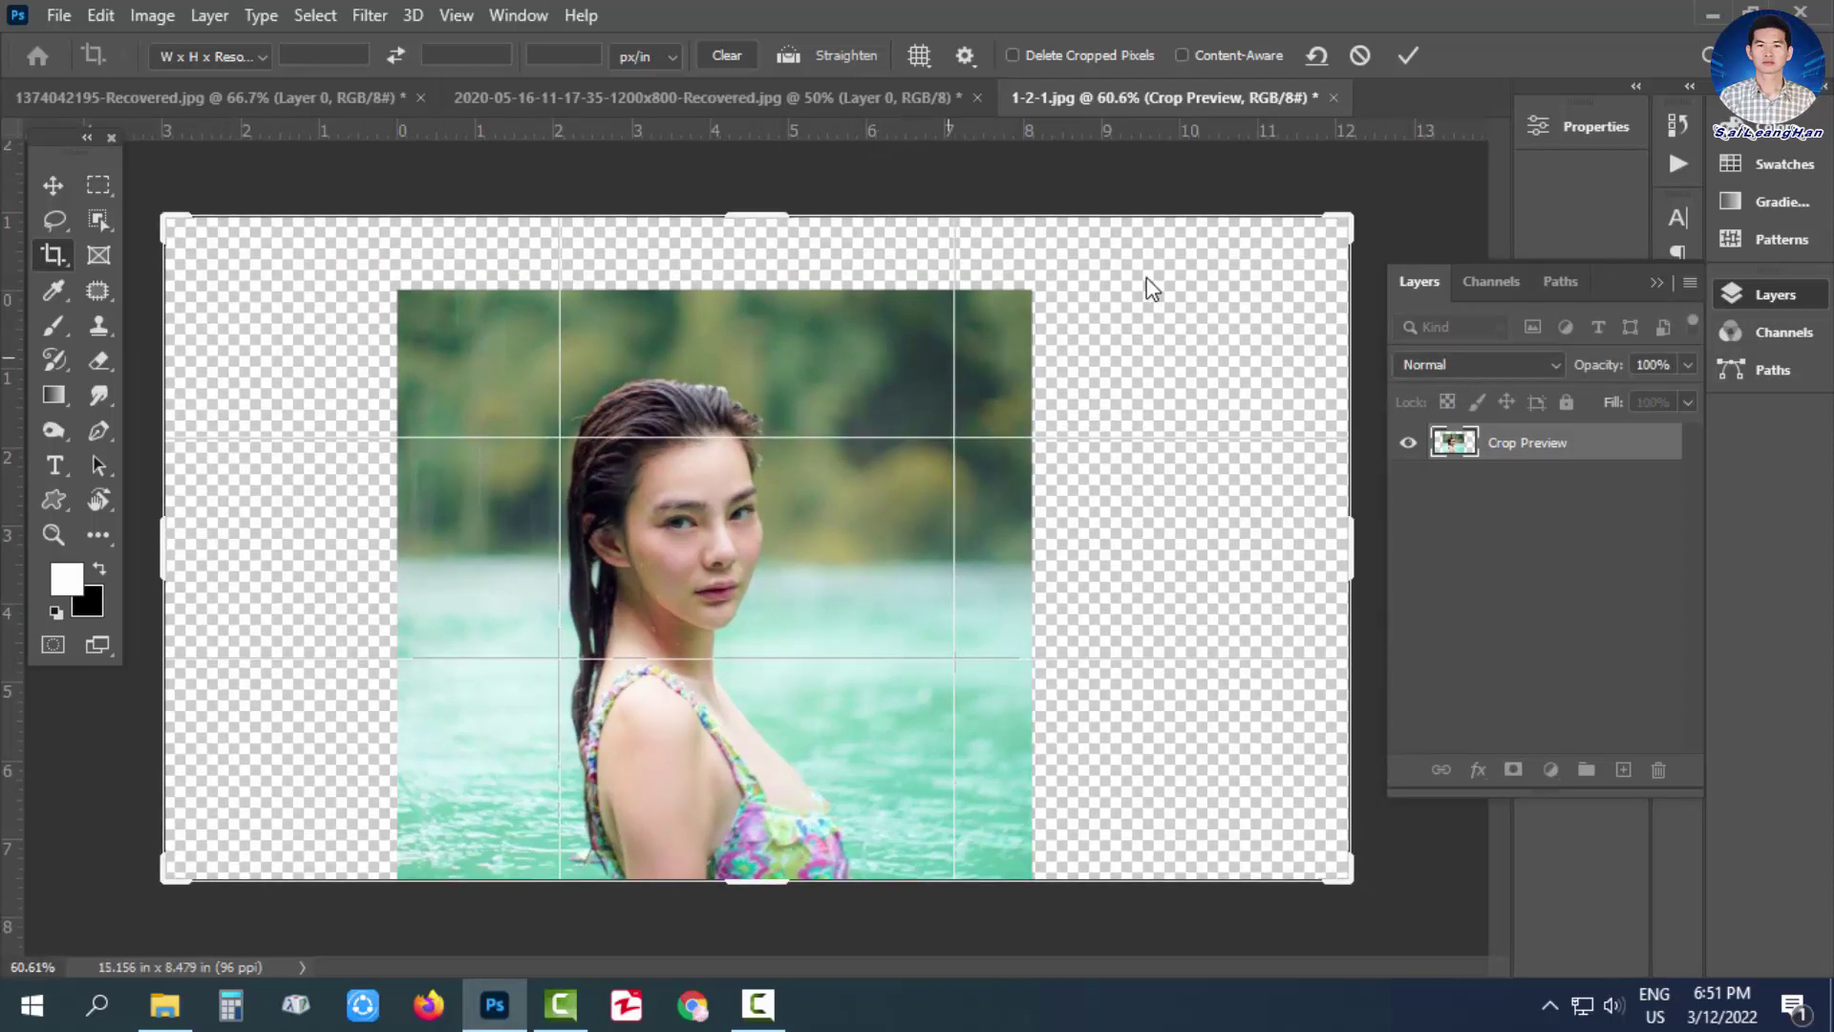
pyautogui.click(1406, 54)
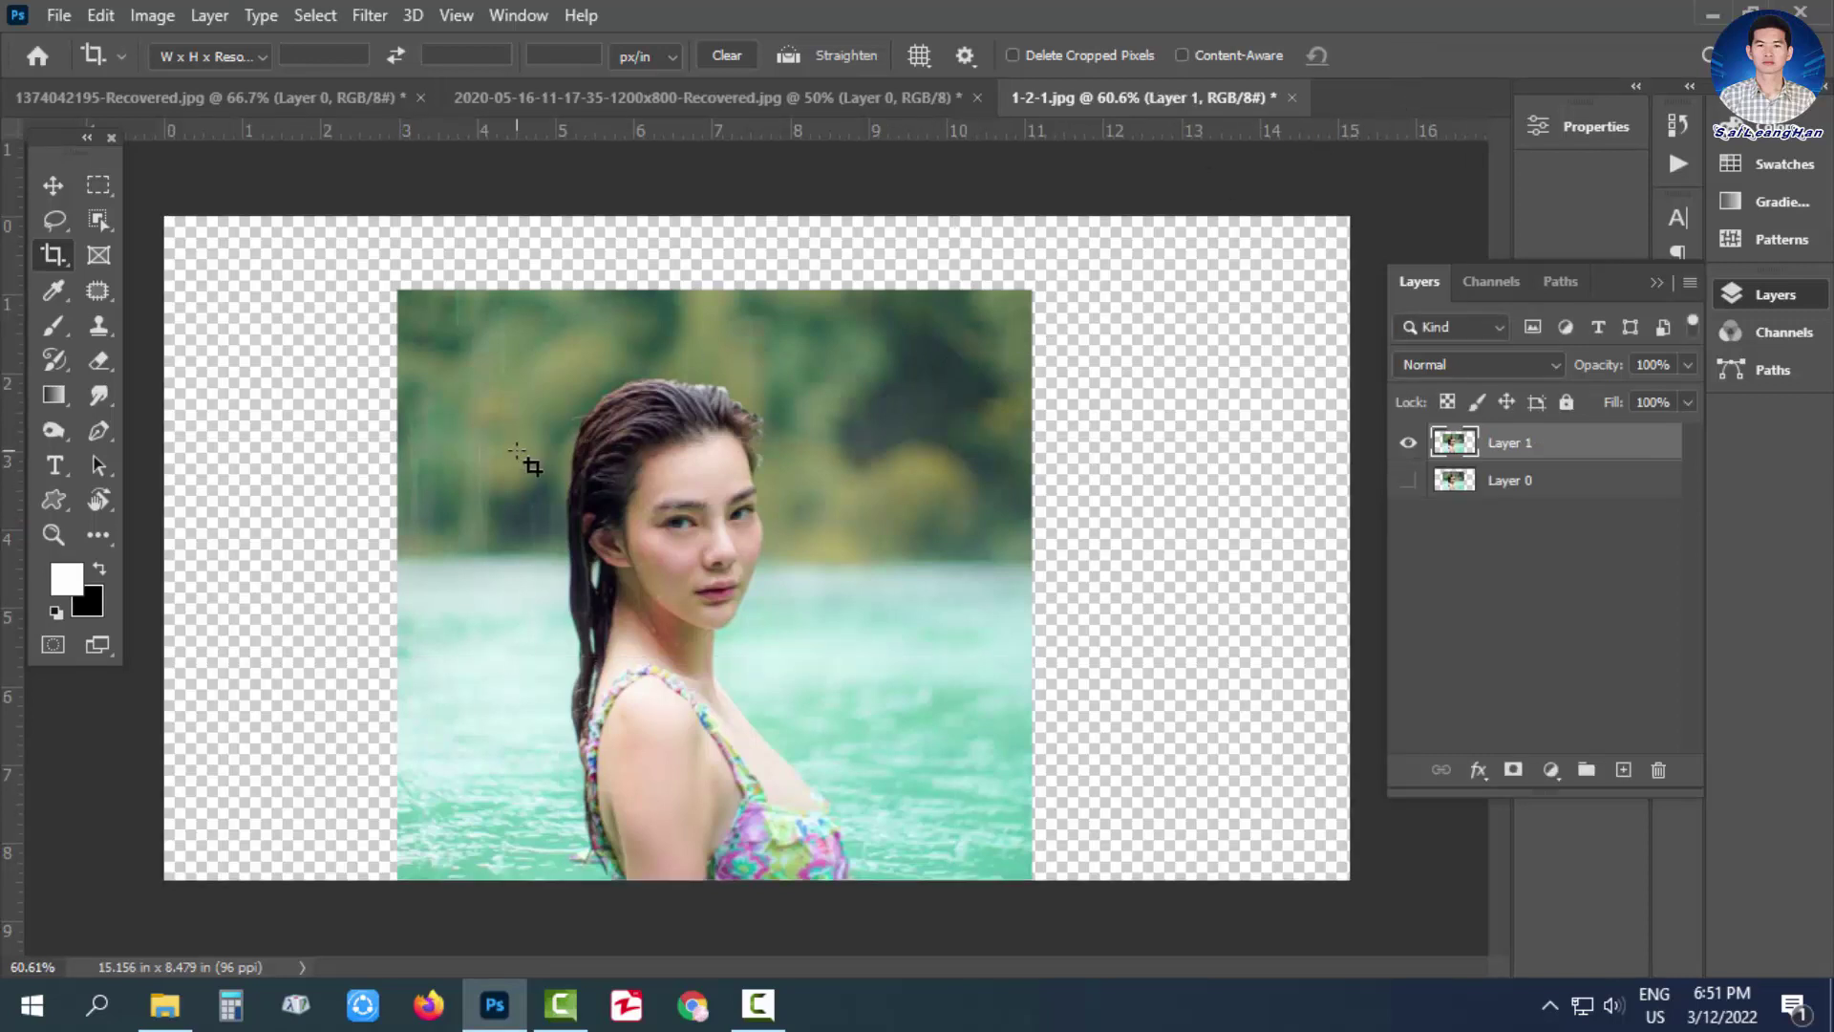
# Try to widen Layer 1 on both sides with Content-Aware Scale without protecting the woman.
pyautogui.click(101, 17)
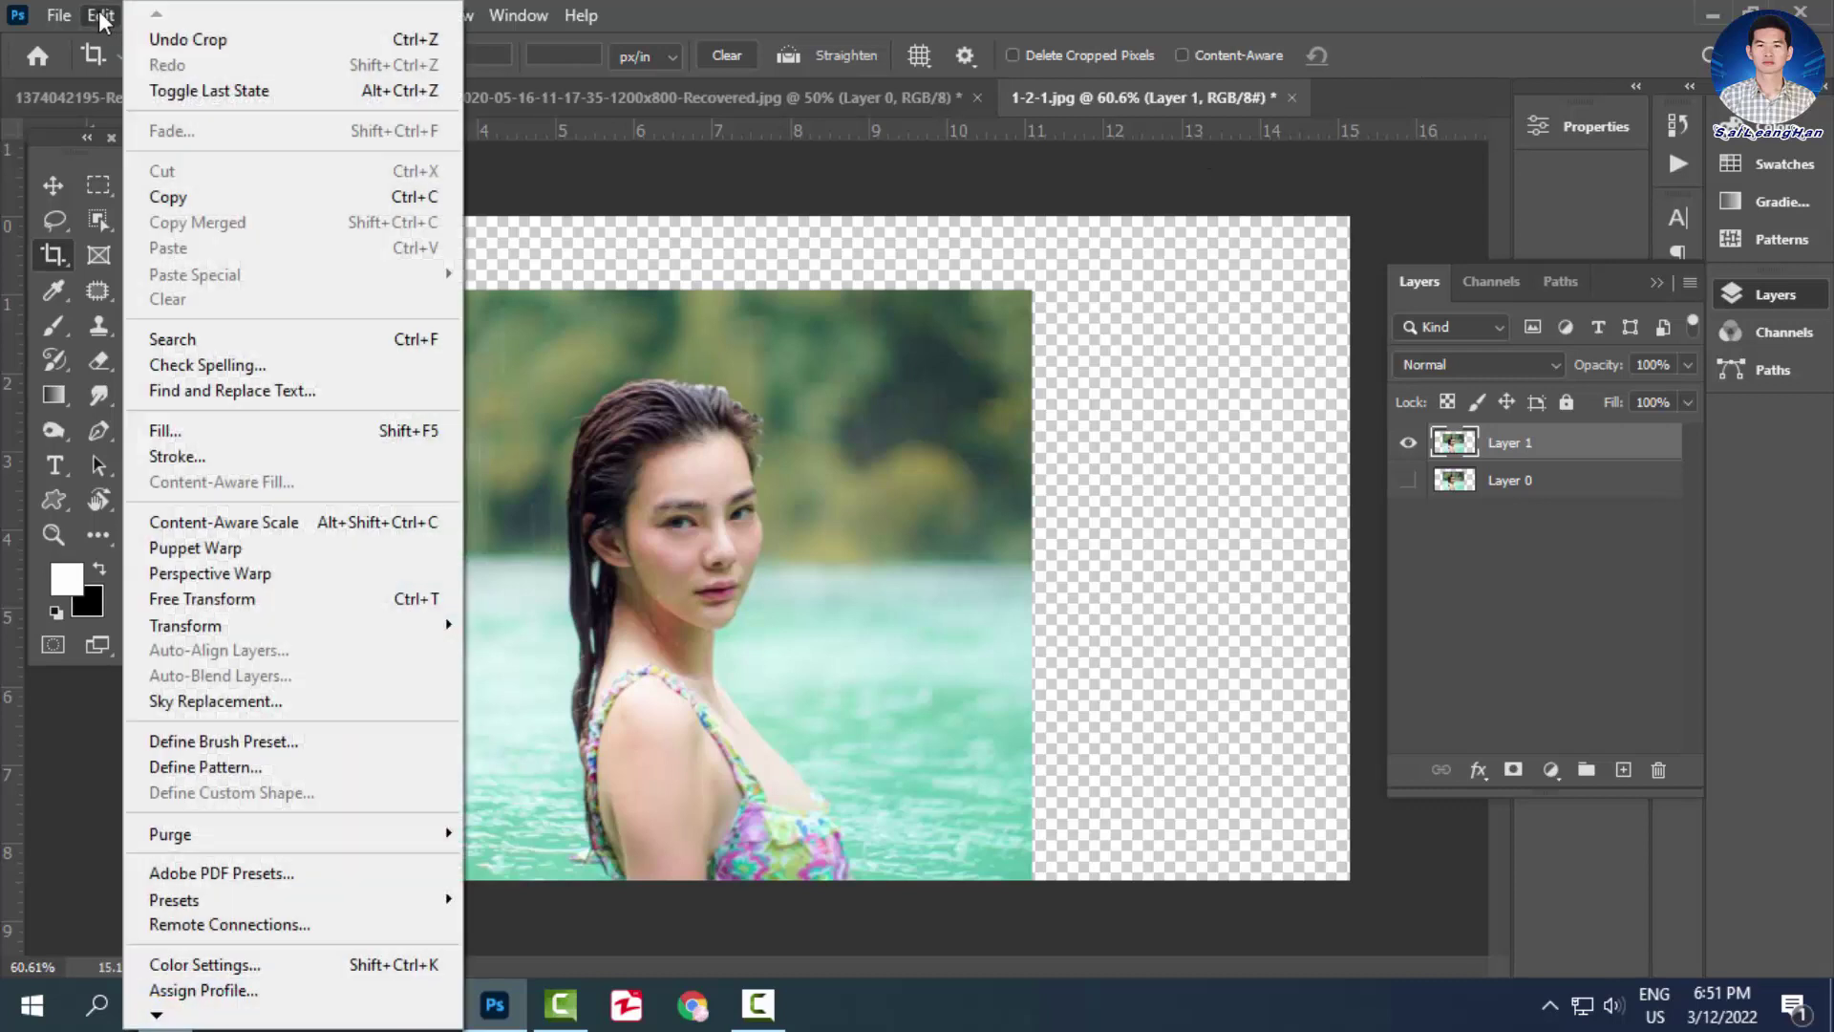
pyautogui.click(187, 522)
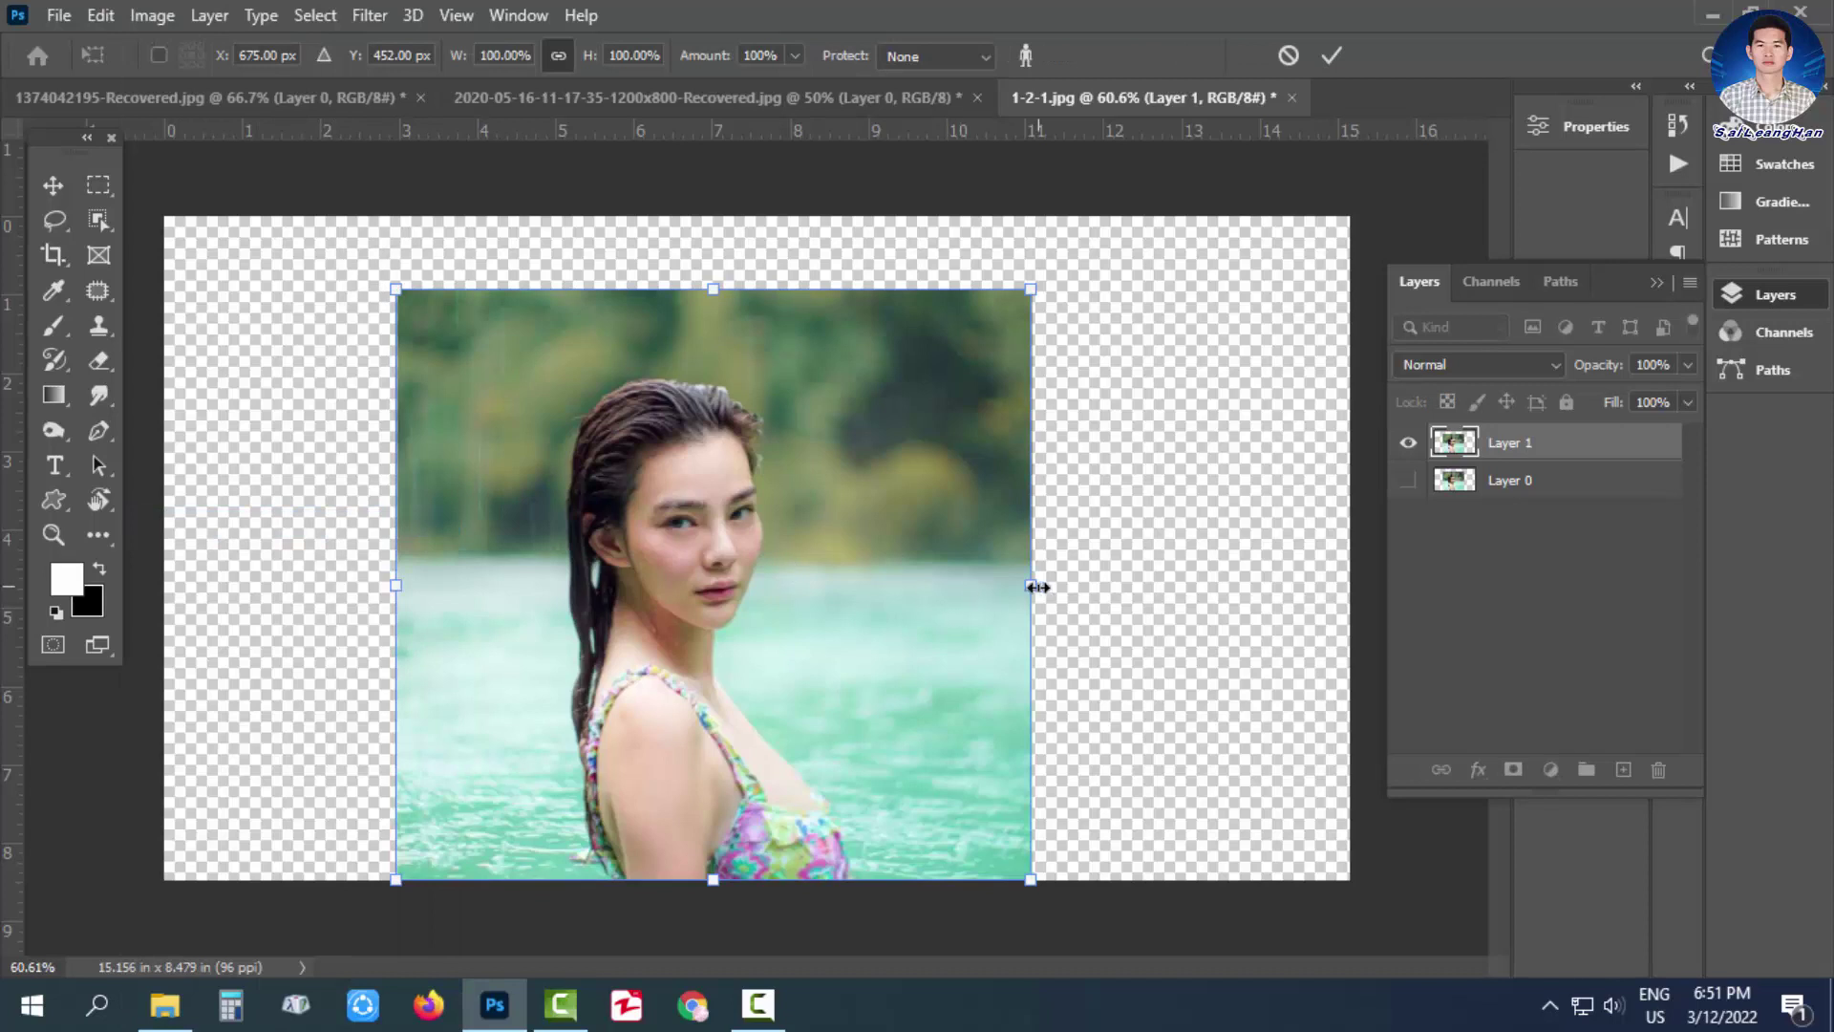
pyautogui.moveTo(1035, 586); pyautogui.dragTo(1083, 599)
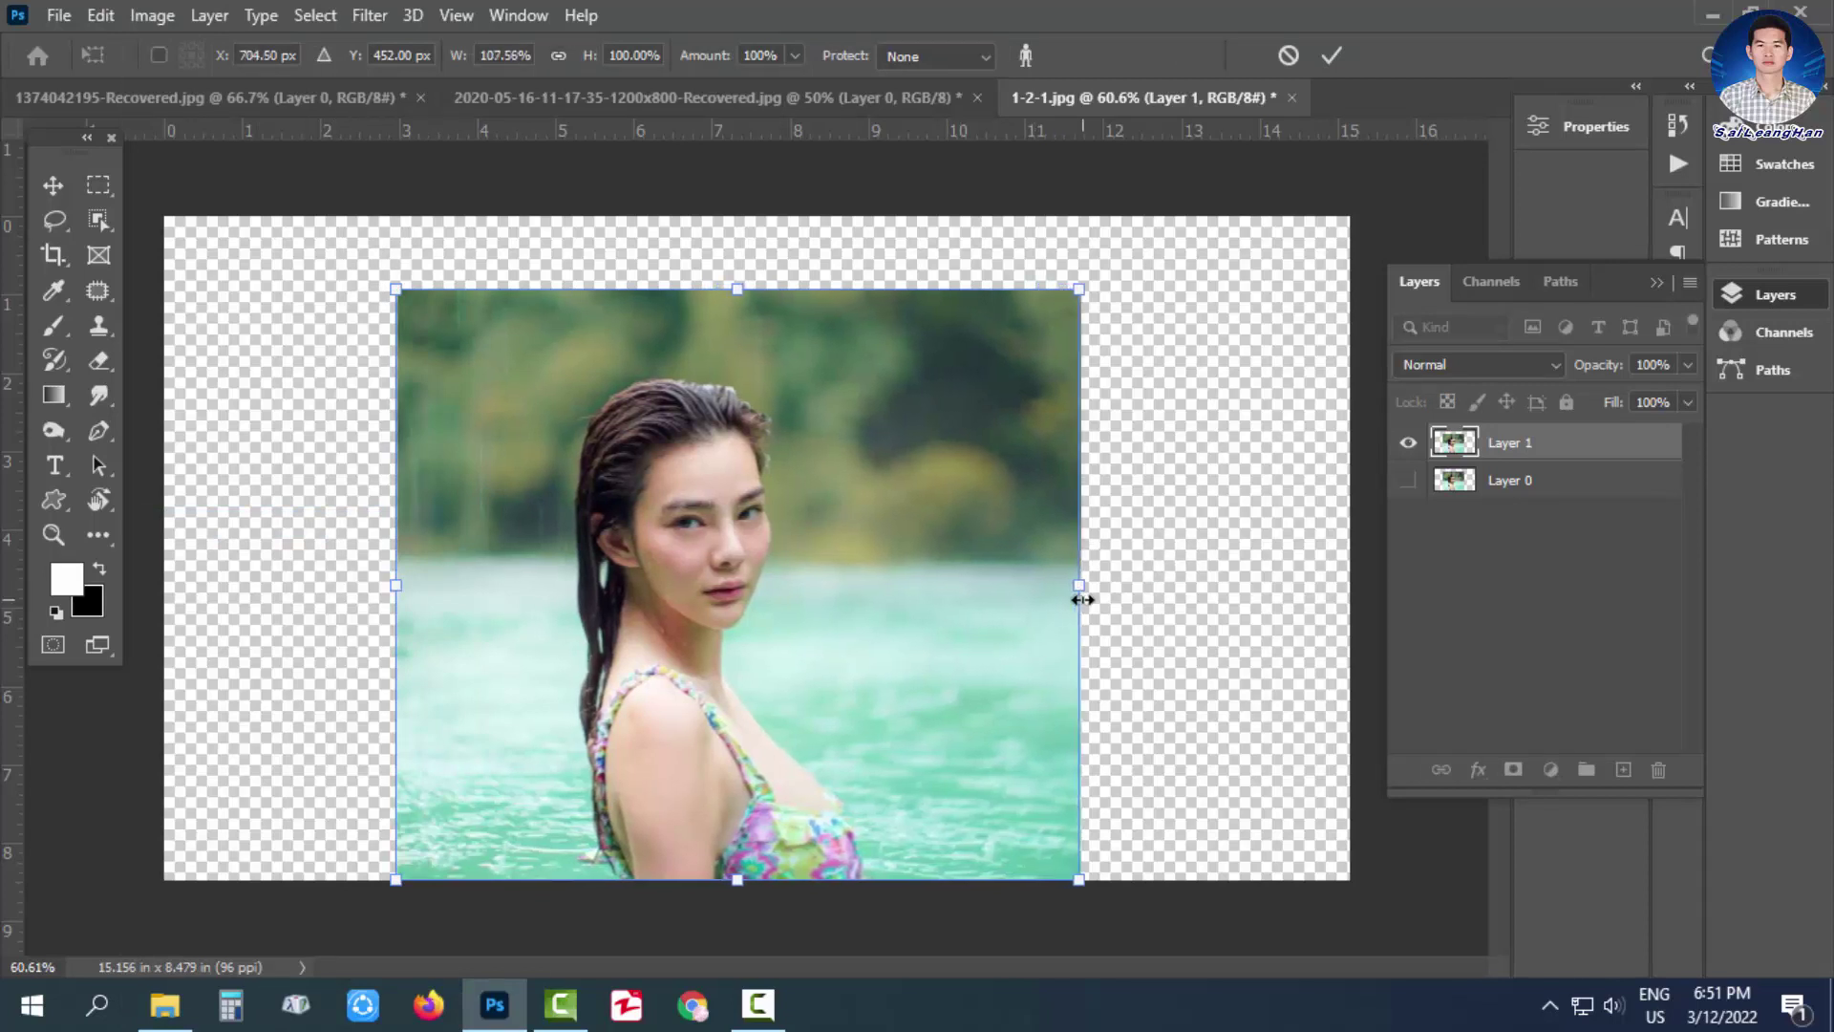
pyautogui.moveTo(401, 589); pyautogui.dragTo(263, 581)
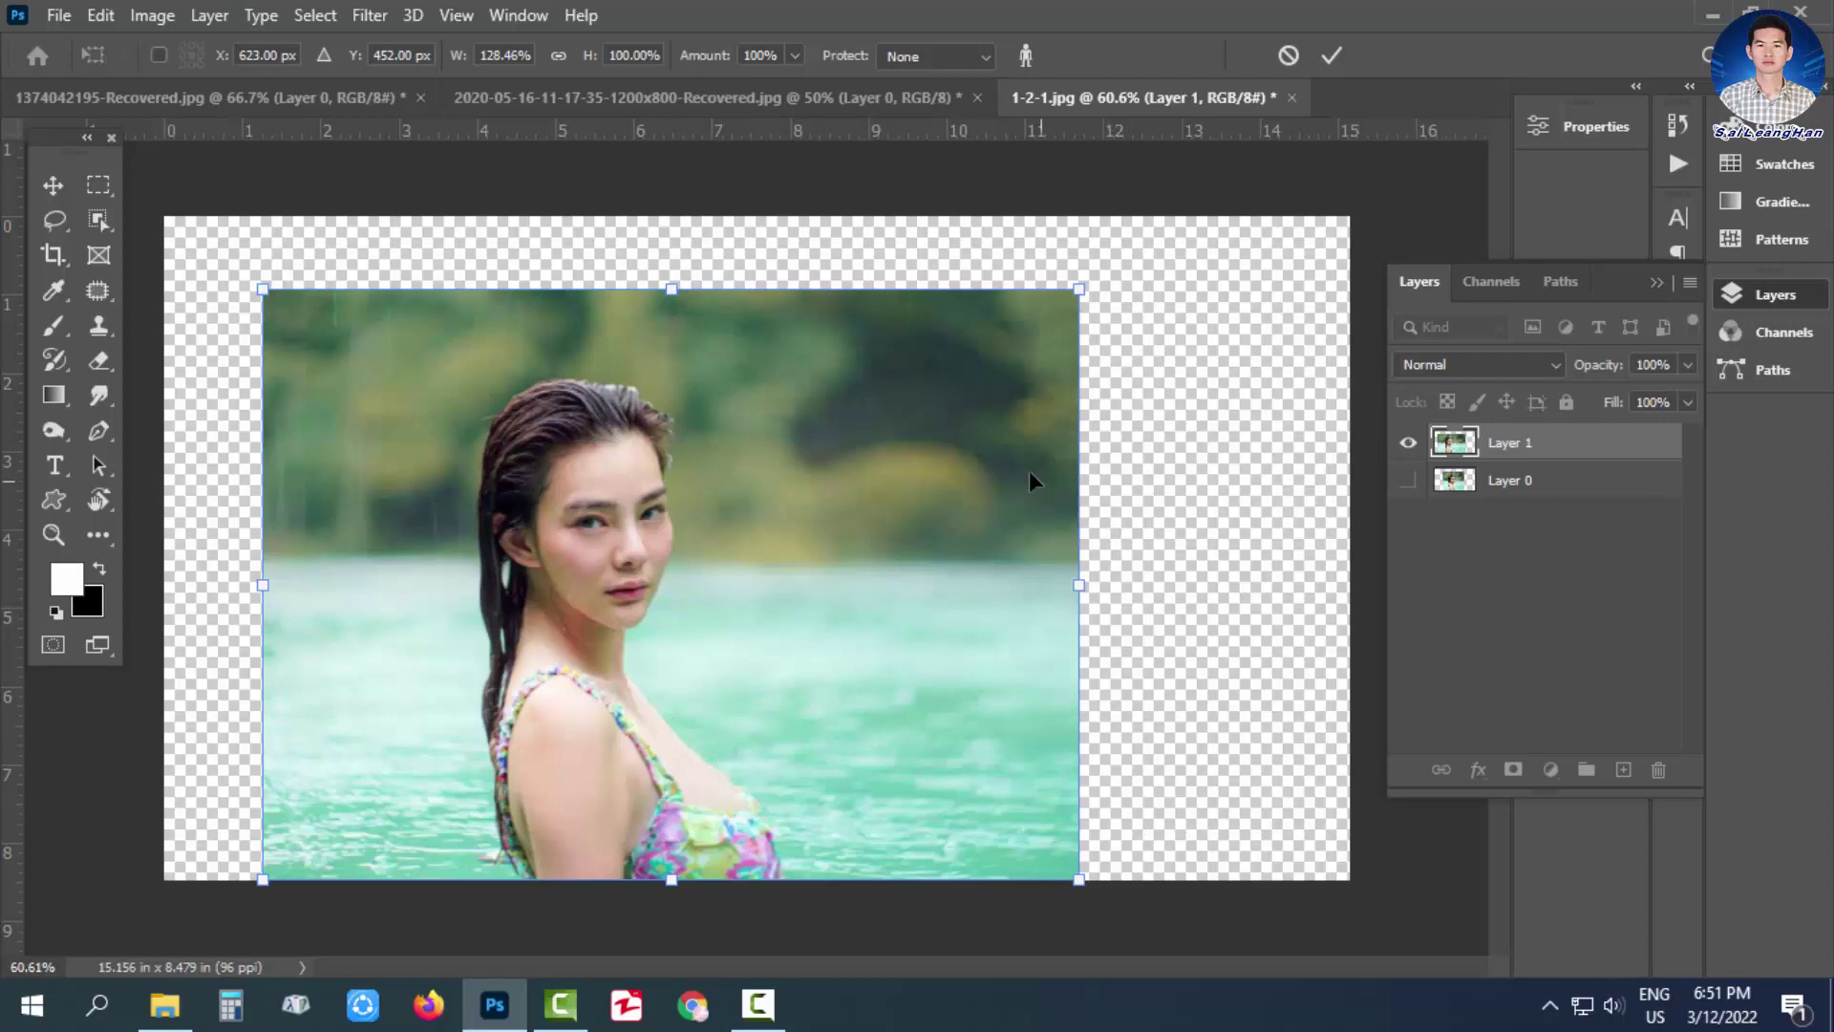
pyautogui.hotkey('ctrl', 'z')
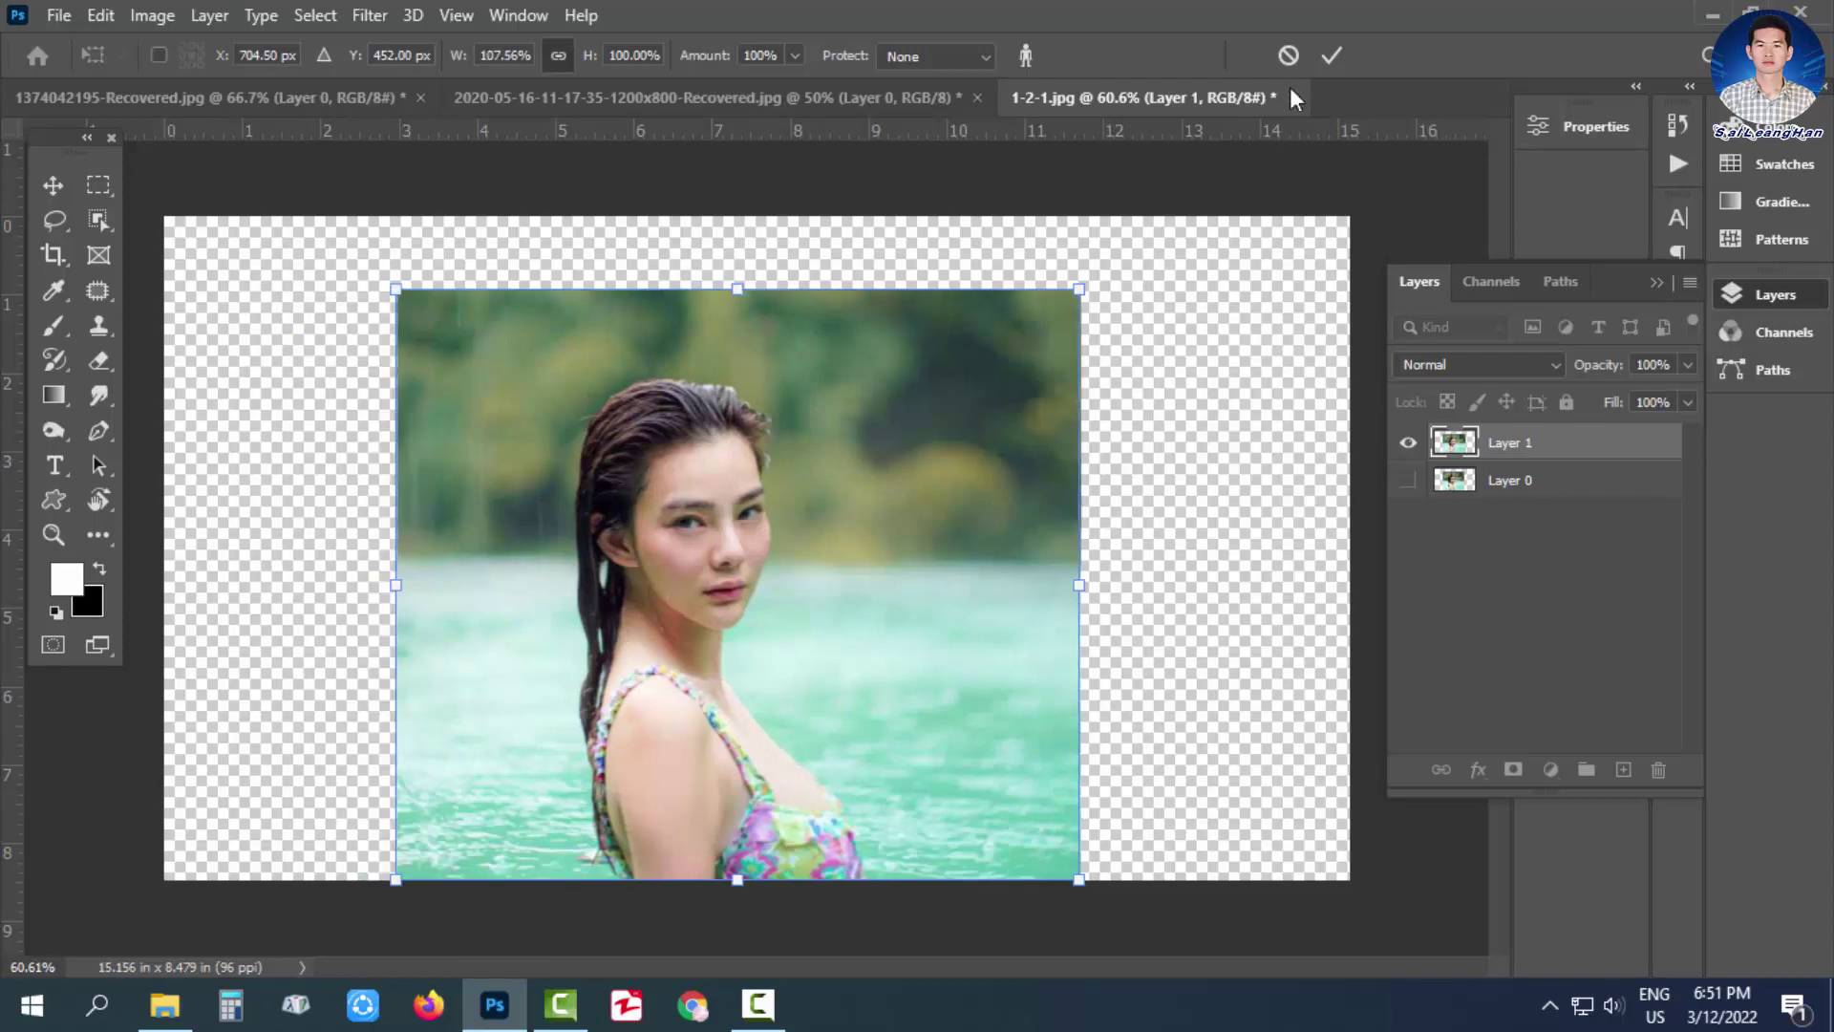
pyautogui.hotkey('ctrl', 'z')
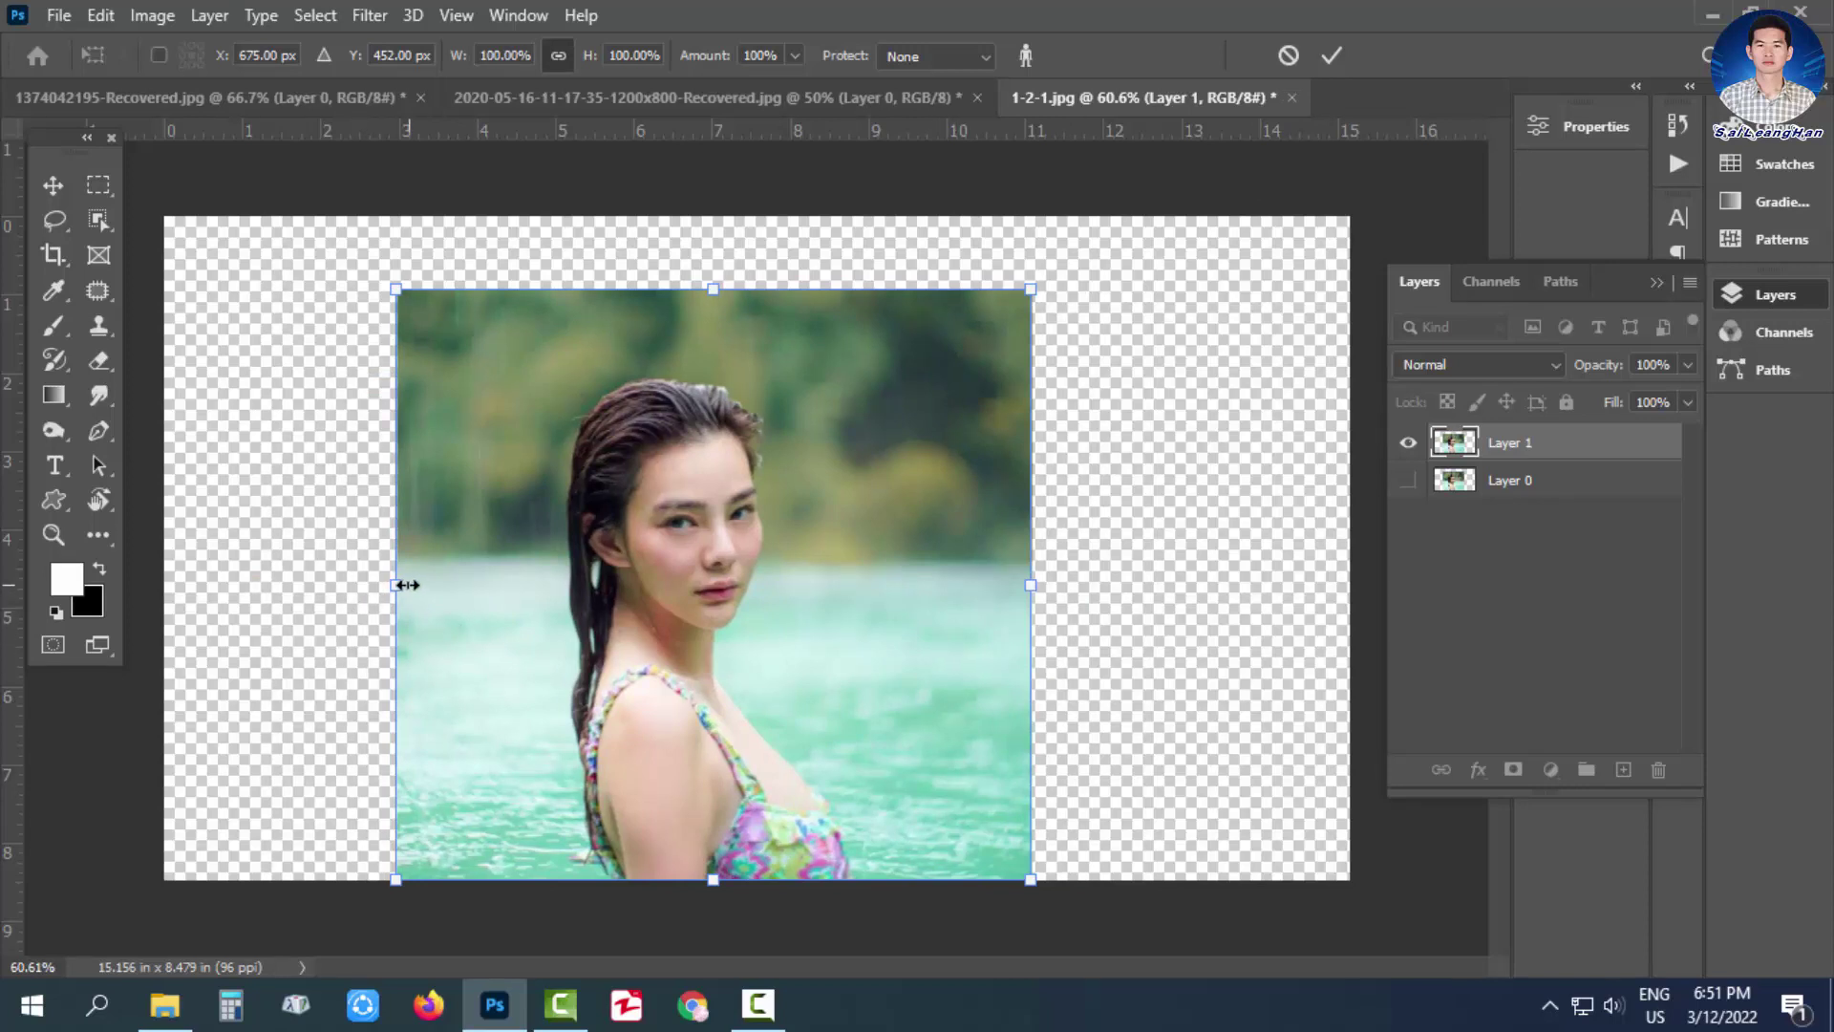
pyautogui.moveTo(380, 584); pyautogui.dragTo(371, 584)
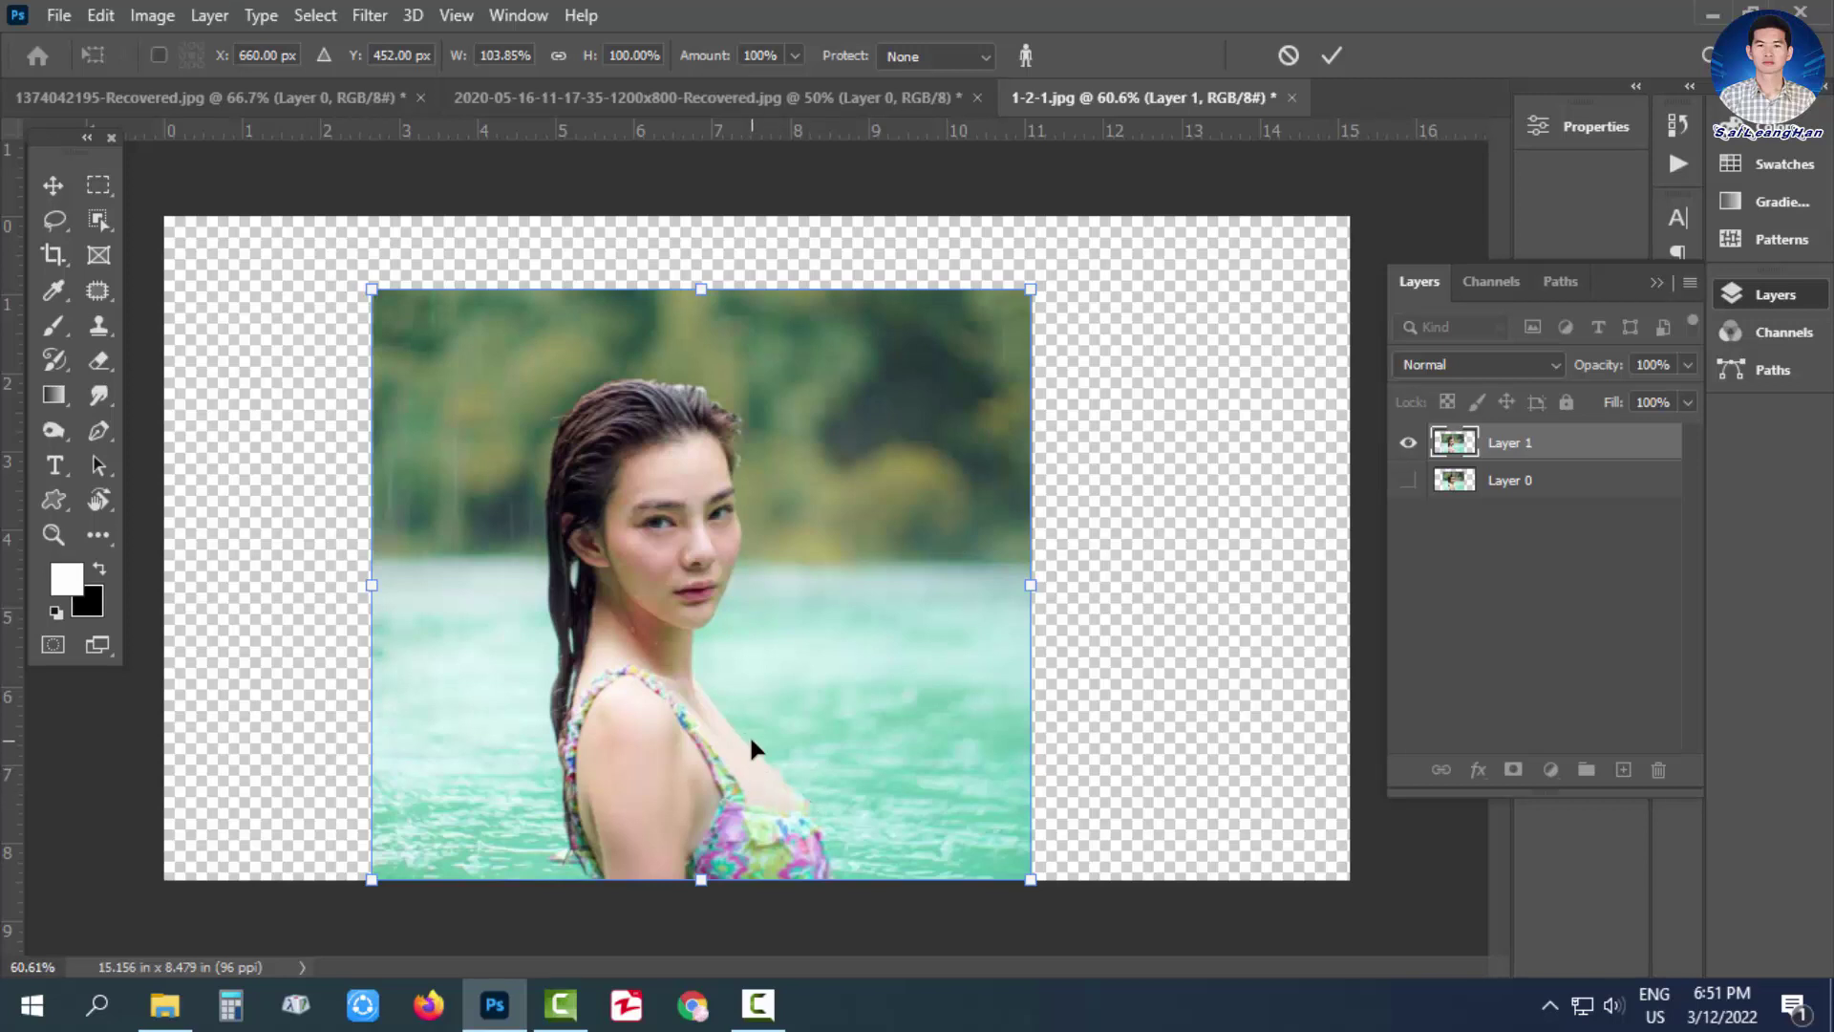
pyautogui.hotkey('ctrl', 'z')
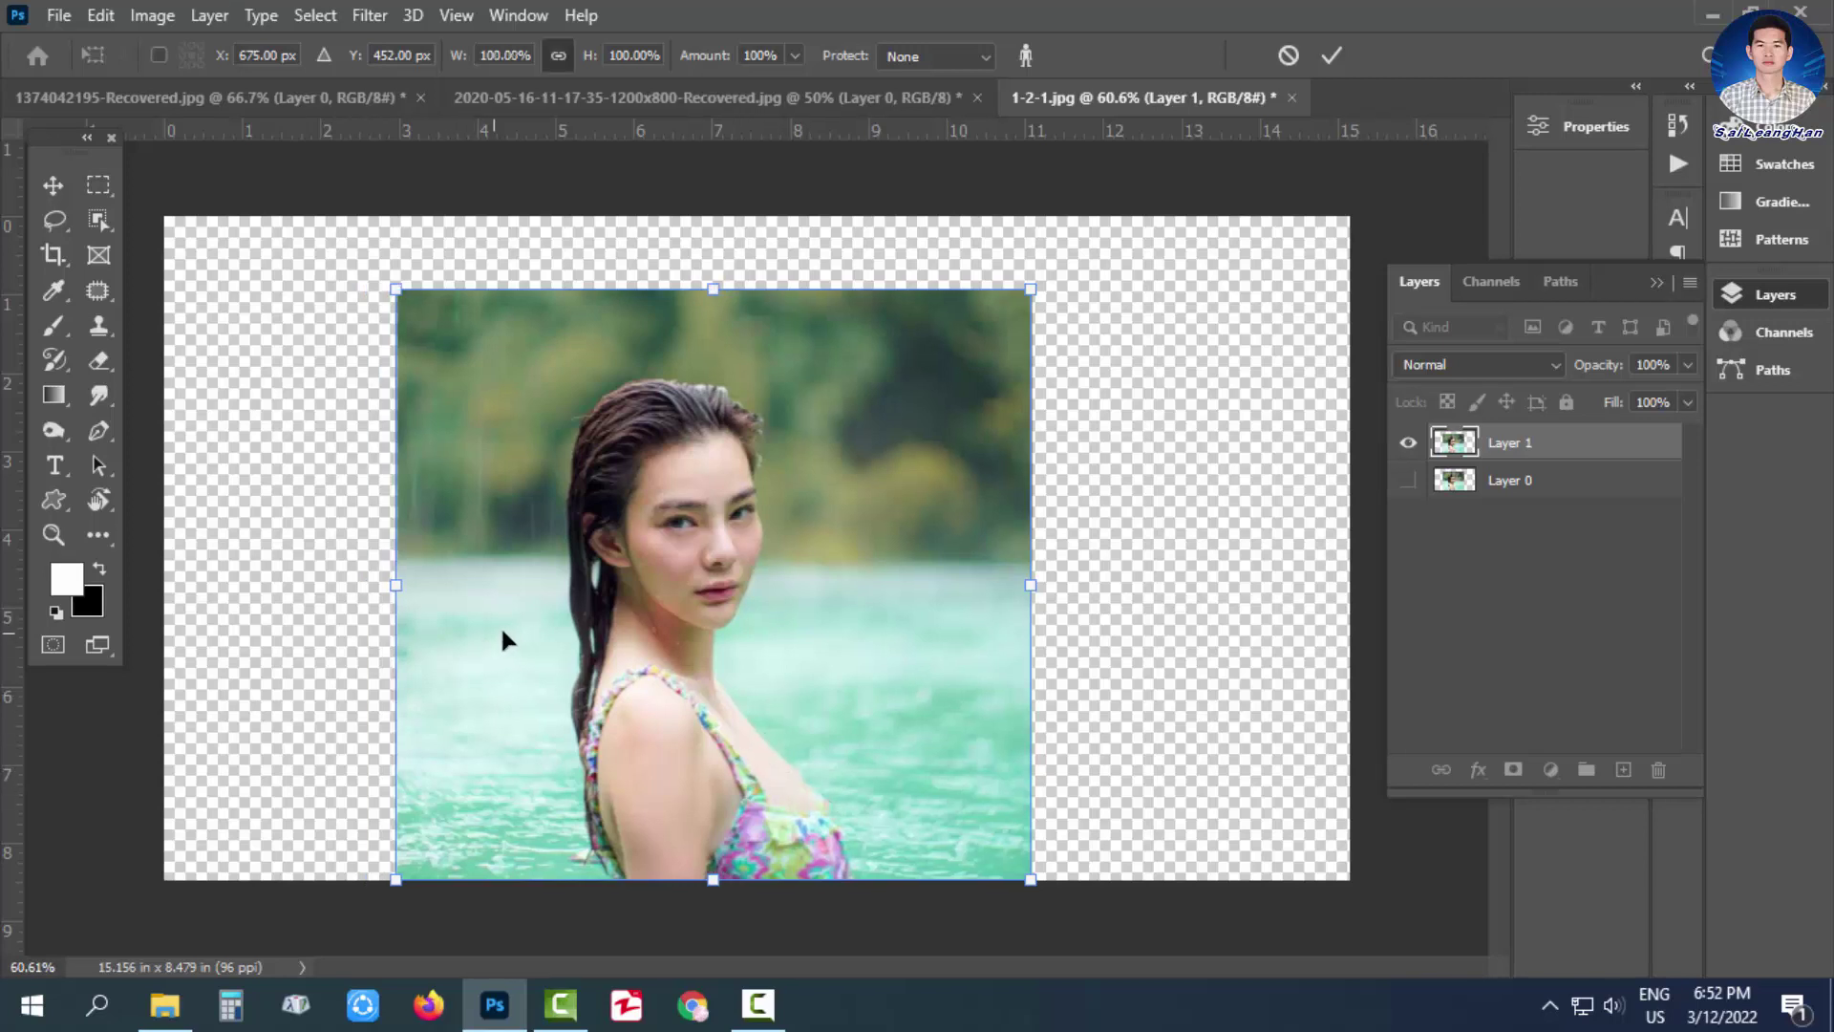
pyautogui.click(1297, 56)
pyautogui.press('c')
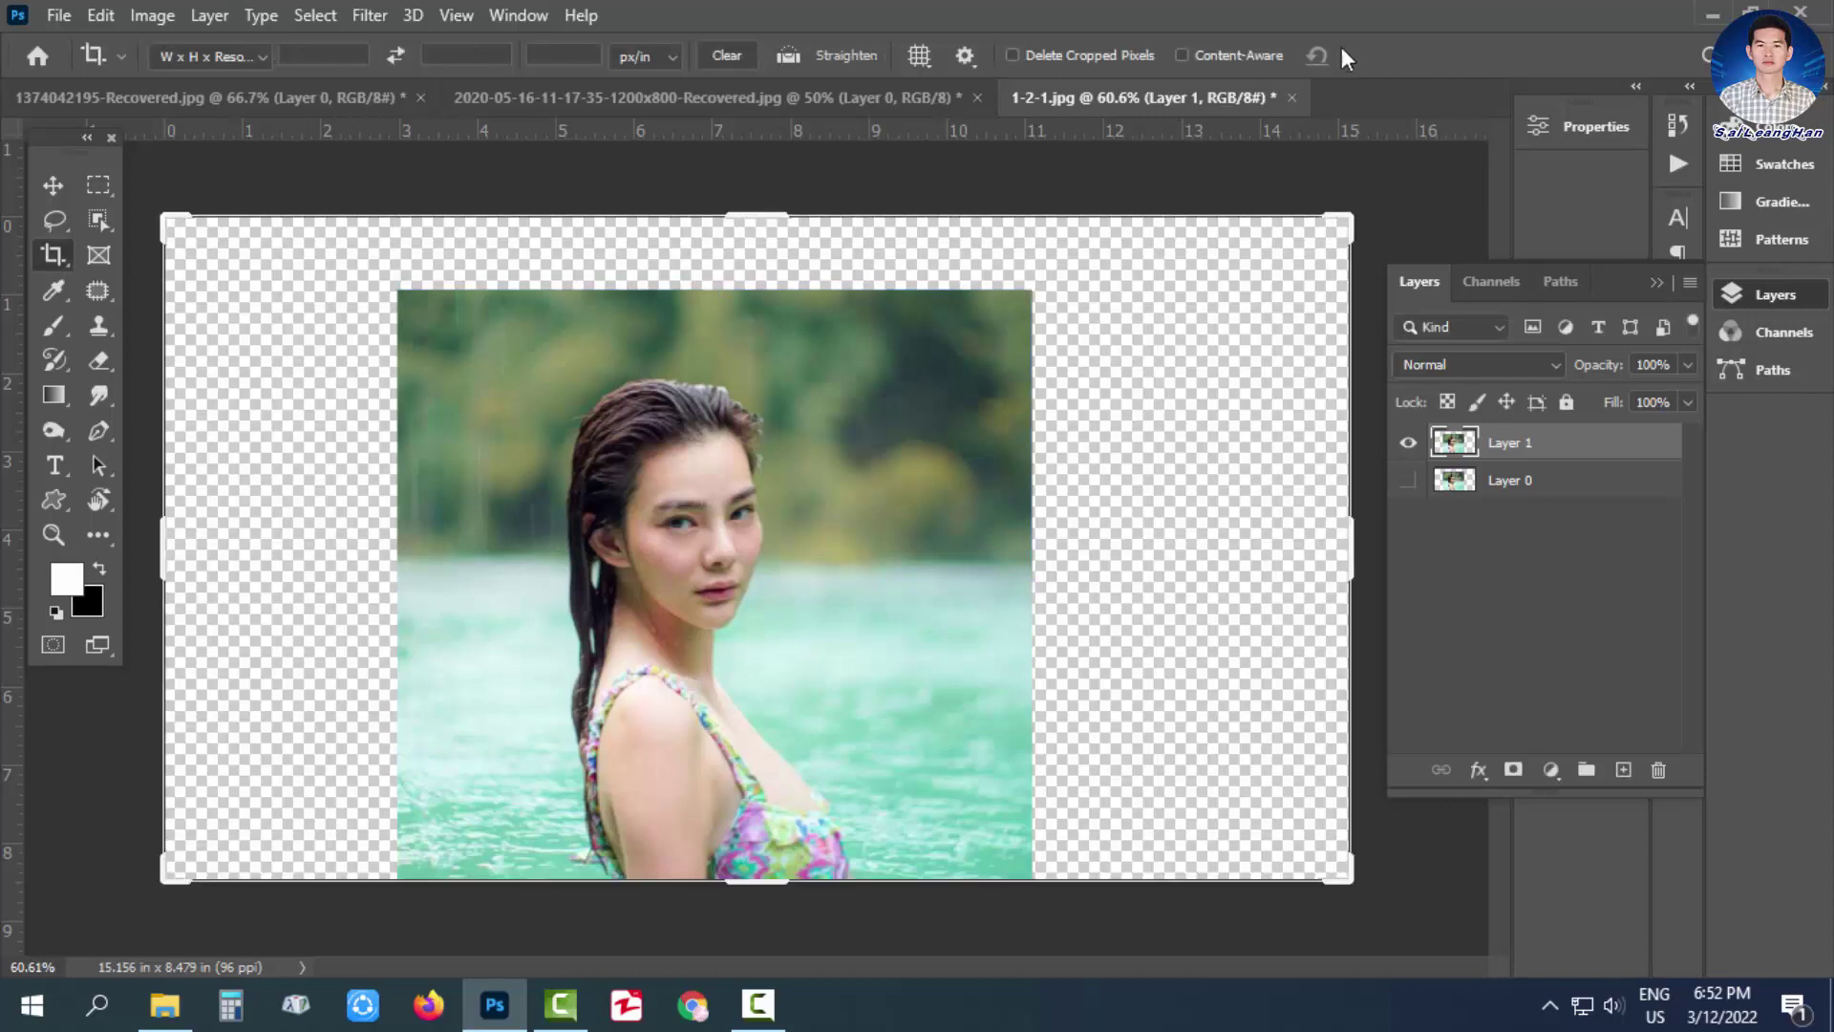
# Lasso loosely around the woman, save the selection as alpha channel Alpha 1, and deselect.
pyautogui.click(55, 219)
pyautogui.moveTo(571, 871)
pyautogui.mouseDown()
pyautogui.moveTo(550, 793)
pyautogui.moveTo(546, 468)
pyautogui.moveTo(590, 381)
pyautogui.moveTo(657, 348)
pyautogui.moveTo(775, 402)
pyautogui.moveTo(798, 487)
pyautogui.moveTo(775, 674)
pyautogui.moveTo(849, 761)
pyautogui.moveTo(884, 888)
pyautogui.moveTo(576, 904)
pyautogui.mouseUp()
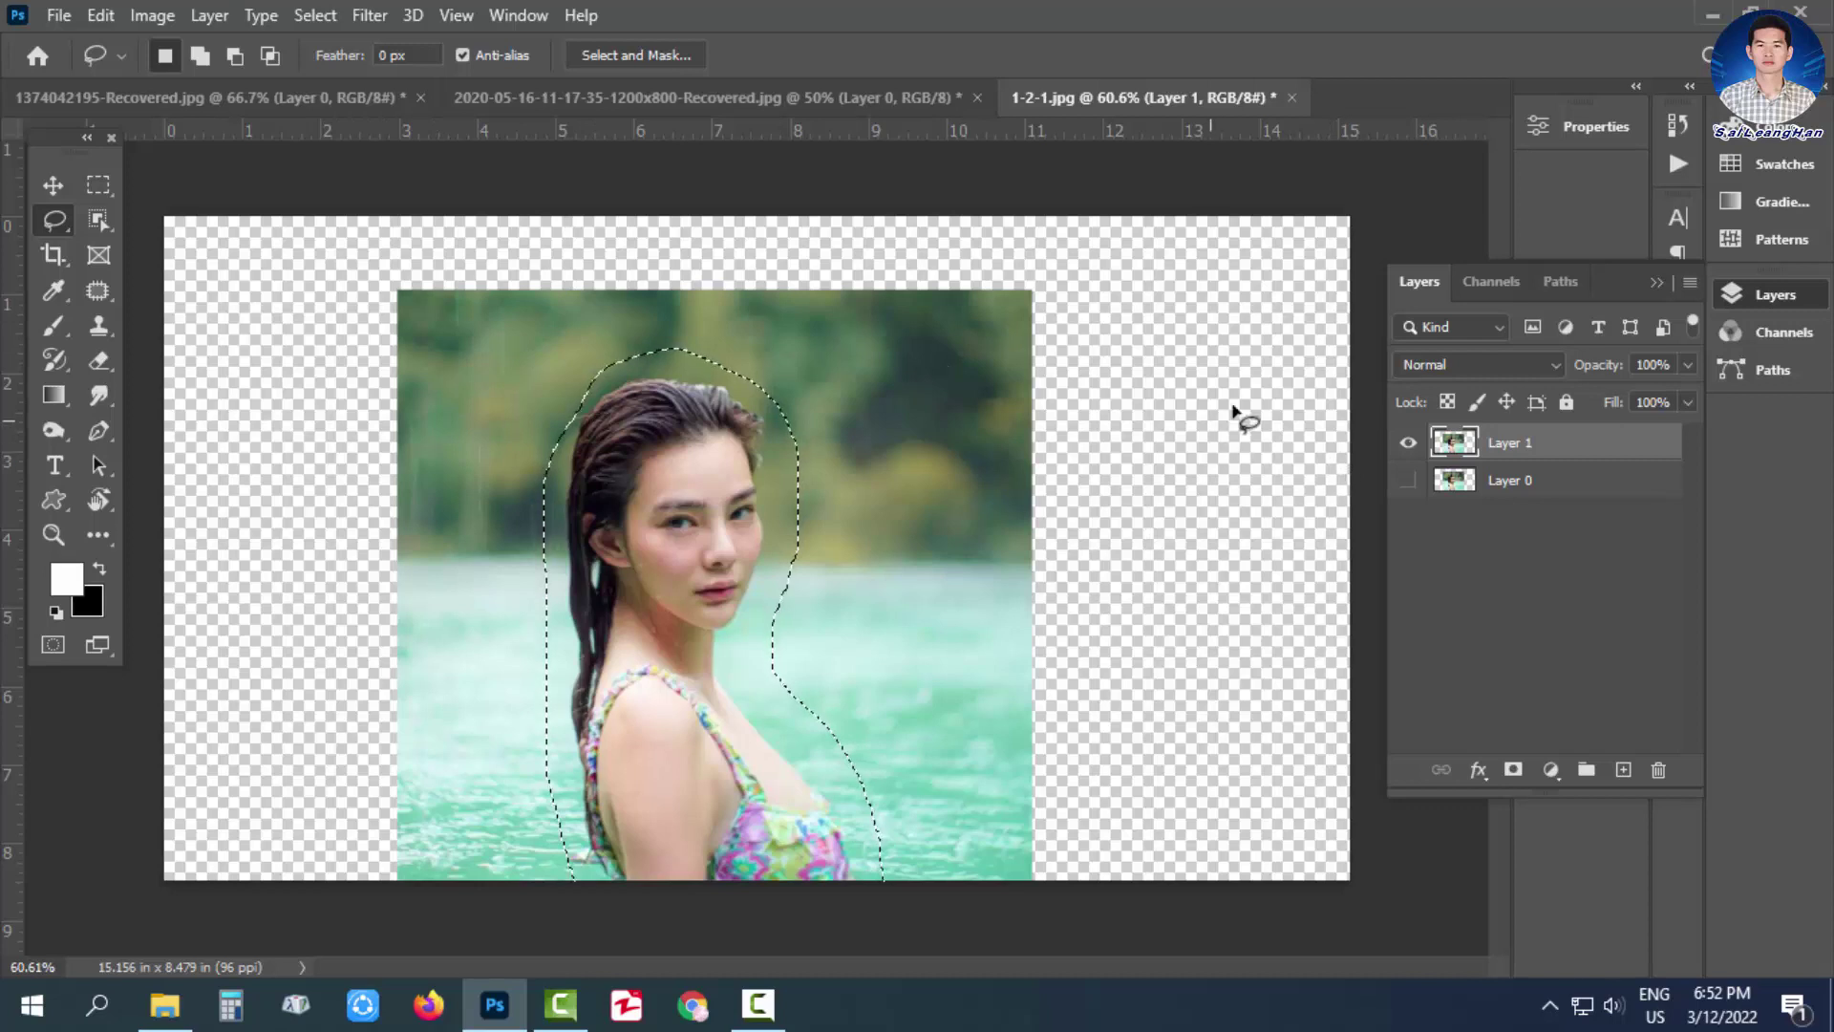
pyautogui.click(1493, 281)
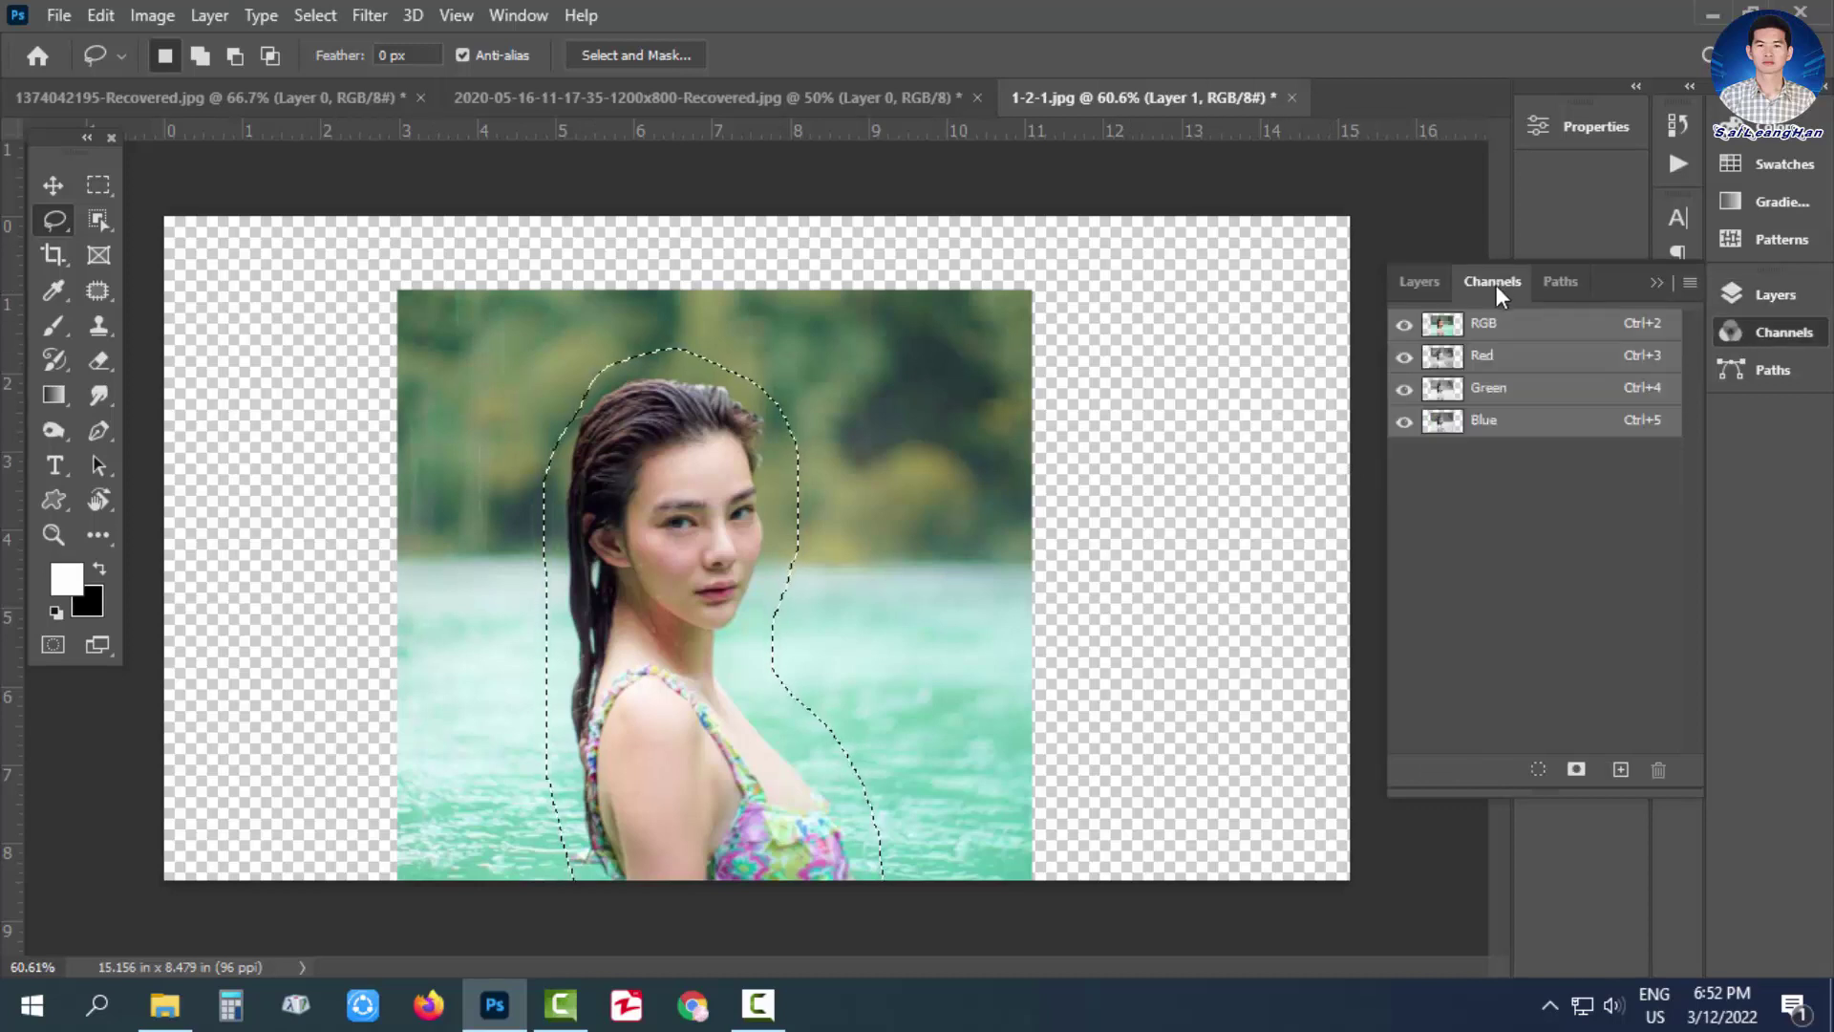
pyautogui.keyDown('alt'); pyautogui.click(1578, 772); pyautogui.keyUp('alt')
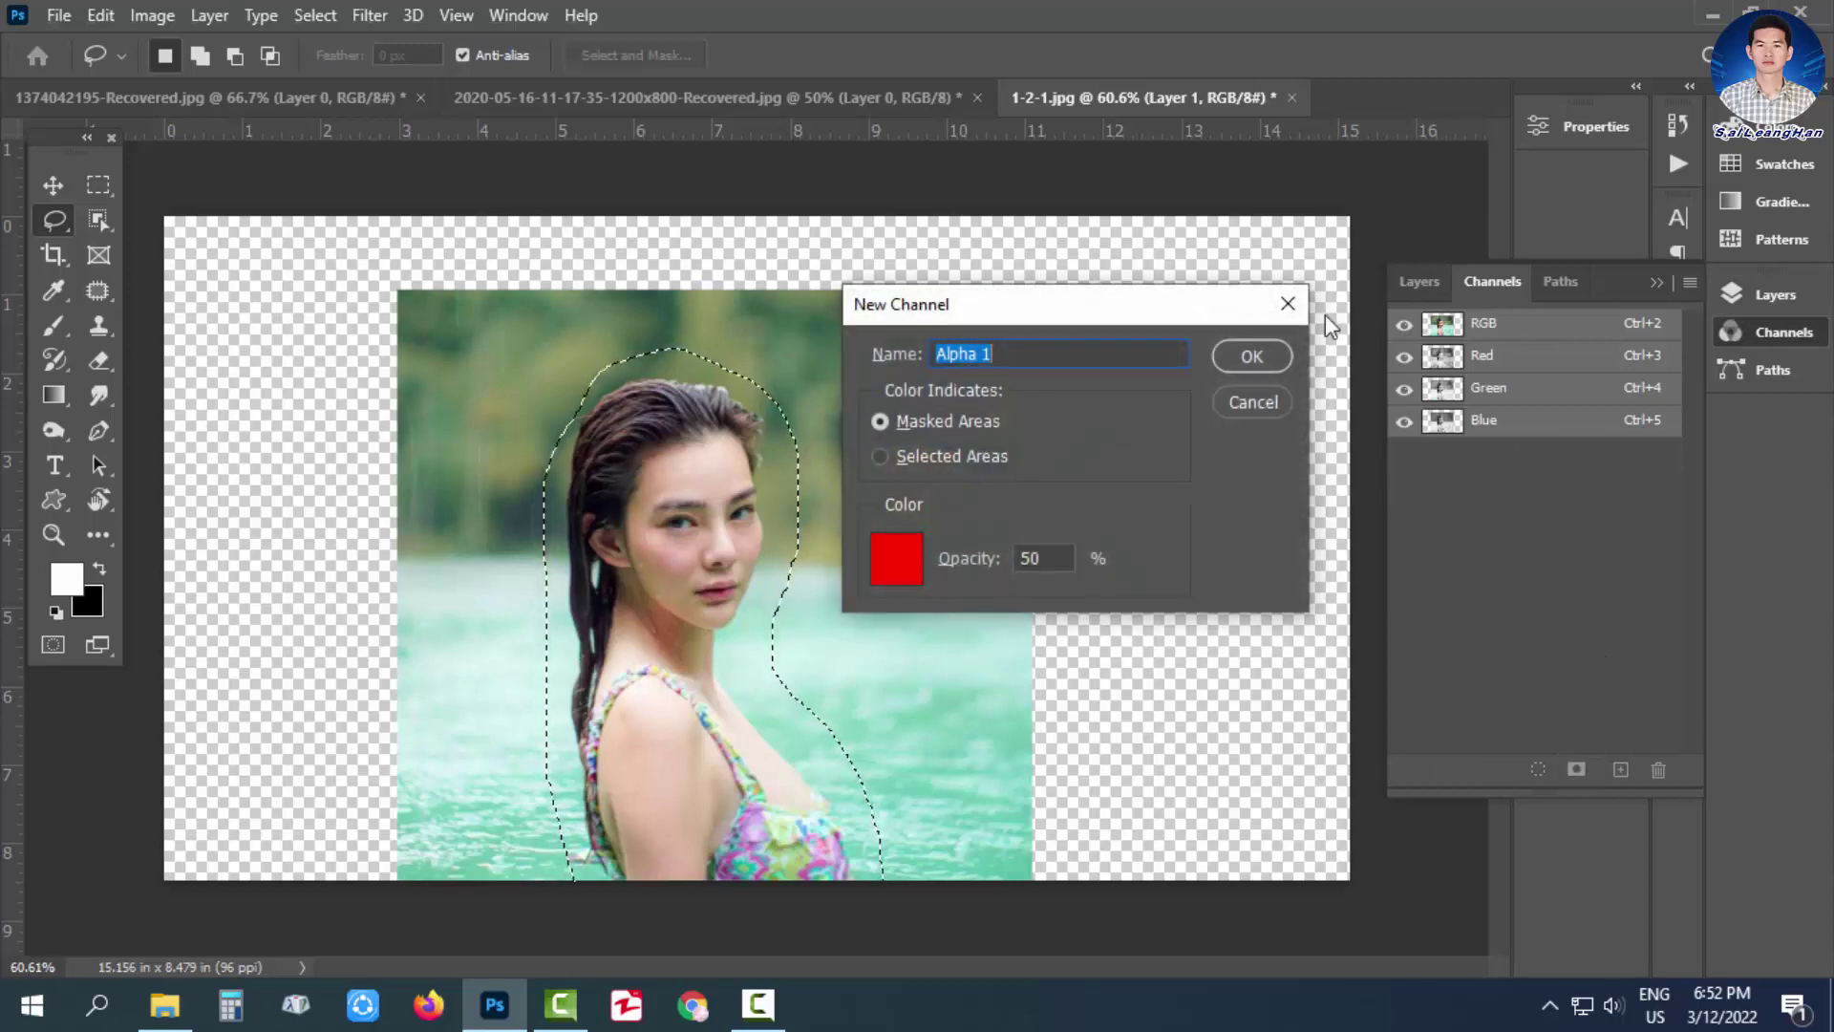
pyautogui.click(1254, 358)
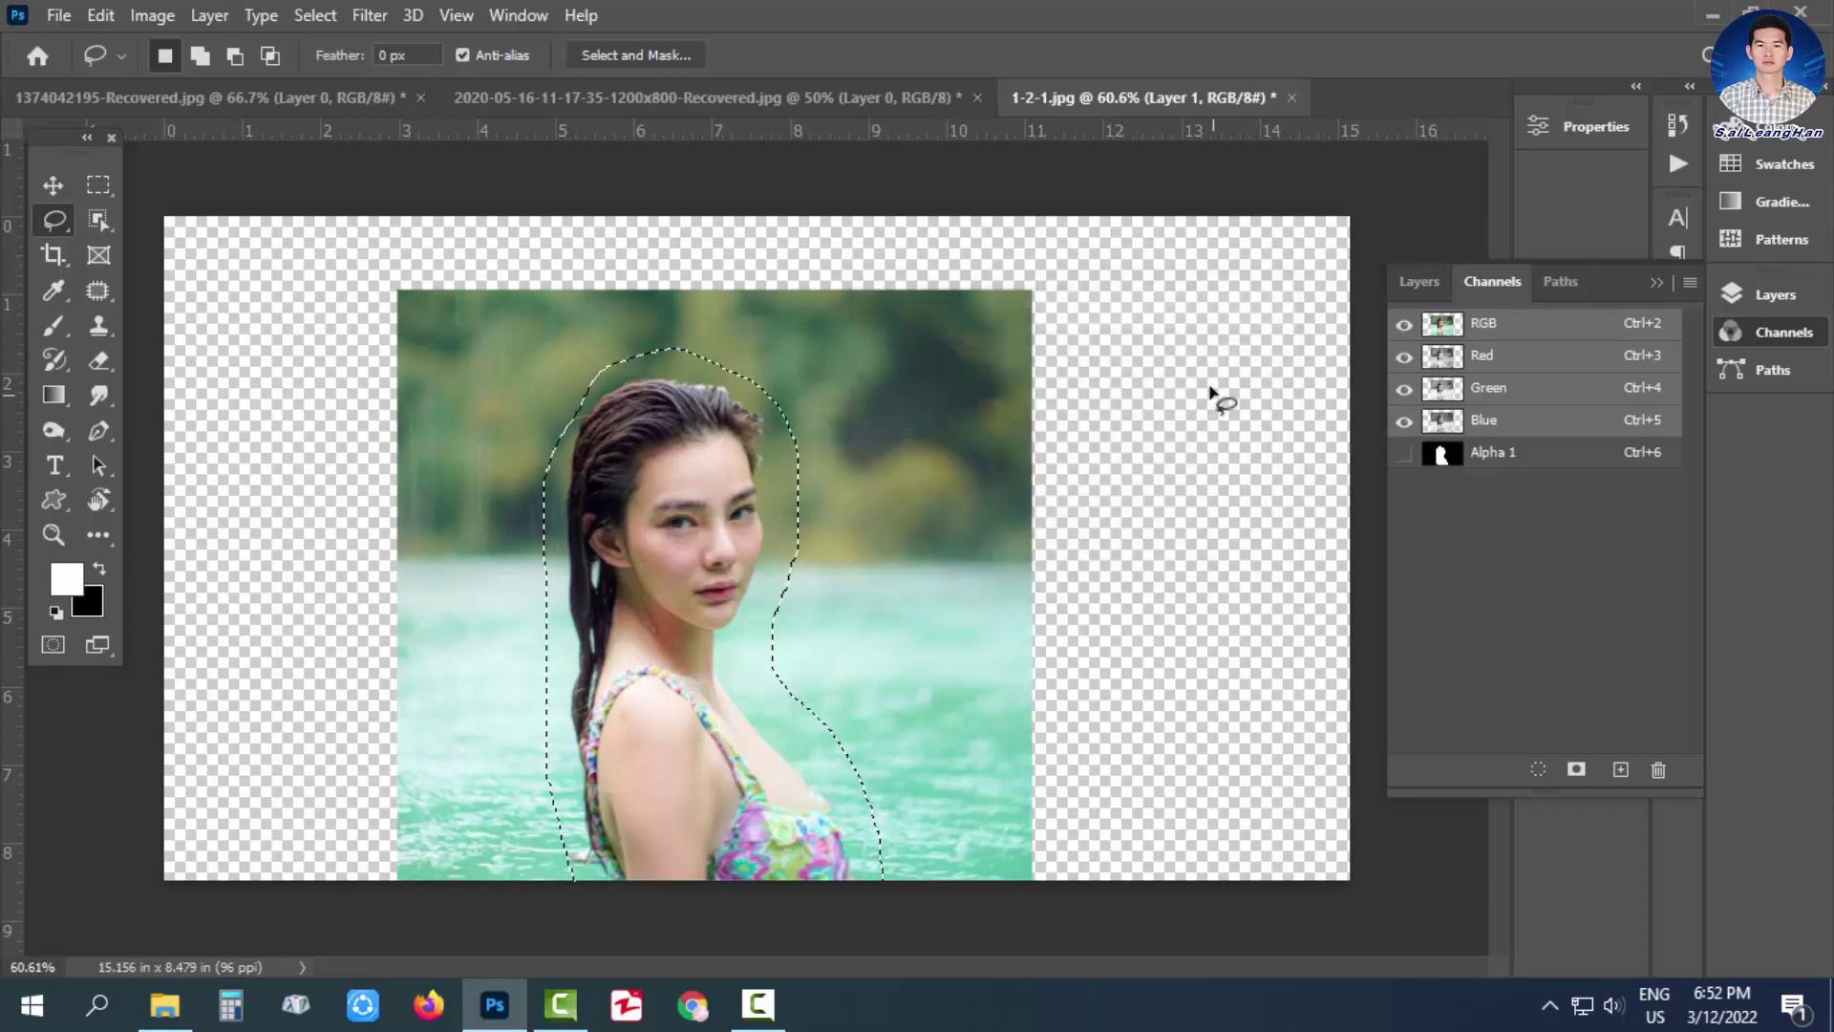
pyautogui.click(1419, 281)
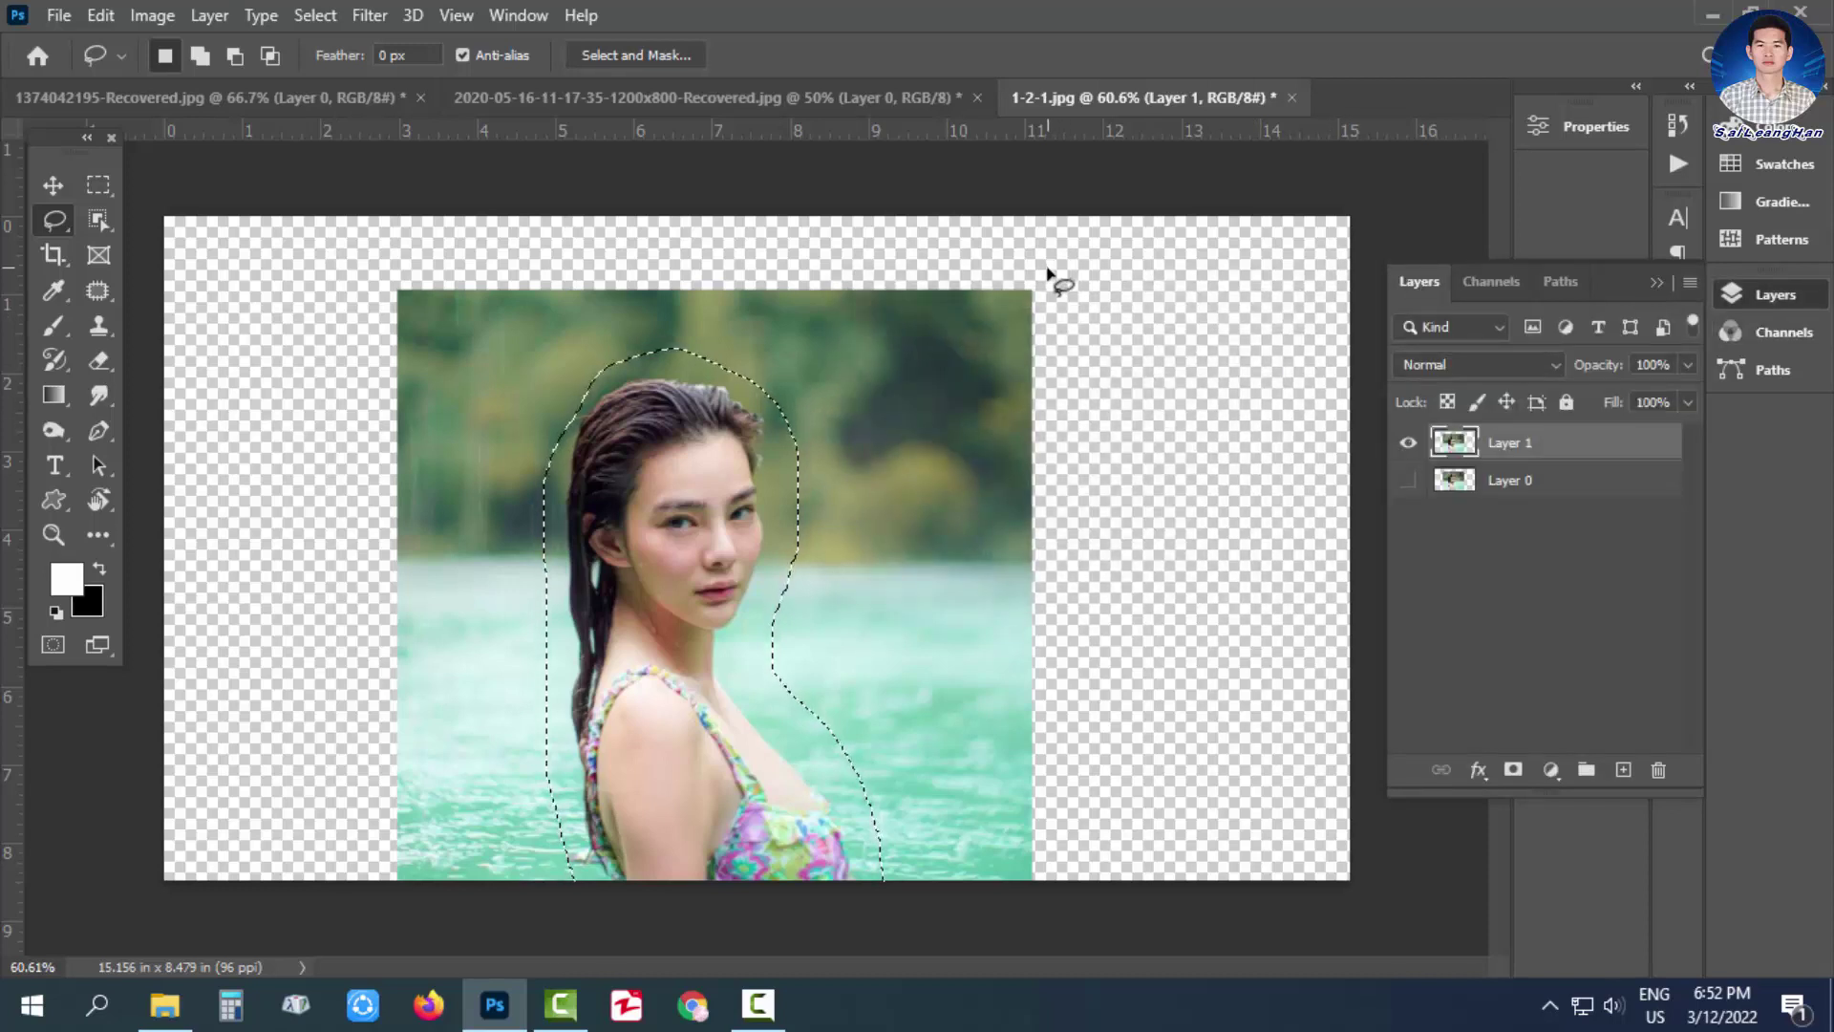
pyautogui.hotkey('ctrl', 'd')
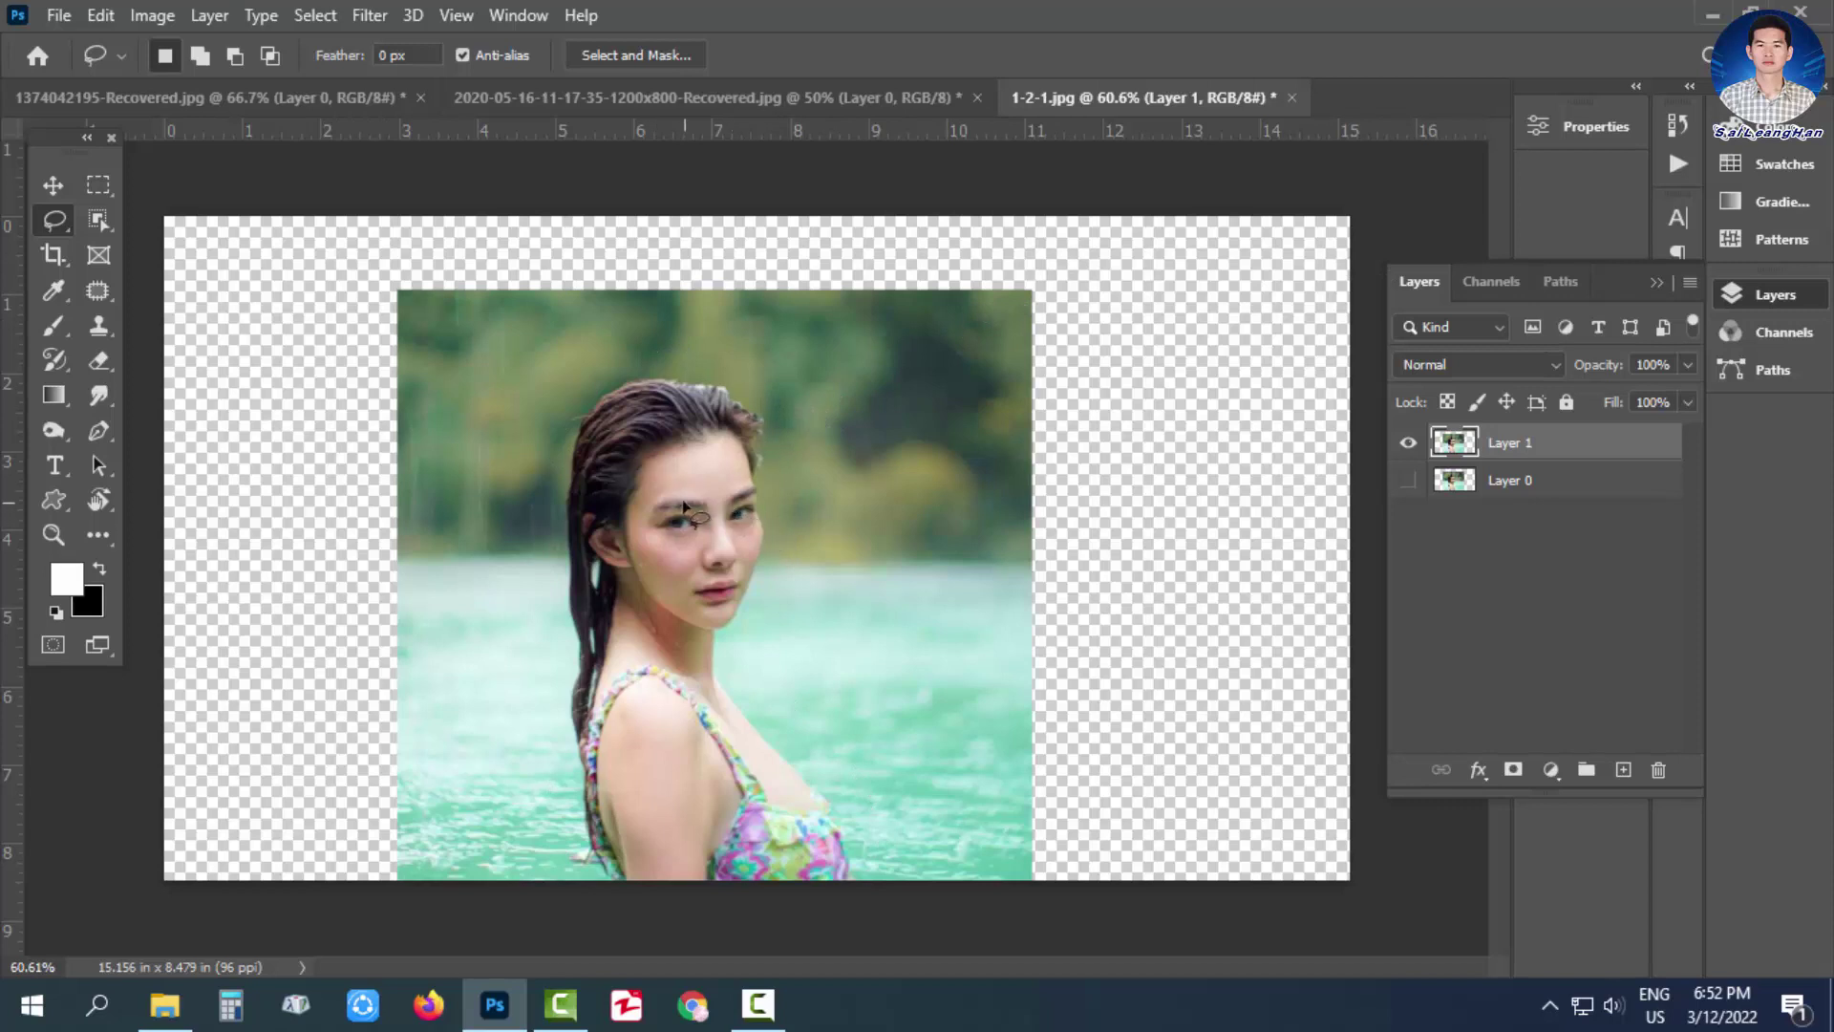
# Content-Aware Scale Layer 1 with Alpha 1 protected to the canvas's right and top edges, about 151.5% wide and 112.4% high.
pyautogui.click(101, 17)
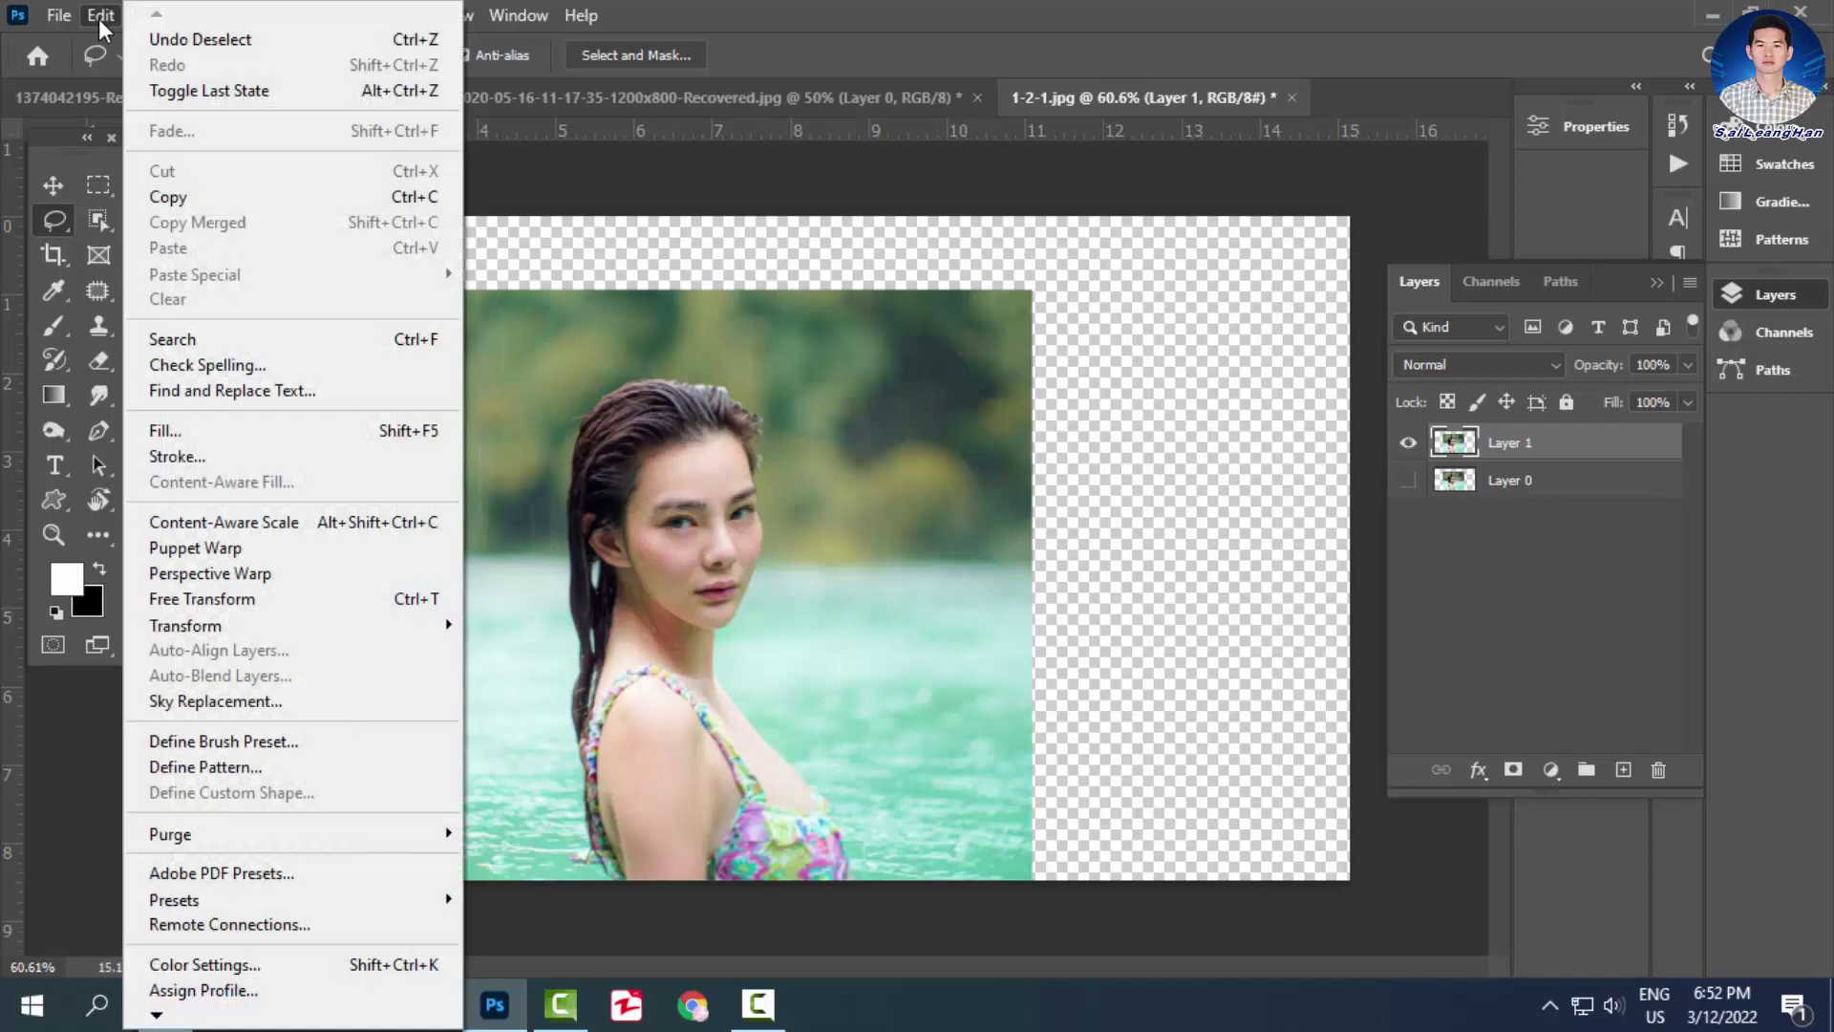
pyautogui.click(209, 527)
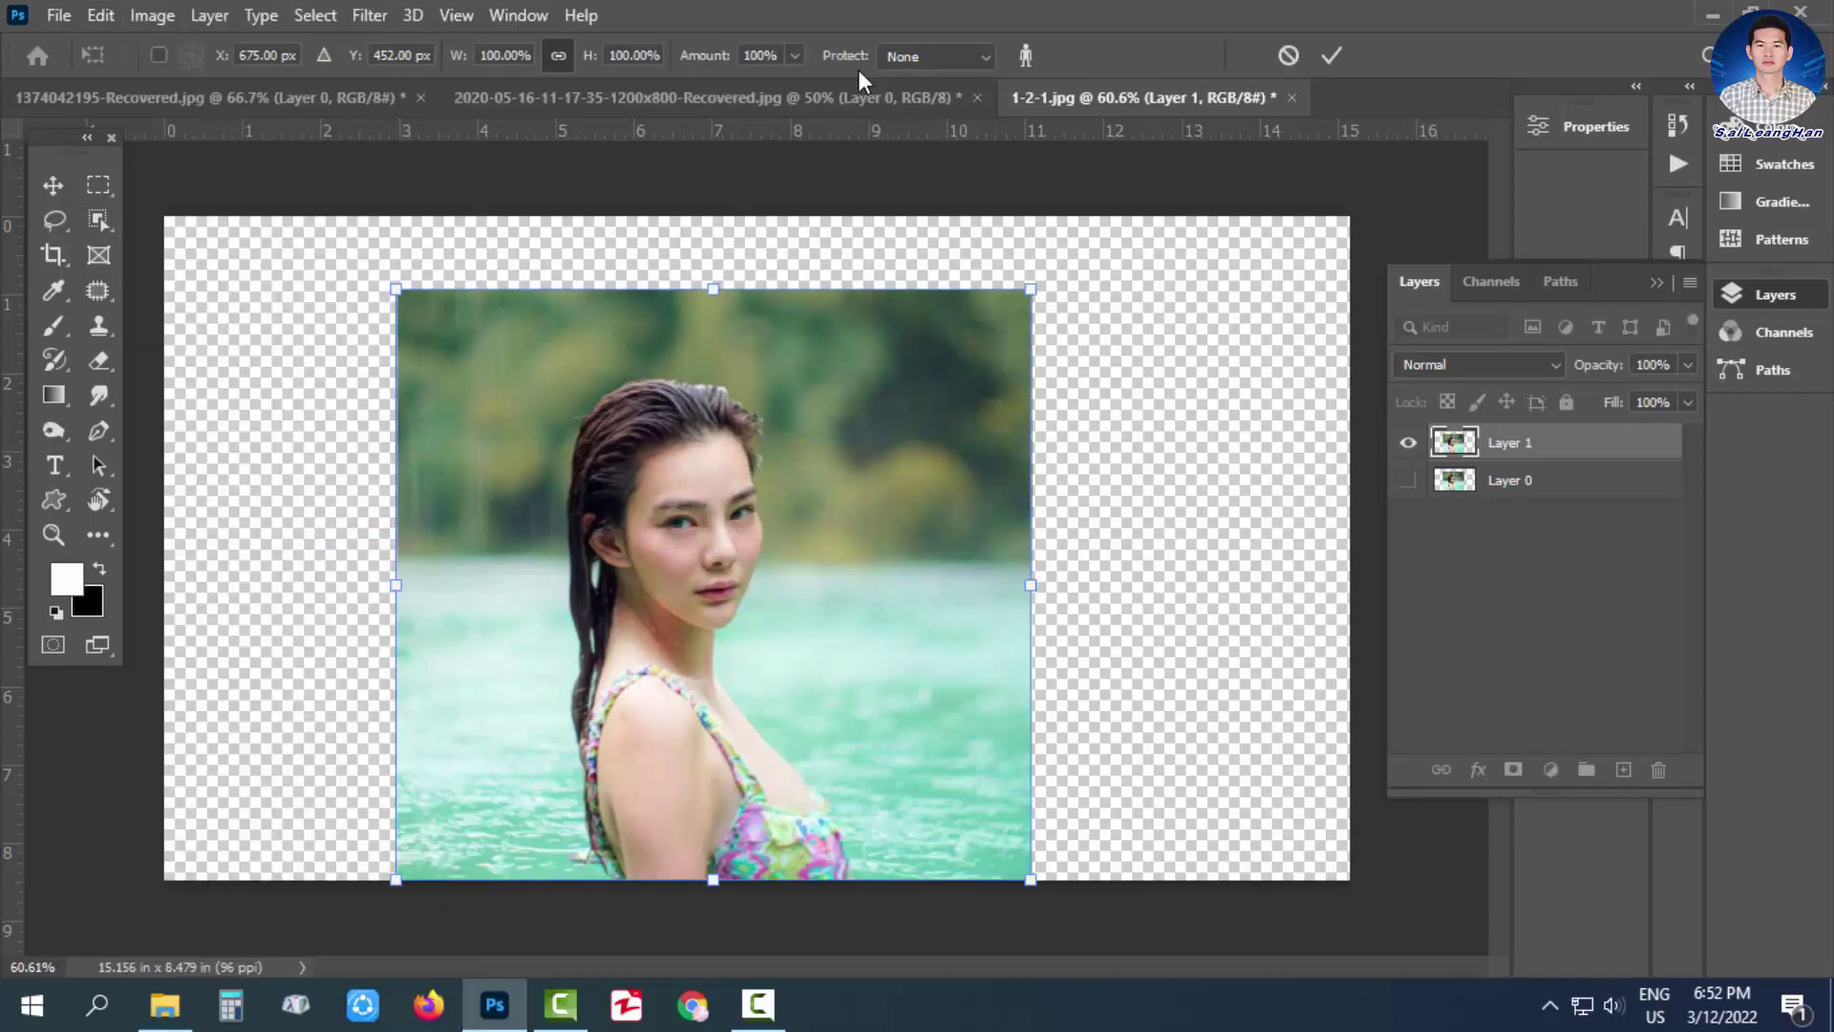
pyautogui.click(928, 55)
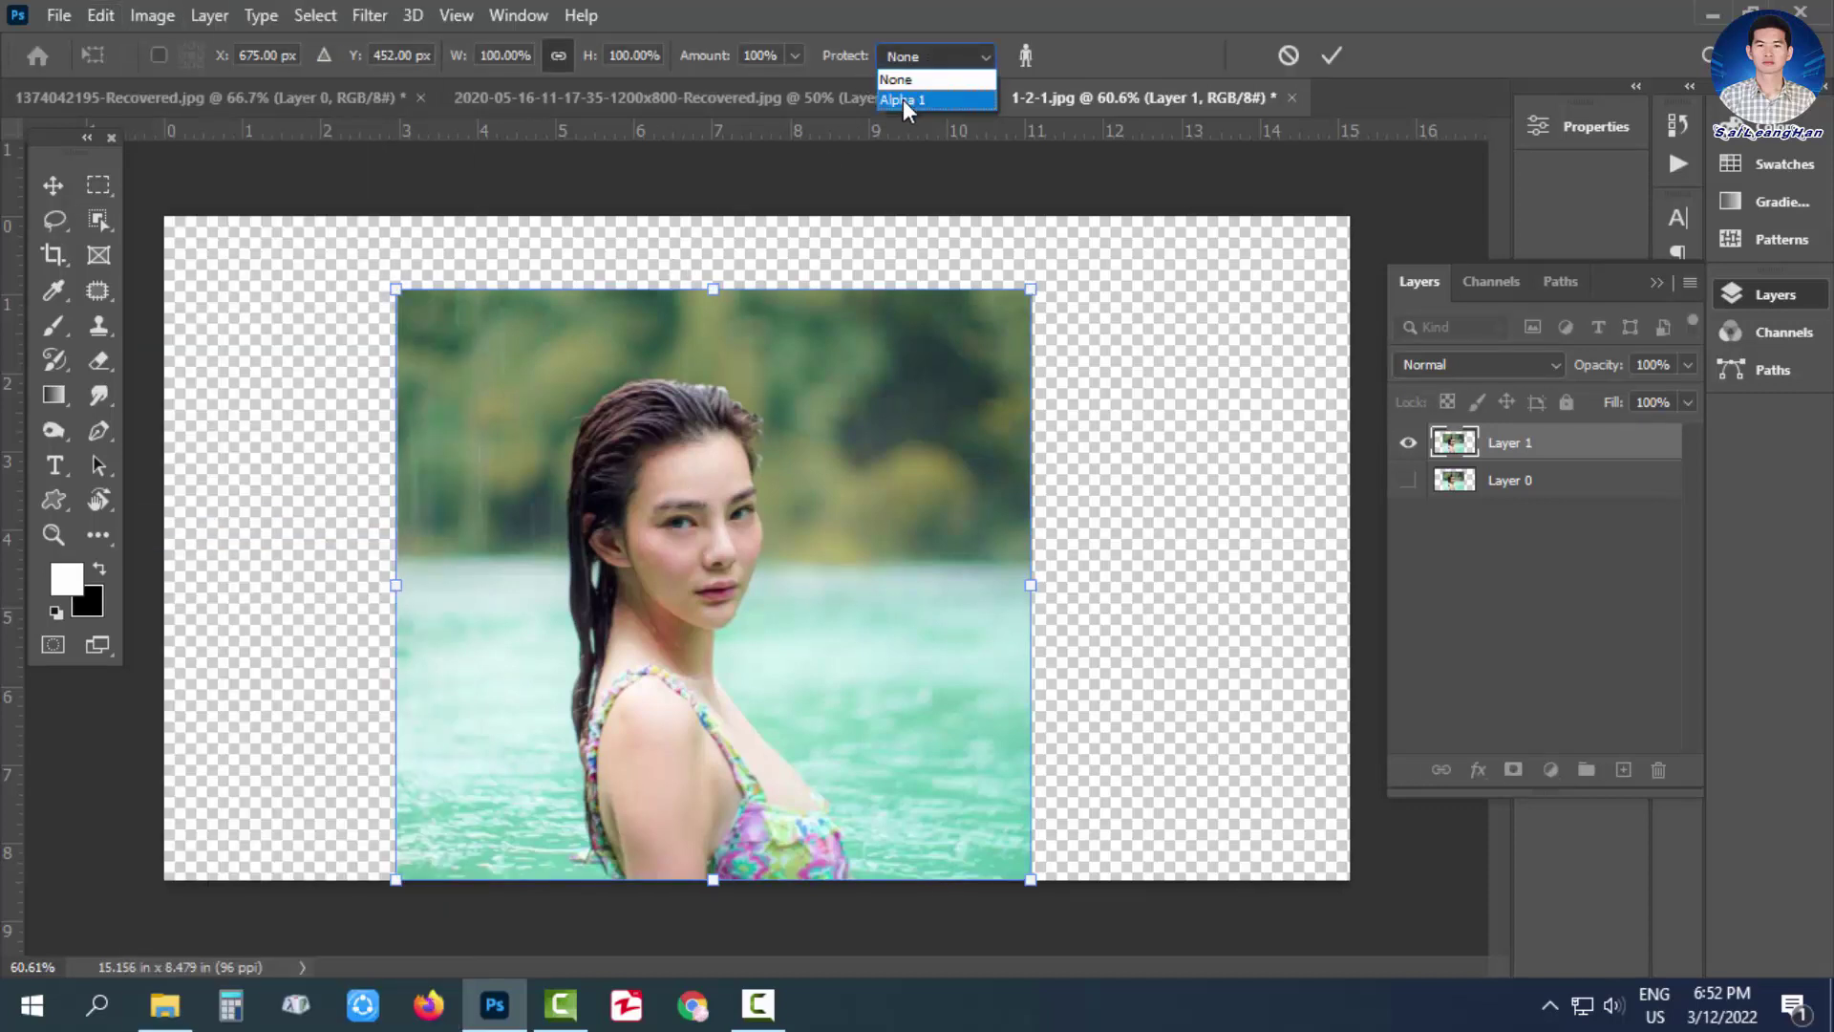
pyautogui.click(903, 100)
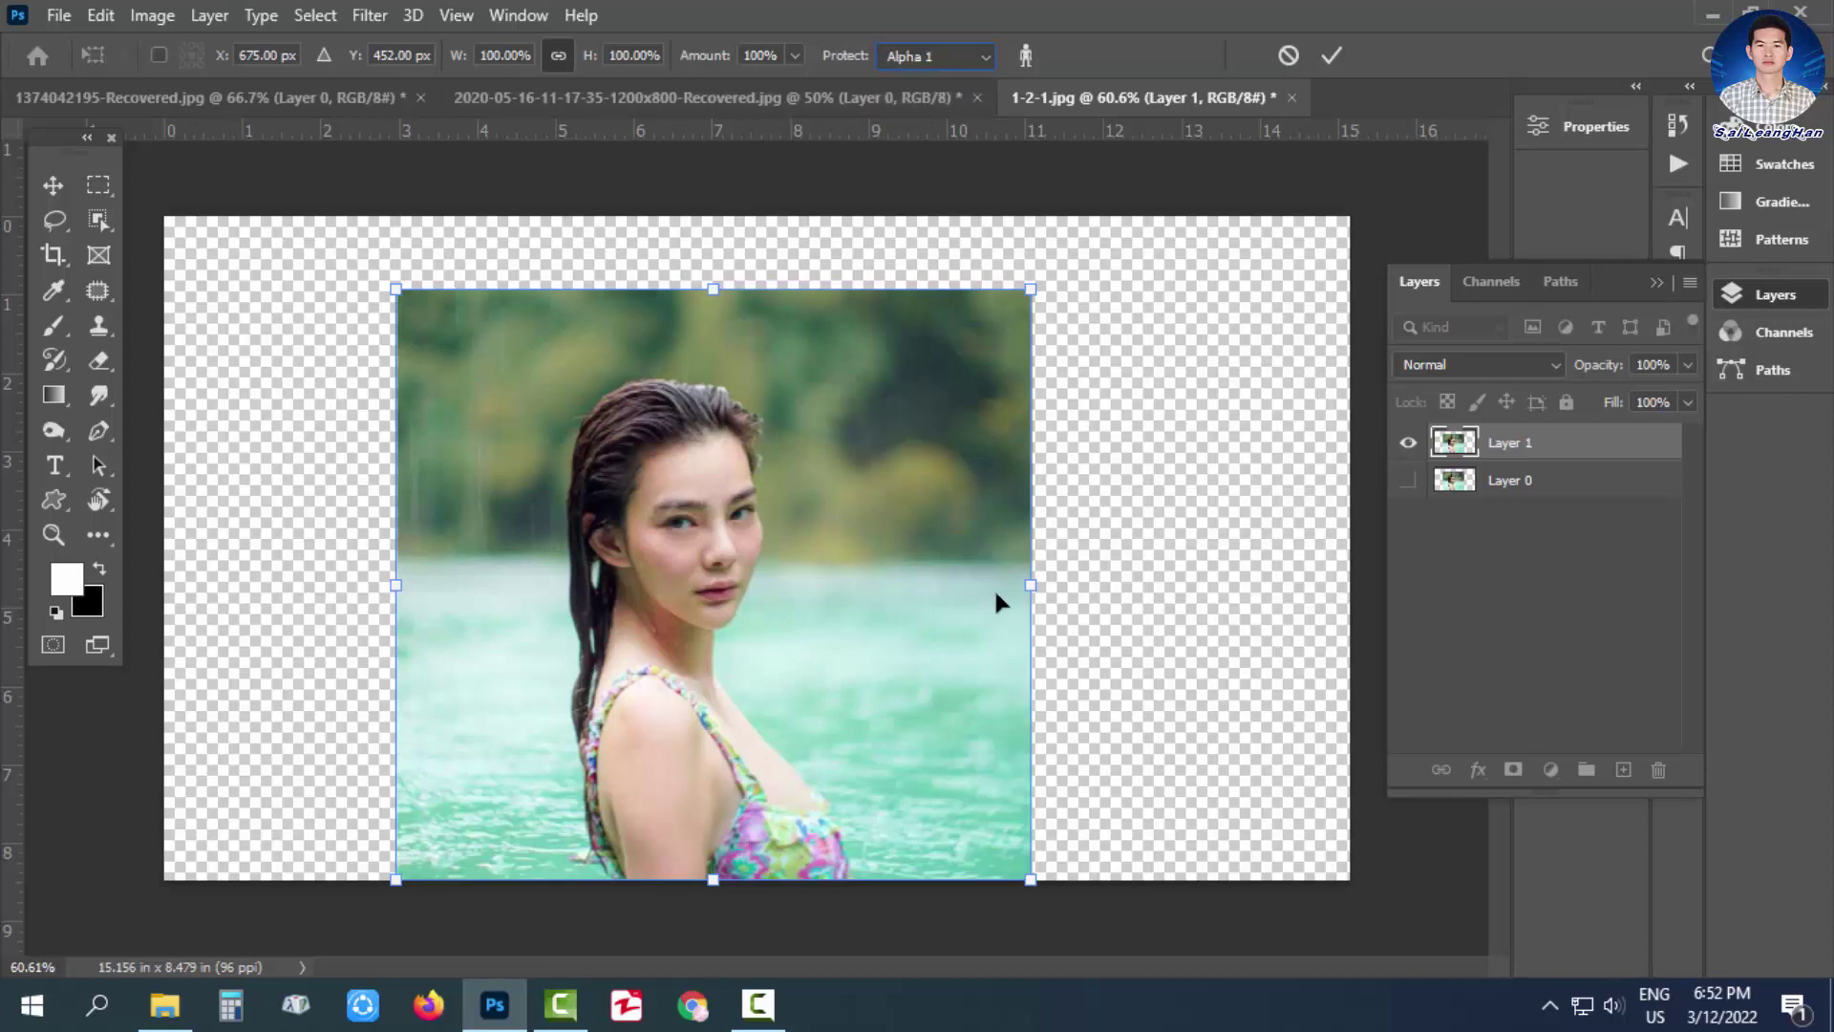
pyautogui.moveTo(1029, 586); pyautogui.dragTo(1339, 691)
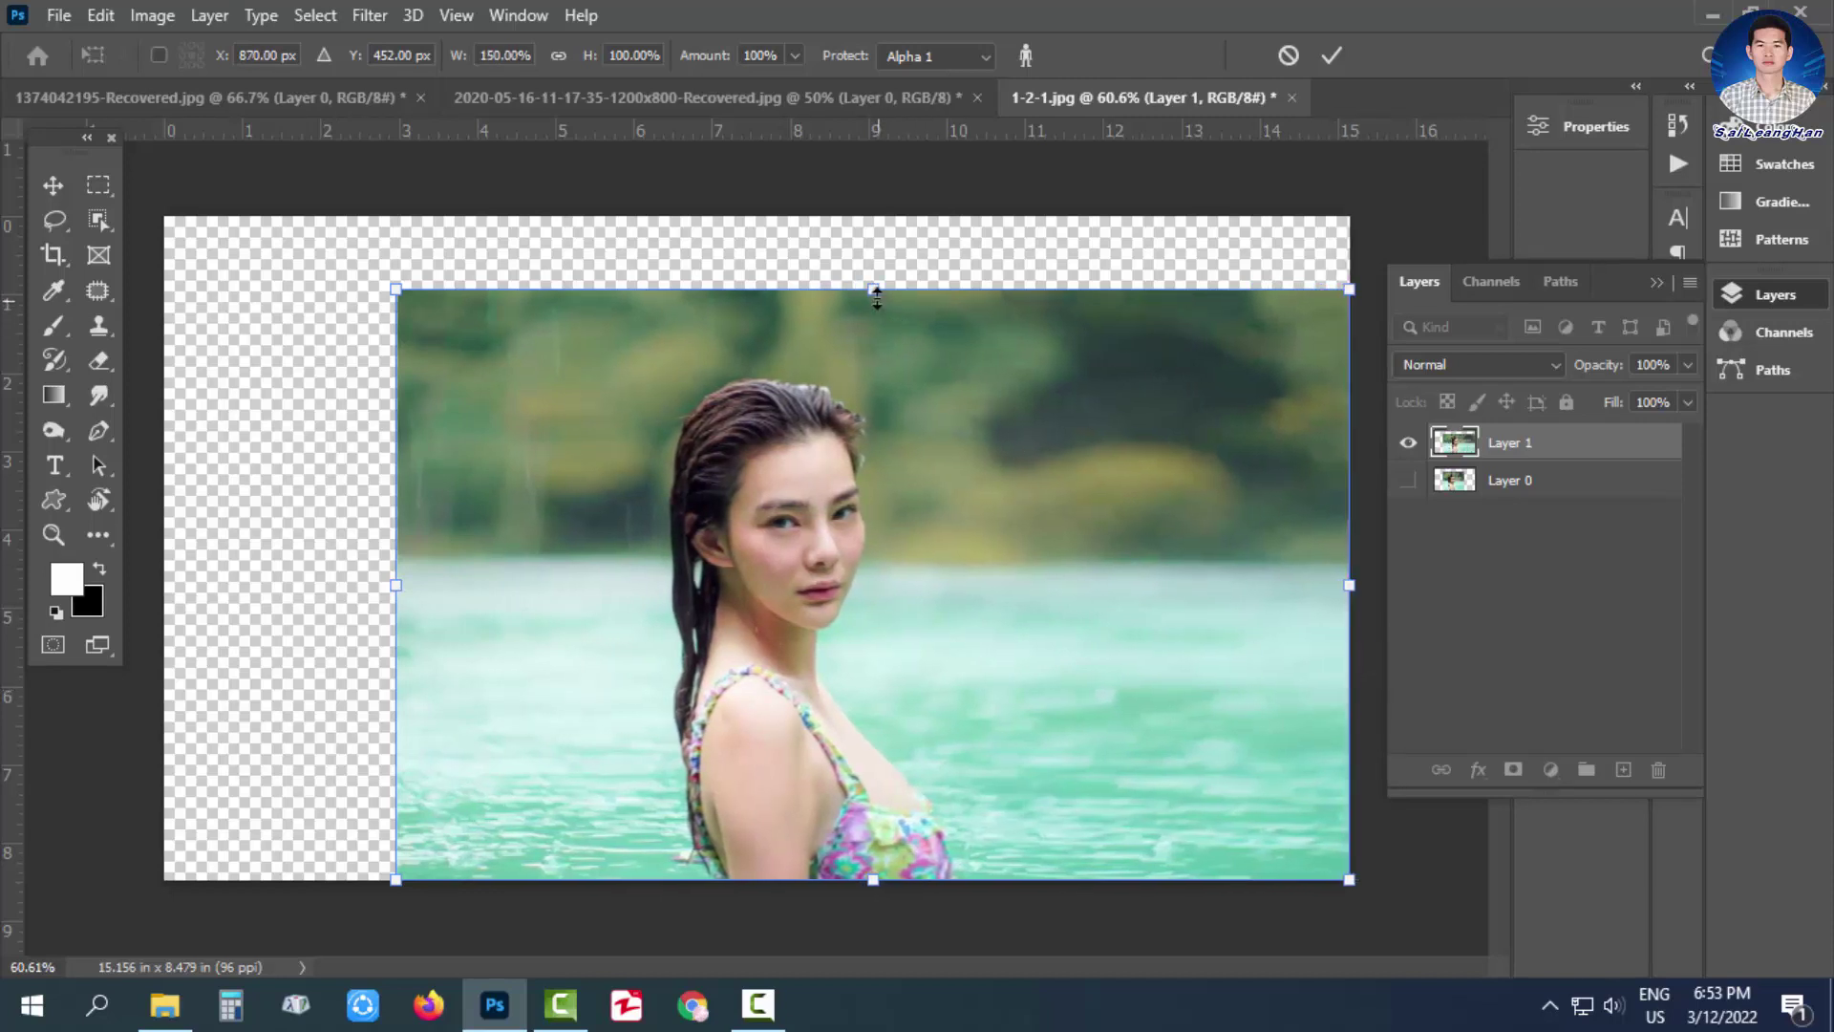
pyautogui.moveTo(873, 292); pyautogui.dragTo(878, 231)
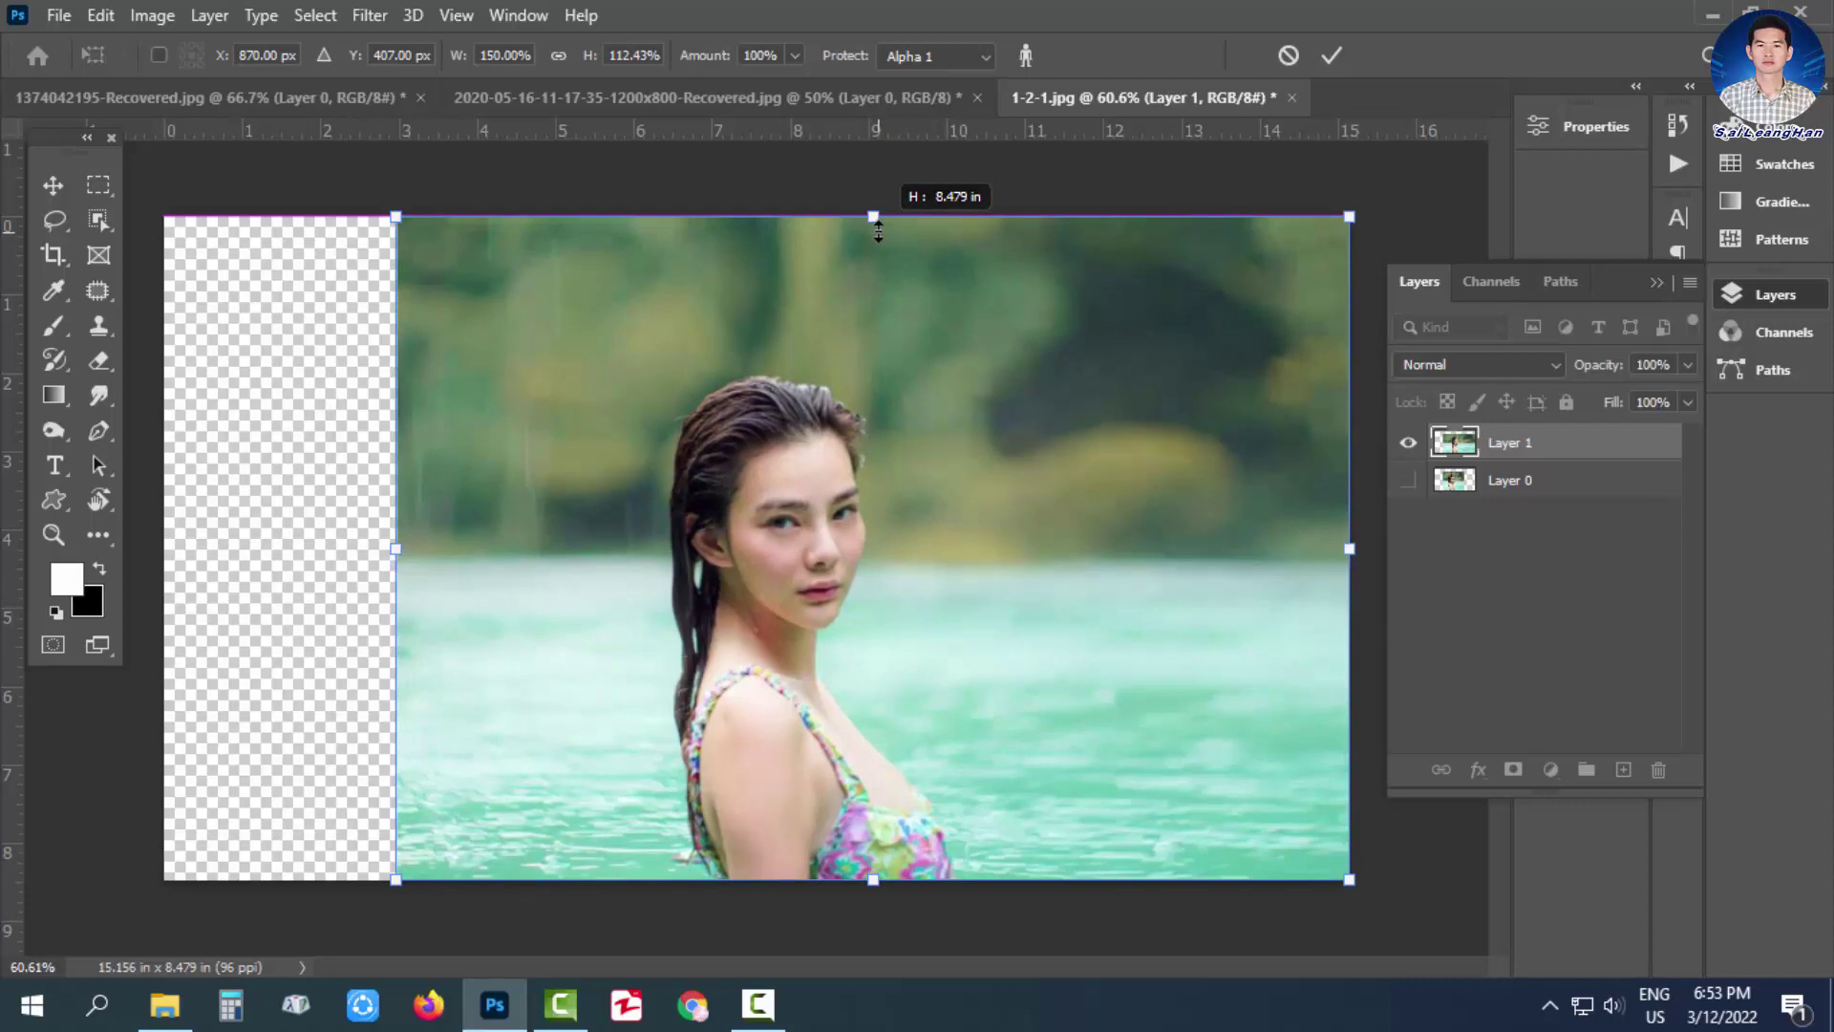
pyautogui.moveTo(878, 231); pyautogui.dragTo(878, 232)
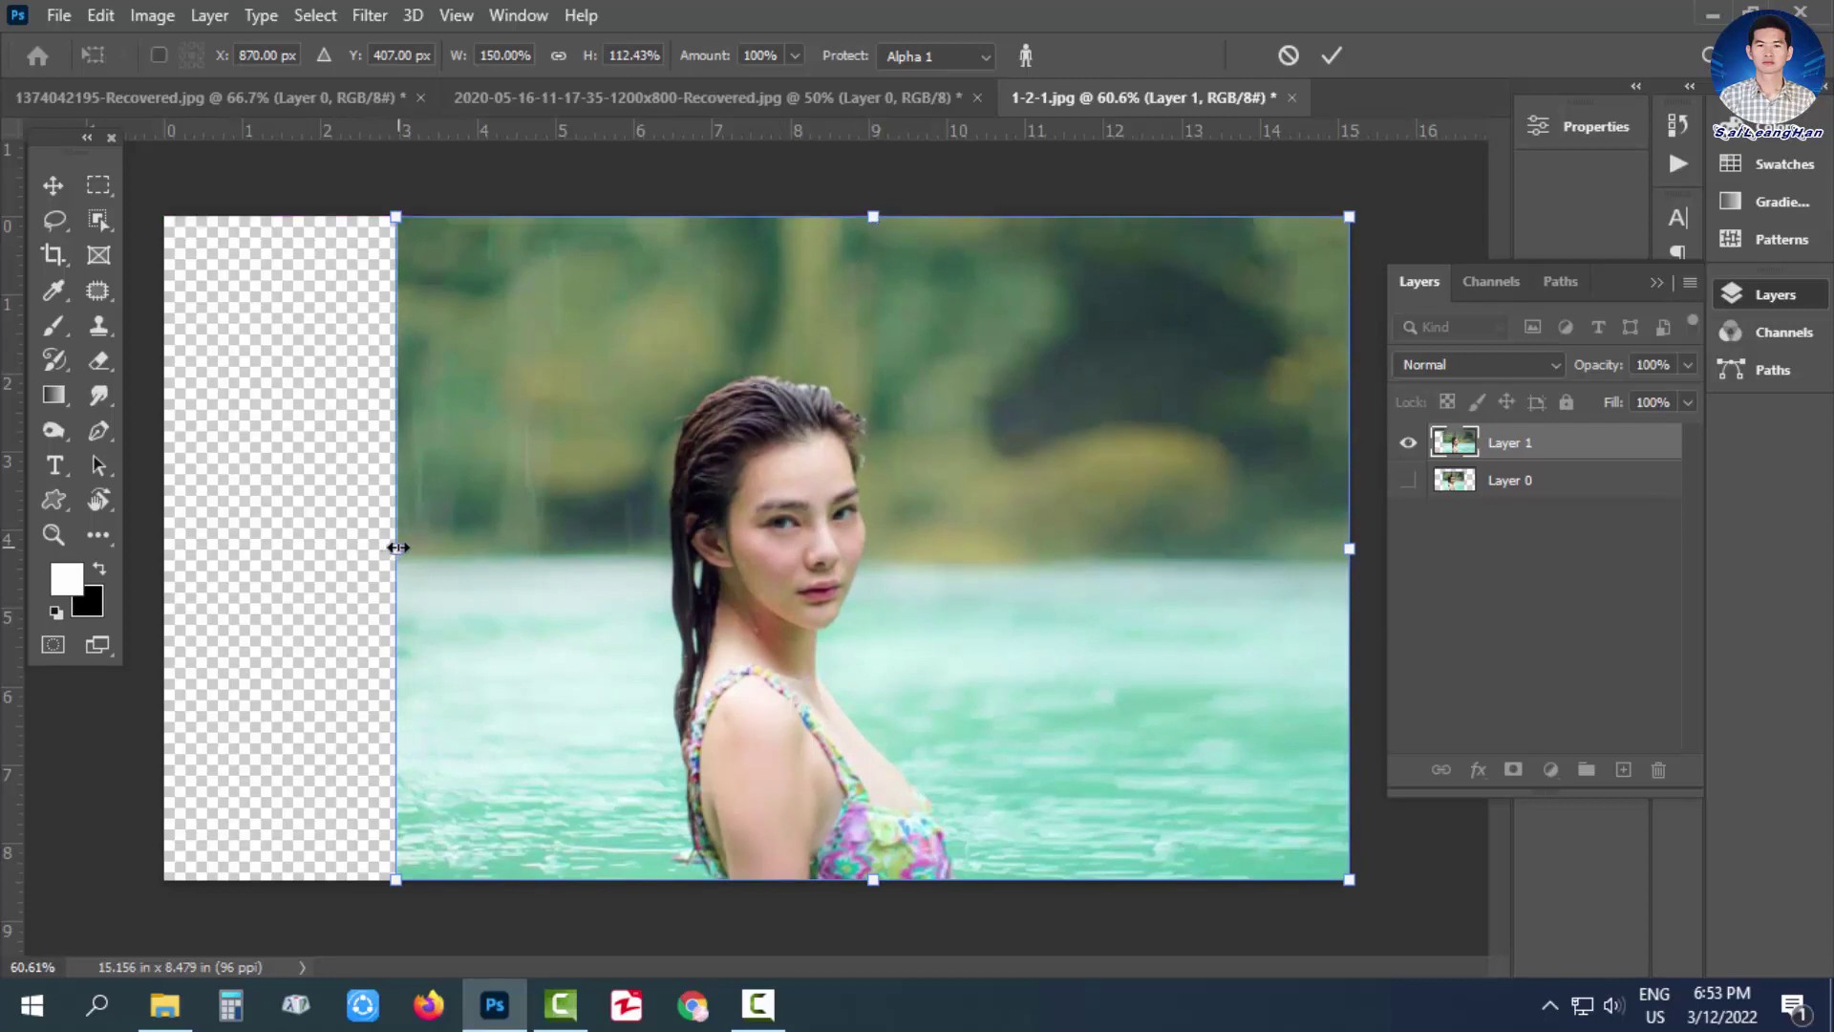
pyautogui.moveTo(396, 548)
pyautogui.mouseDown()
pyautogui.moveTo(362, 539)
pyautogui.moveTo(389, 549)
pyautogui.mouseUp()
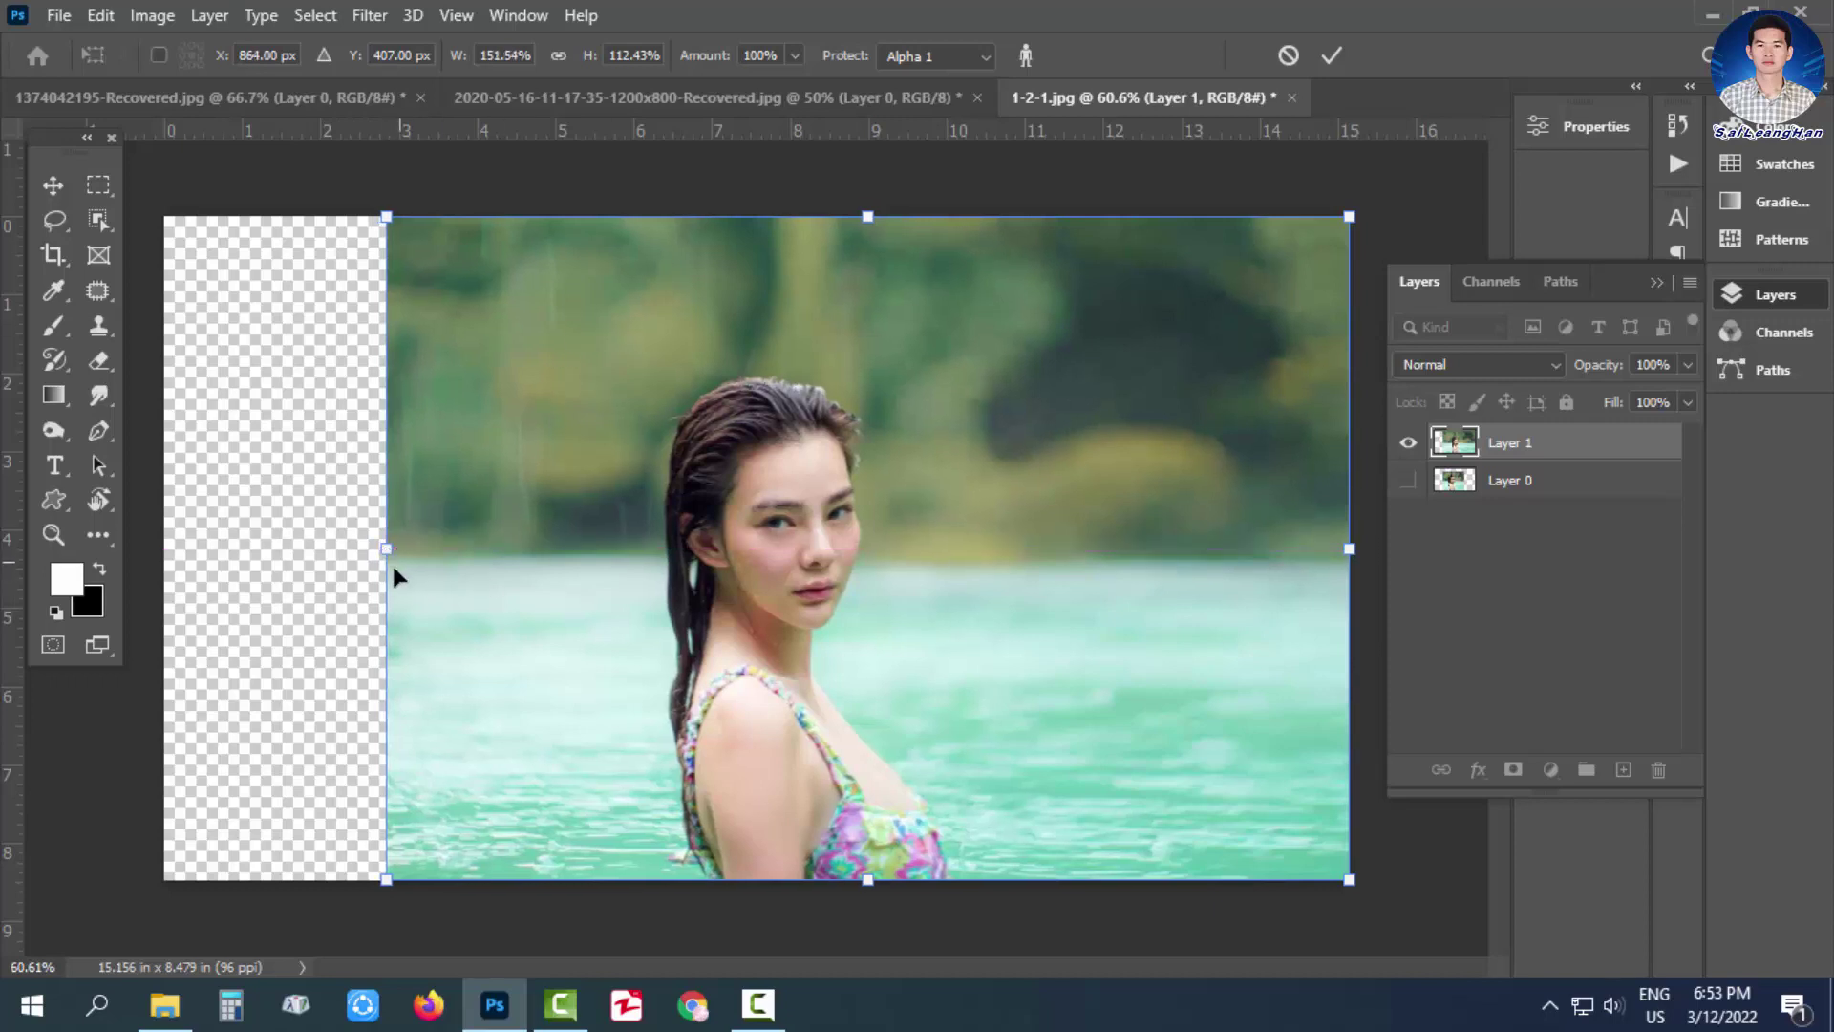
pyautogui.click(1331, 55)
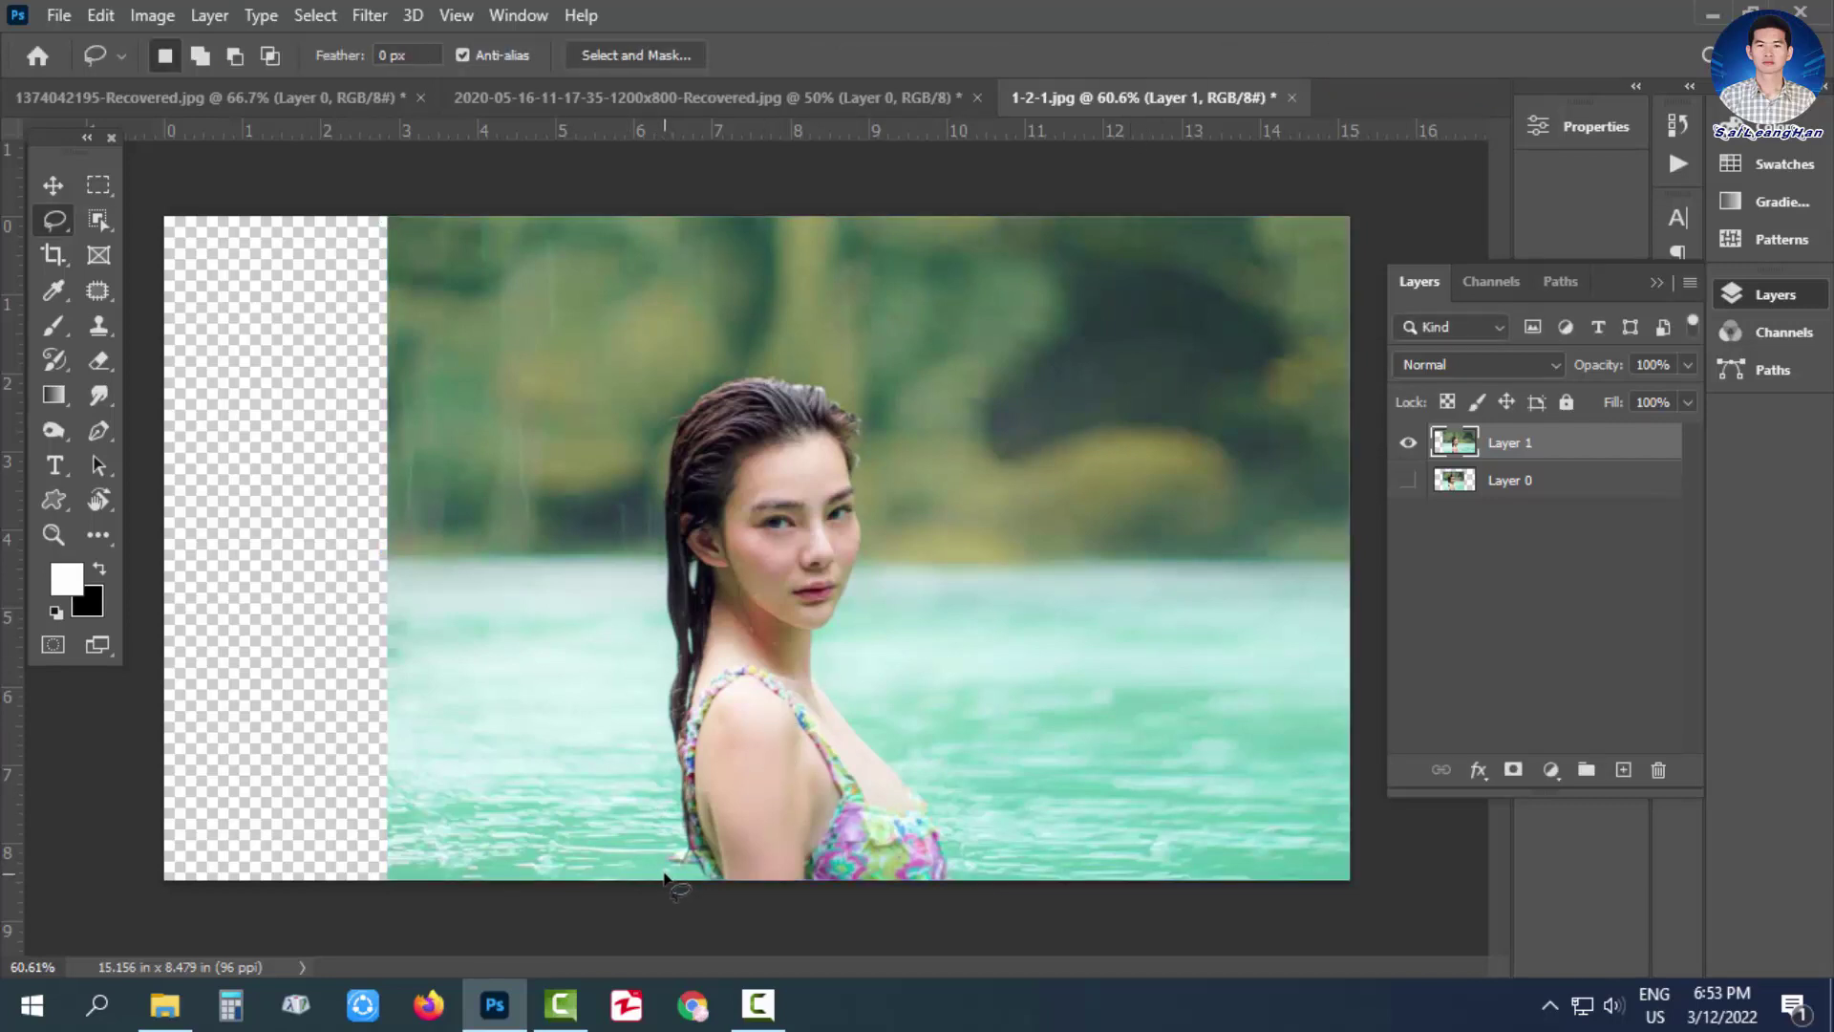
# Lasso loosely around the woman at her shifted position, save the selection as alpha channel Alpha 2, and deselect.
pyautogui.moveTo(666, 871)
pyautogui.mouseDown()
pyautogui.moveTo(652, 427)
pyautogui.moveTo(697, 353)
pyautogui.moveTo(821, 345)
pyautogui.moveTo(879, 405)
pyautogui.moveTo(880, 689)
pyautogui.moveTo(953, 785)
pyautogui.moveTo(979, 882)
pyautogui.moveTo(669, 889)
pyautogui.mouseUp()
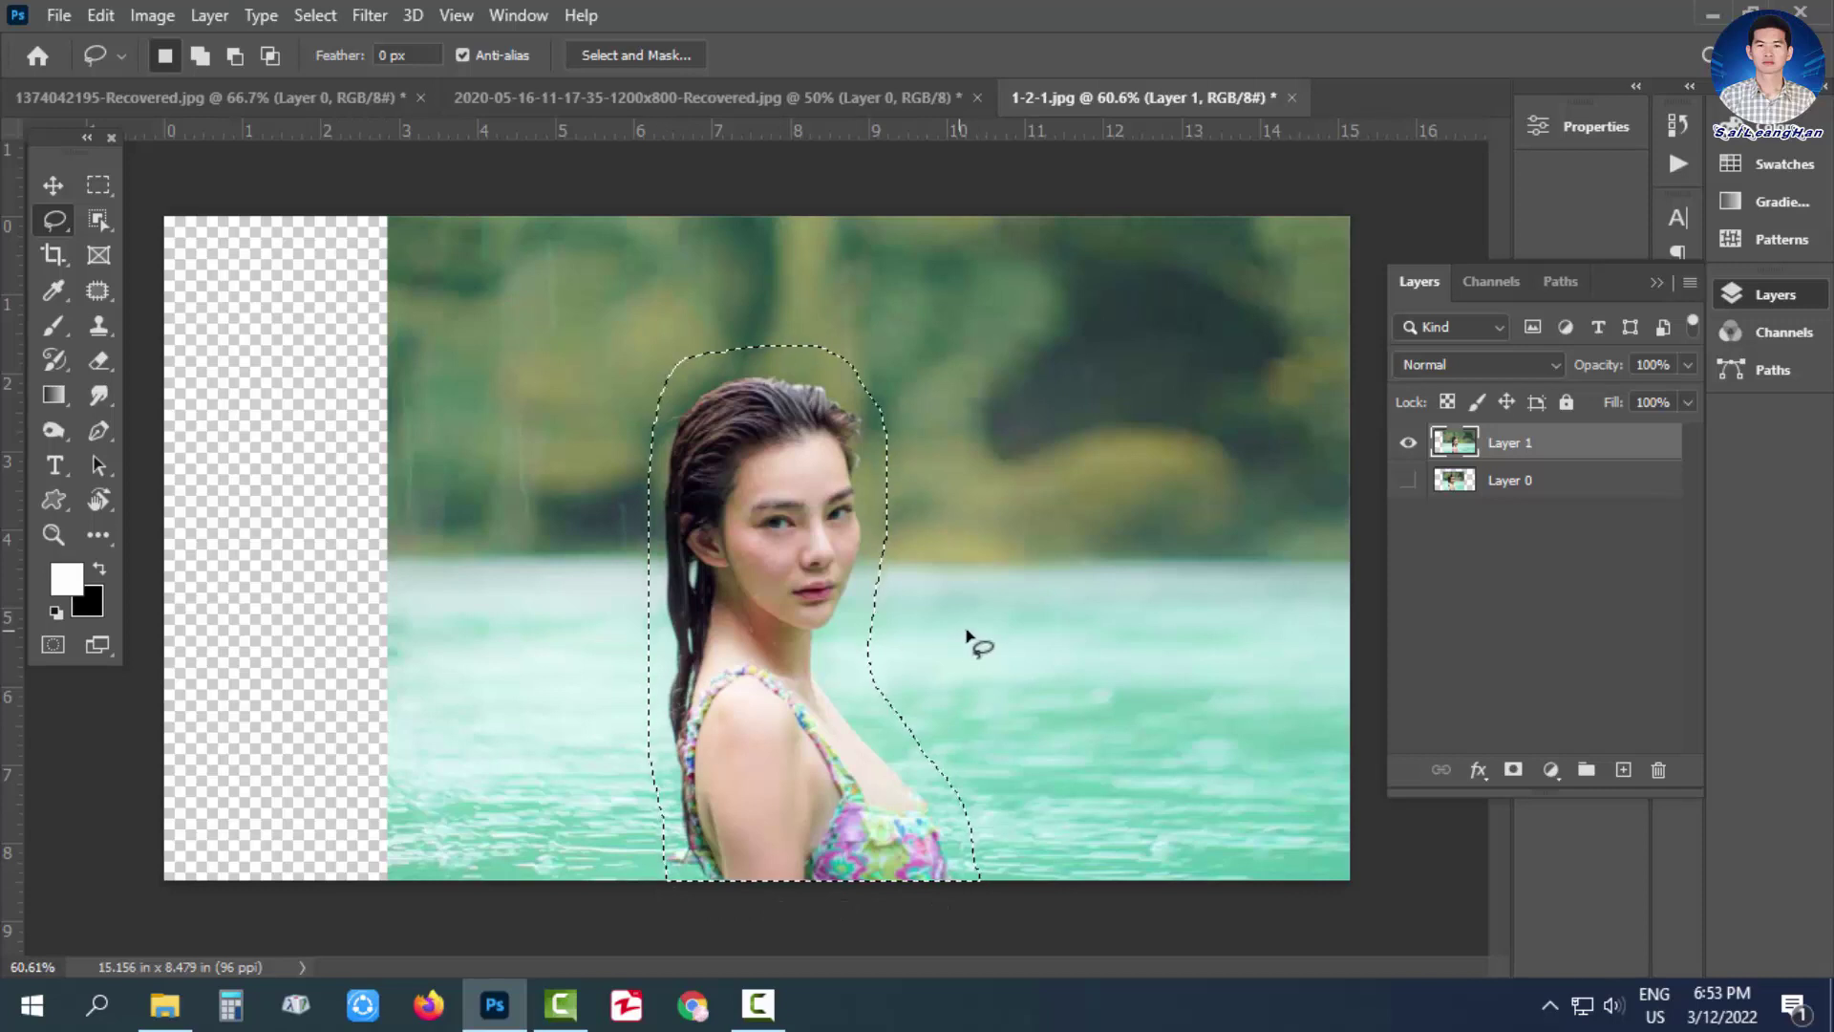
pyautogui.click(1500, 279)
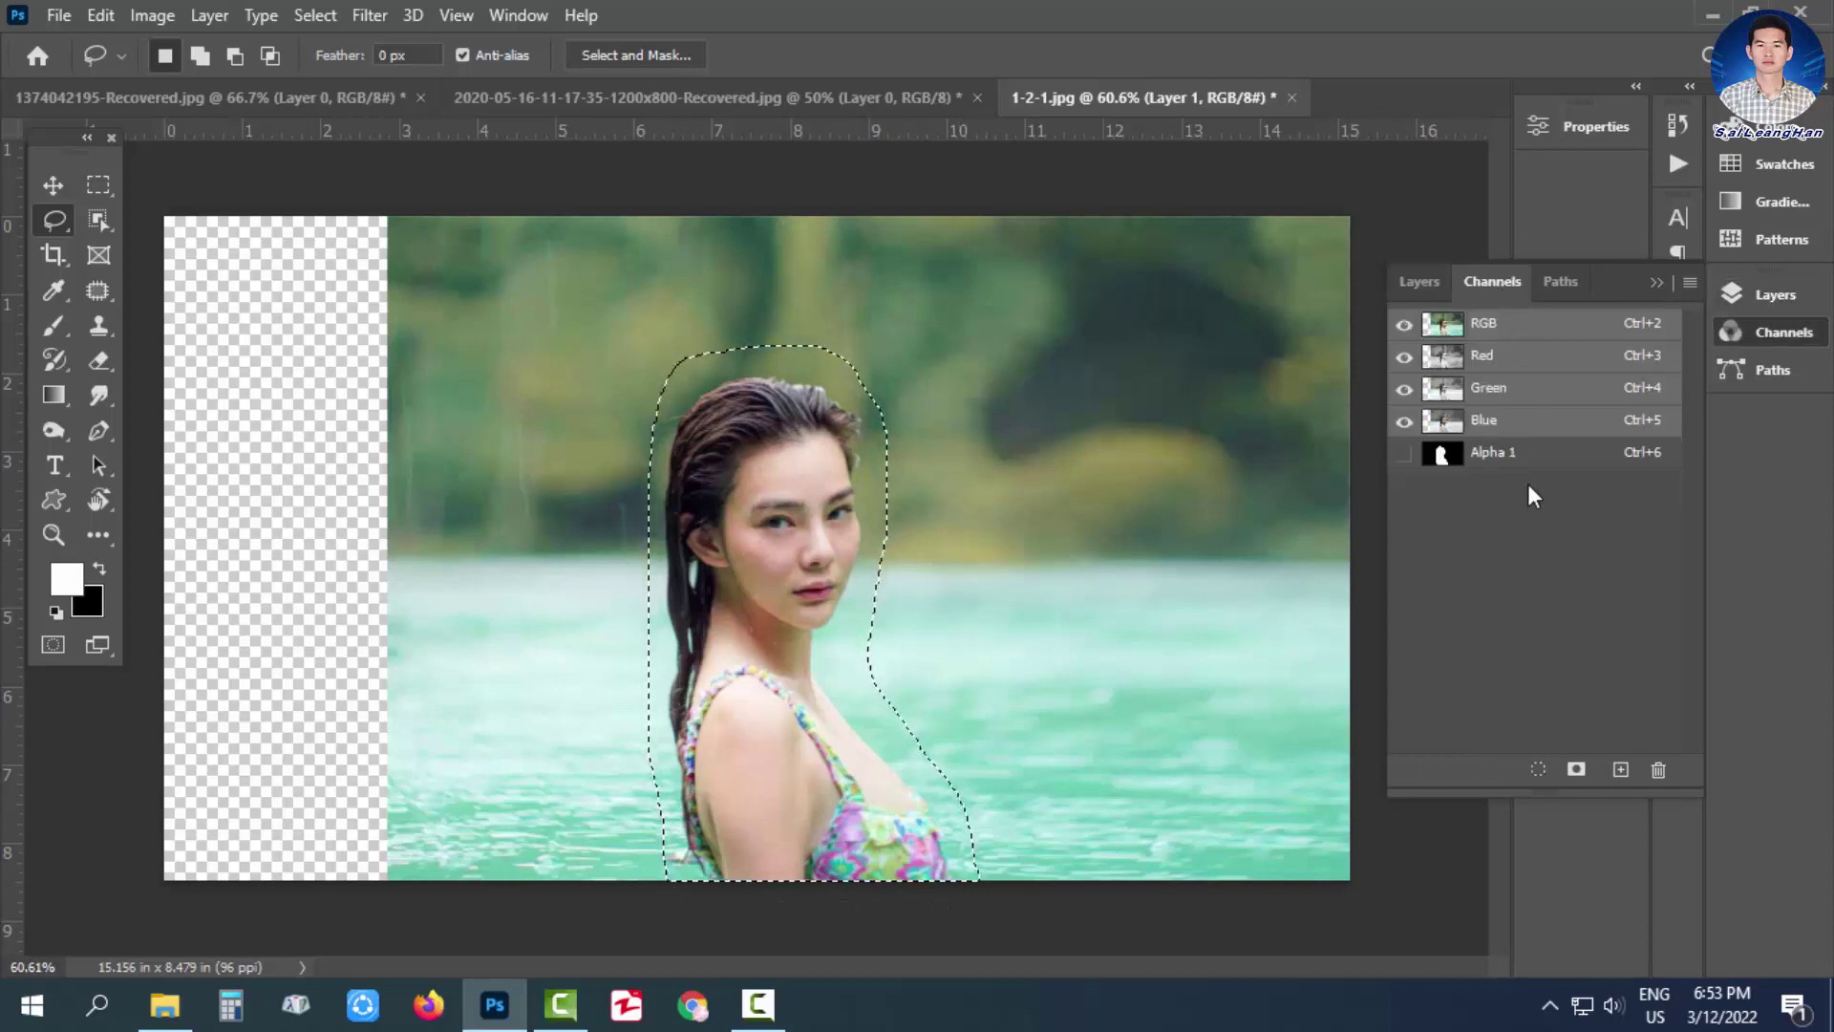
pyautogui.keyDown('alt'); pyautogui.click(1577, 772); pyautogui.keyUp('alt')
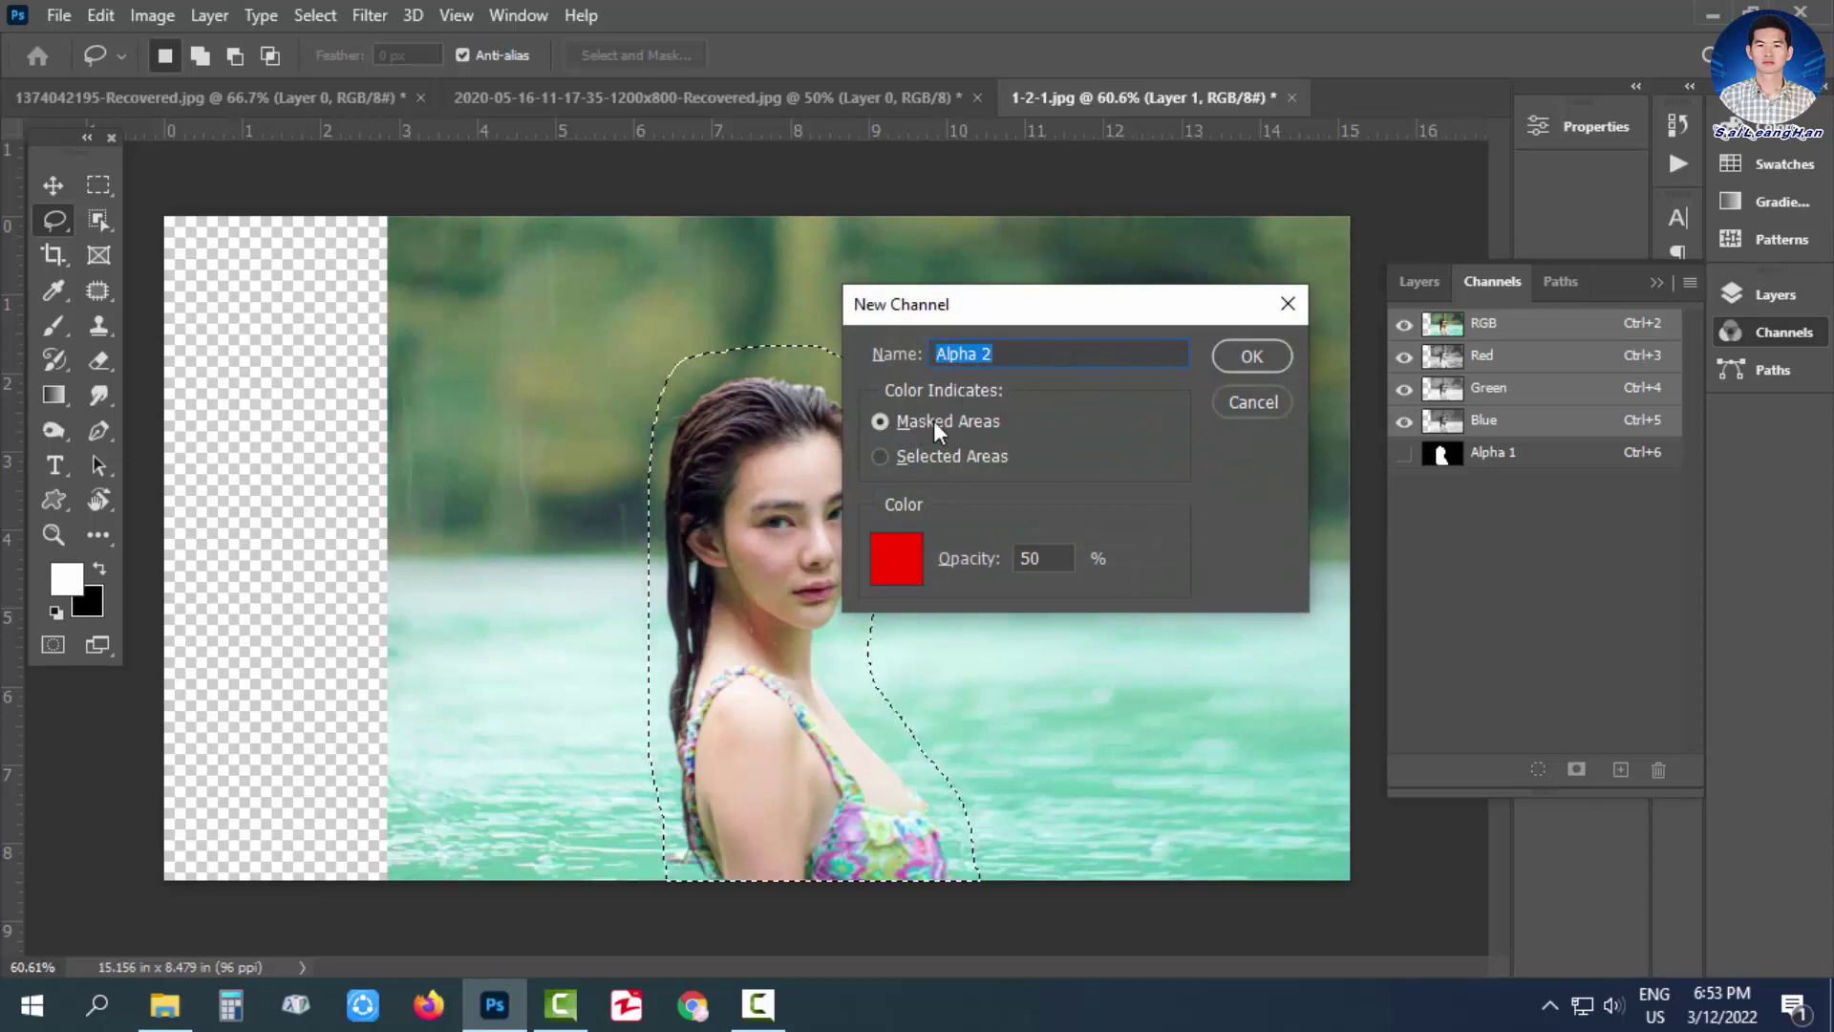
pyautogui.click(1244, 357)
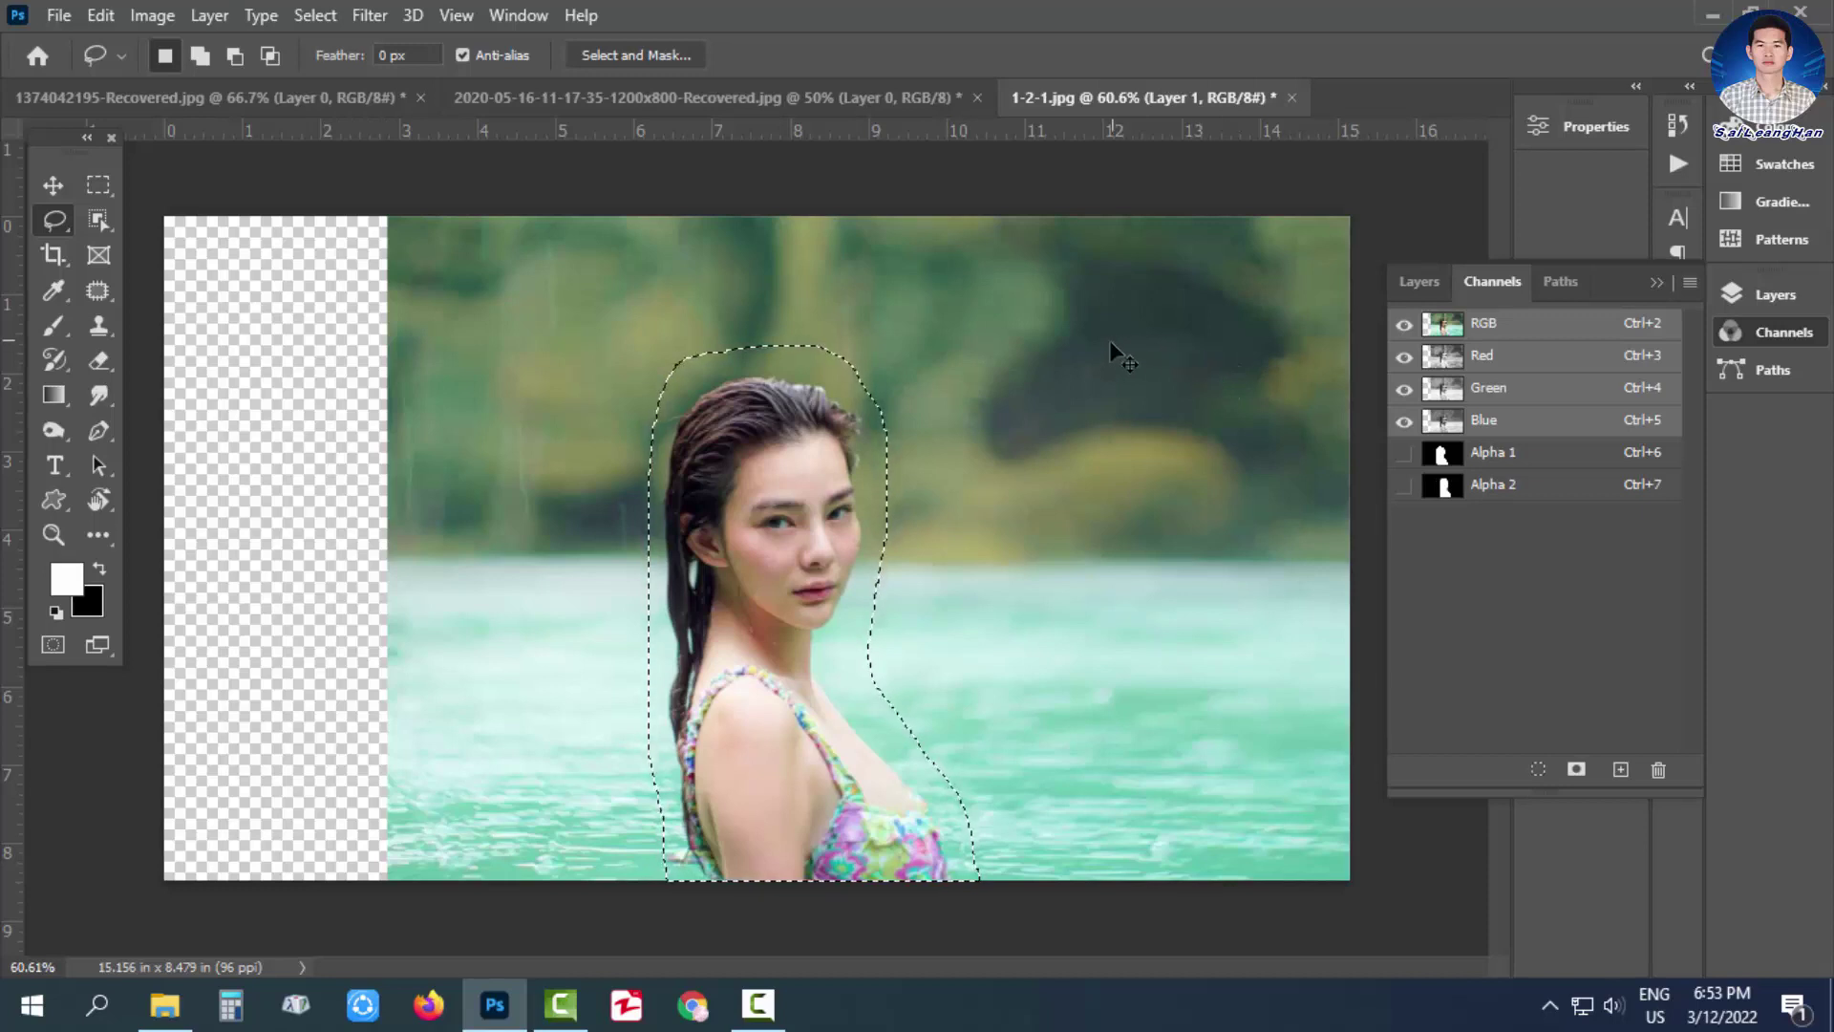
pyautogui.click(1000, 344)
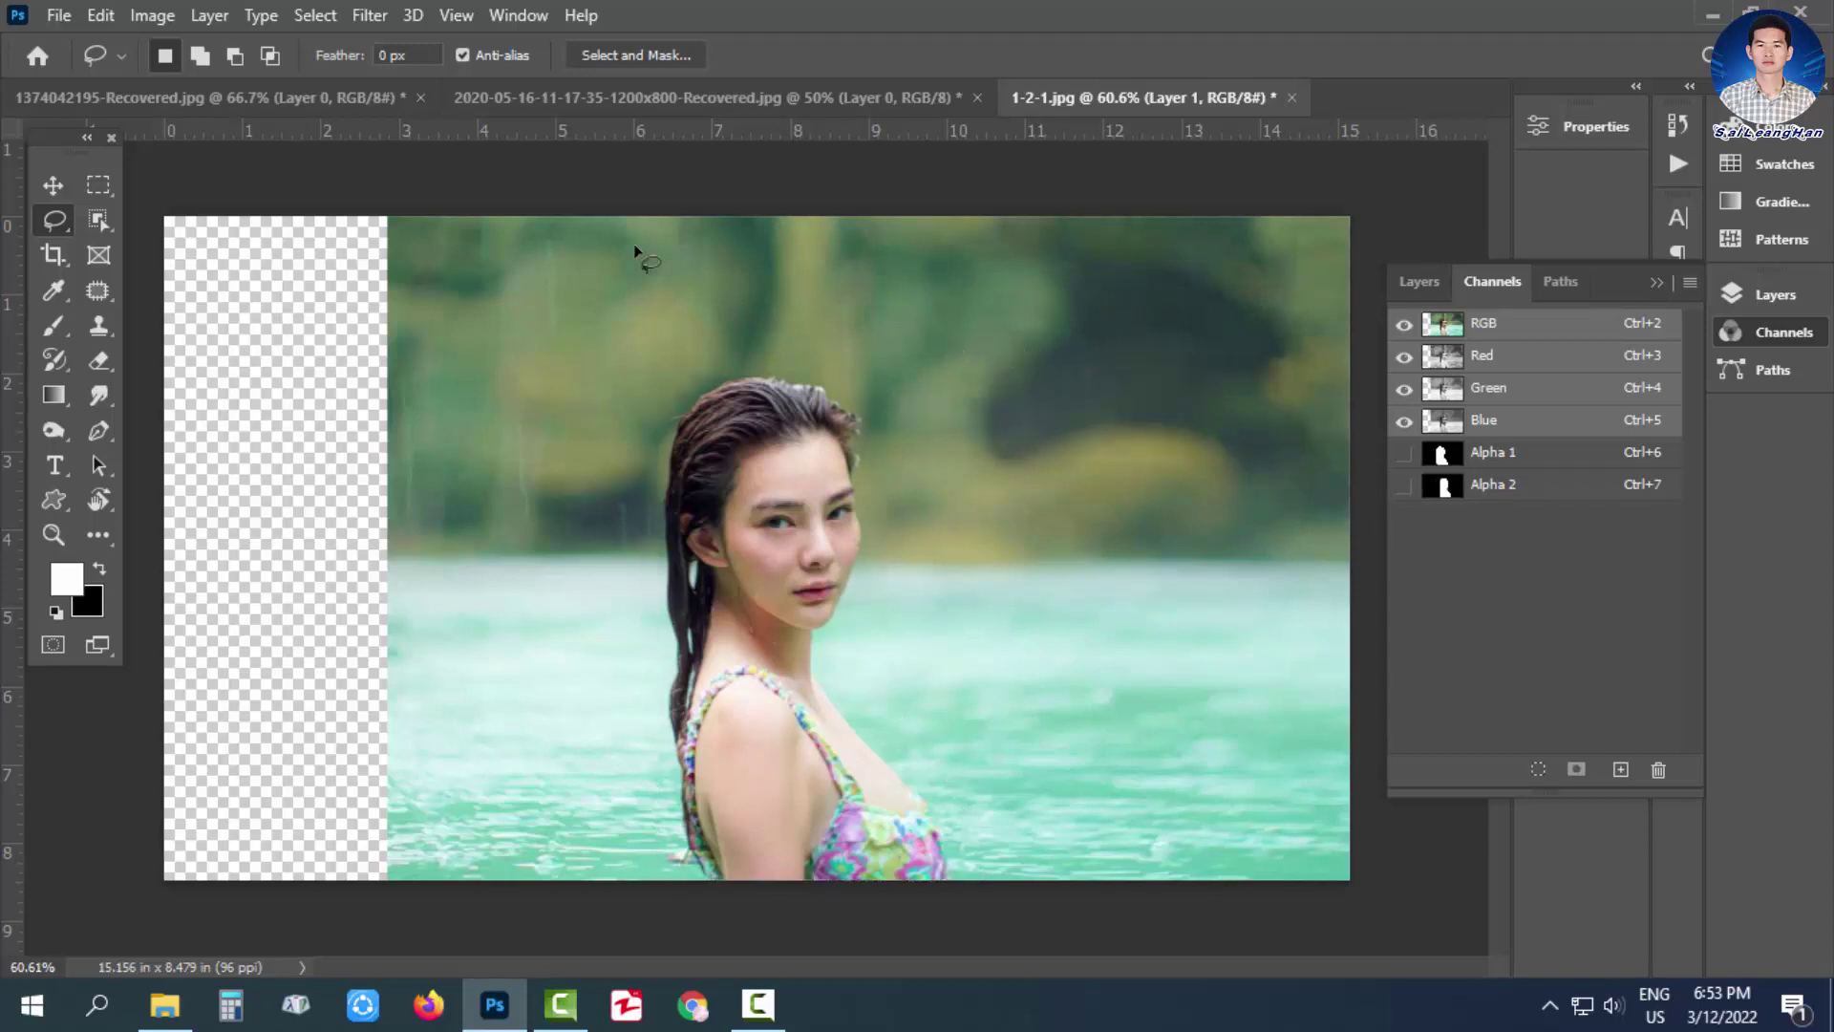
# Content-Aware Scale Layer 1 with Alpha 2 protected to the canvas's left edge, about 123.1% wide.
pyautogui.click(99, 17)
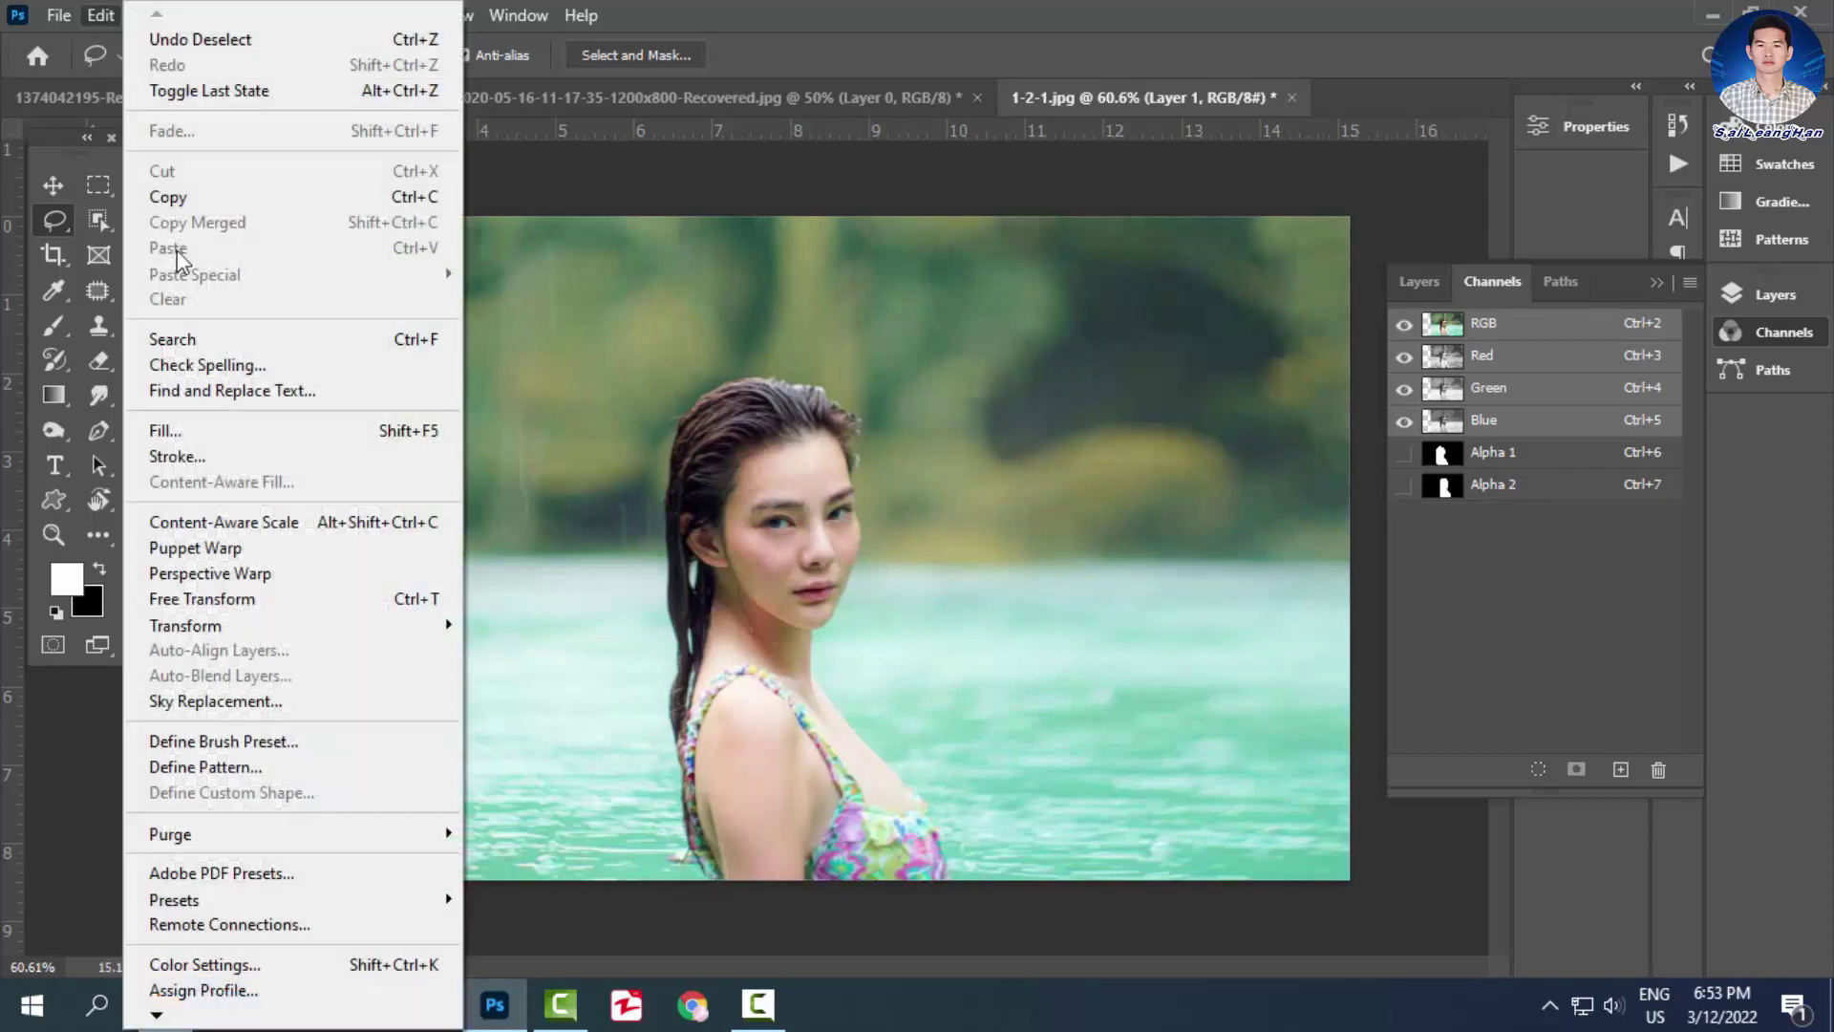
pyautogui.click(222, 529)
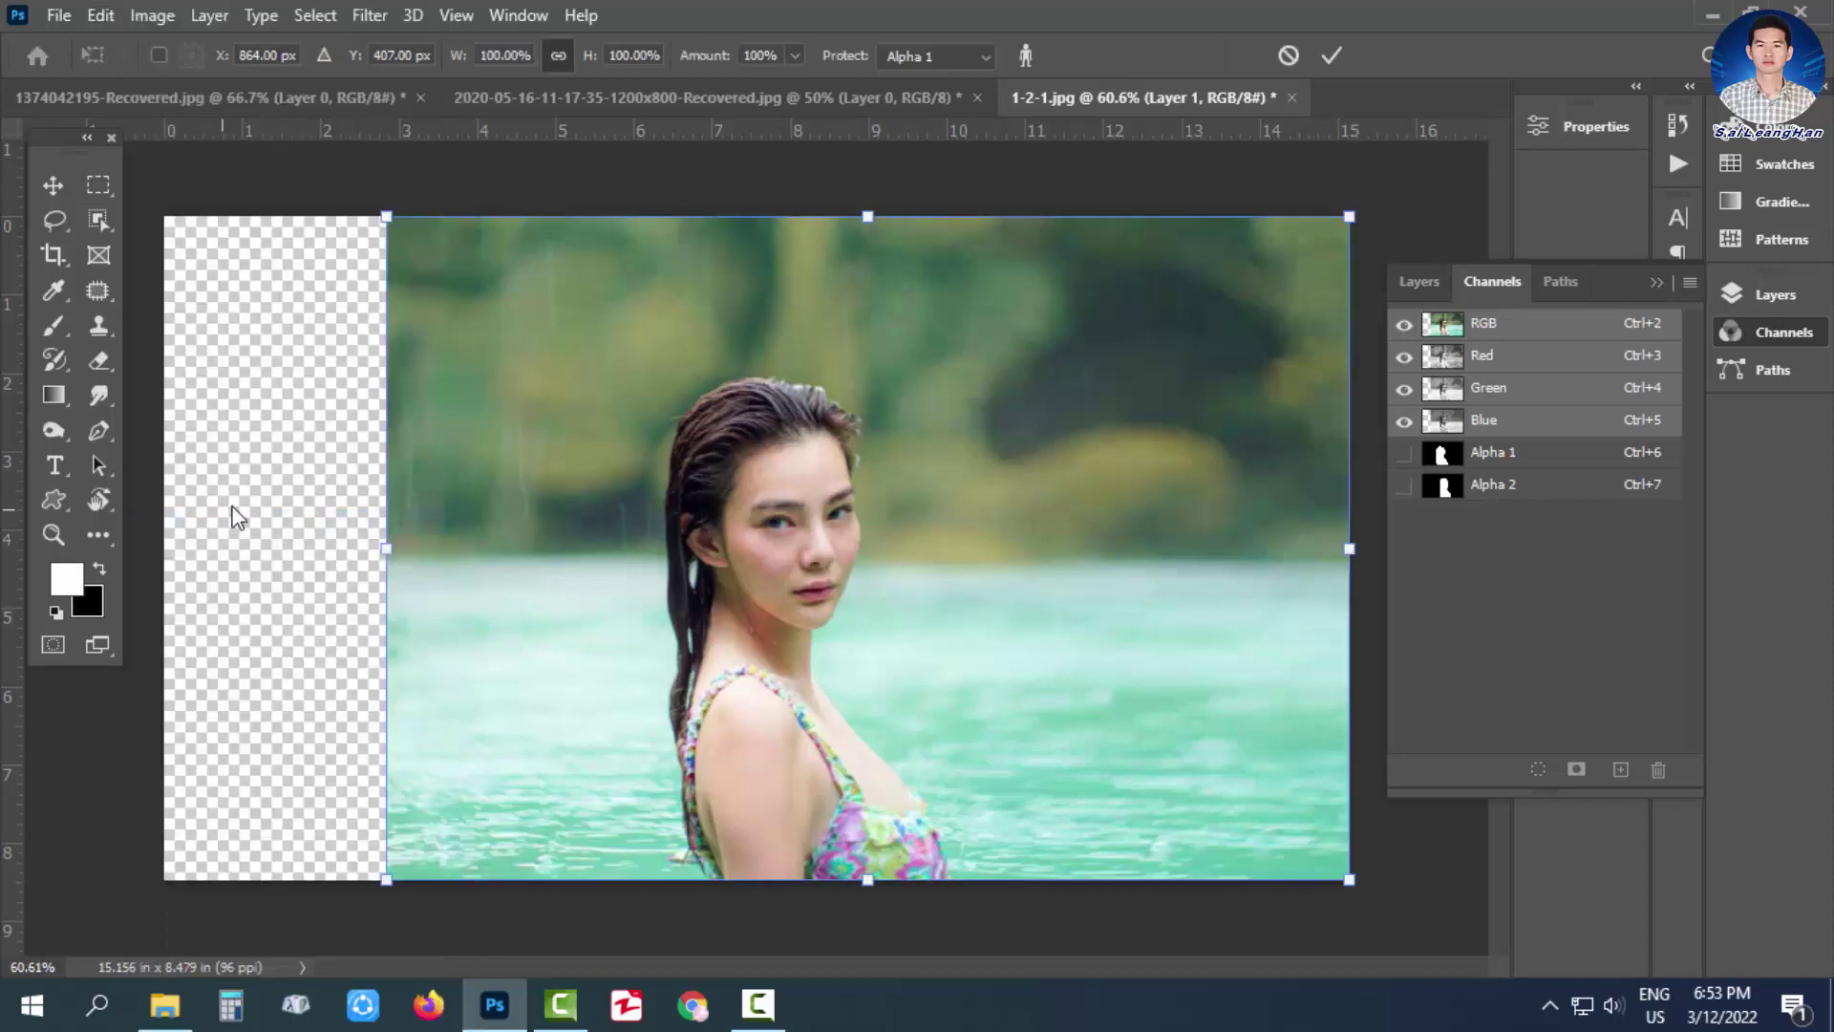
pyautogui.click(906, 55)
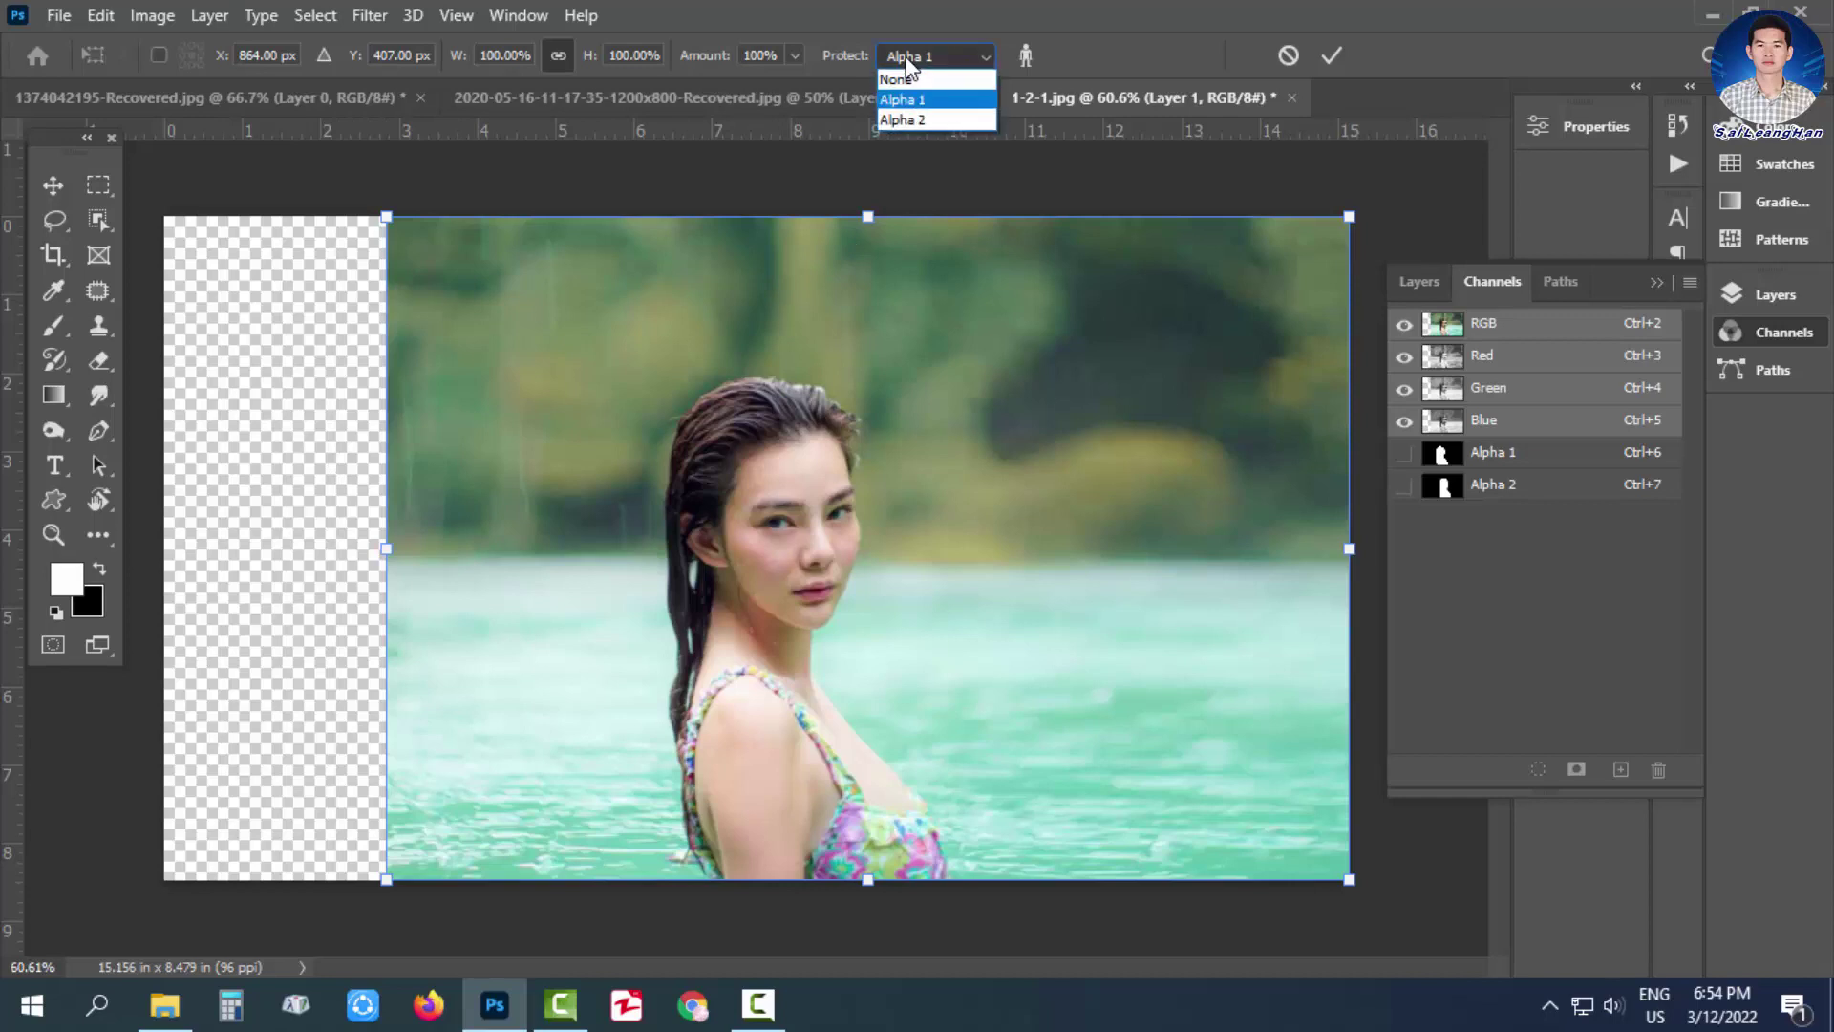
pyautogui.click(902, 118)
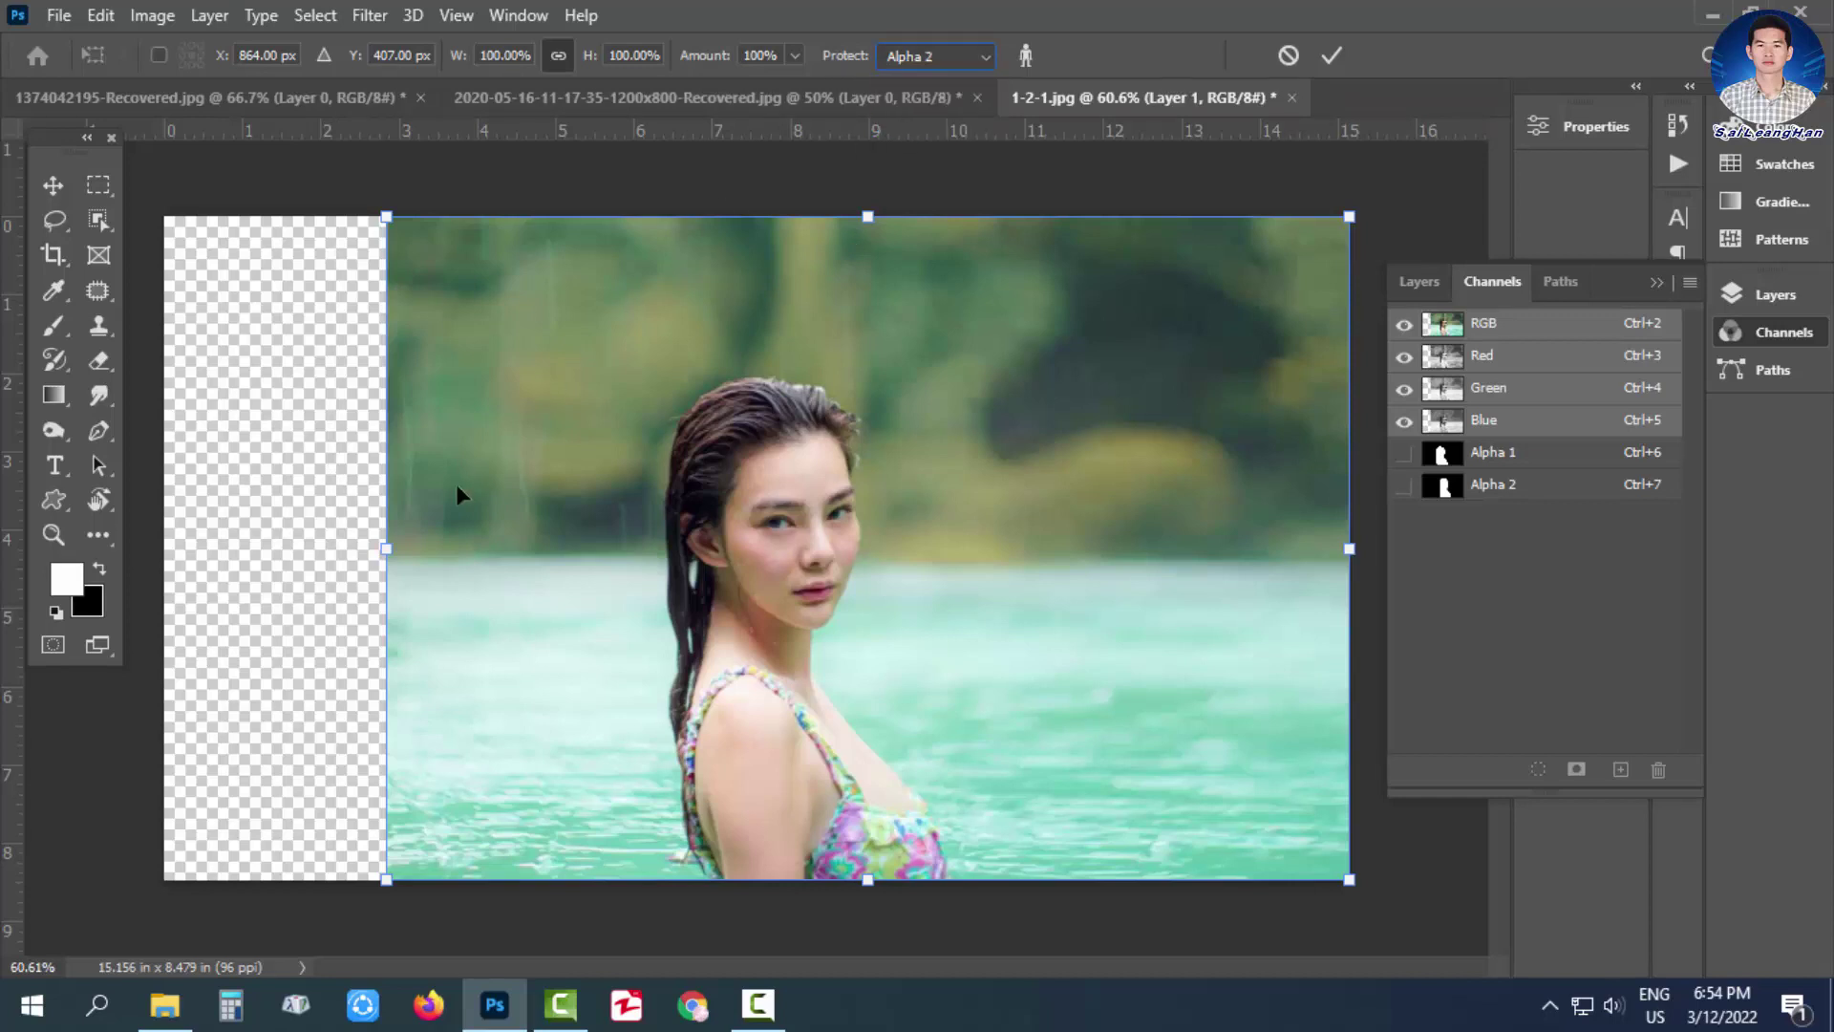
pyautogui.moveTo(384, 549); pyautogui.dragTo(284, 536)
pyautogui.moveTo(277, 534); pyautogui.dragTo(170, 554)
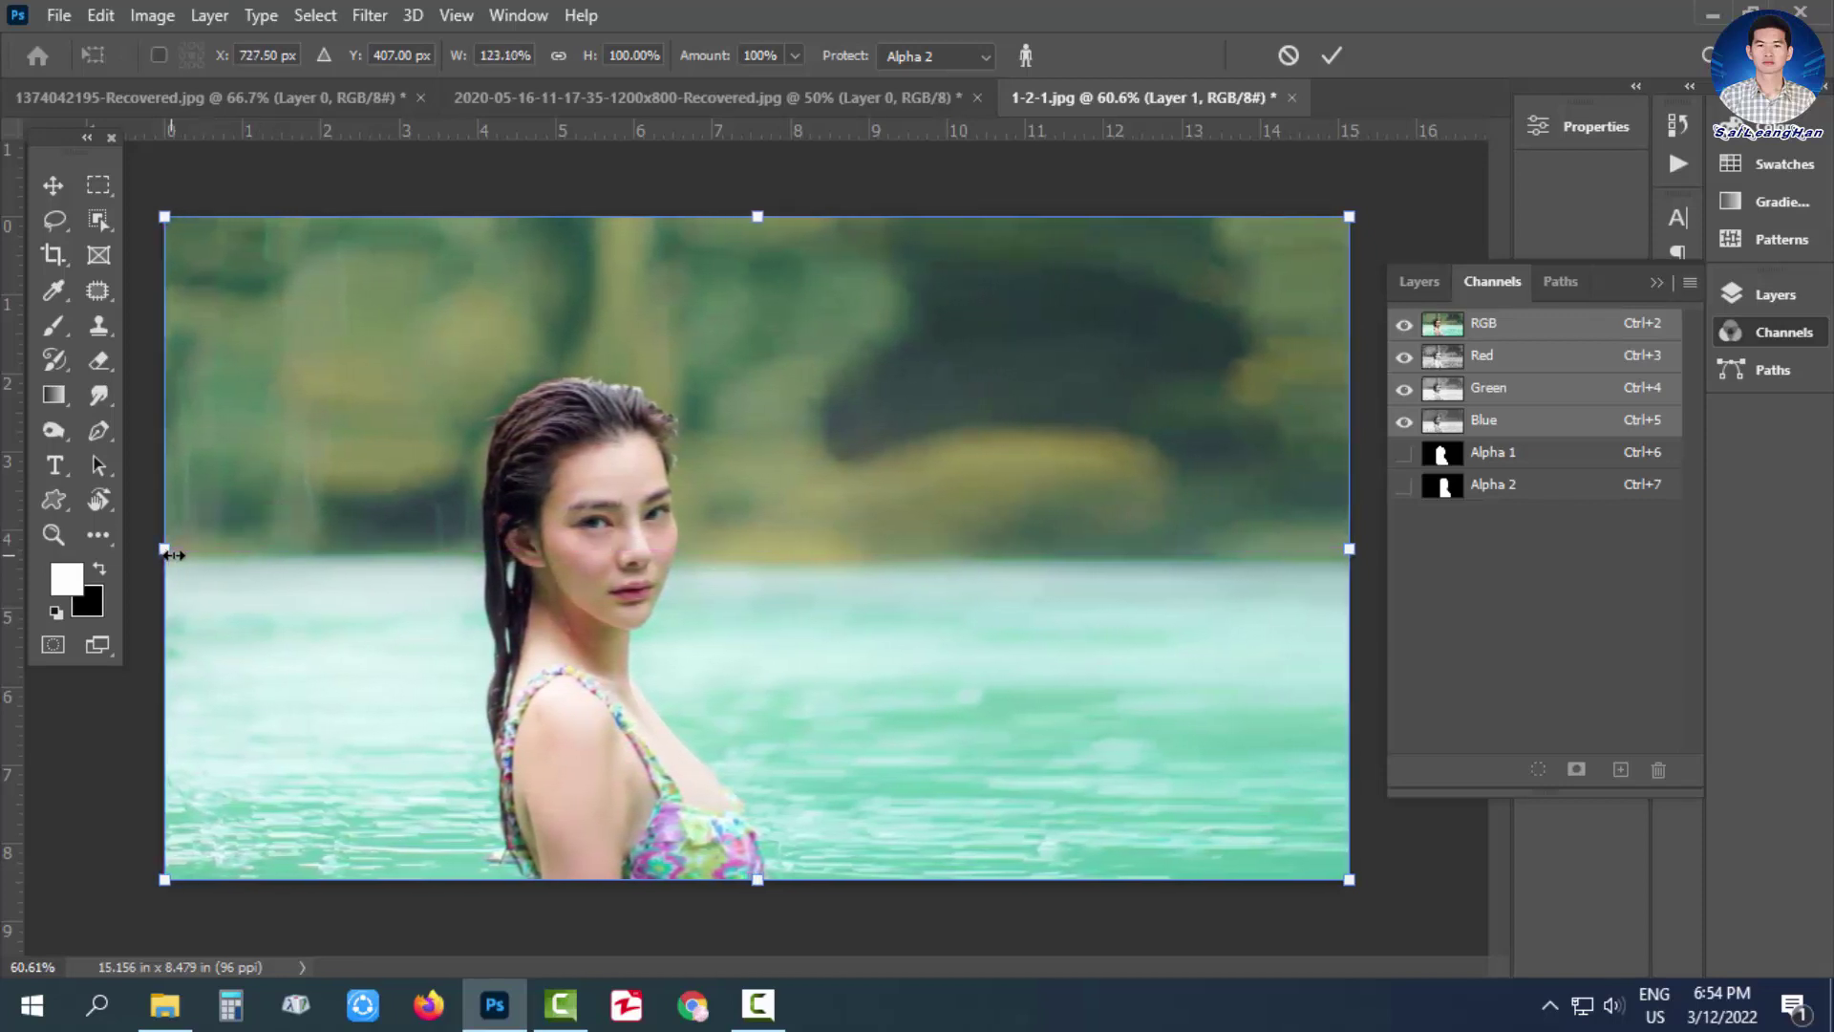
pyautogui.click(1331, 55)
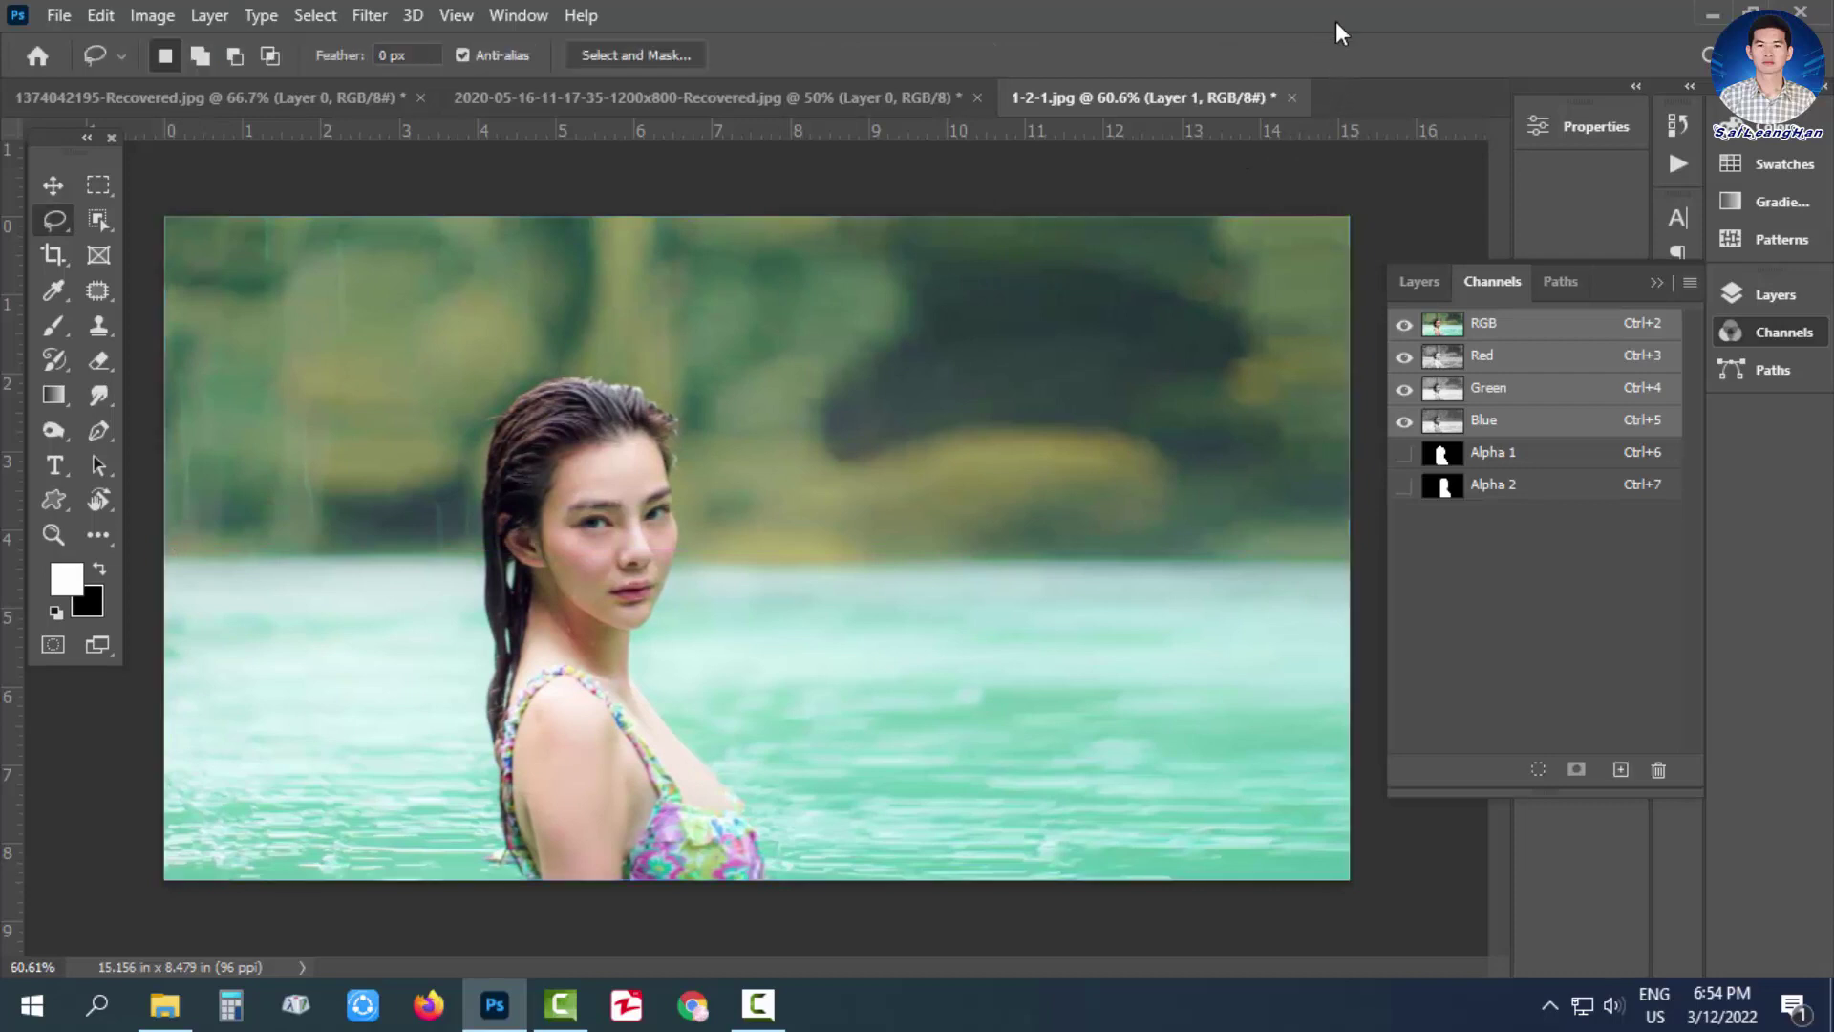
# Show Layer 0, stack it above Layer 1, and move it to the canvas's right side beside the stretched photo.
pyautogui.click(1418, 281)
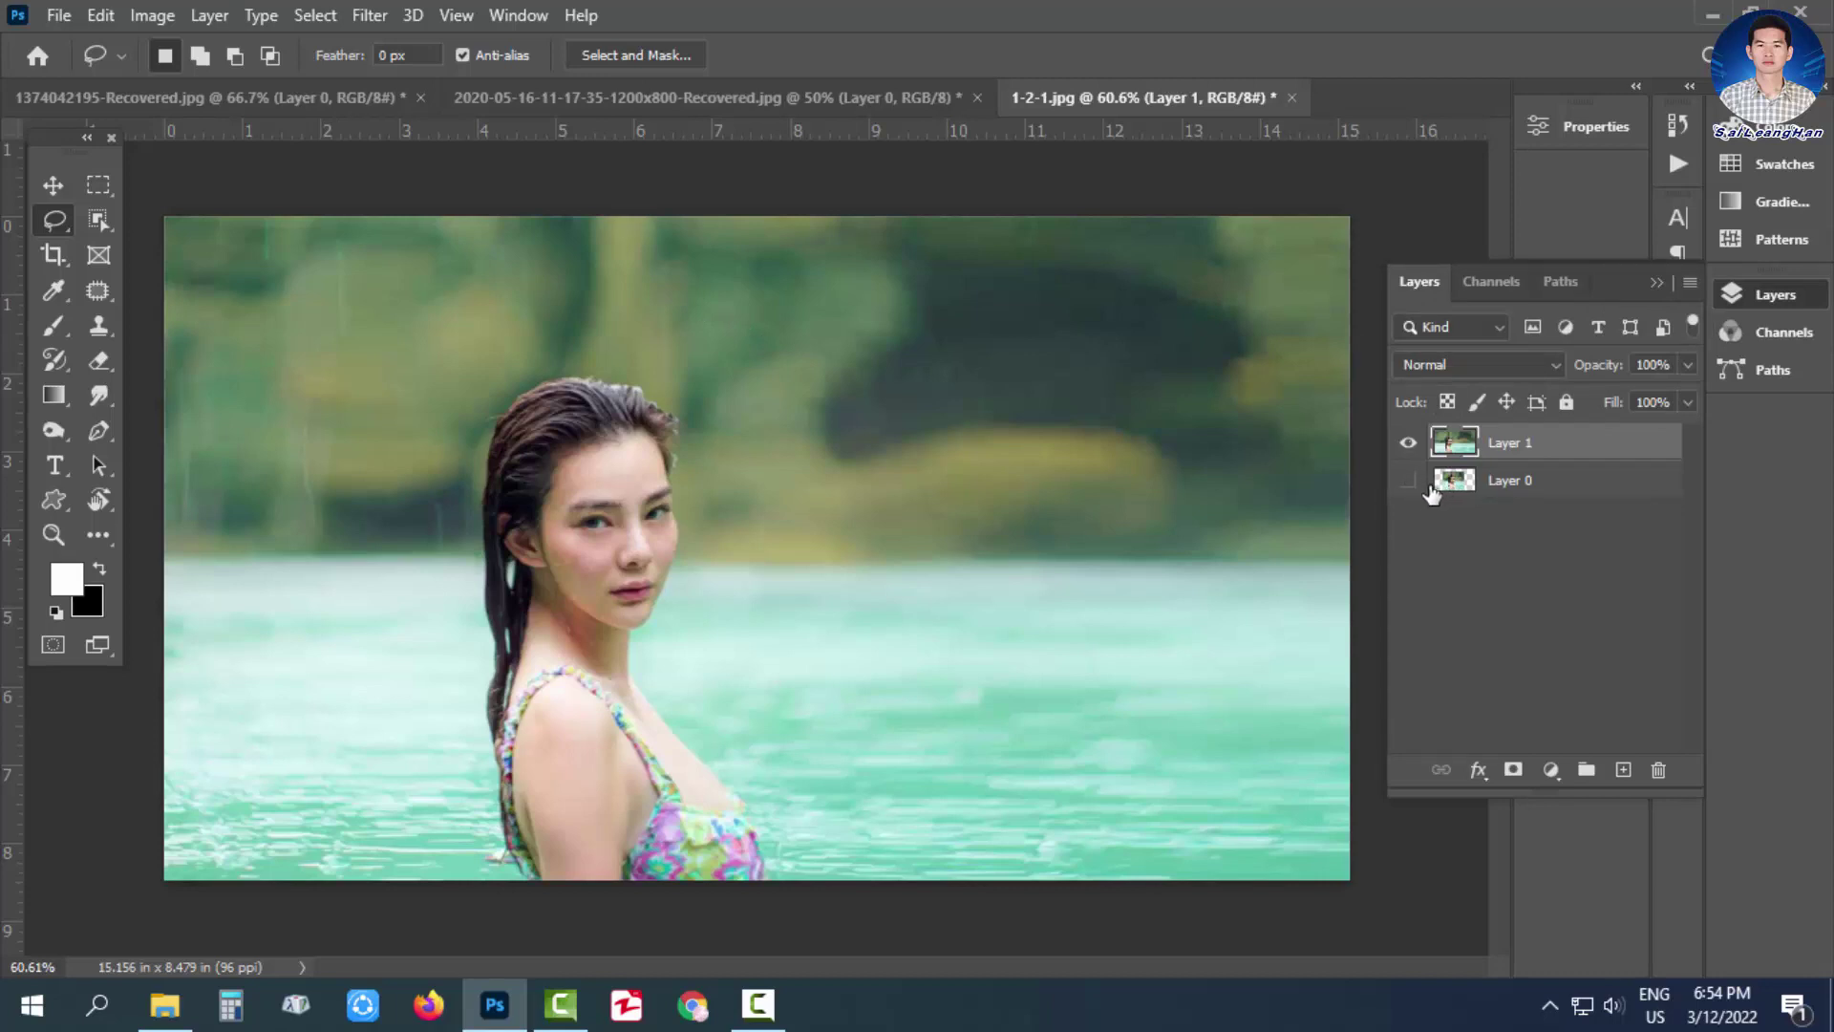
pyautogui.click(1409, 480)
pyautogui.click(53, 187)
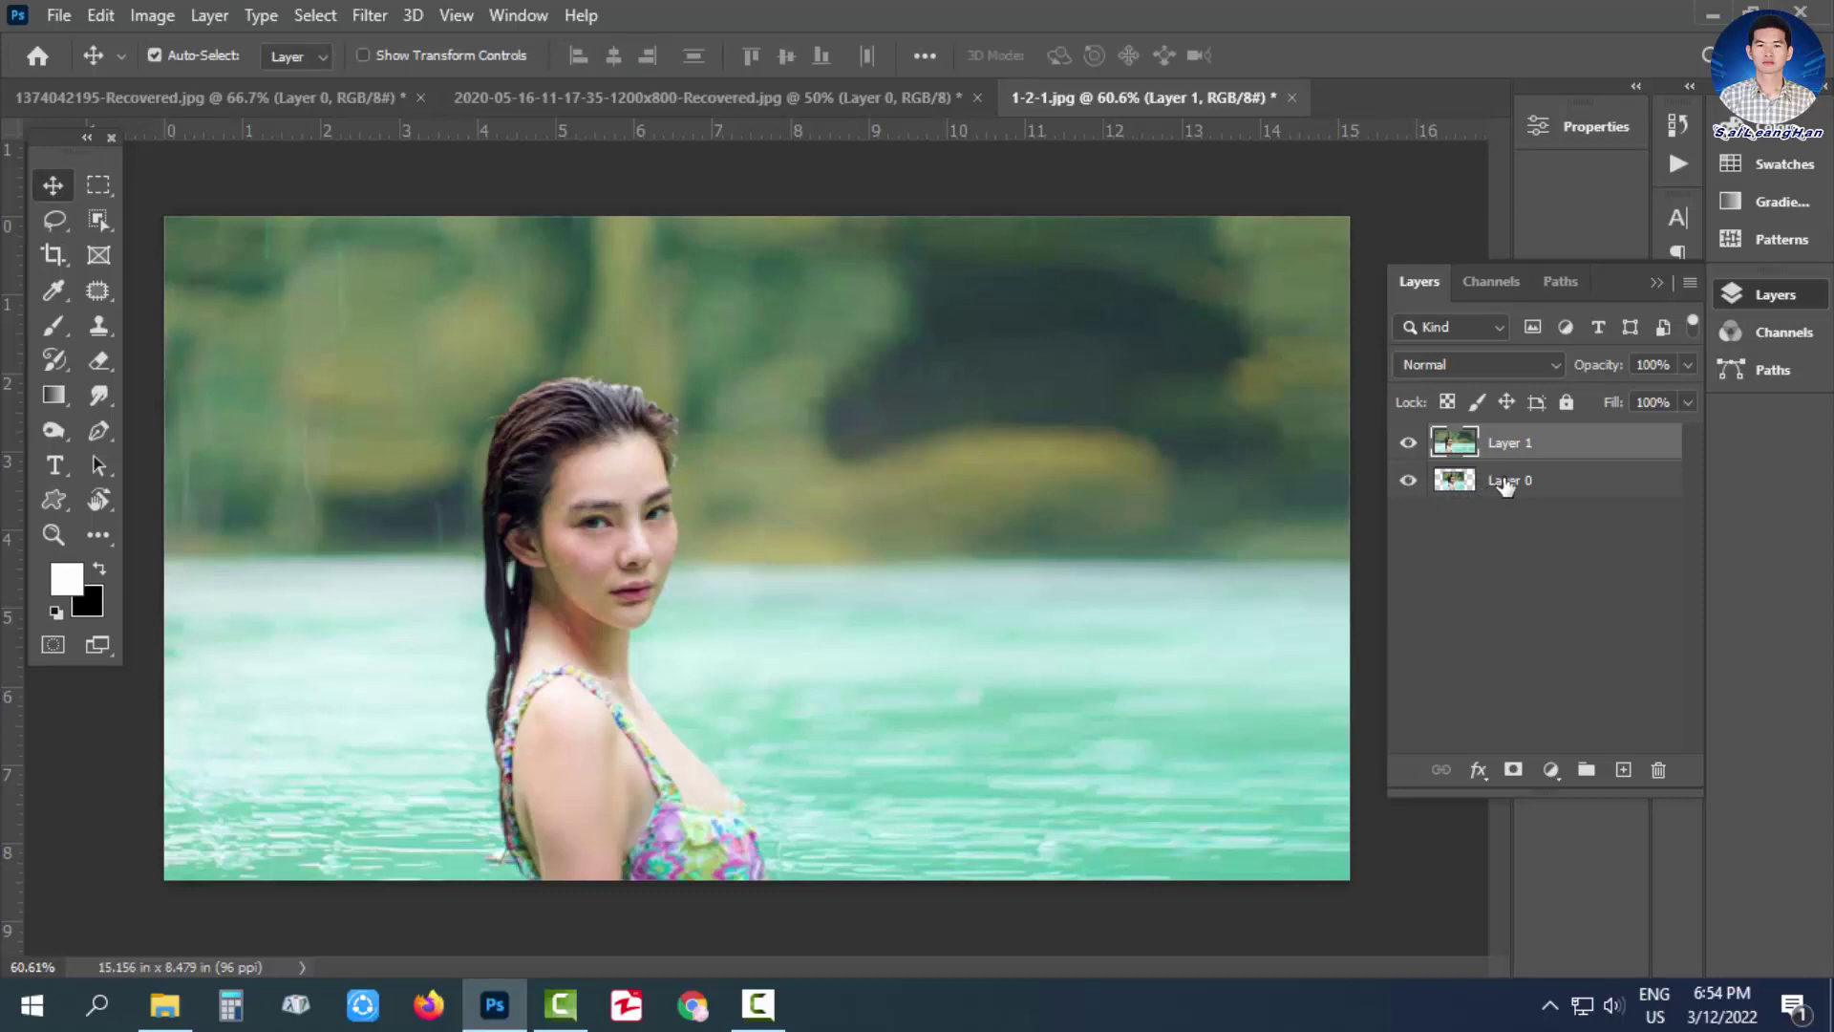
pyautogui.moveTo(1505, 485); pyautogui.dragTo(1496, 444)
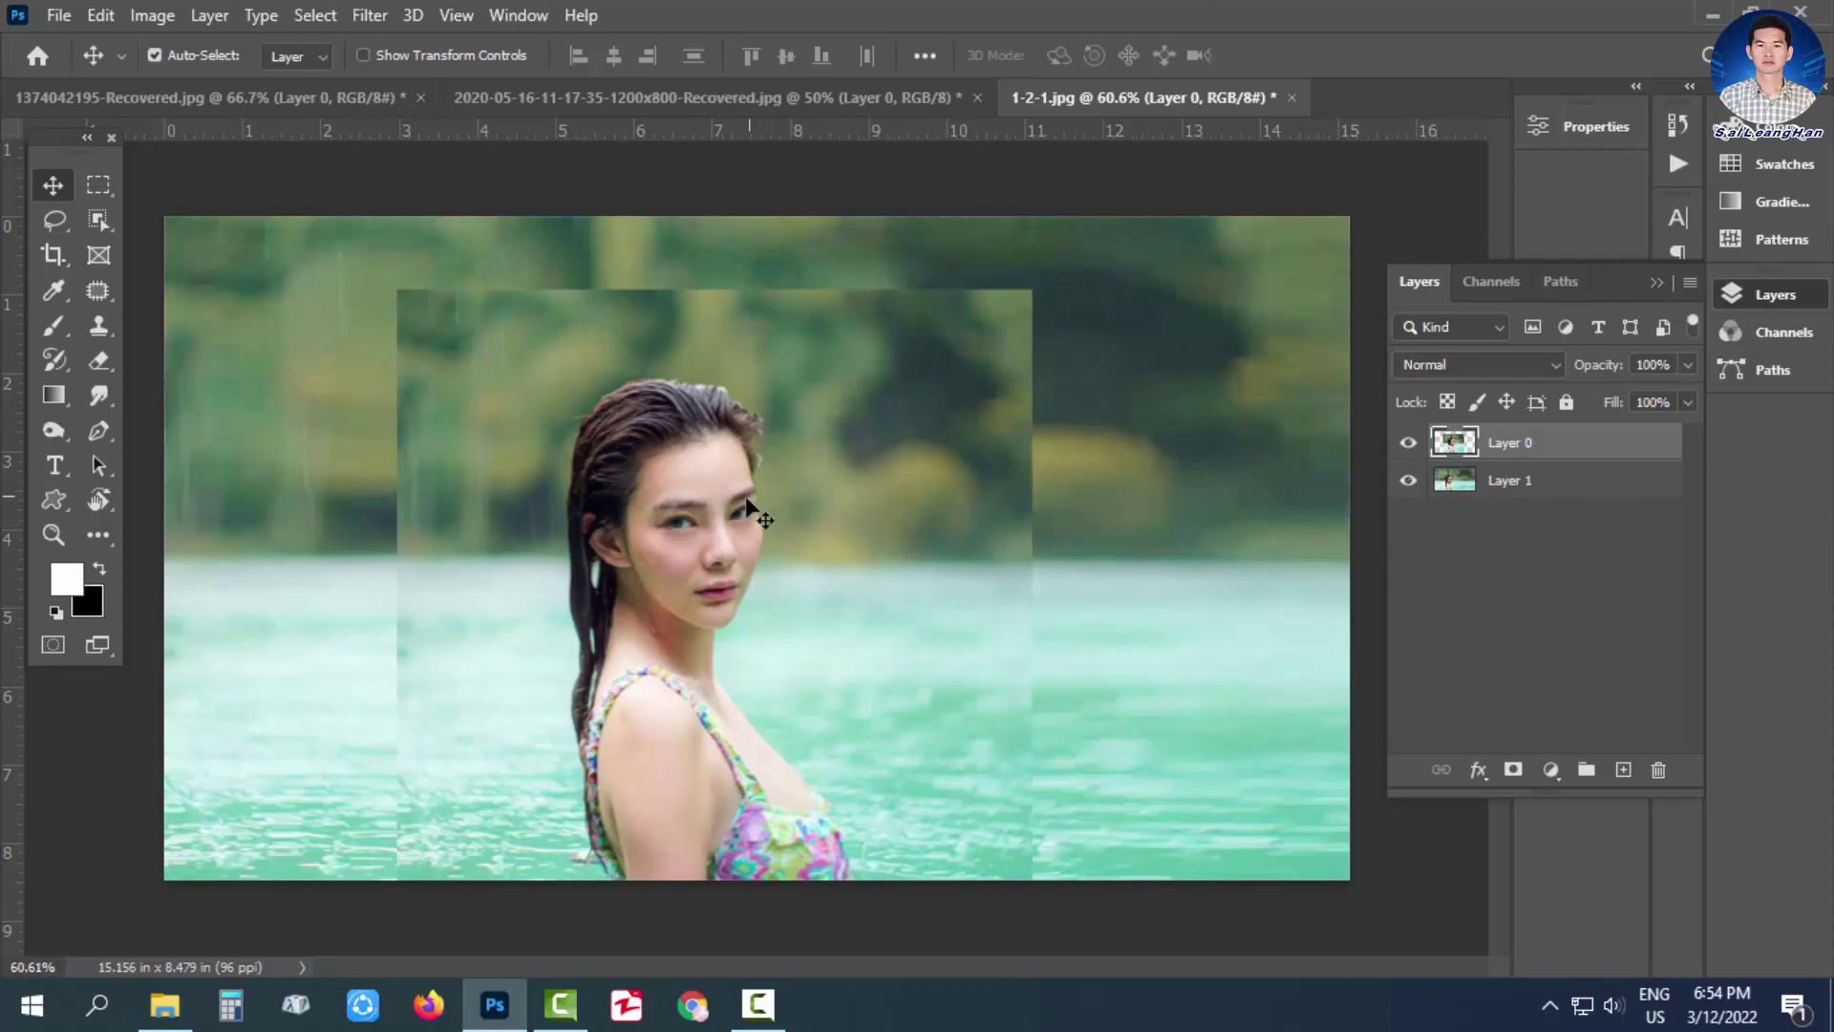
pyautogui.moveTo(735, 507); pyautogui.dragTo(1154, 516)
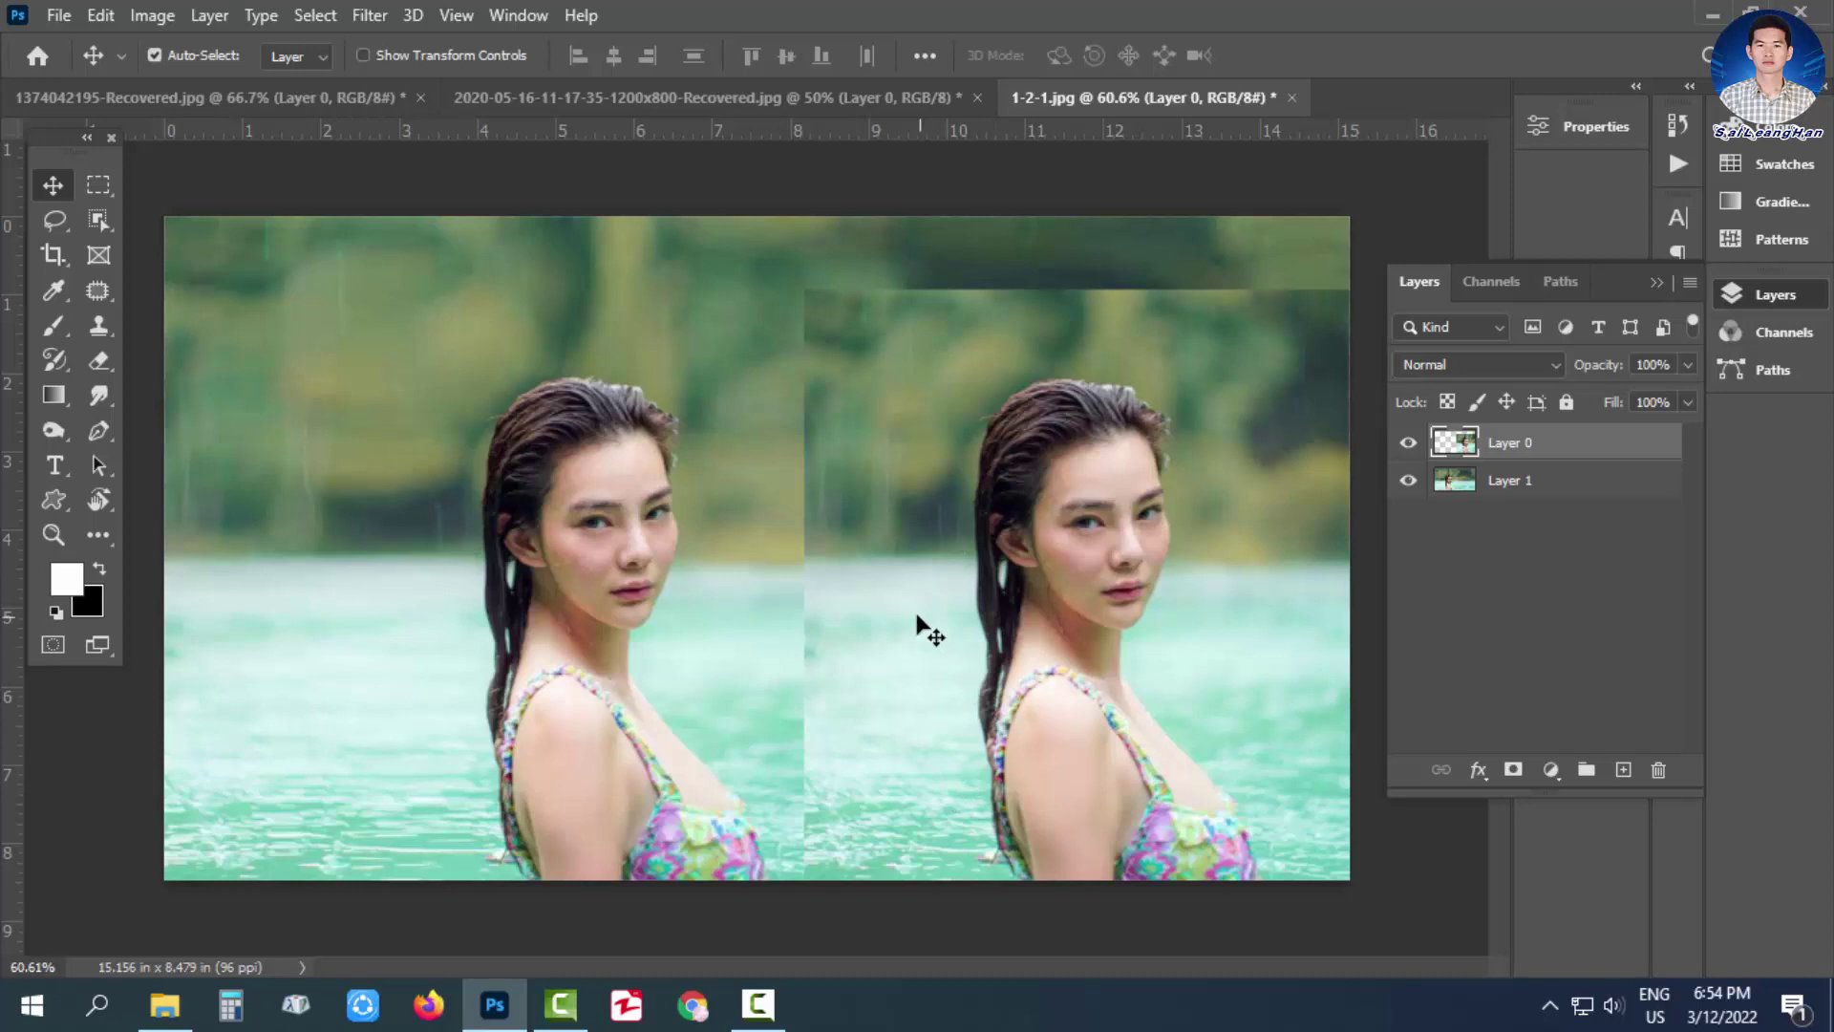
# Compare the stretched photo with the original by toggling Layer 0 off and on, and isolate Layer 0 by hiding Layer 1.
pyautogui.hotkey('ctrl', '-')
pyautogui.scroll(-1, 854, 572)
pyautogui.click(1408, 443)
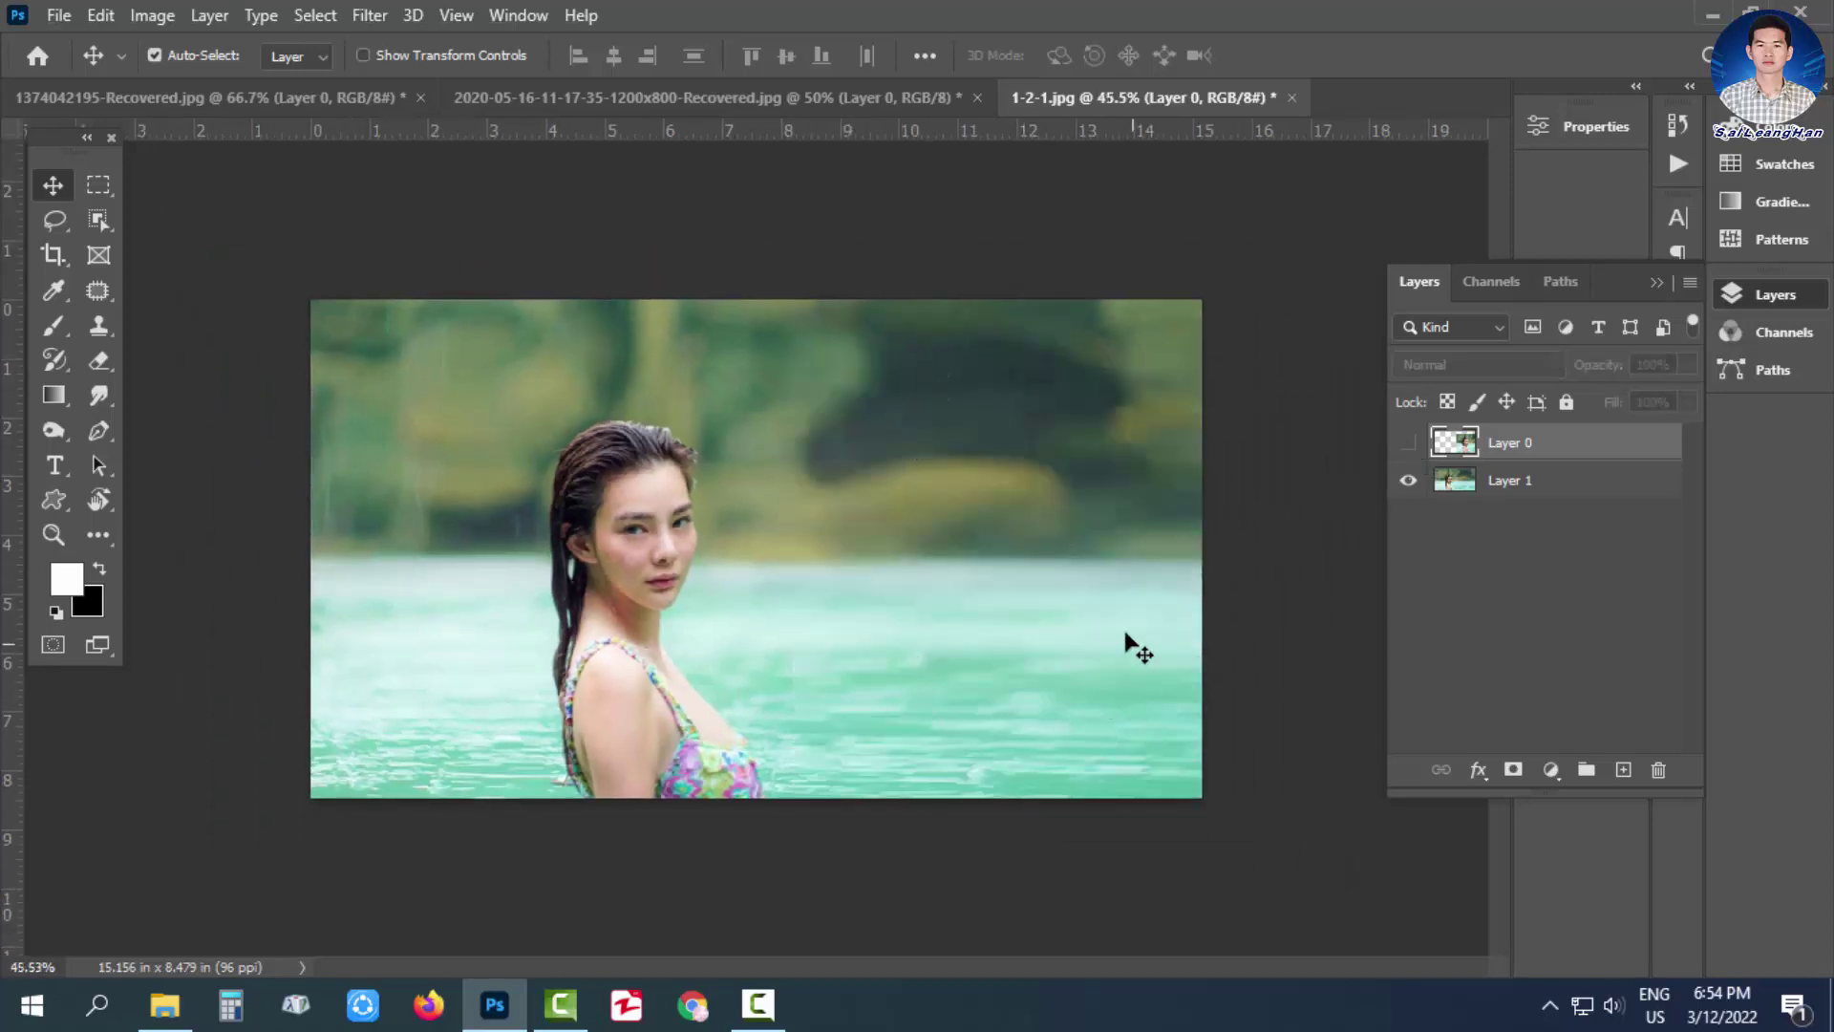
pyautogui.click(1408, 442)
pyautogui.click(1409, 481)
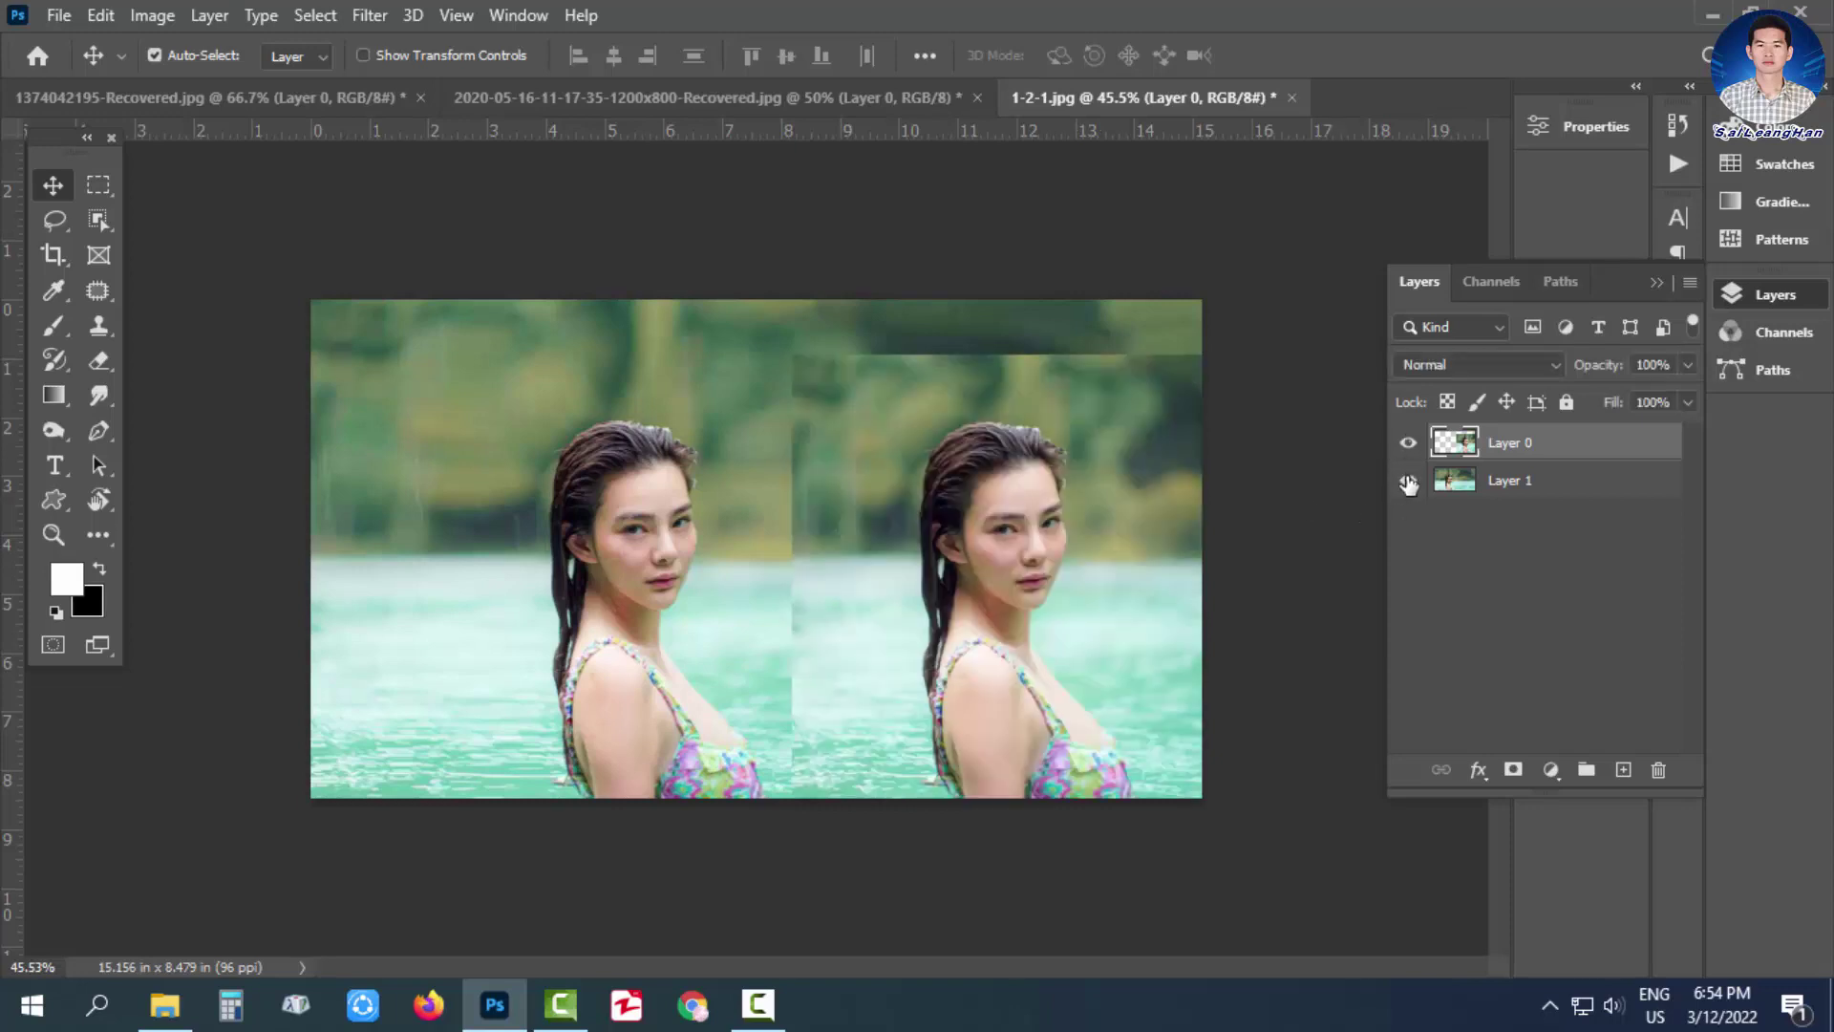
# Move Layer 0 back to near the canvas's middle, show Layer 1, and hide Layer 0.
pyautogui.moveTo(941, 609); pyautogui.dragTo(633, 591)
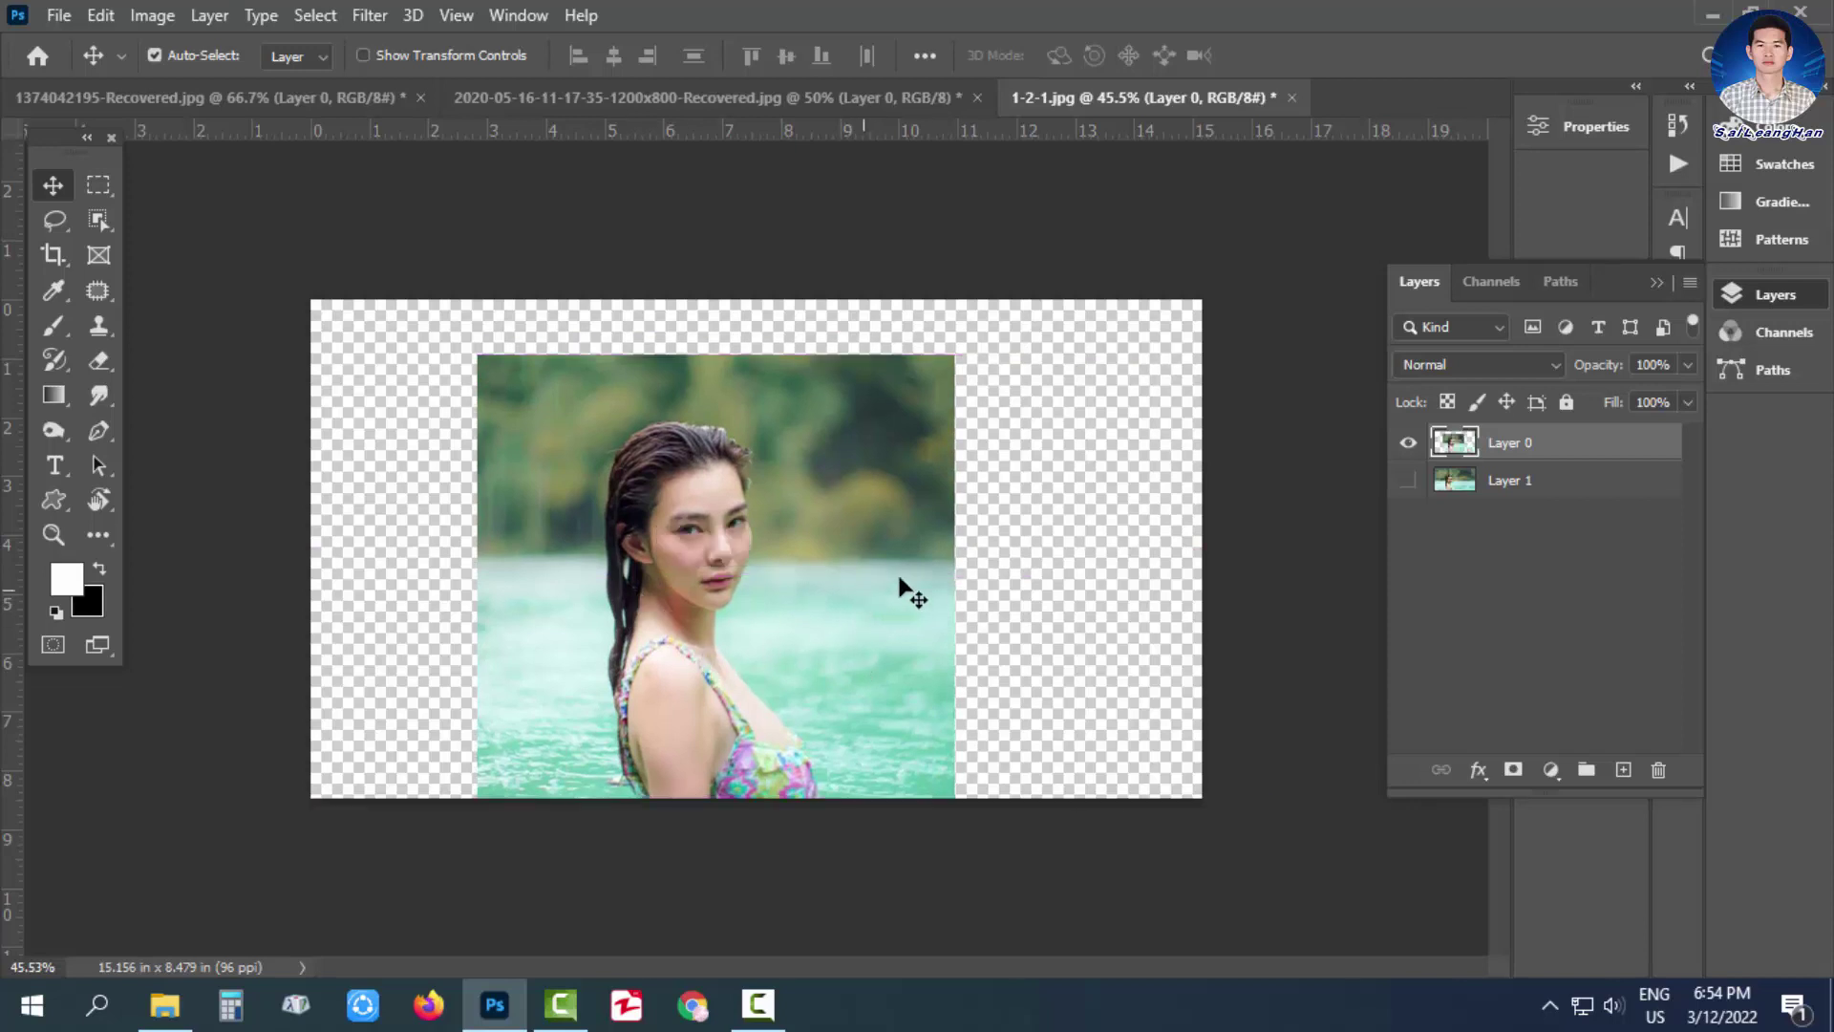
pyautogui.click(1408, 480)
pyautogui.click(1408, 443)
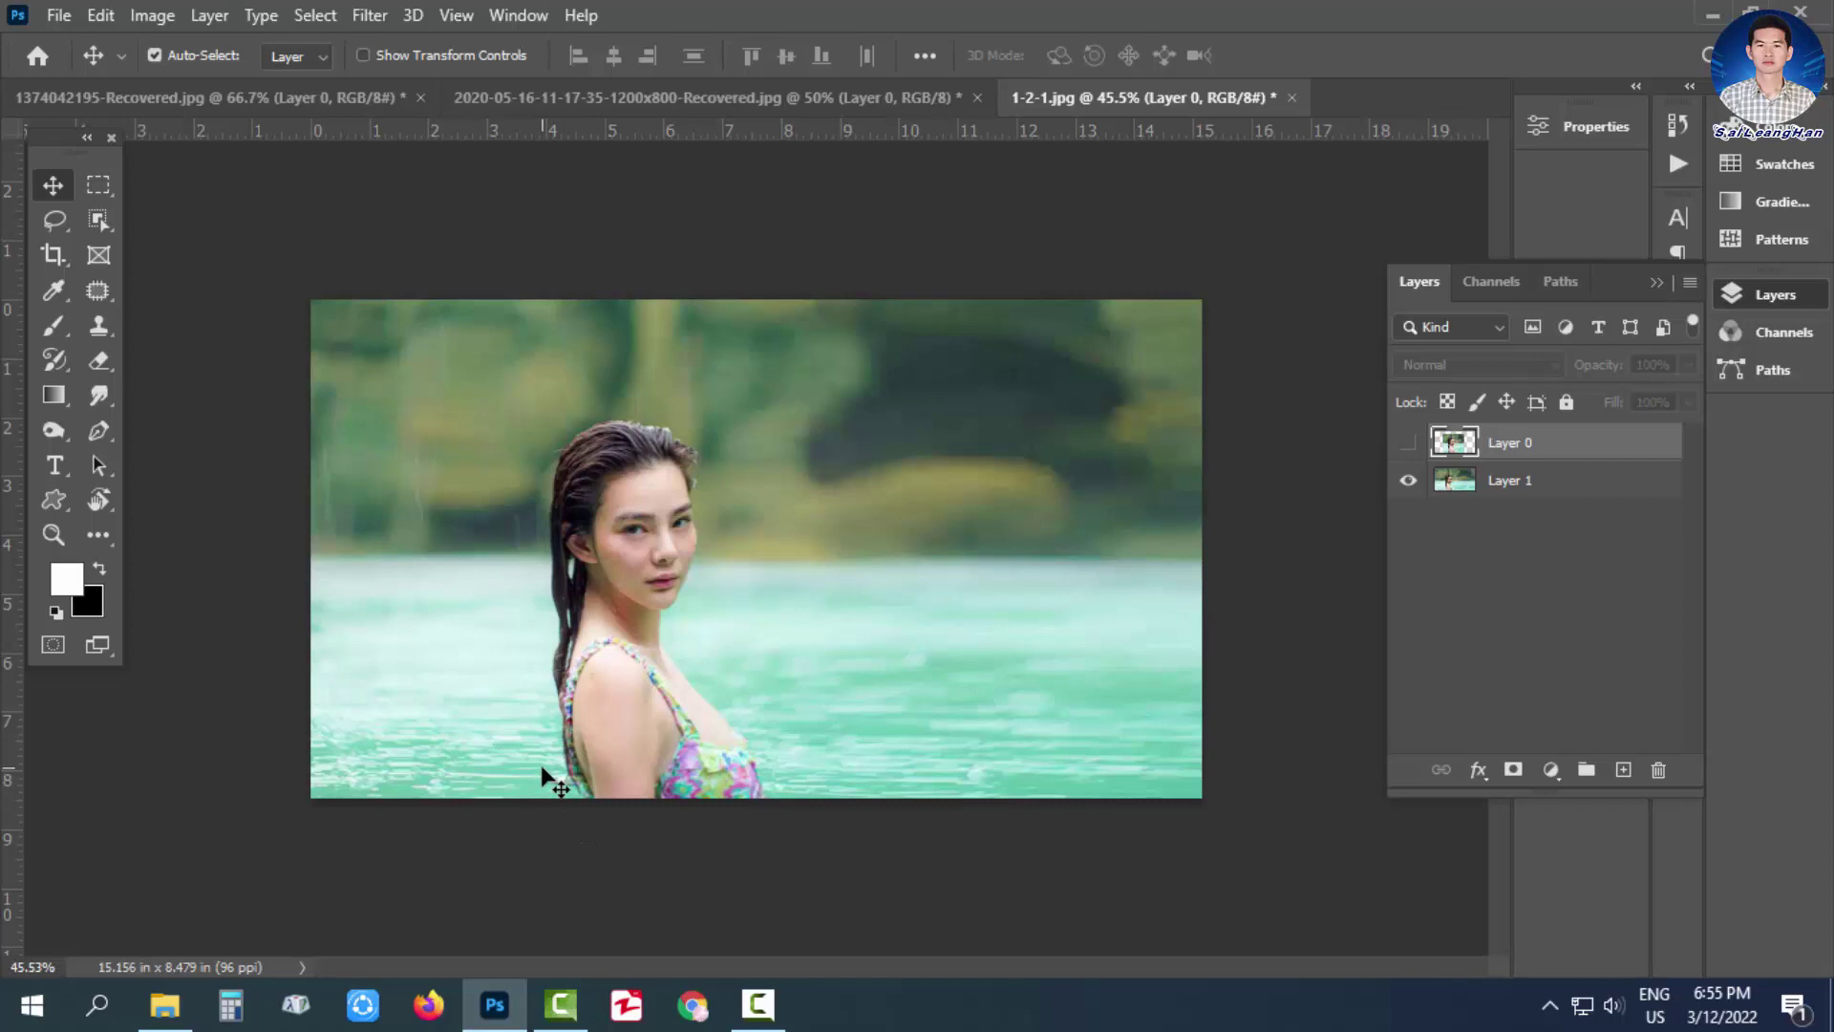
pyautogui.click(100, 15)
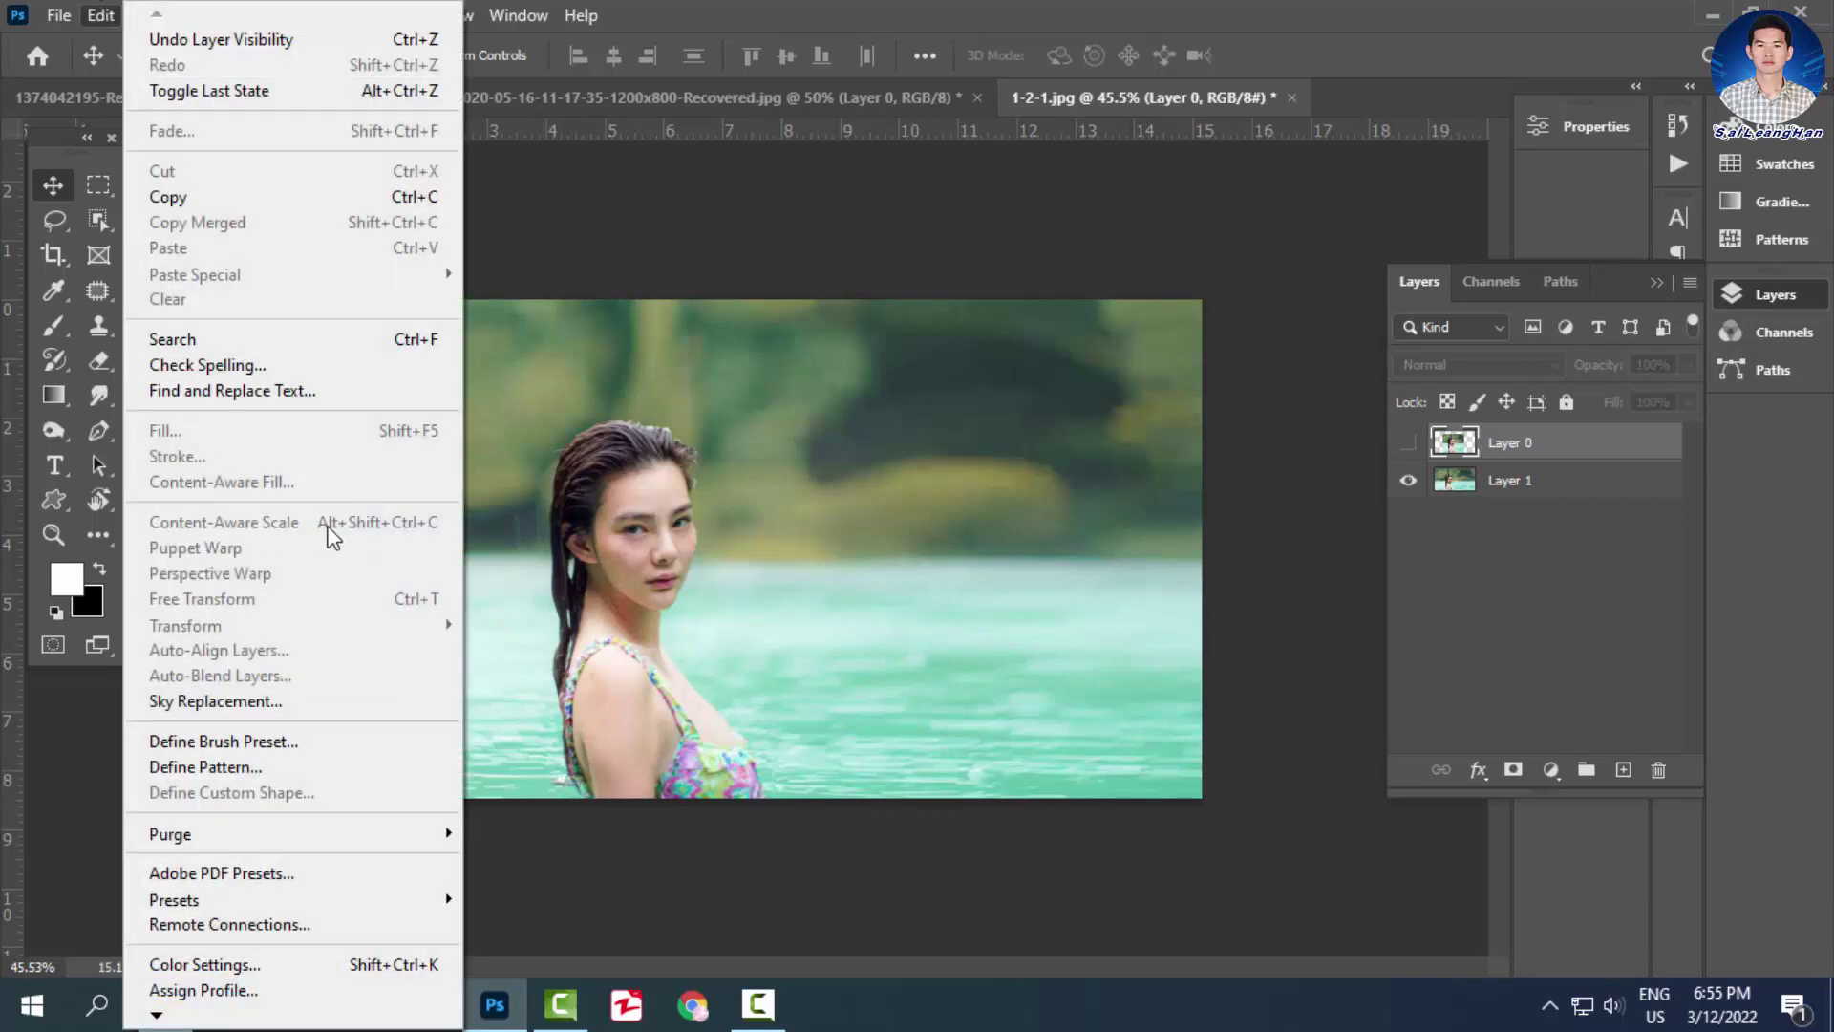
pyautogui.click(759, 521)
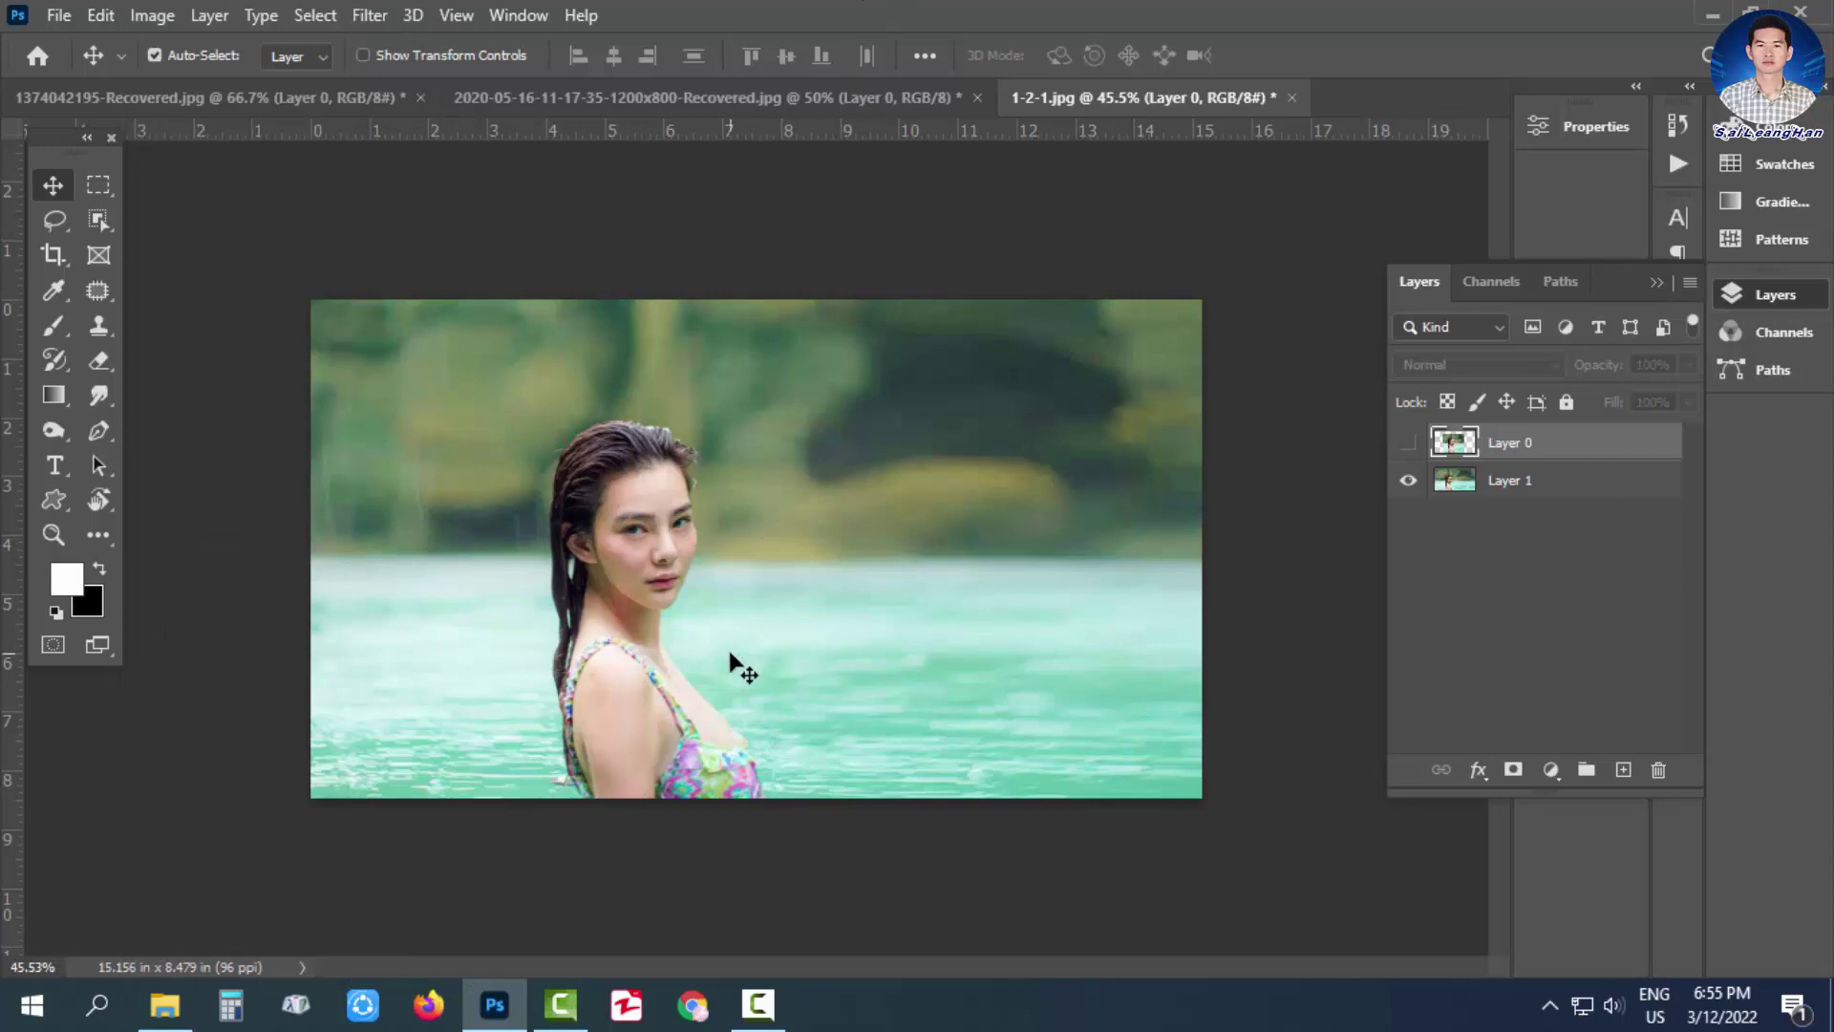